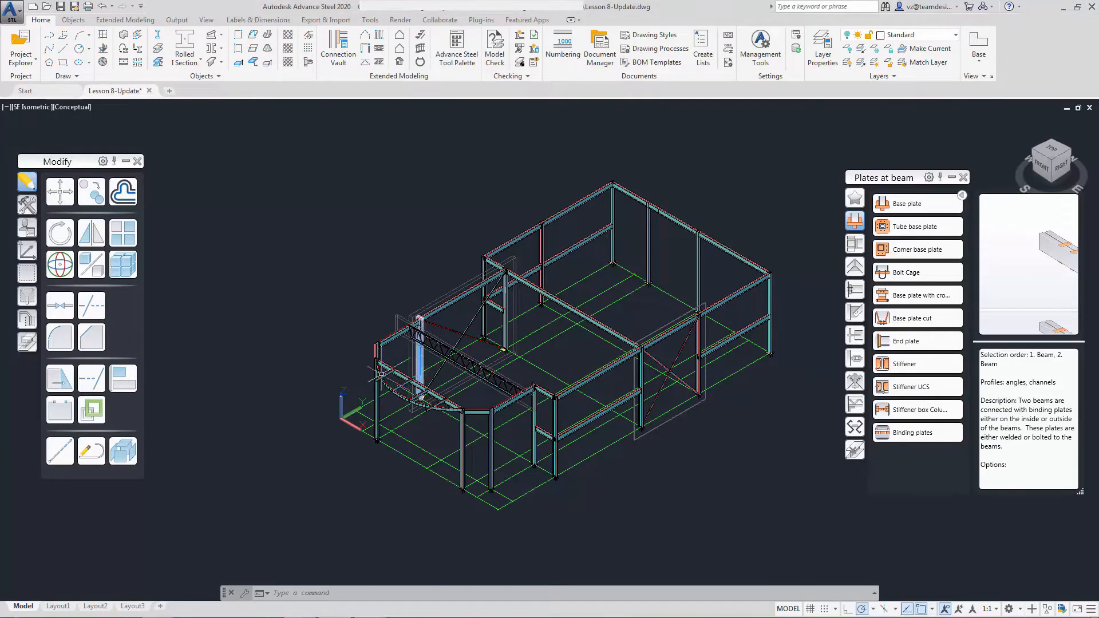
Create a moment end plate connection with the column as main beam and the end of the curved beam as secondary beam.
middle_drag(374, 388, 396, 394)
scroll(396, 394, up, 8)
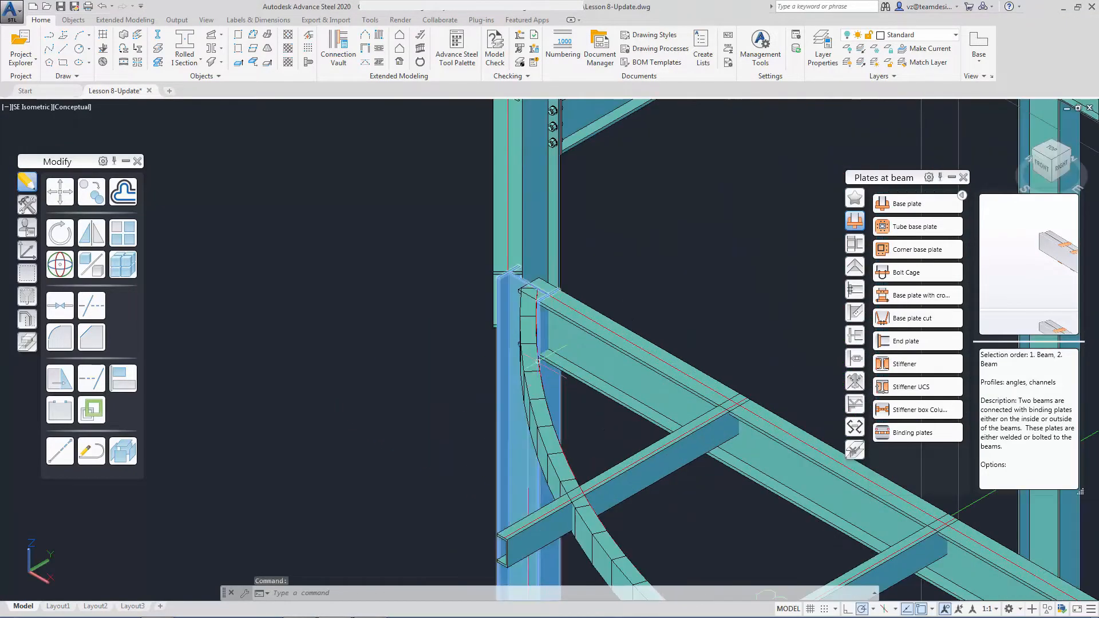
scroll(656, 342, up, 3)
shift+middle_drag(656, 339, 704, 312)
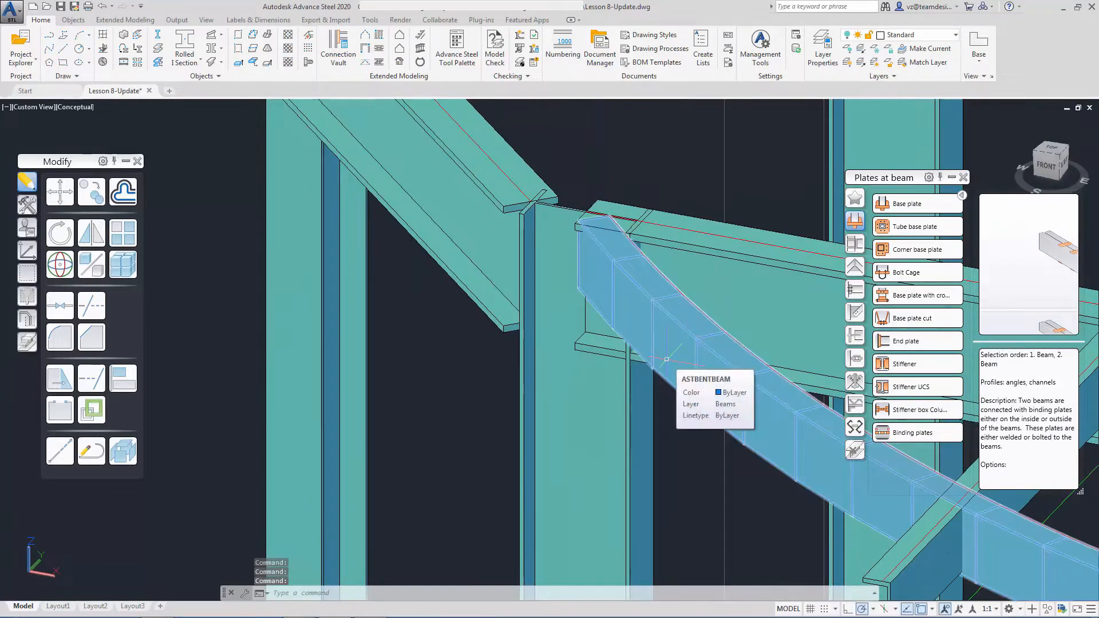
click(855, 293)
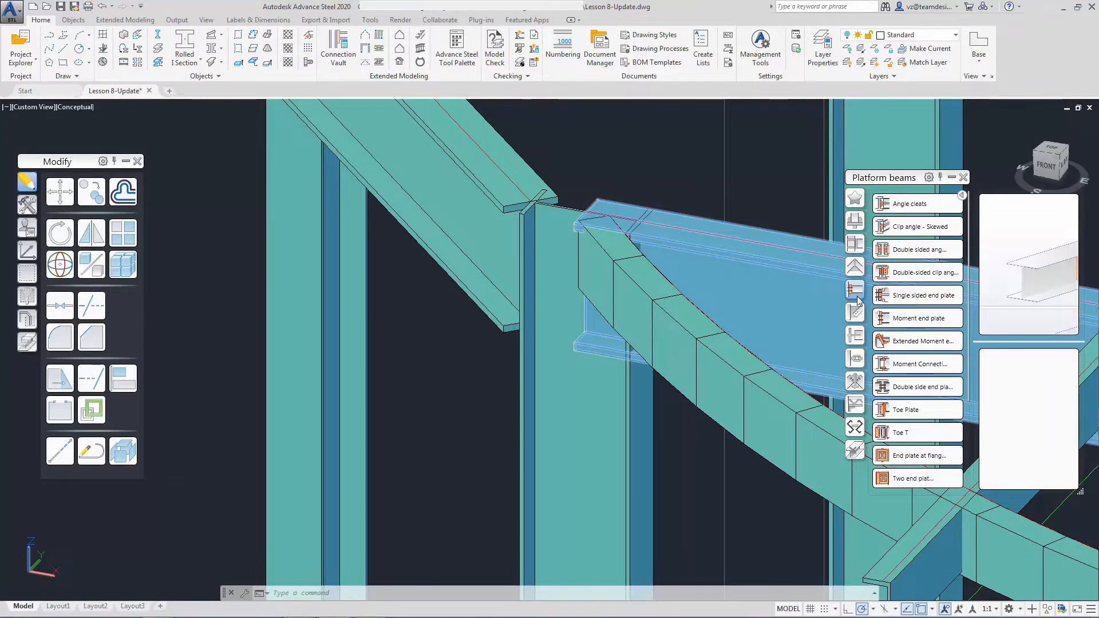
mouse_move(908, 320)
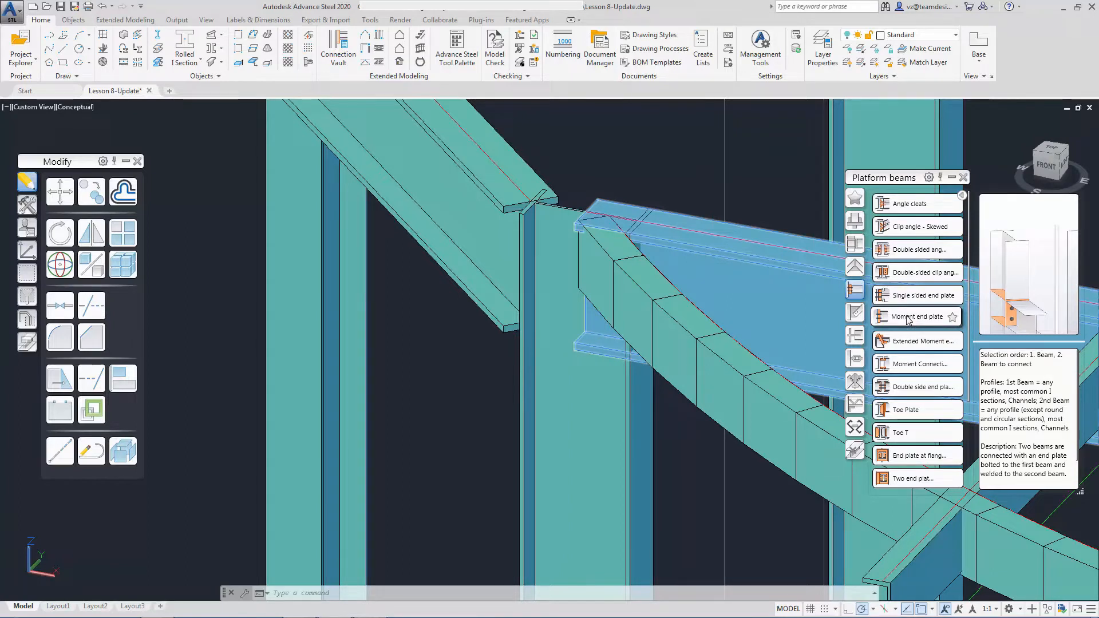
click(908, 318)
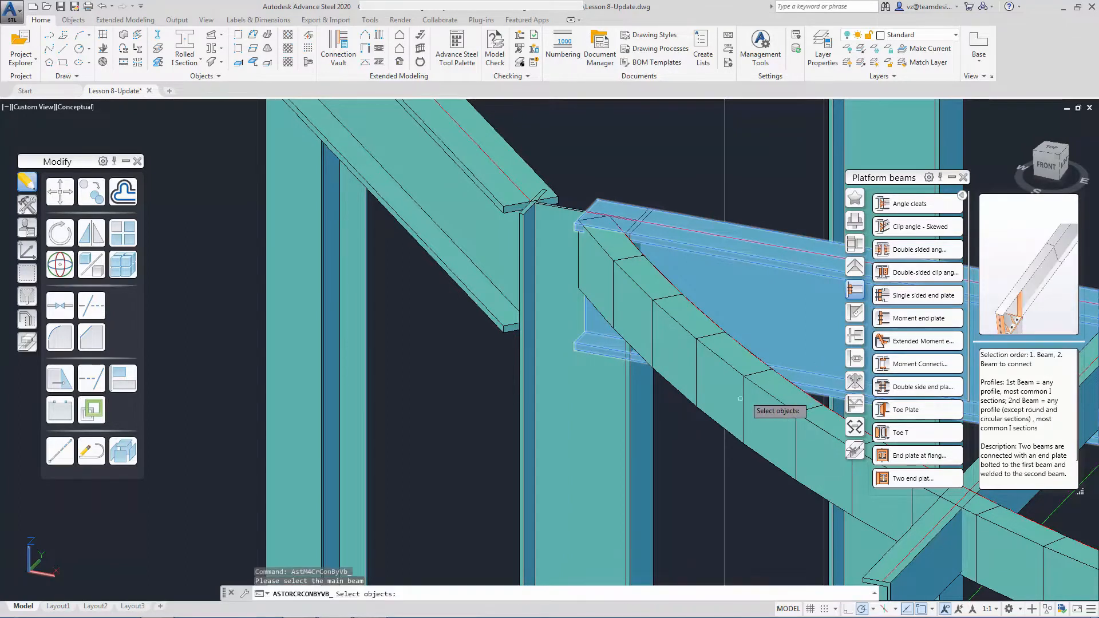
click(639, 426)
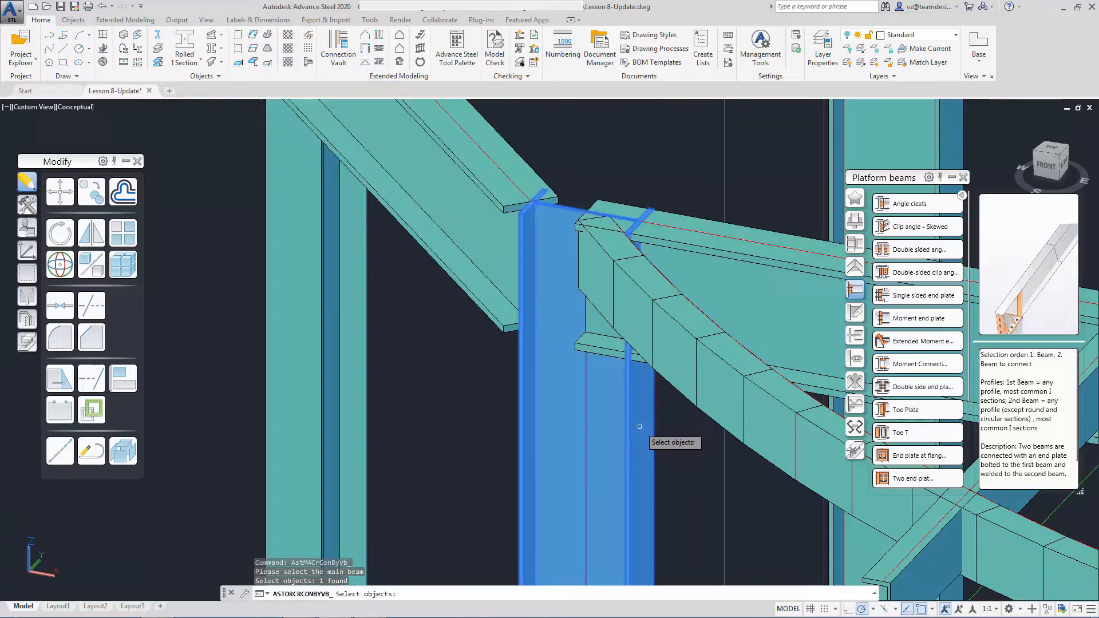
key(Return)
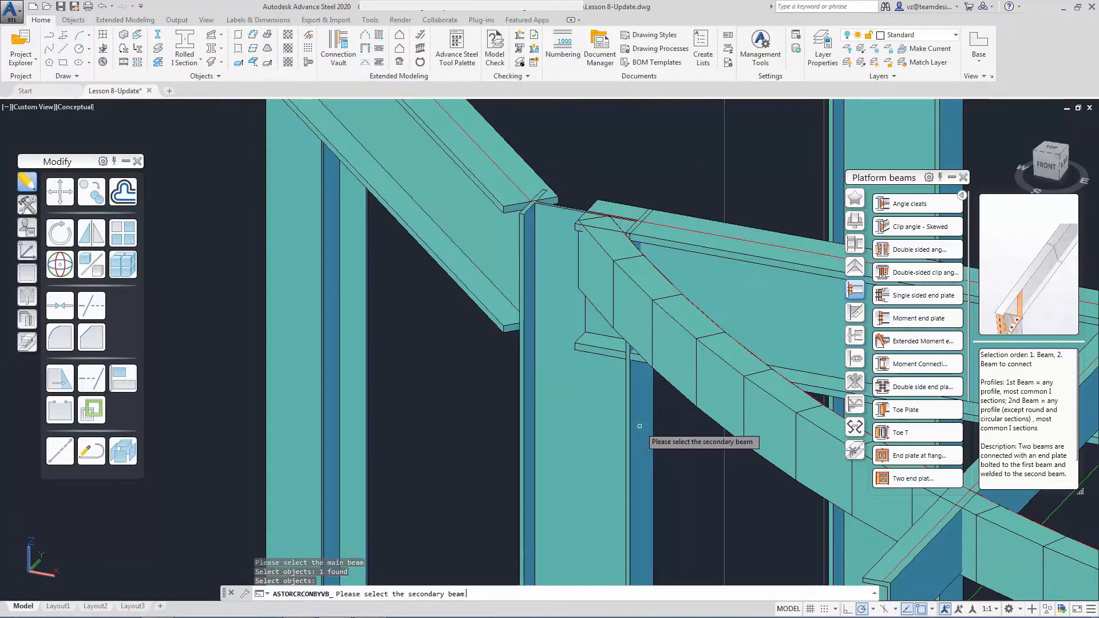
click(685, 355)
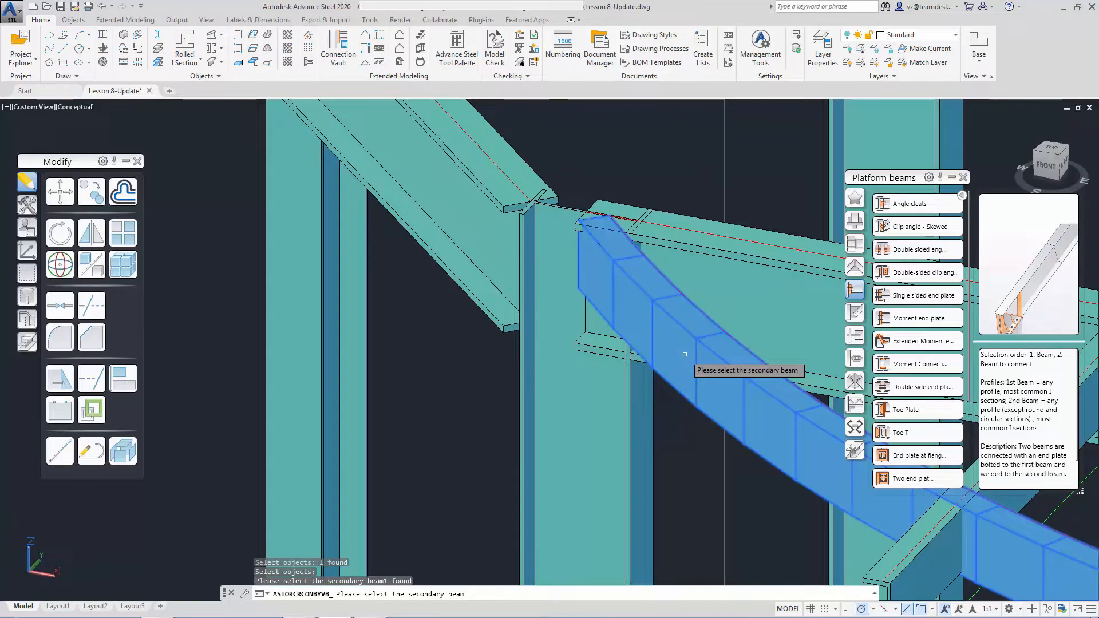
key(Return)
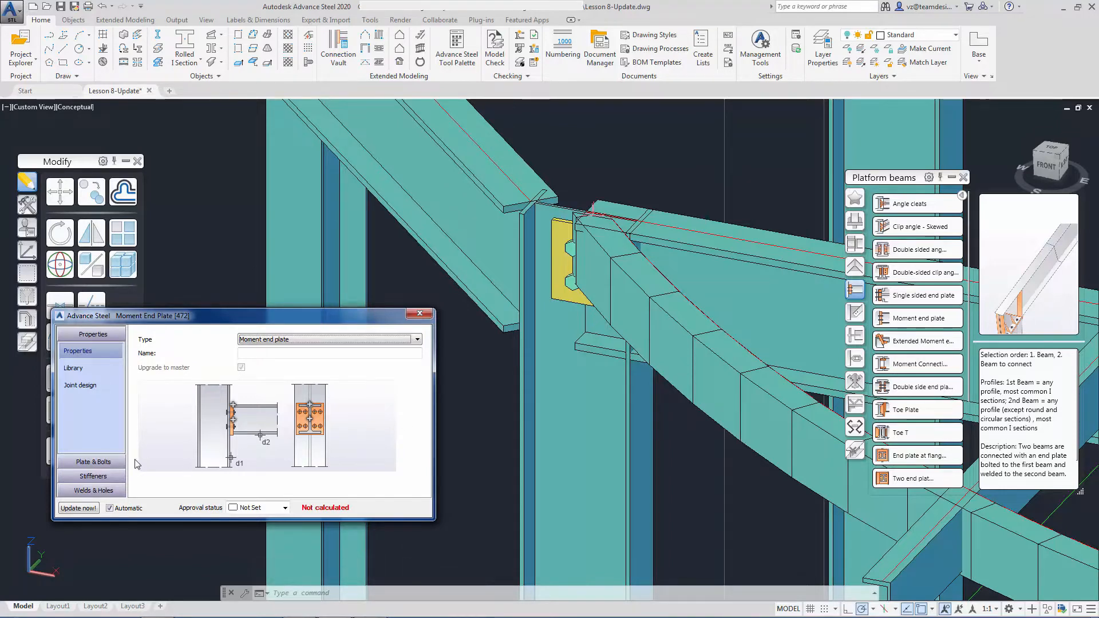
Set the moment end plate's thickness to 15.
click(114, 466)
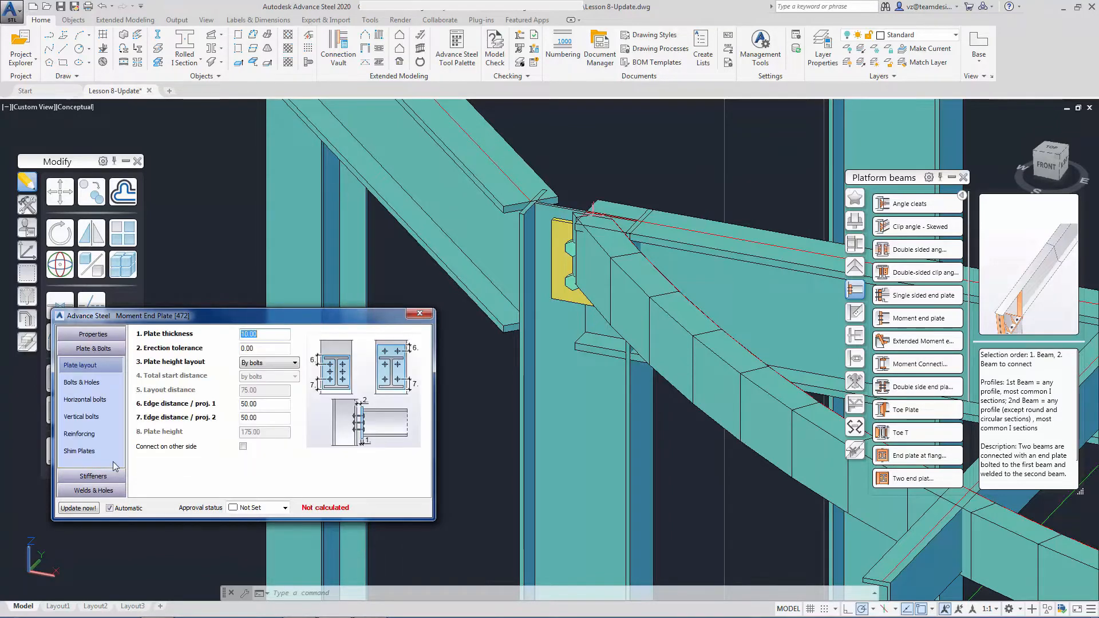
text(15)
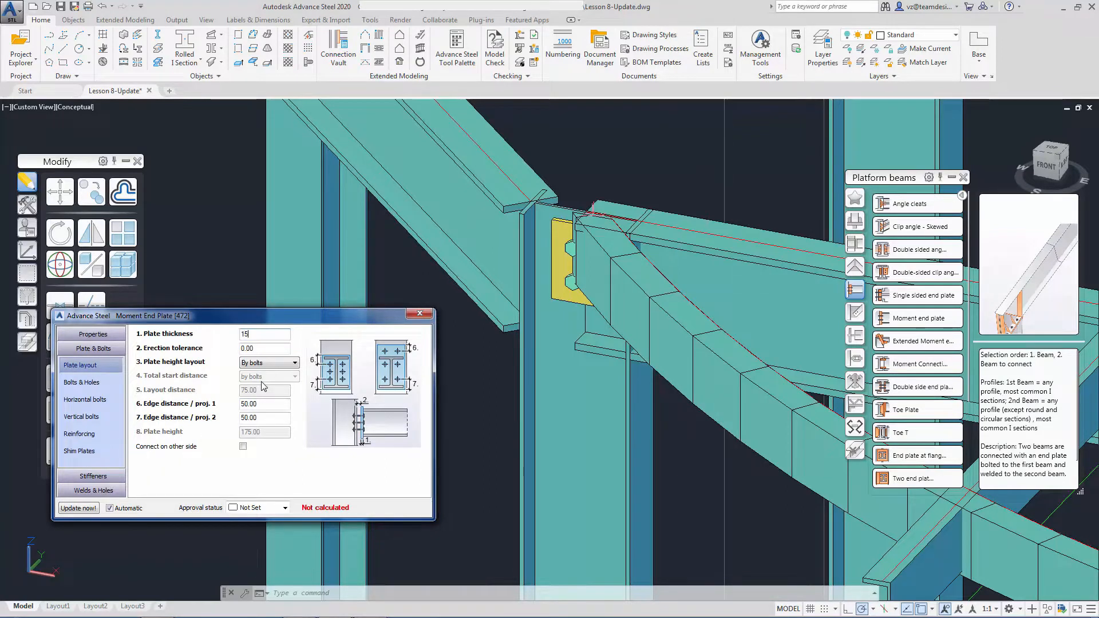
key(Return)
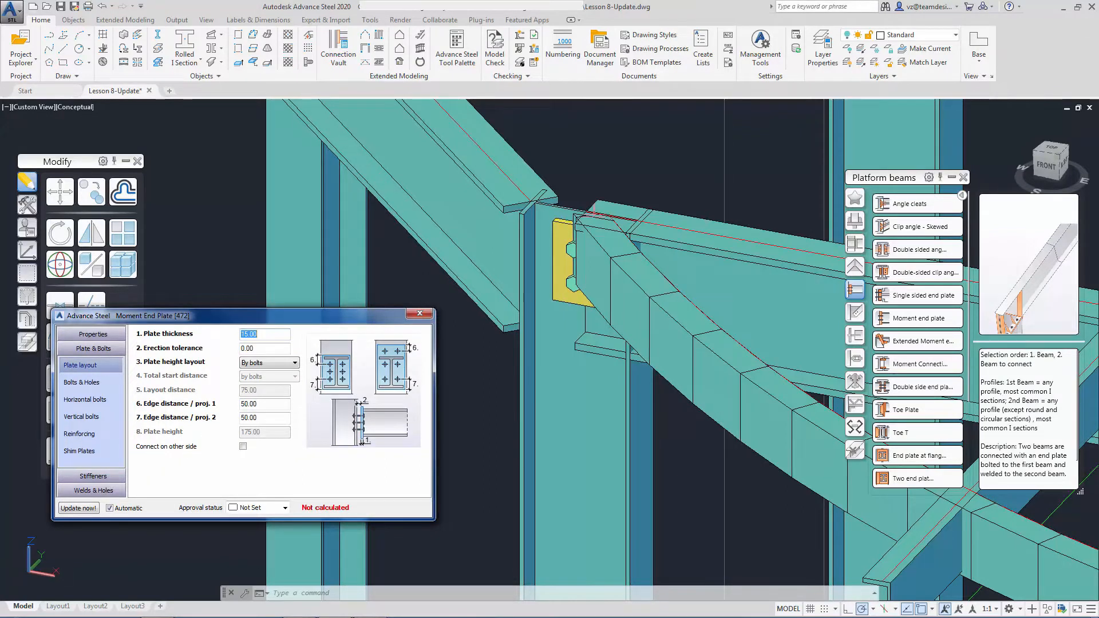
Set the centre distance of the horizontal bolts to 100.
click(112, 403)
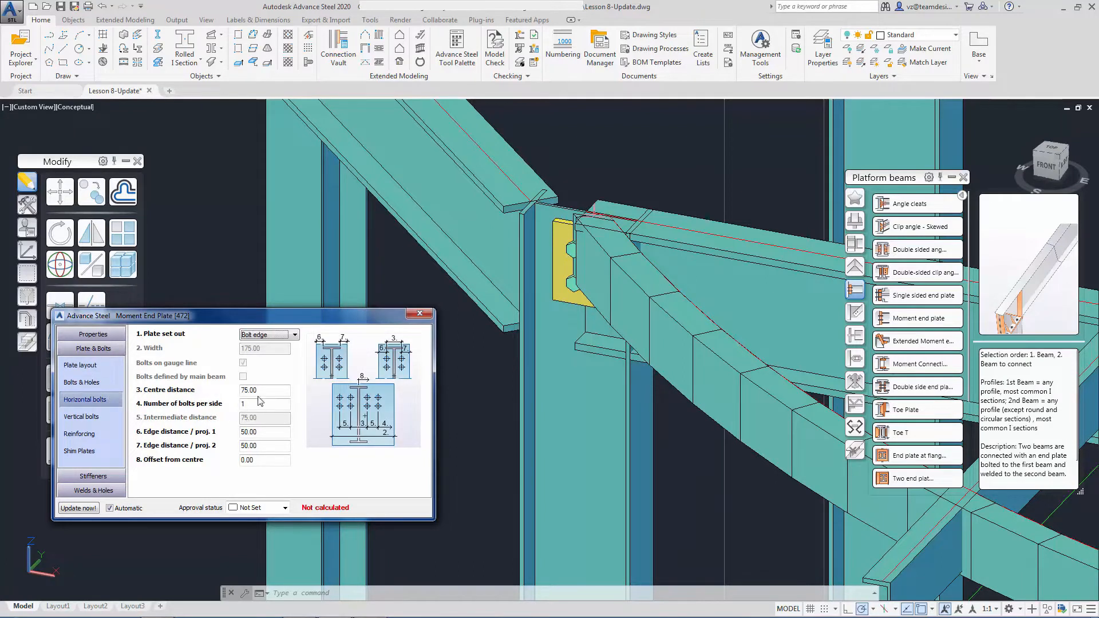
drag(216, 391, 200, 393)
text(100)
key(Return)
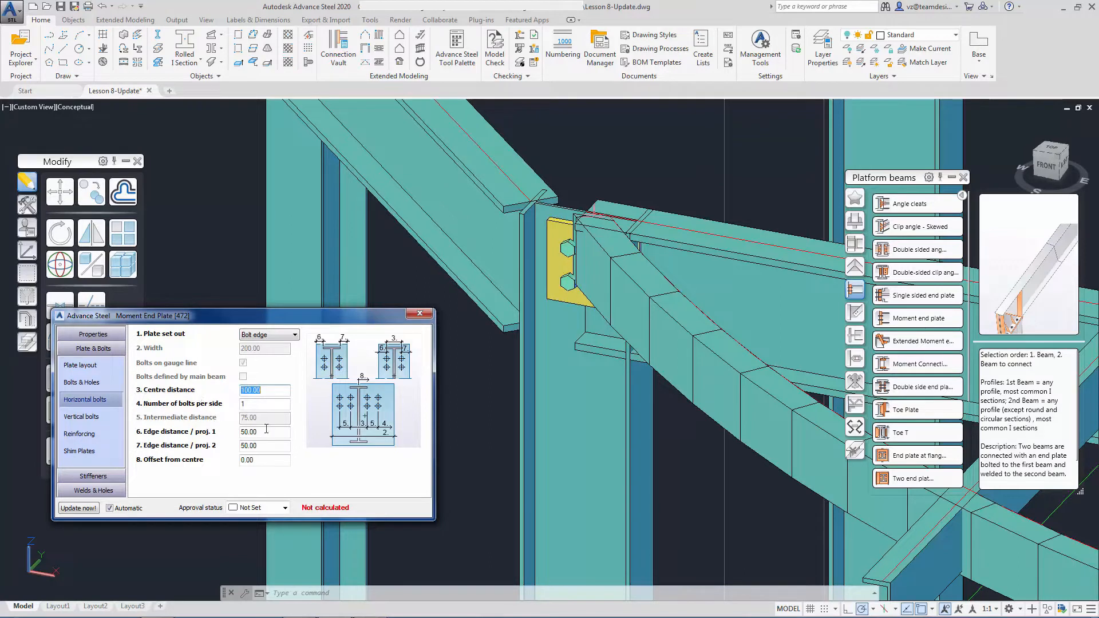
Set both horizontal edge distances of the end plate to 30 and the offset from centre to 20.
drag(266, 428, 209, 435)
text(30)
key(Return)
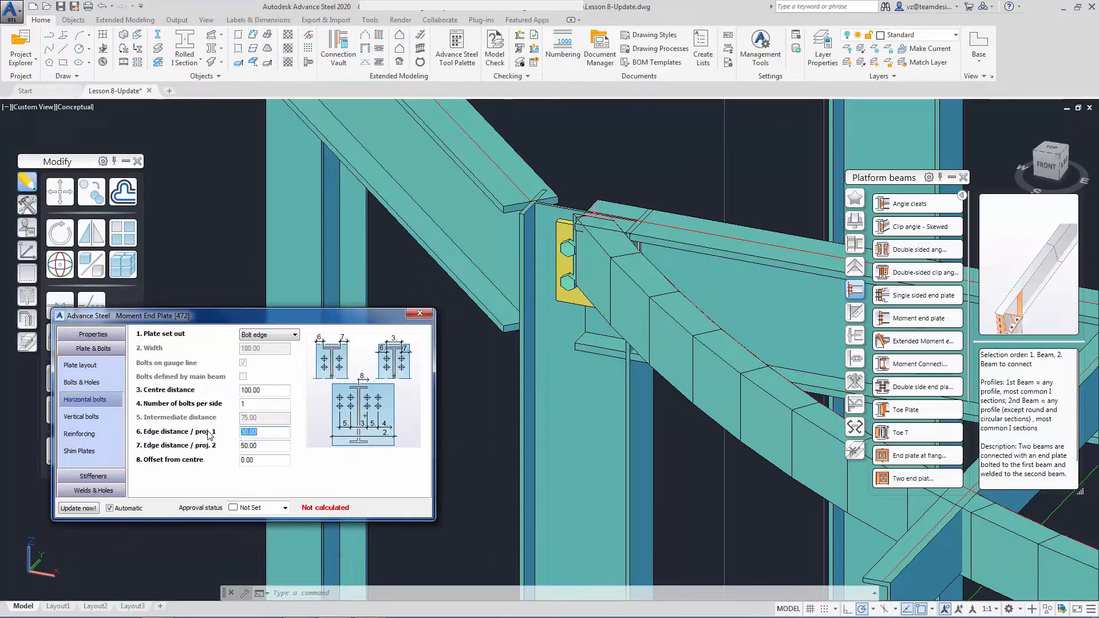
key(Tab)
key(shift+Home)
text(30)
key(Return)
drag(267, 459, 214, 465)
key(Return)
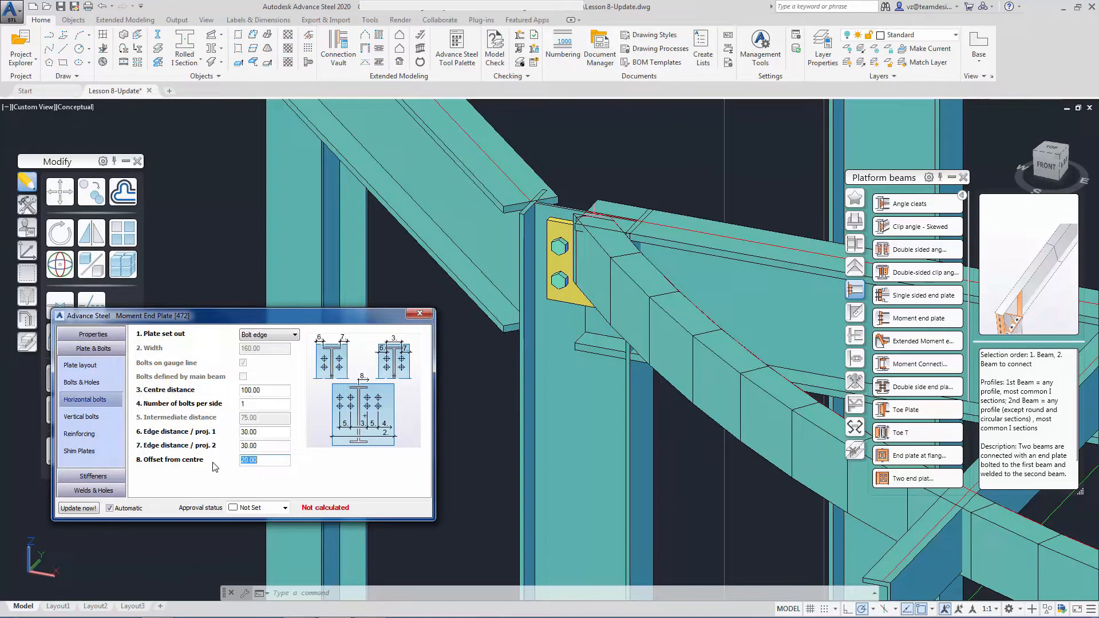
Set the vertical bolt lines to 0 for group 2 and 2 for group 1.
click(95, 417)
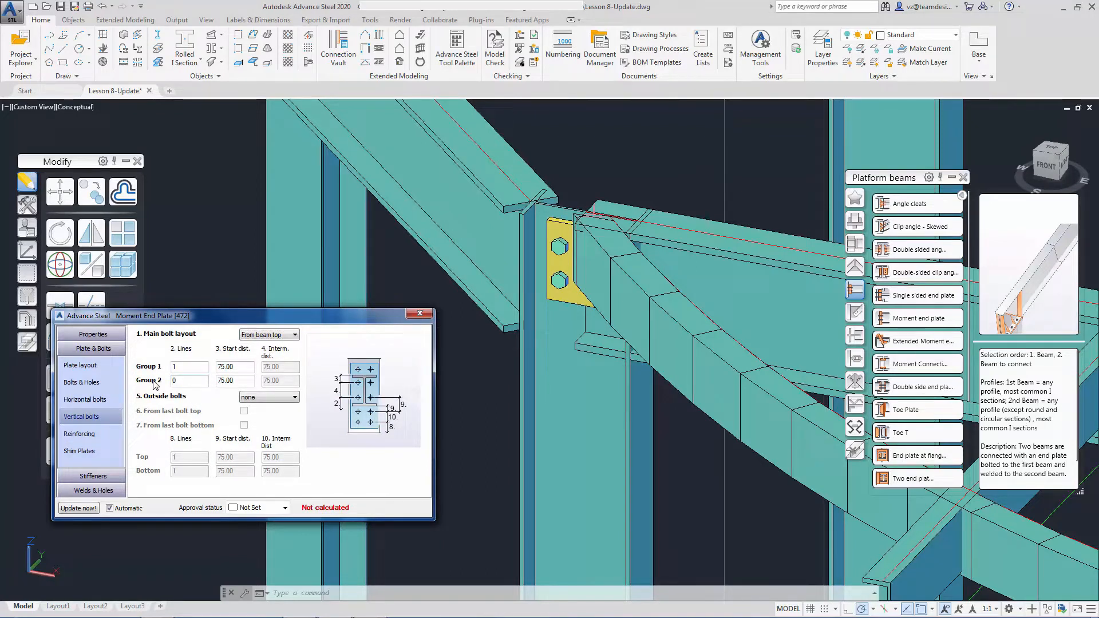
key(Return)
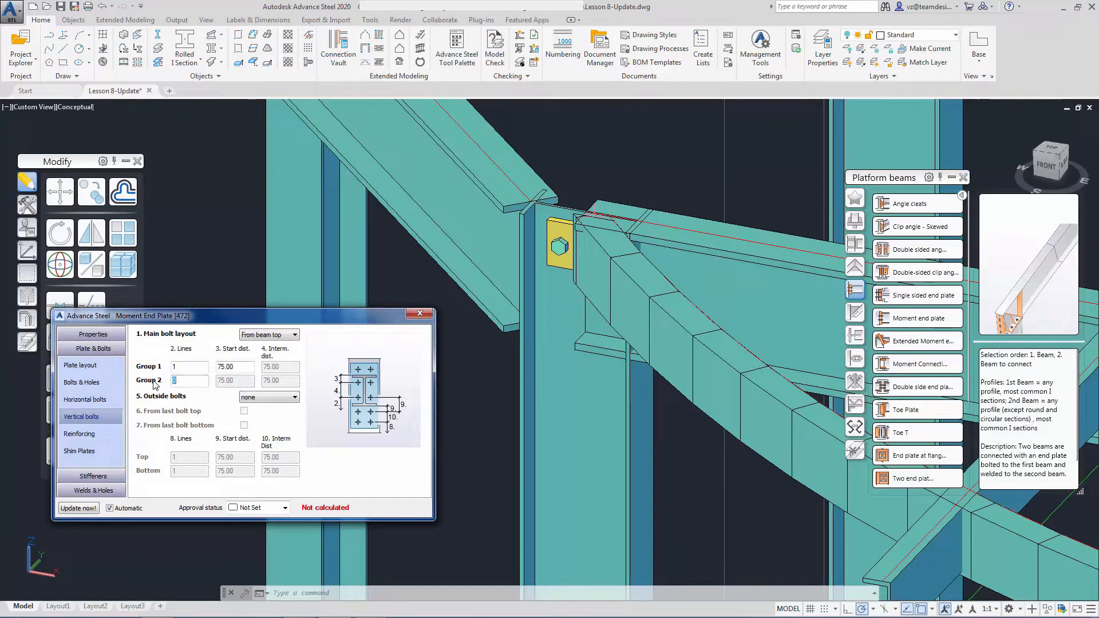
click(176, 367)
text(2)
key(Return)
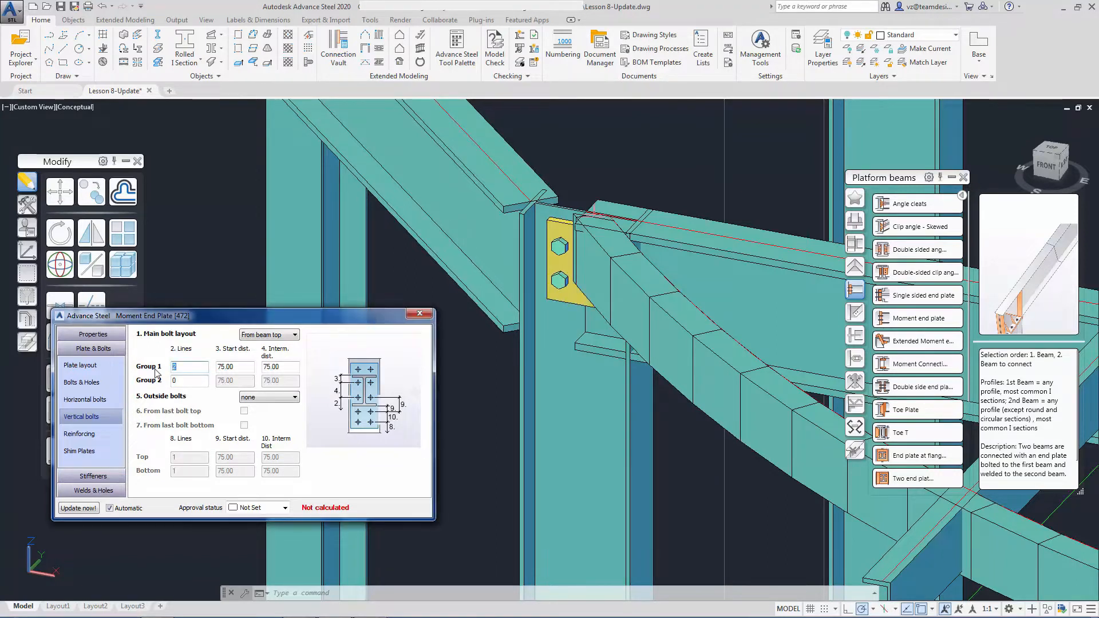
Set the start distance and intermediate distance of vertical bolt group 1 to 50 each, and close the connection properties.
key(Tab)
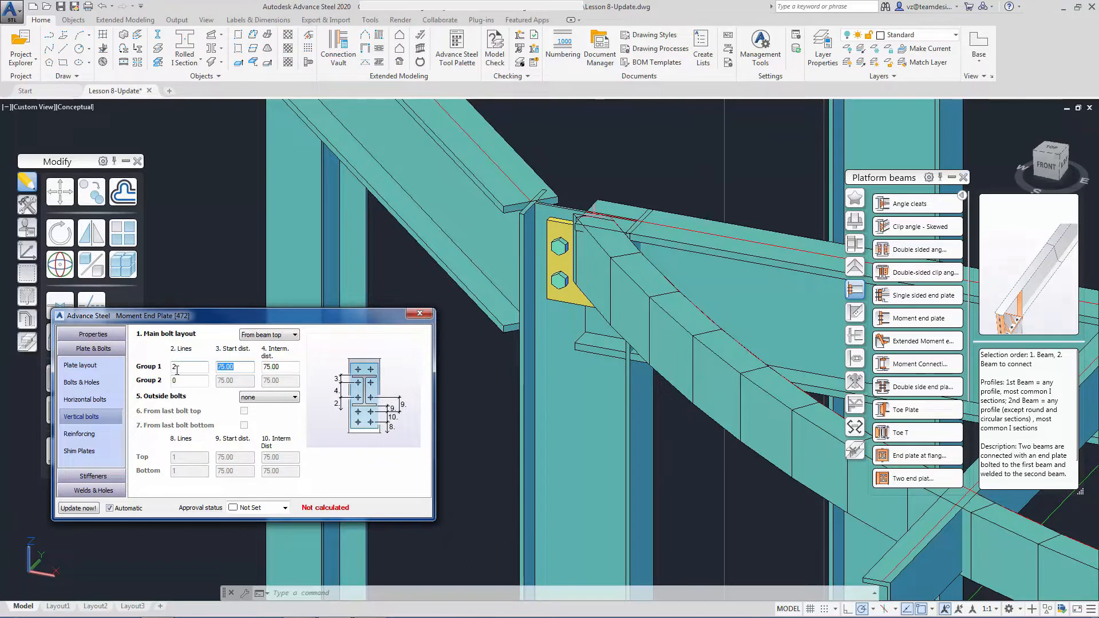
text(50)
key(Return)
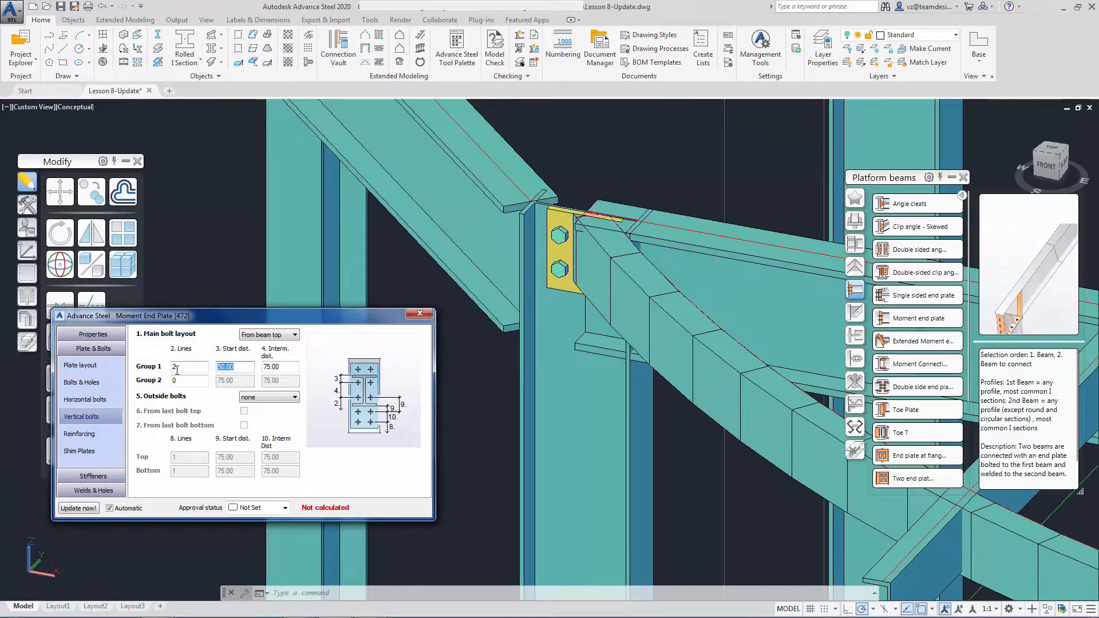
key(Tab)
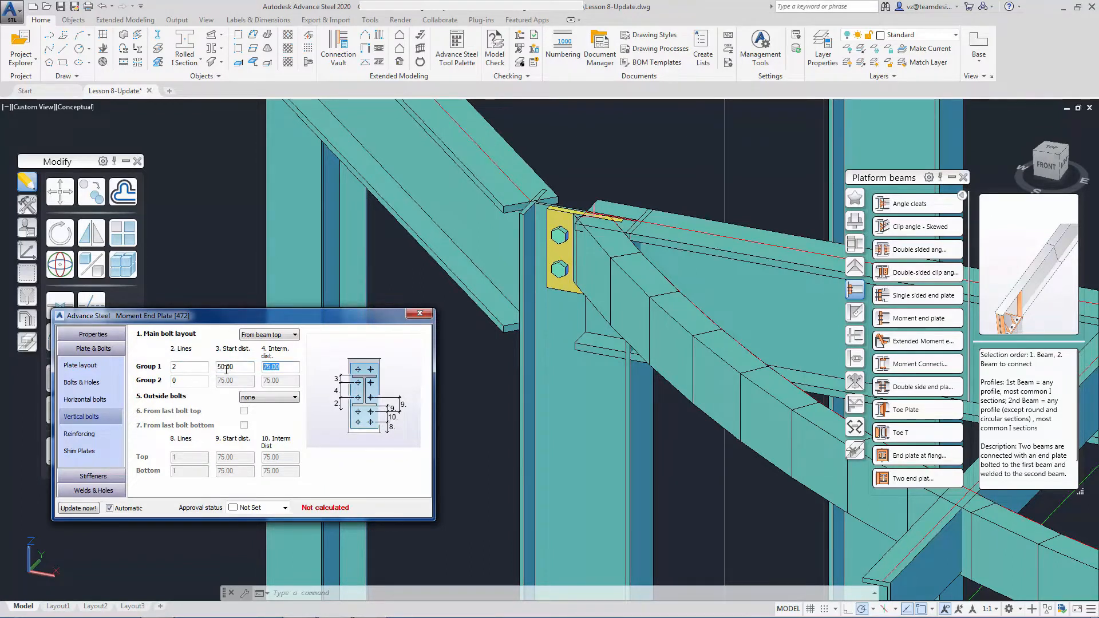
text(50)
key(Return)
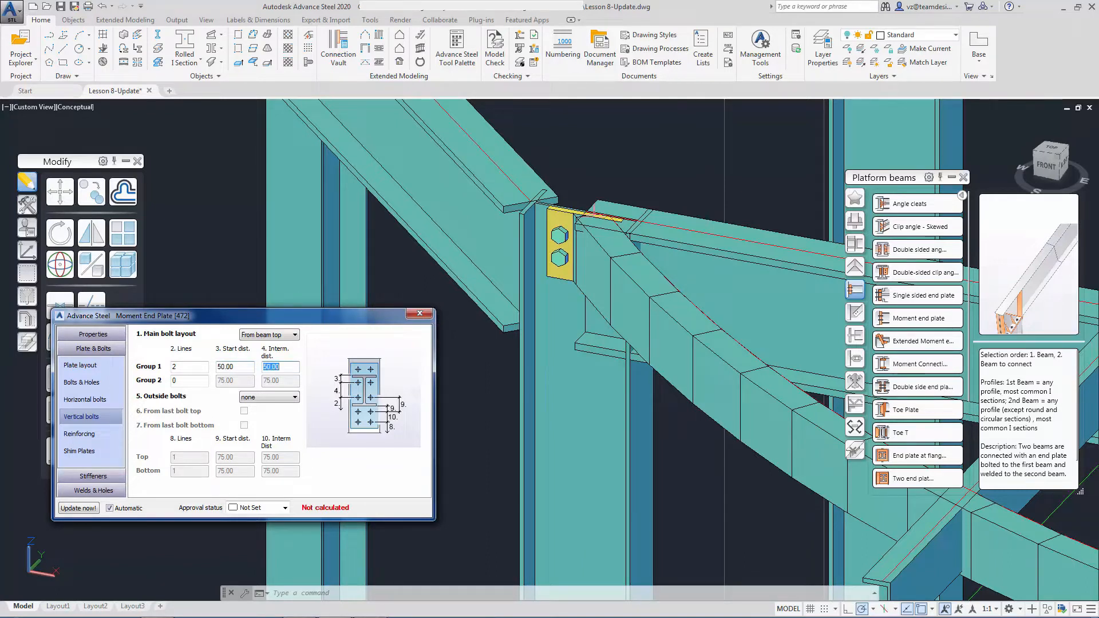
click(419, 315)
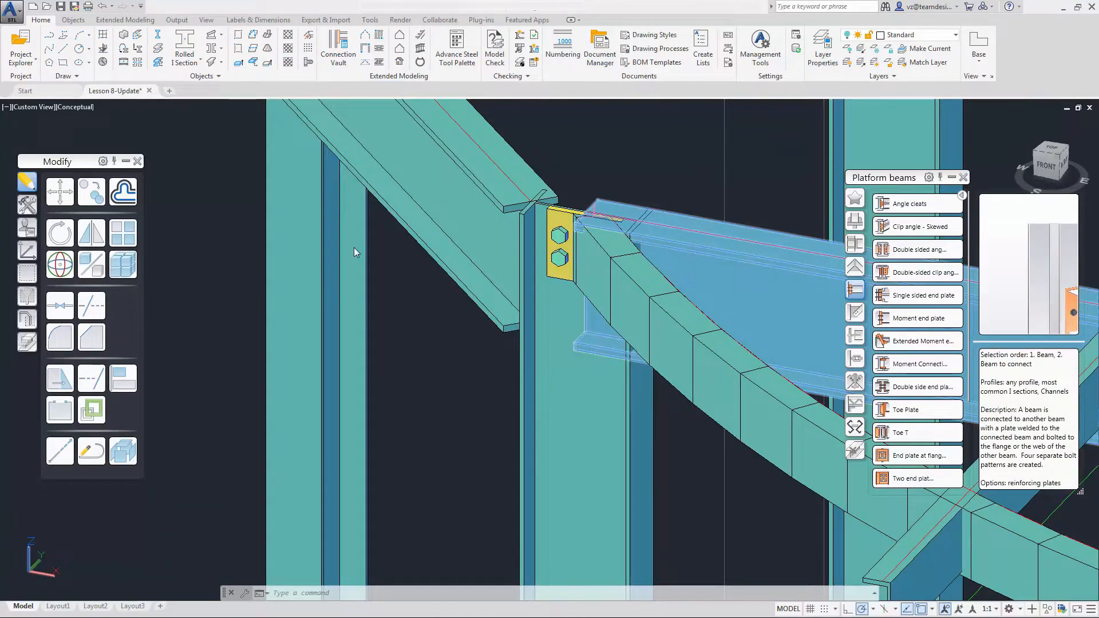
Copy the moment end plate joint to the opposite end of the curved beam, connecting it to the column there.
click(30, 210)
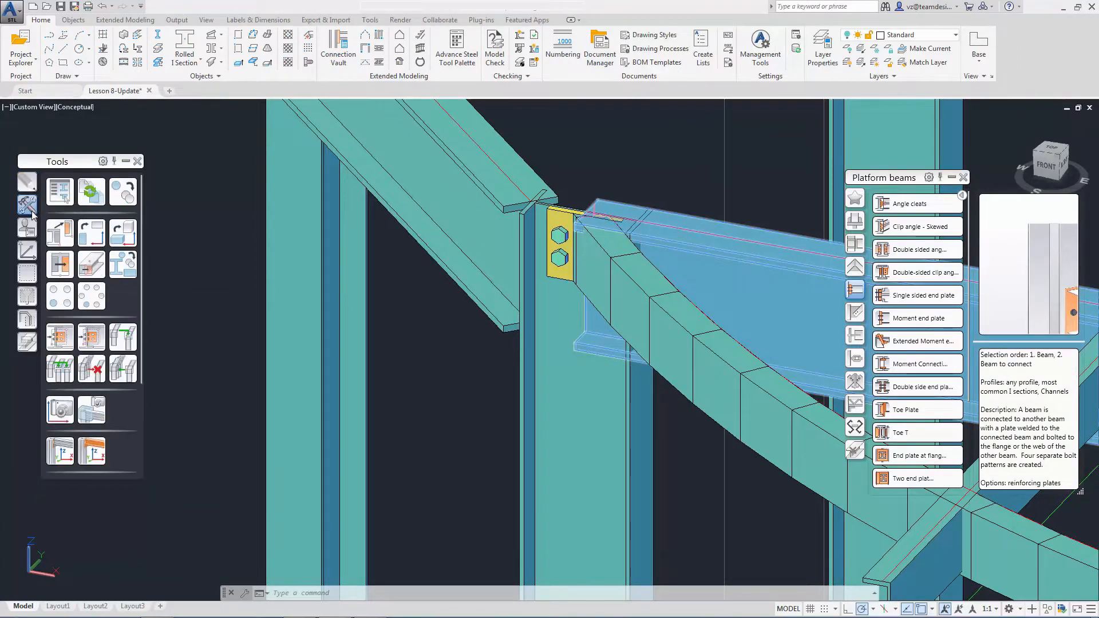
click(57, 337)
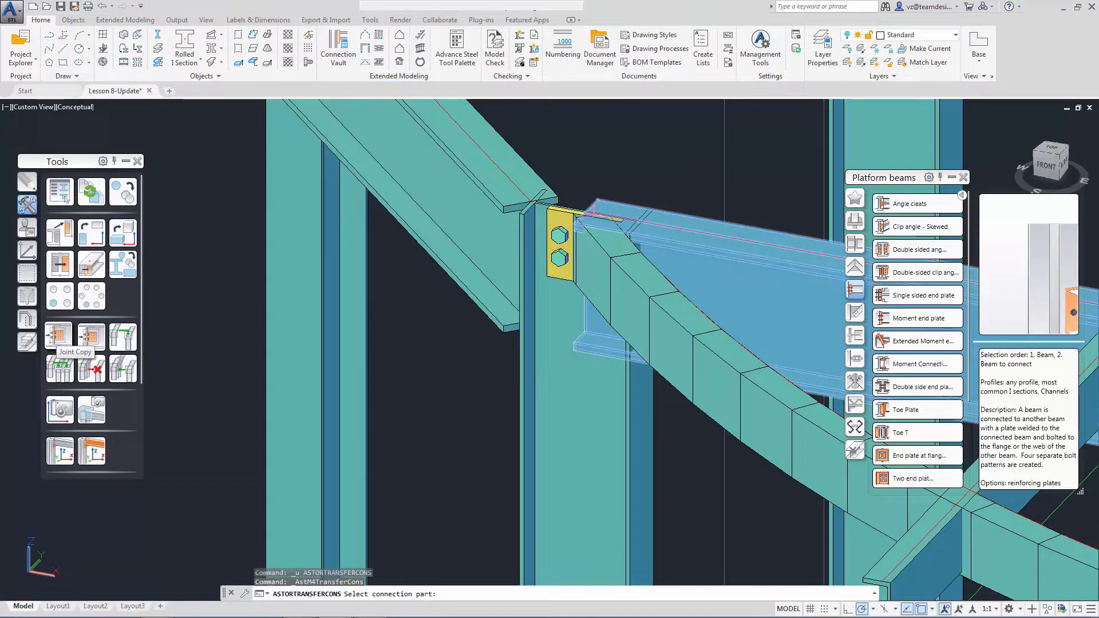
click(558, 261)
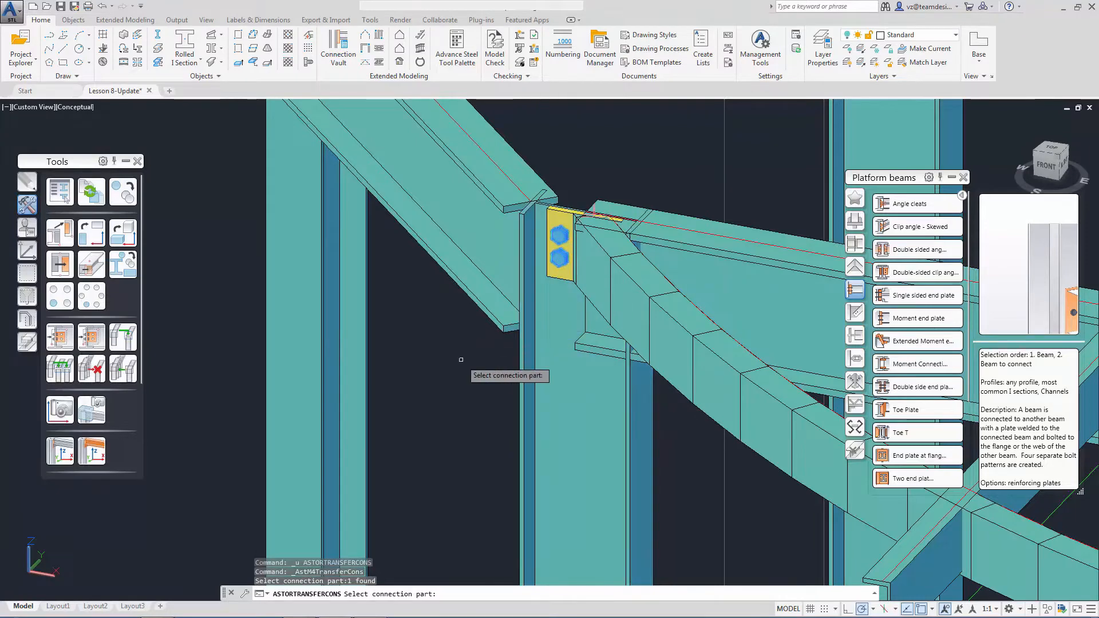
key(Return)
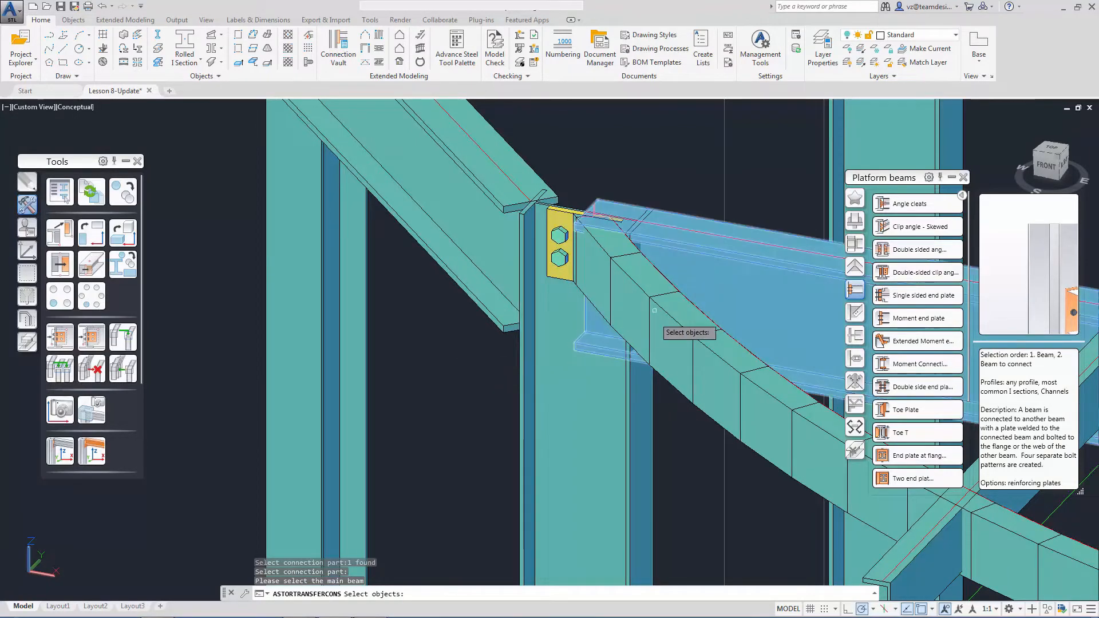
scroll(555, 367, down, 5)
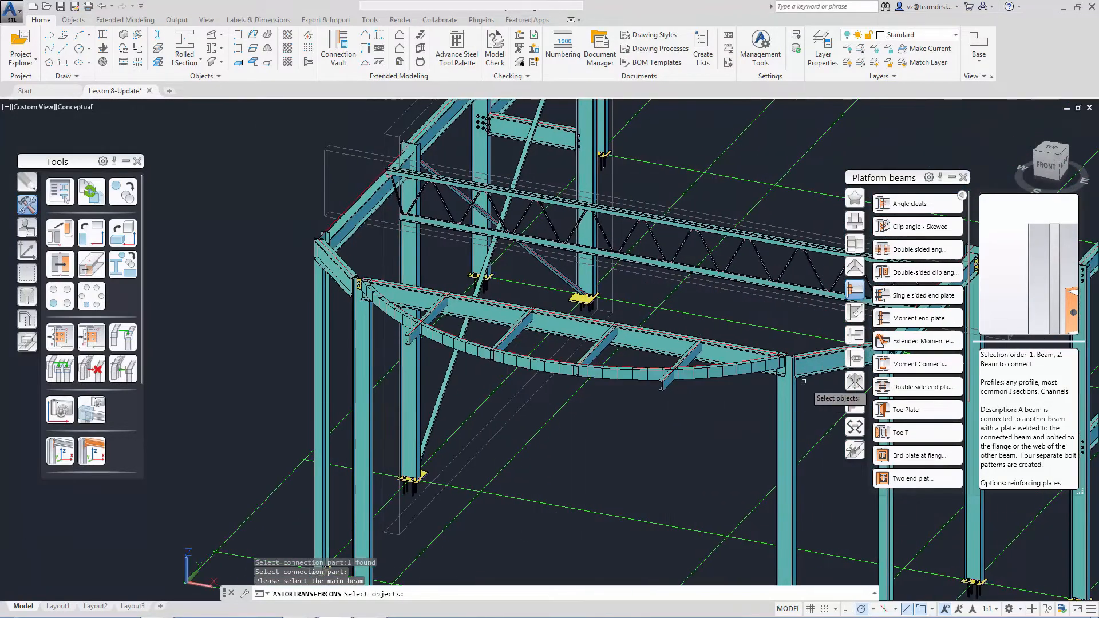
scroll(801, 381, up, 10)
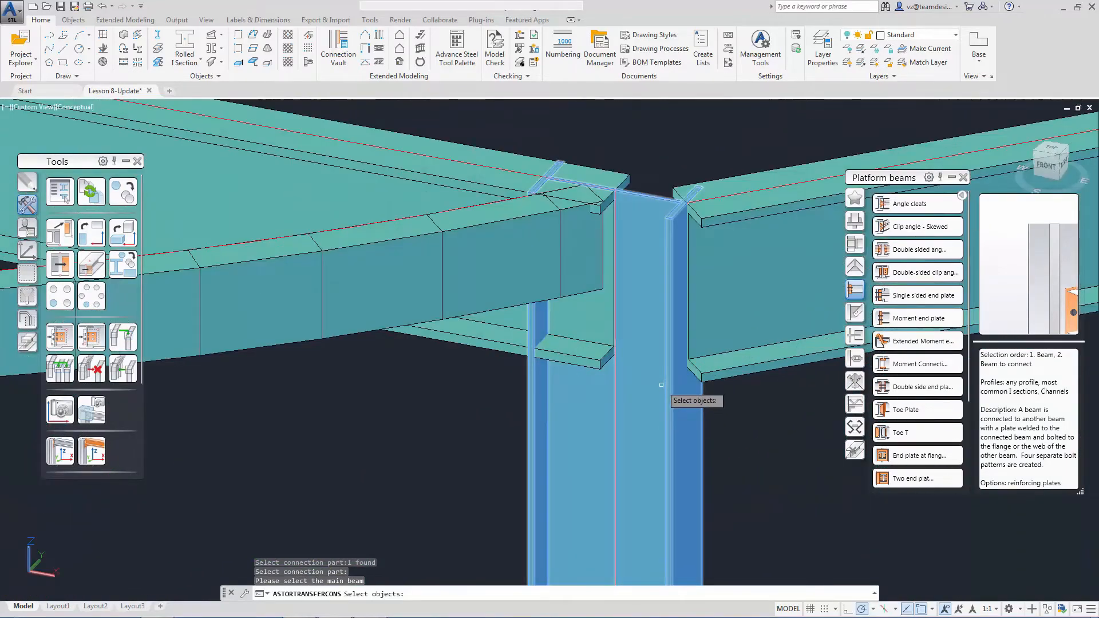
click(661, 384)
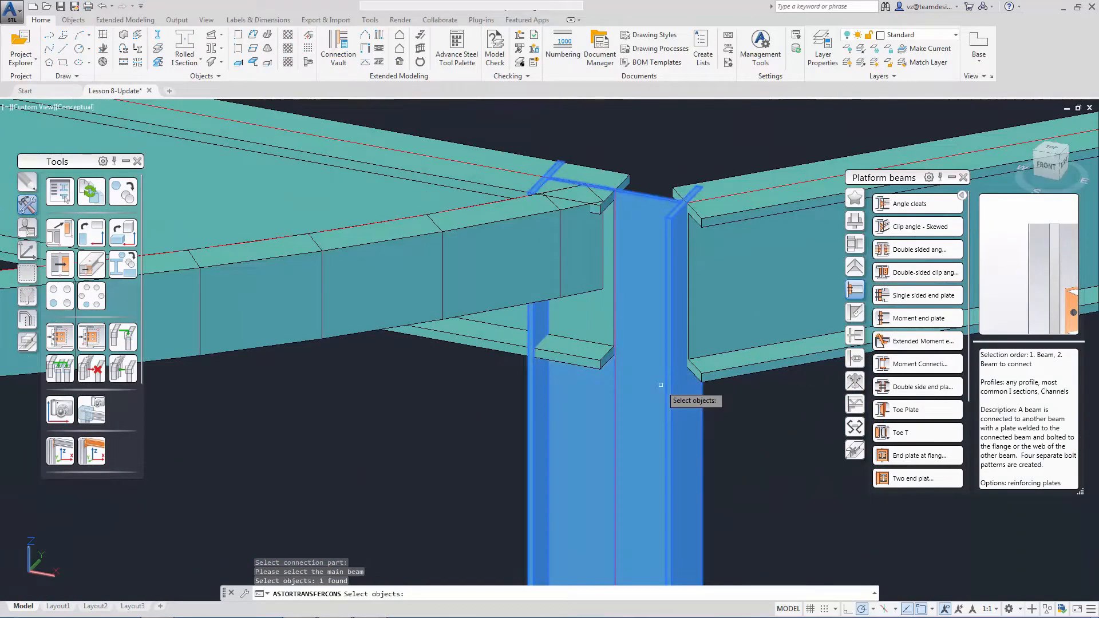
key(Return)
click(513, 231)
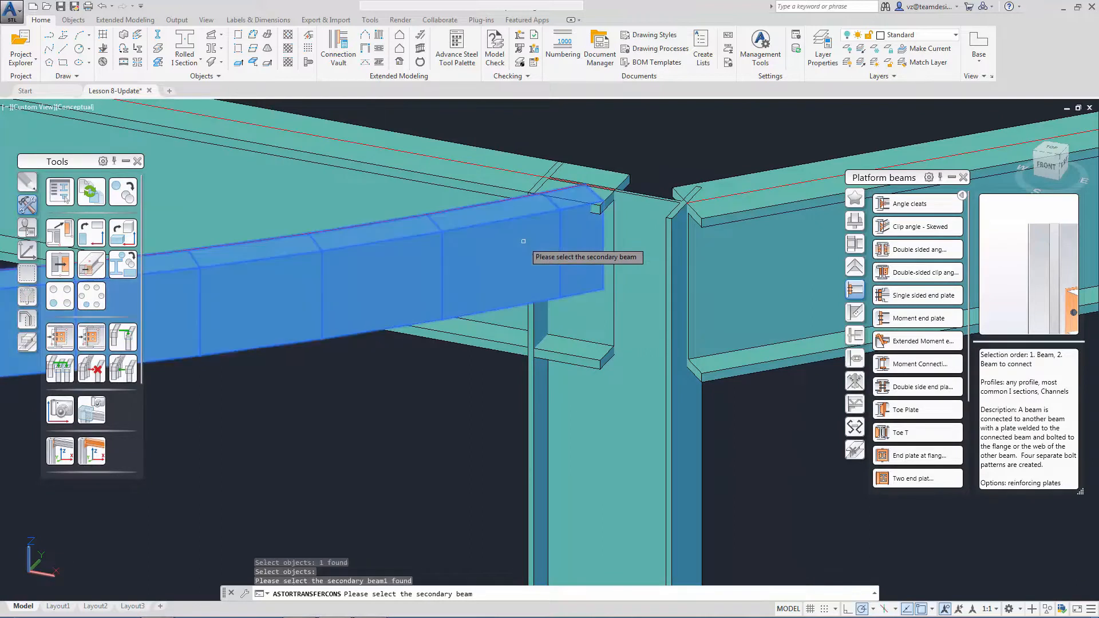
key(Return)
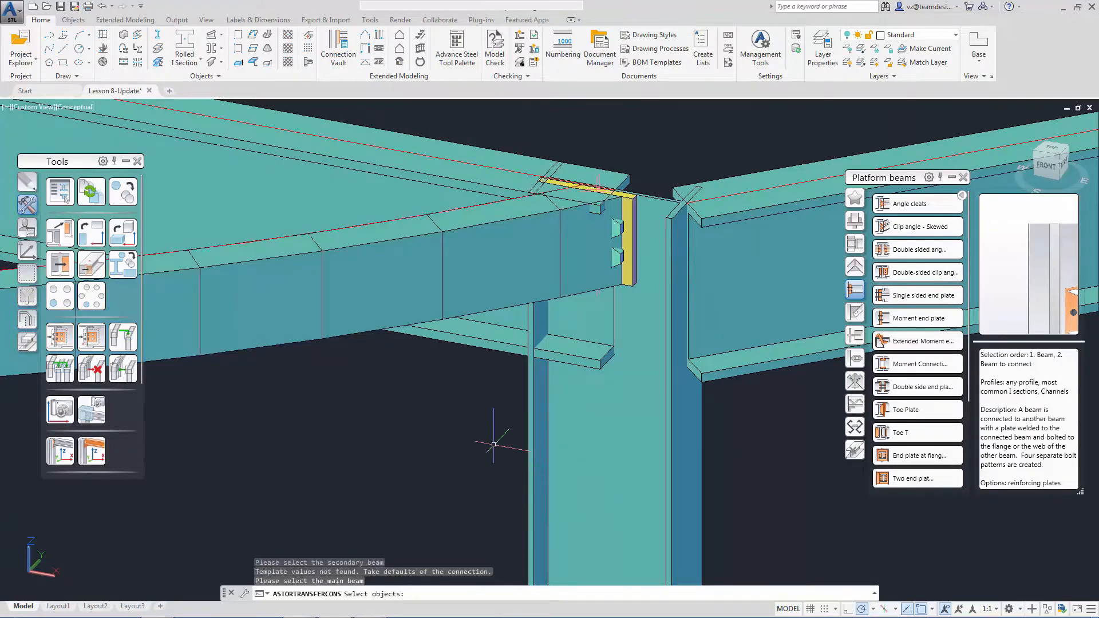
key(Escape)
key(Escape)
key(Escape)
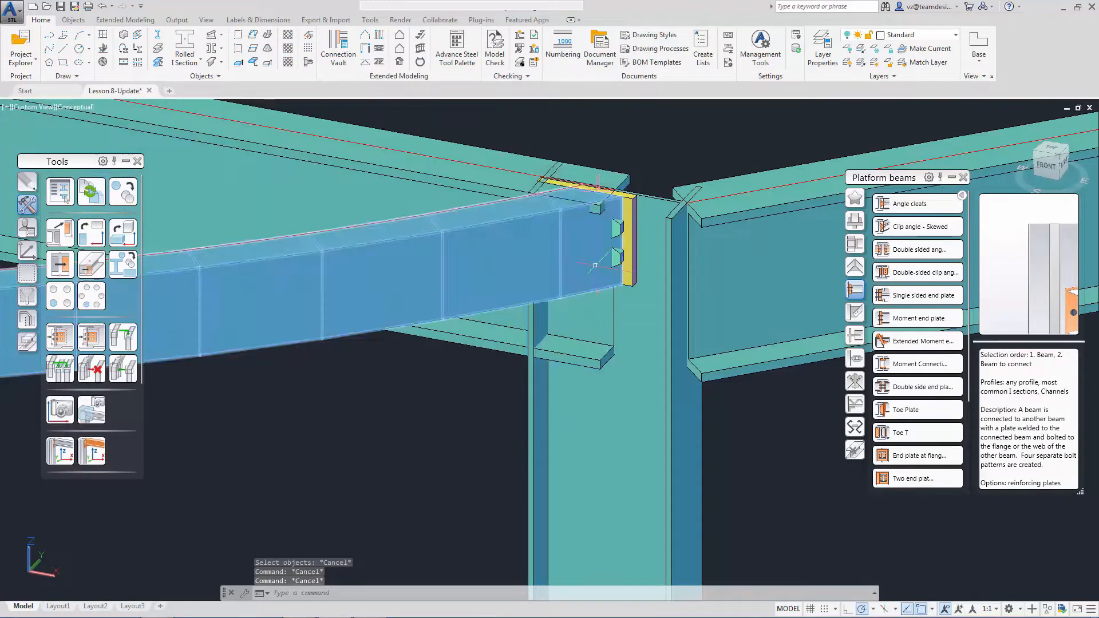
Set the copied moment end plate's horizontal bolt offset from centre to -20, and close the joint properties.
click(630, 222)
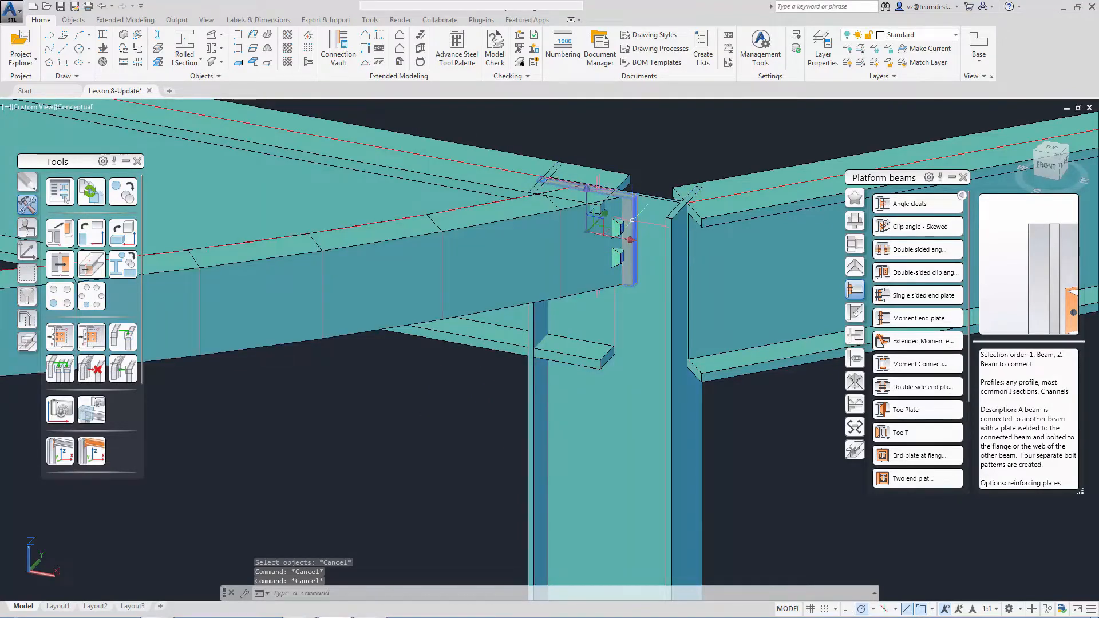
right_click(631, 223)
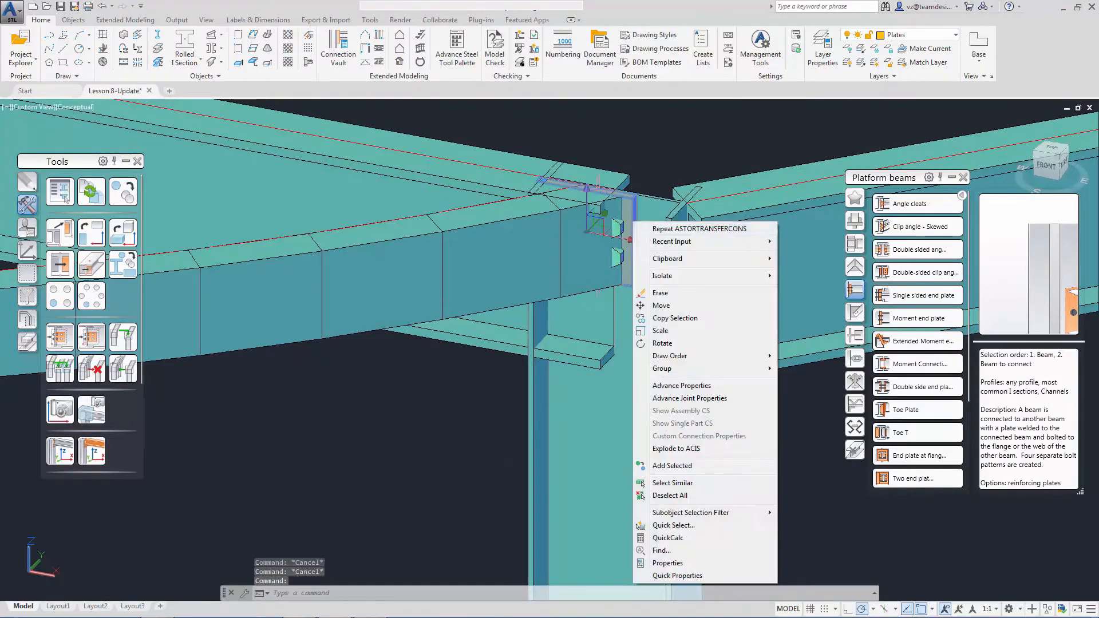
click(684, 399)
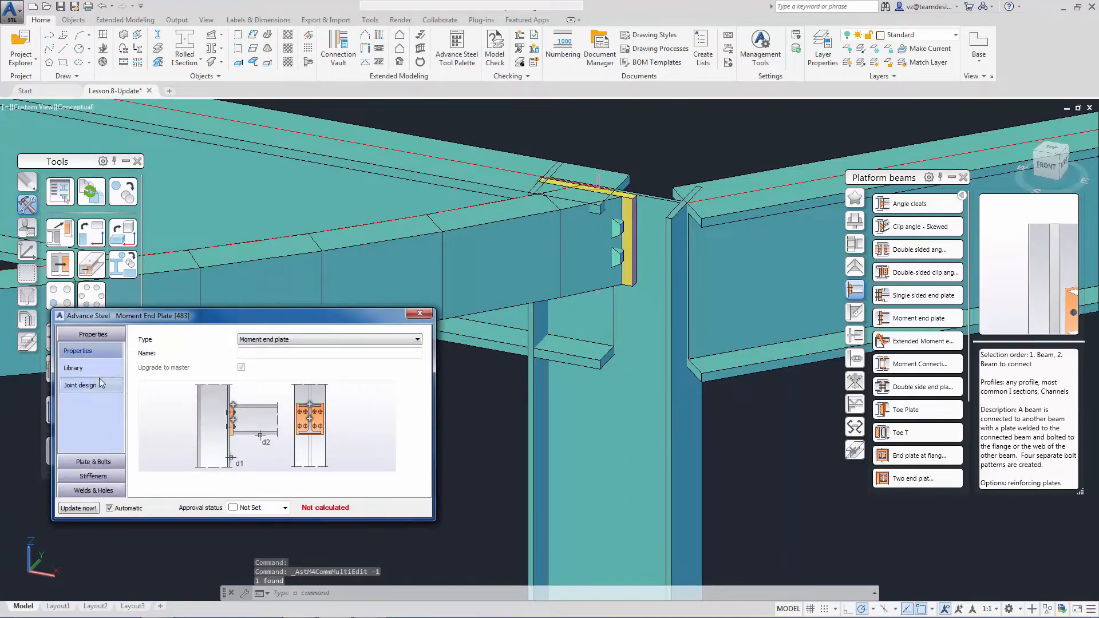
click(92, 462)
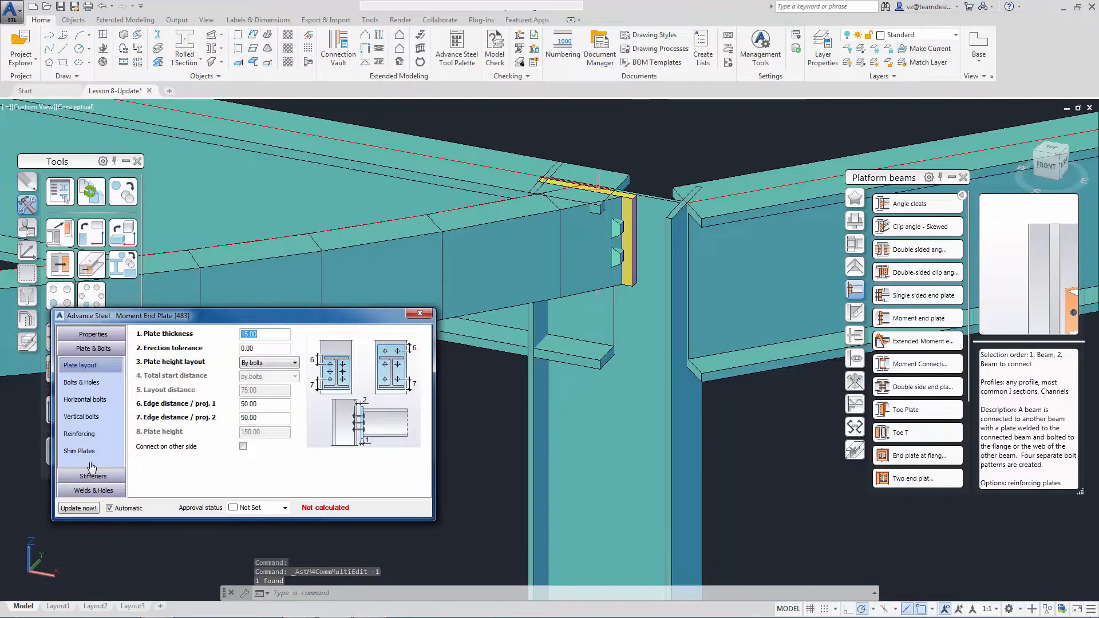
click(95, 404)
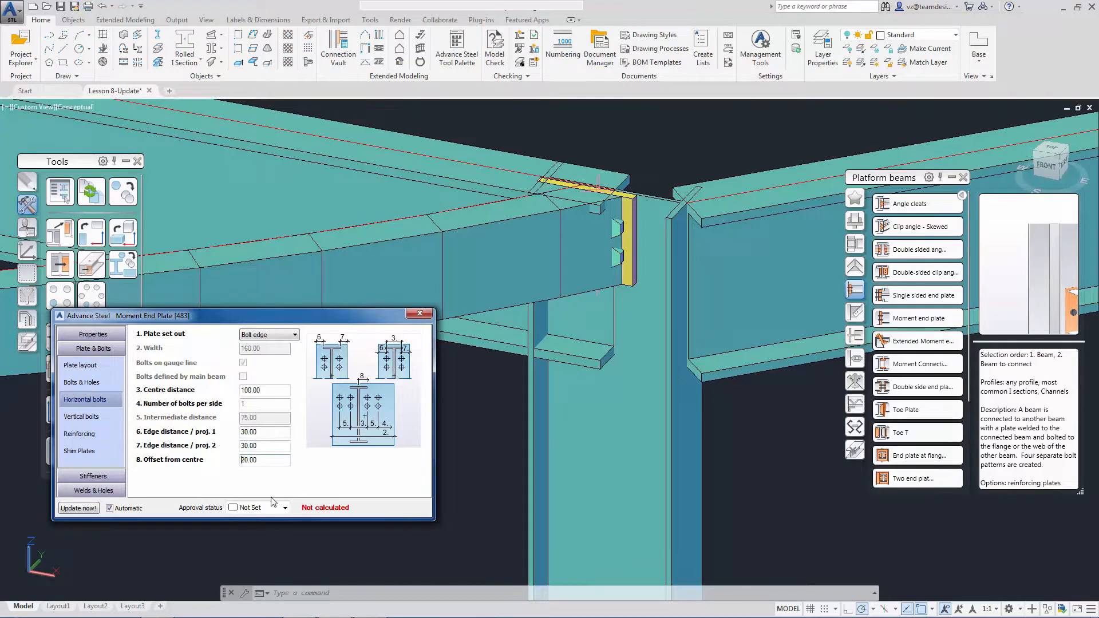
key(Return)
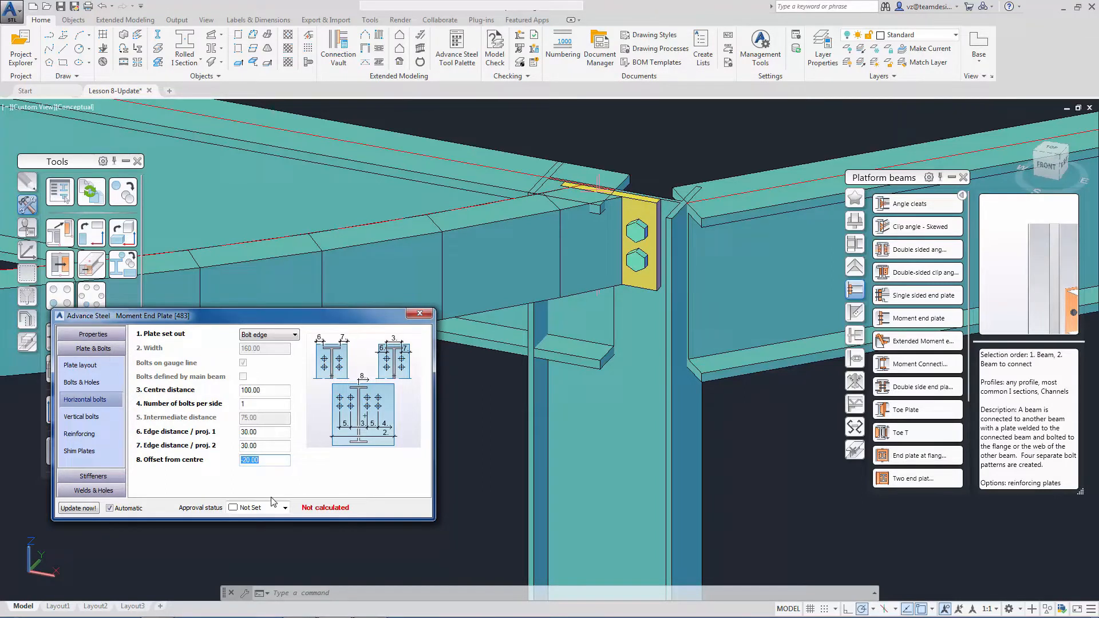
click(416, 314)
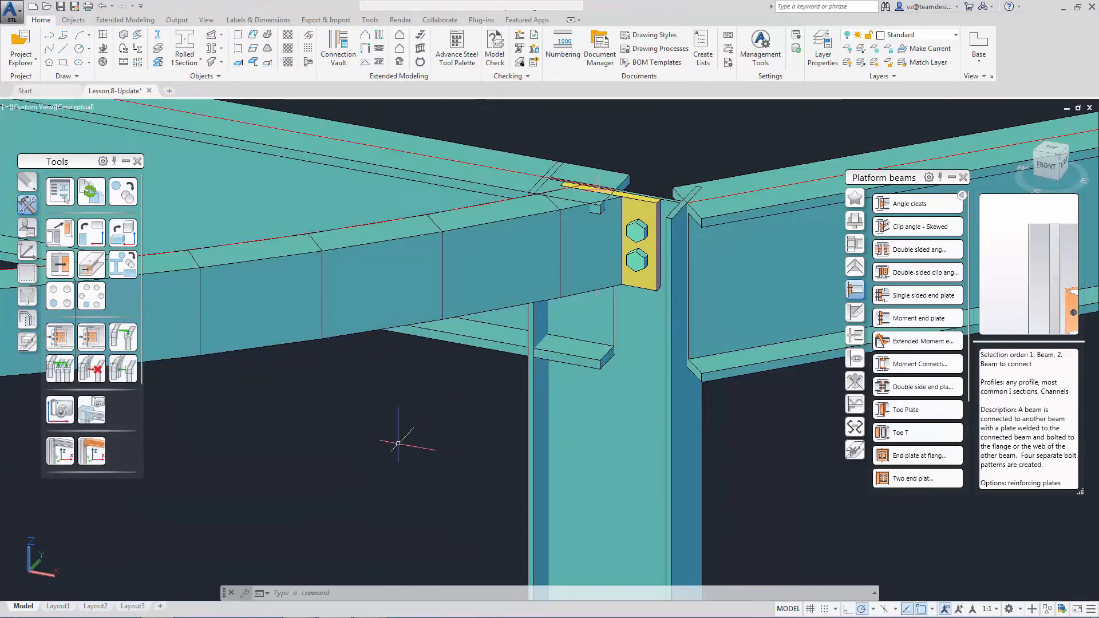
Create a double side end plate with safety bolt connecting the column web to the two beams meeting at it.
click(1065, 163)
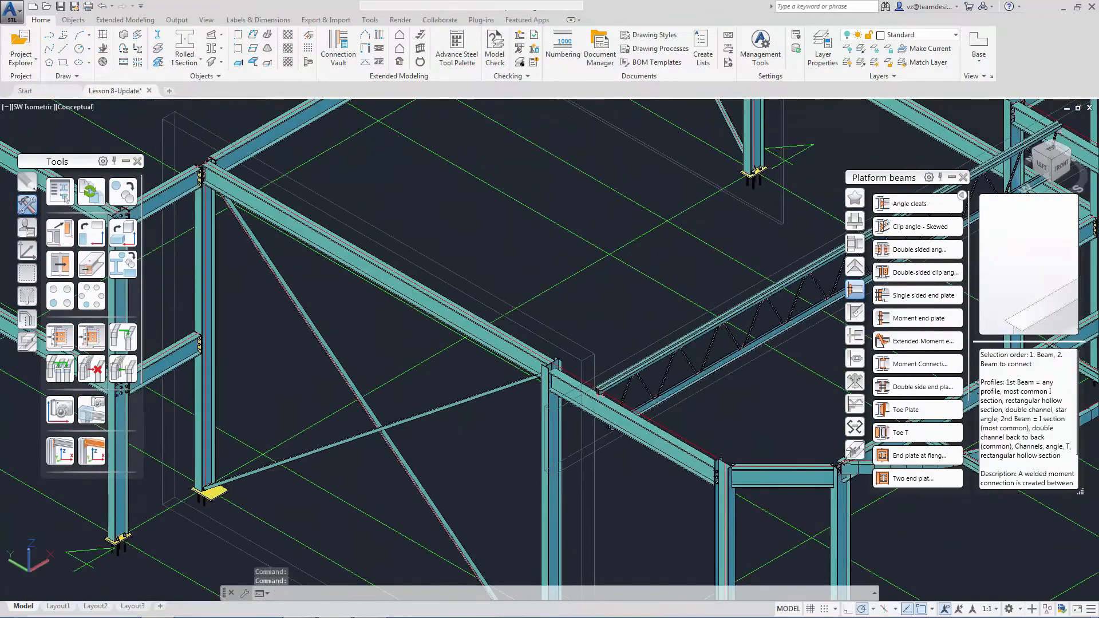
scroll(559, 407, up, 6)
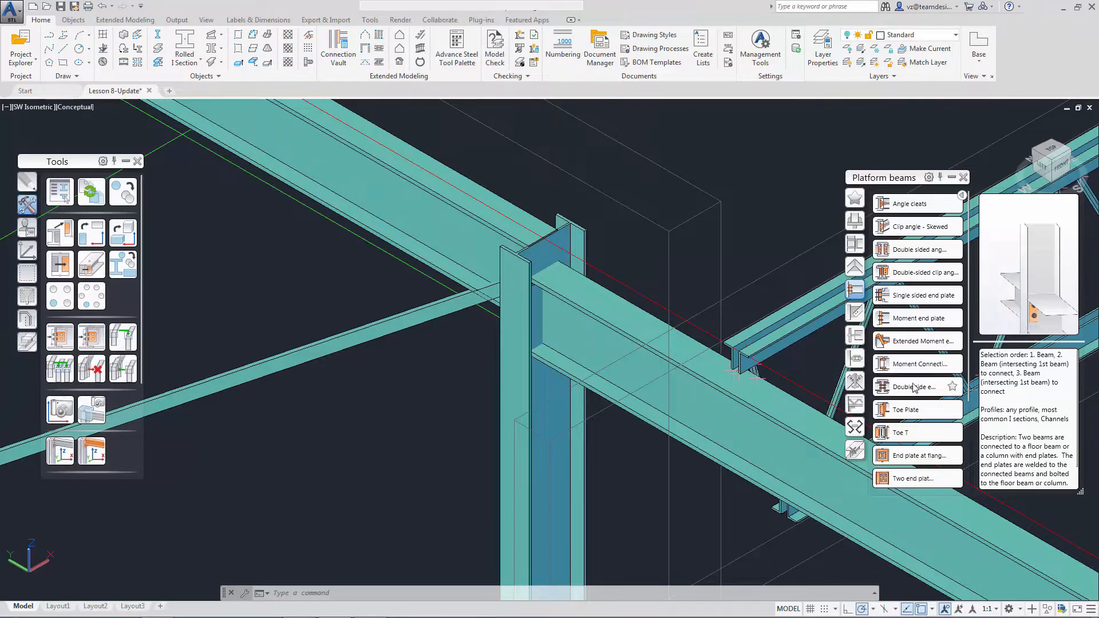
click(915, 387)
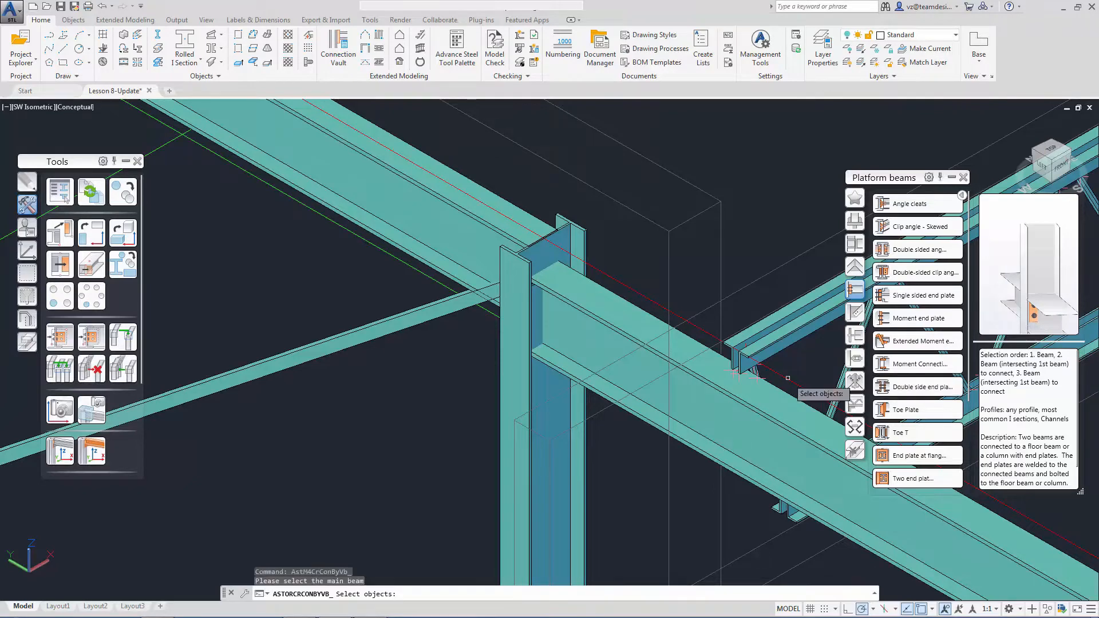
click(519, 334)
key(Return)
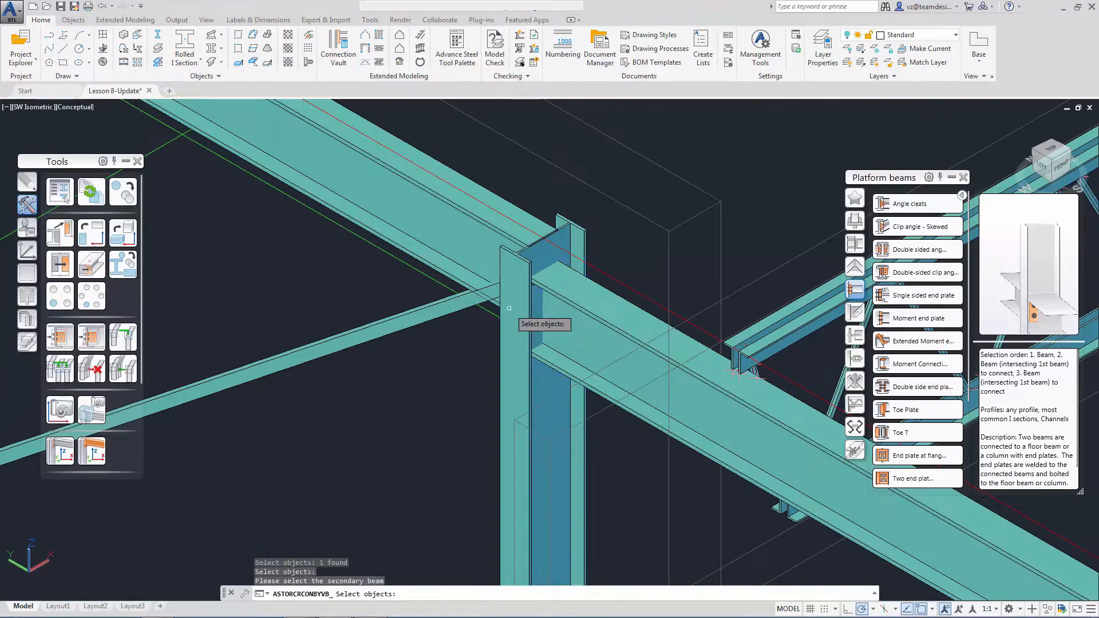
click(567, 298)
key(Return)
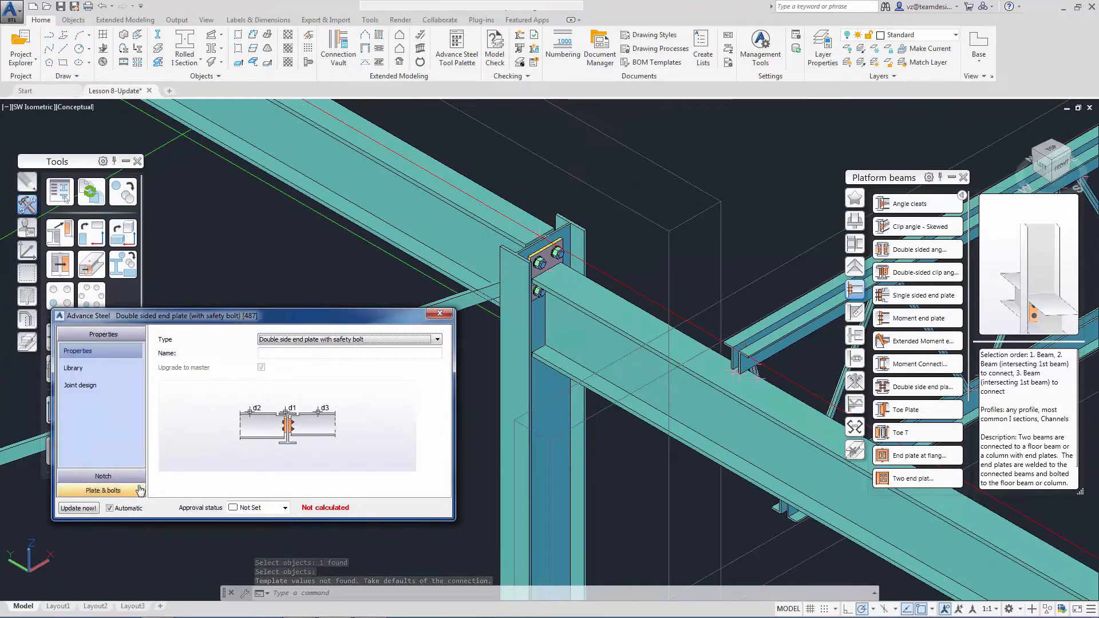
Set plate thickness 1 and plate thickness 2 of the double side end plate joint to 15.
click(114, 490)
text(15)
key(Tab)
key(Tab)
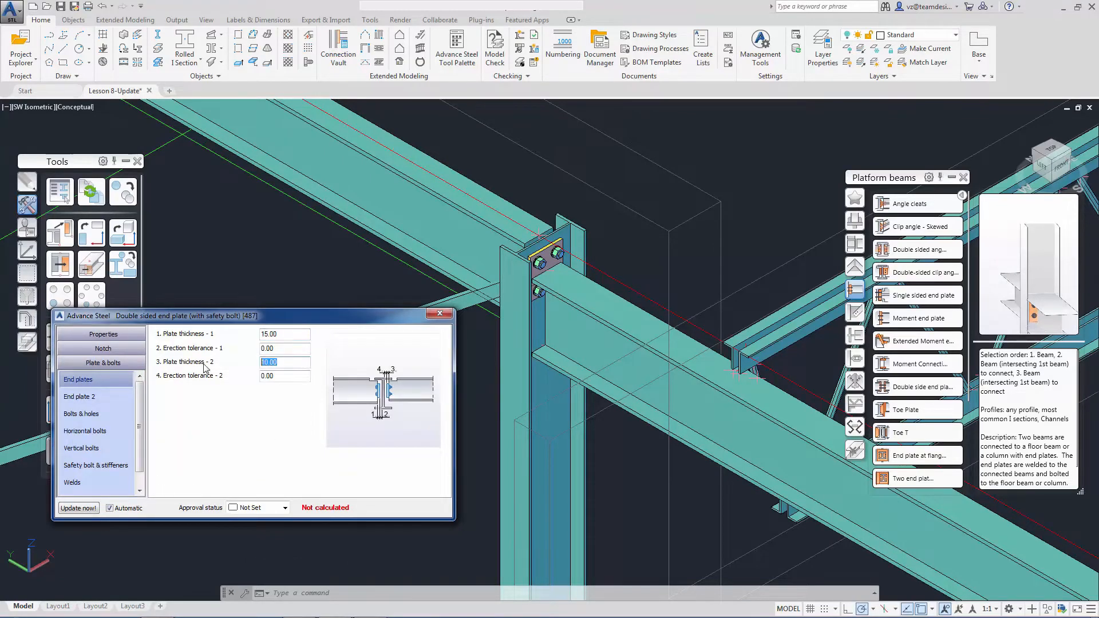
text(15)
key(Return)
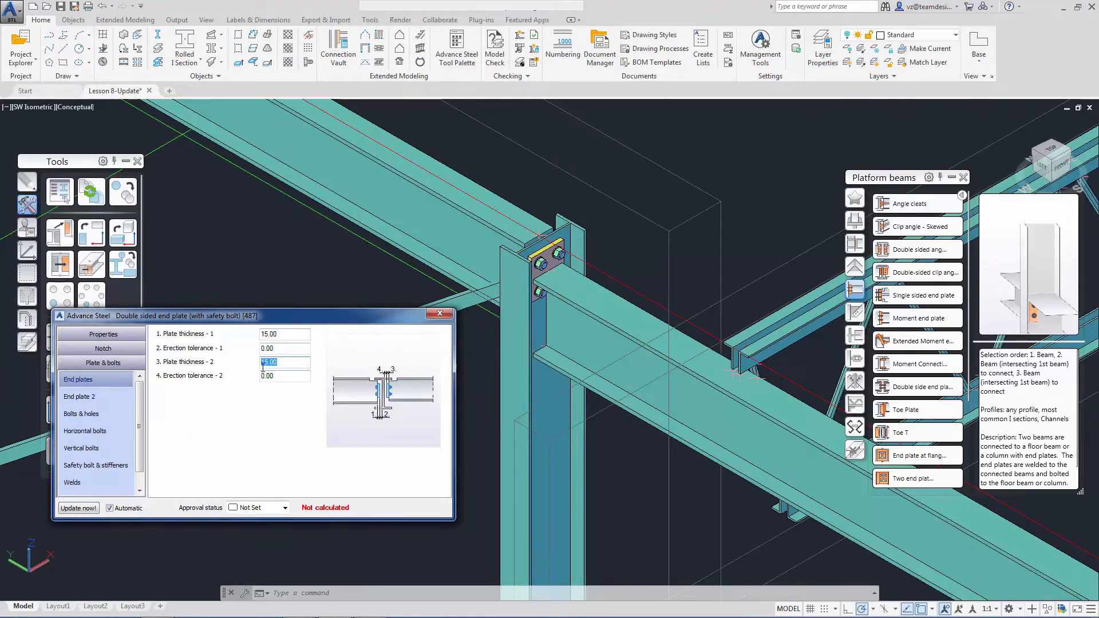
Set the vertical bolts' set out distance to 0, with 1 row in group 1 and 2 rows in group 2.
click(122, 449)
double_click(270, 376)
text(0)
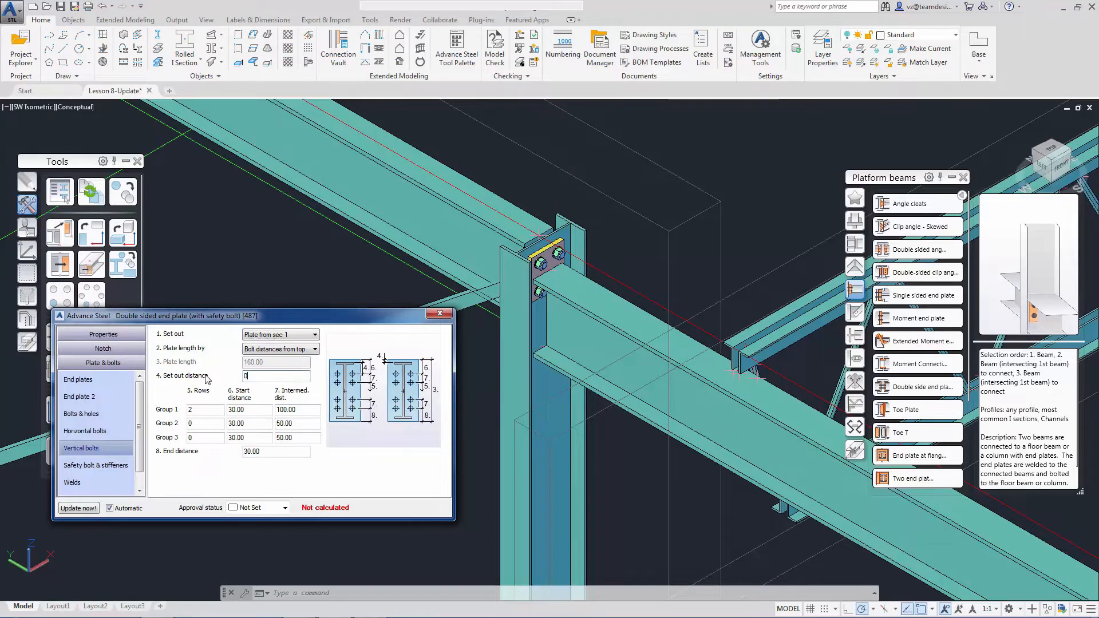
key(Return)
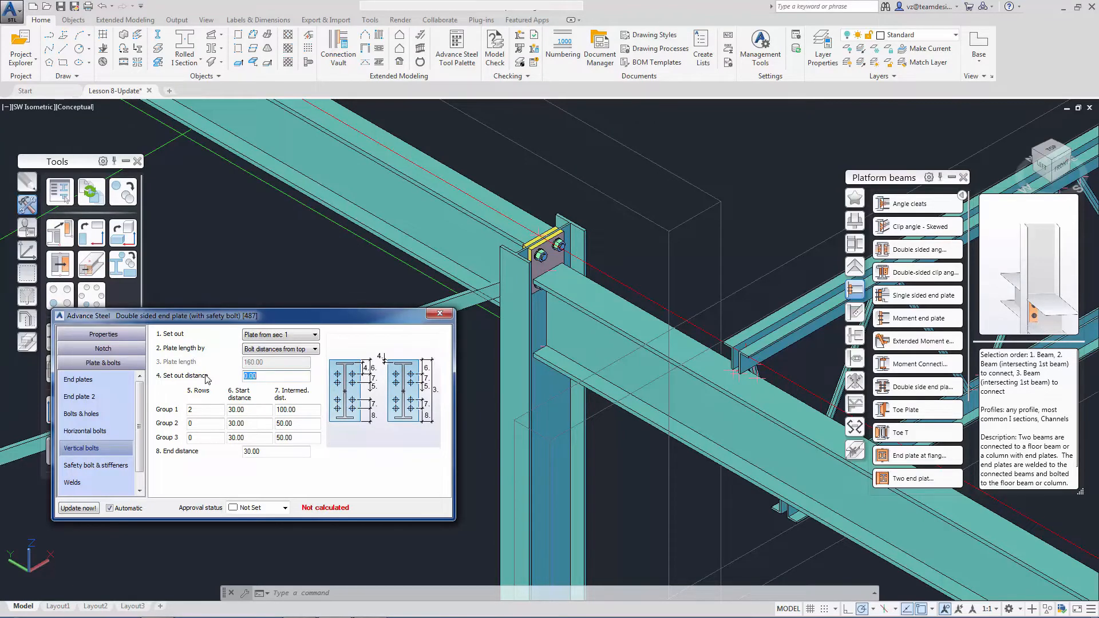
double_click(204, 410)
text(1)
key(Tab)
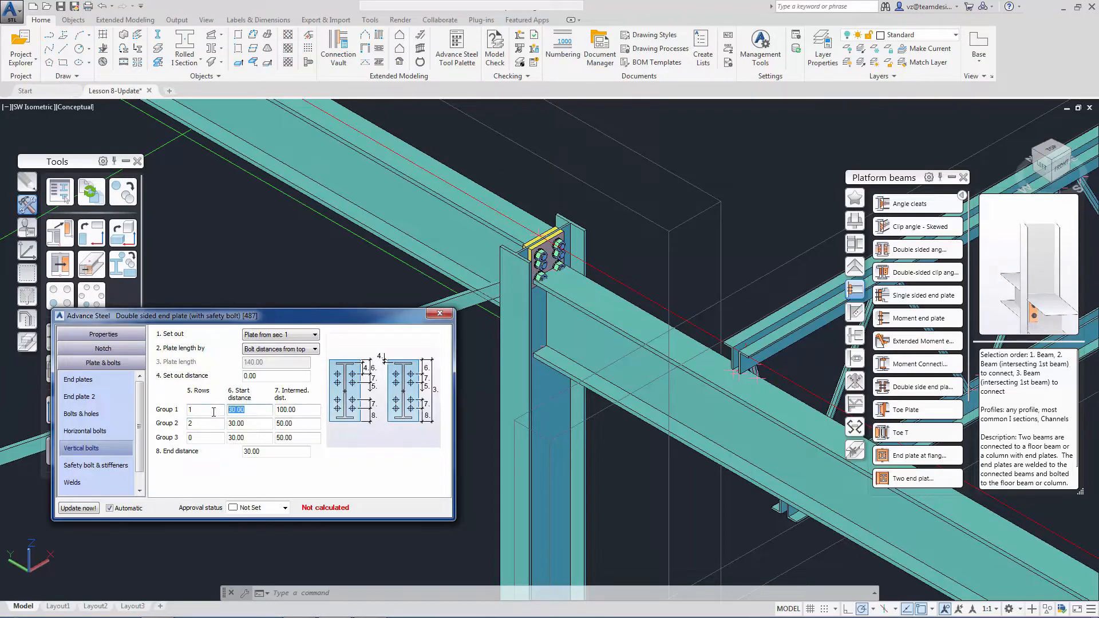
Set the start distances of vertical bolt groups 1 and 2 to 60 and 110, and both intermediate distances to 160.
text(60)
drag(250, 424, 225, 423)
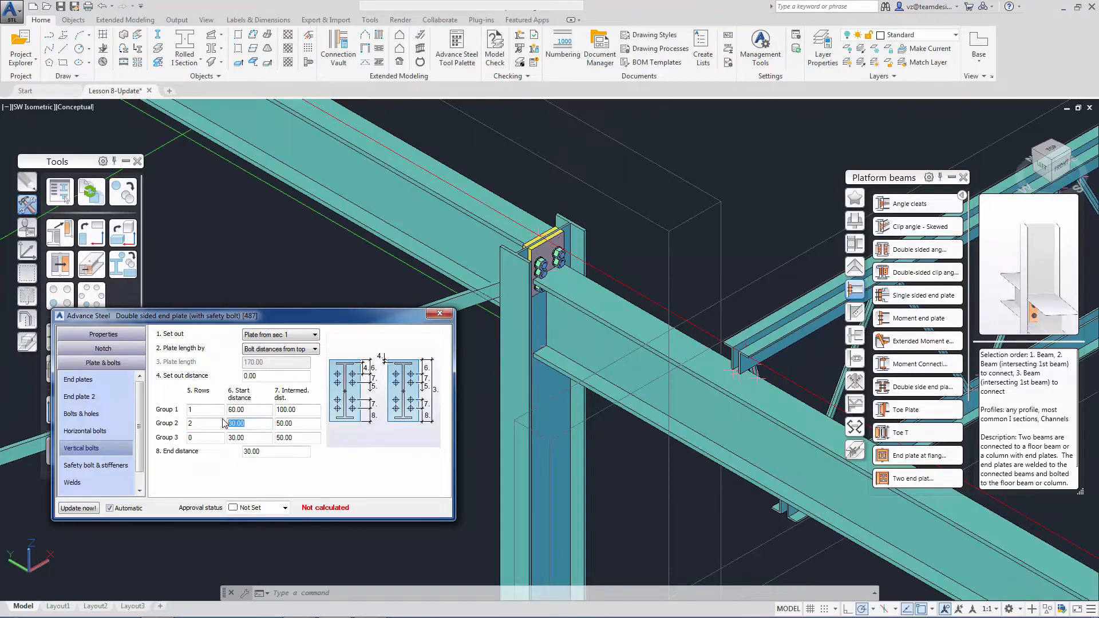
text(110)
click(291, 410)
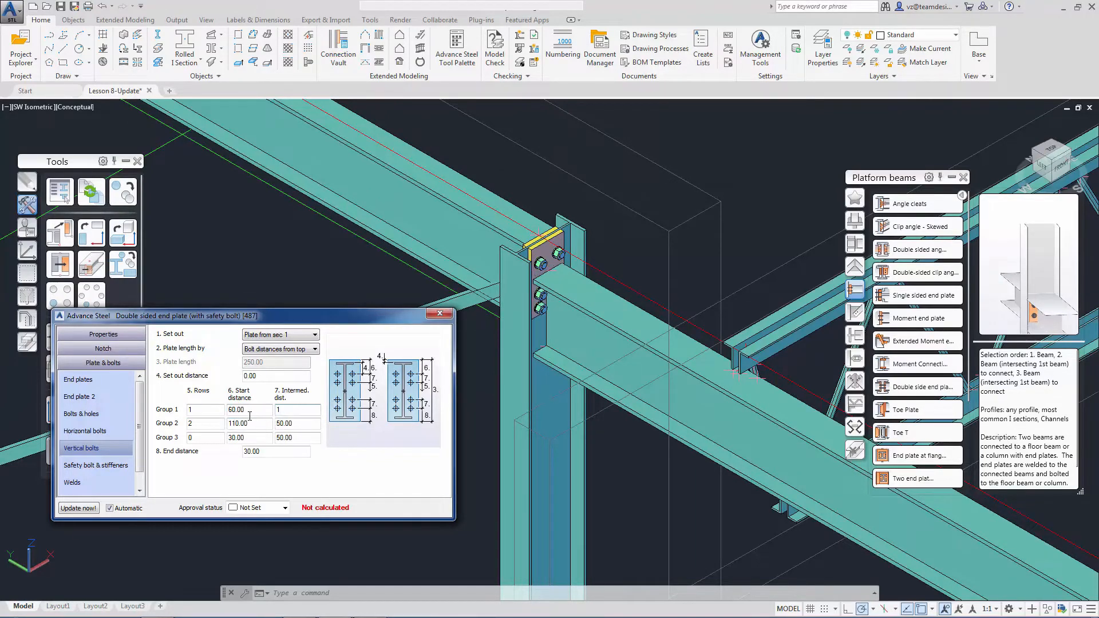
key(Tab)
key(Tab)
text(160)
key(Tab)
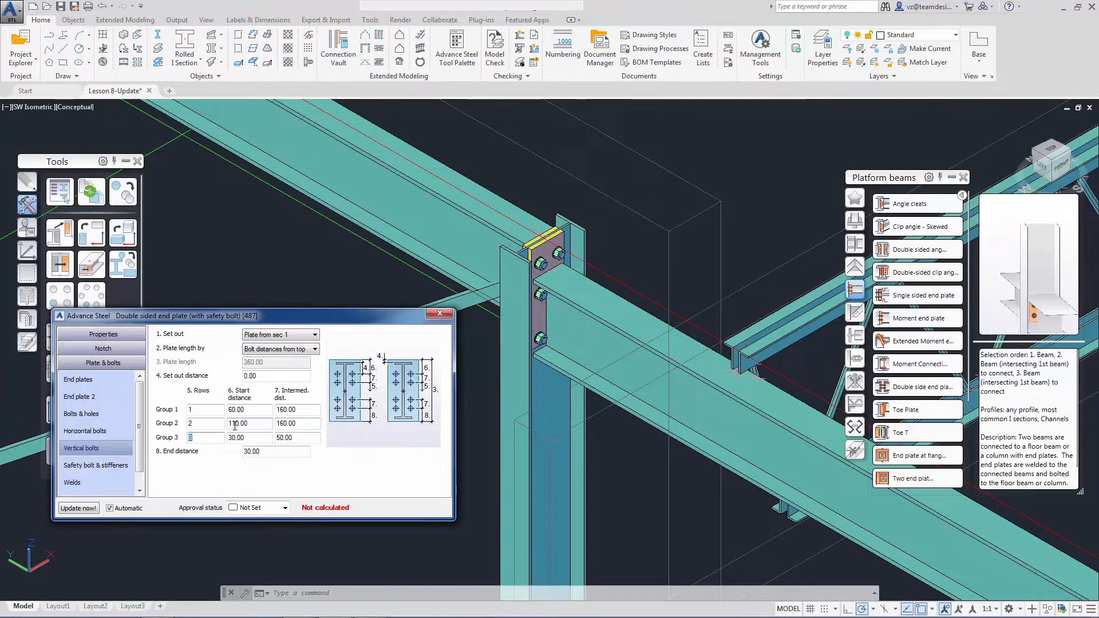
Set the end distance of the vertical bolts to 60, and close the joint properties.
key(Tab)
key(Tab)
key(Tab)
text(60)
key(Tab)
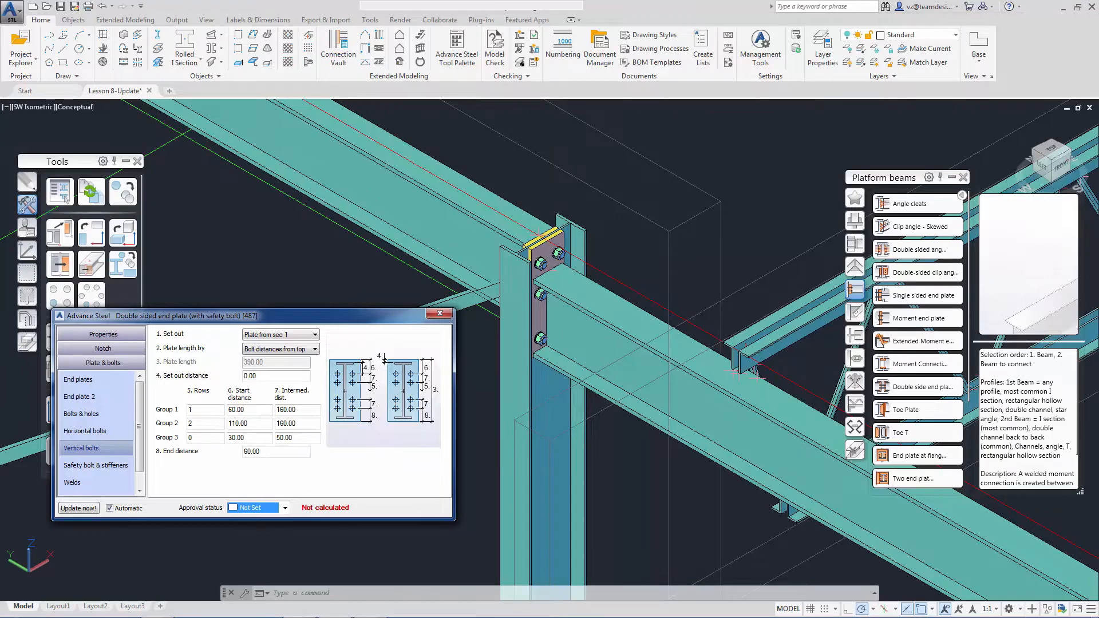
click(445, 316)
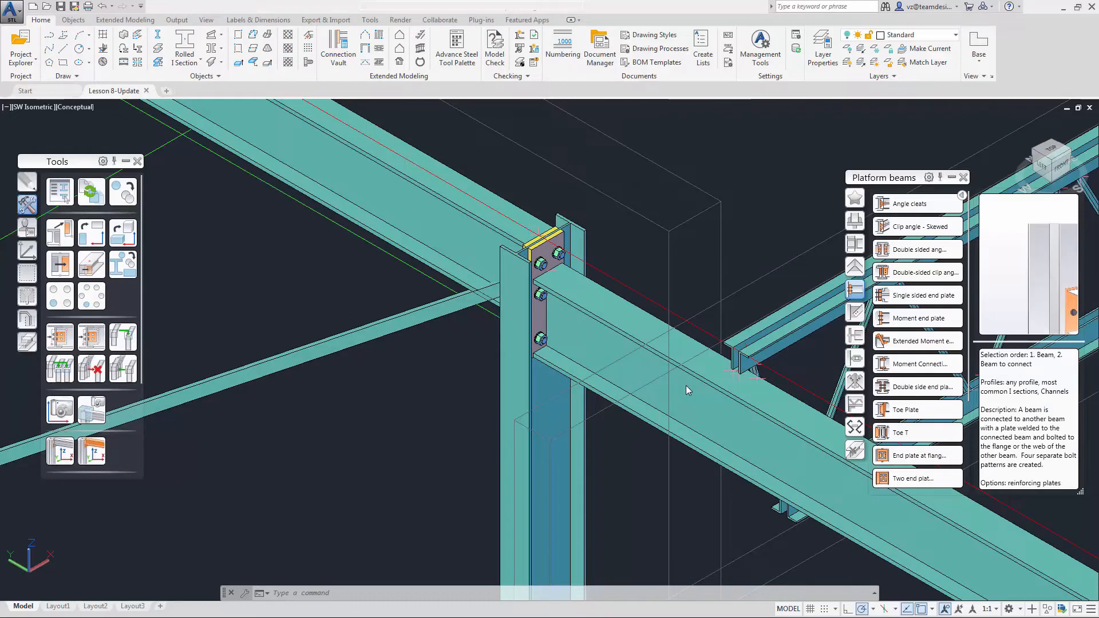
Copy the double side end plate joint to the column on grid line 5 and the two upper beams meeting at it.
click(59, 337)
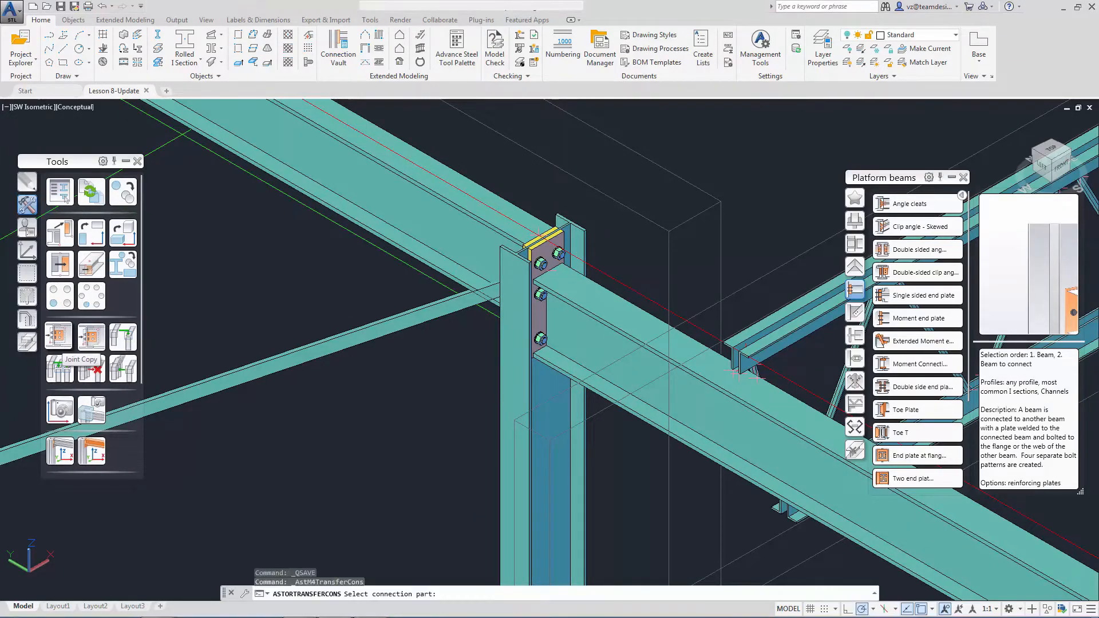
click(543, 264)
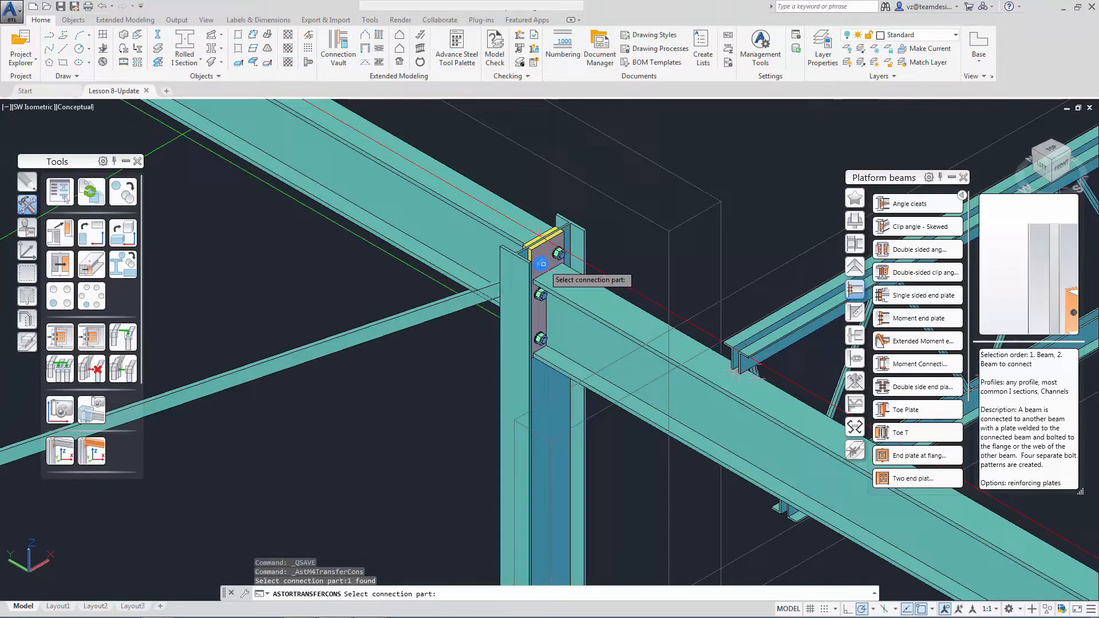
key(Return)
scroll(492, 321, down, 8)
middle_drag(412, 349, 606, 401)
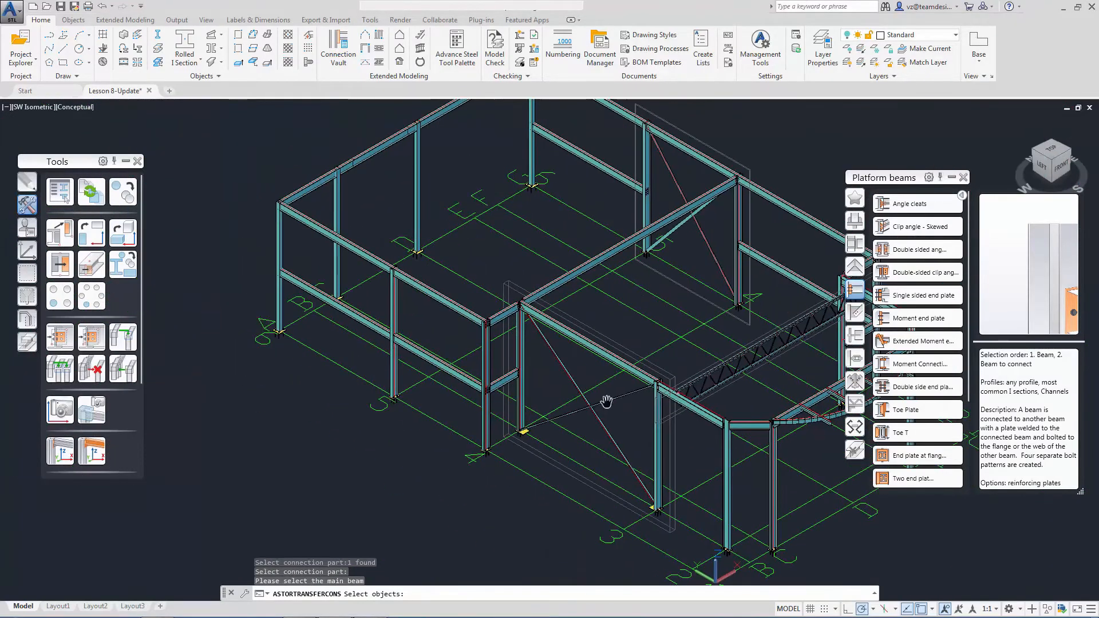
scroll(452, 315, up, 7)
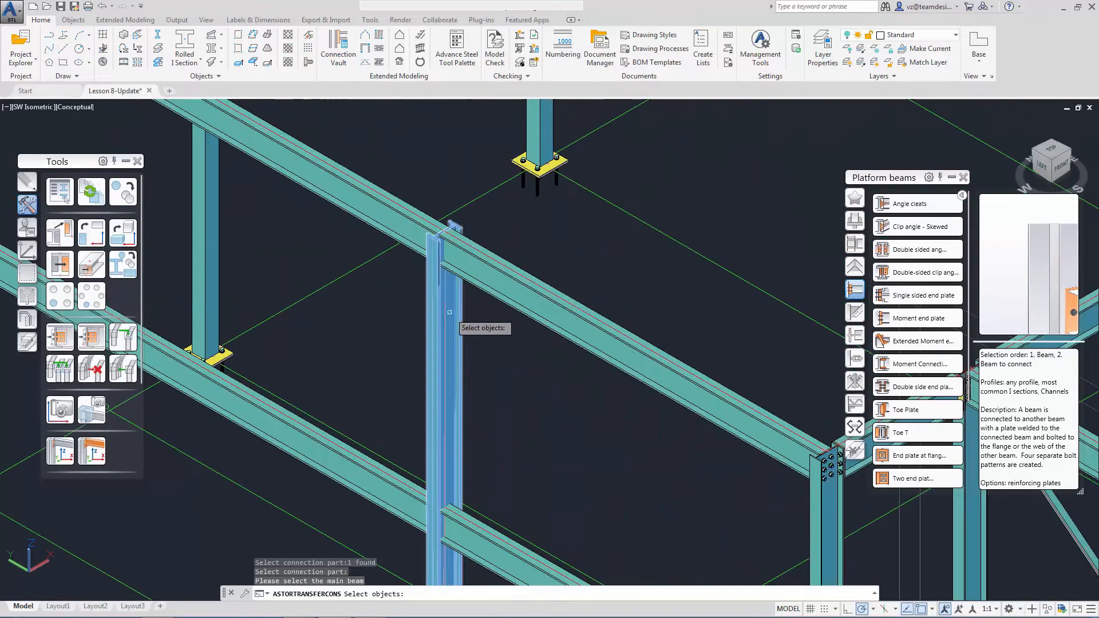
click(436, 296)
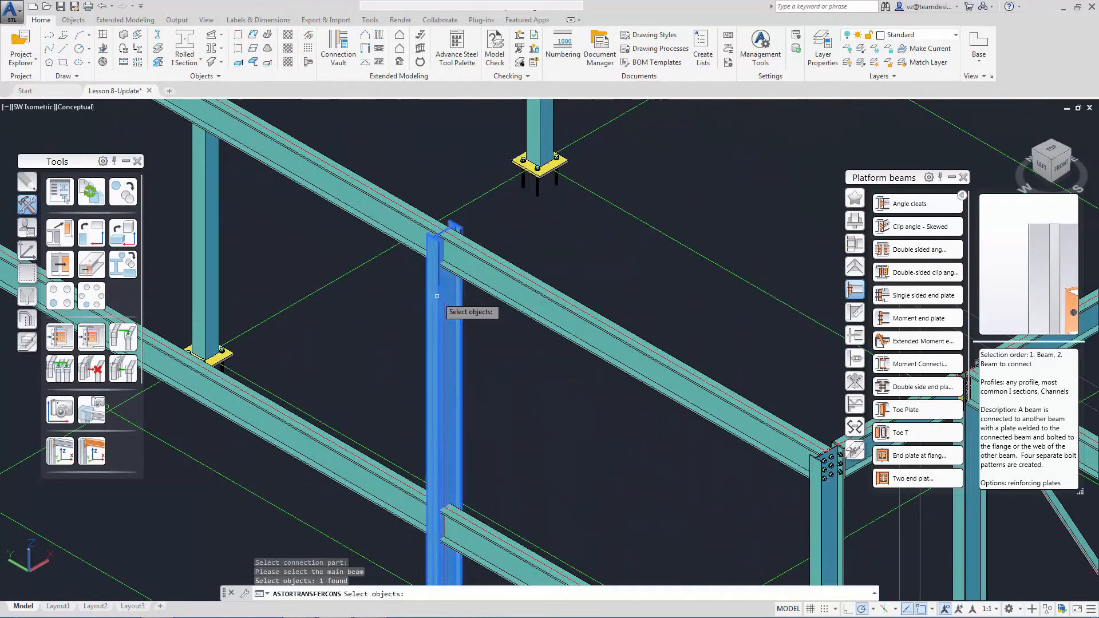
key(Return)
click(420, 236)
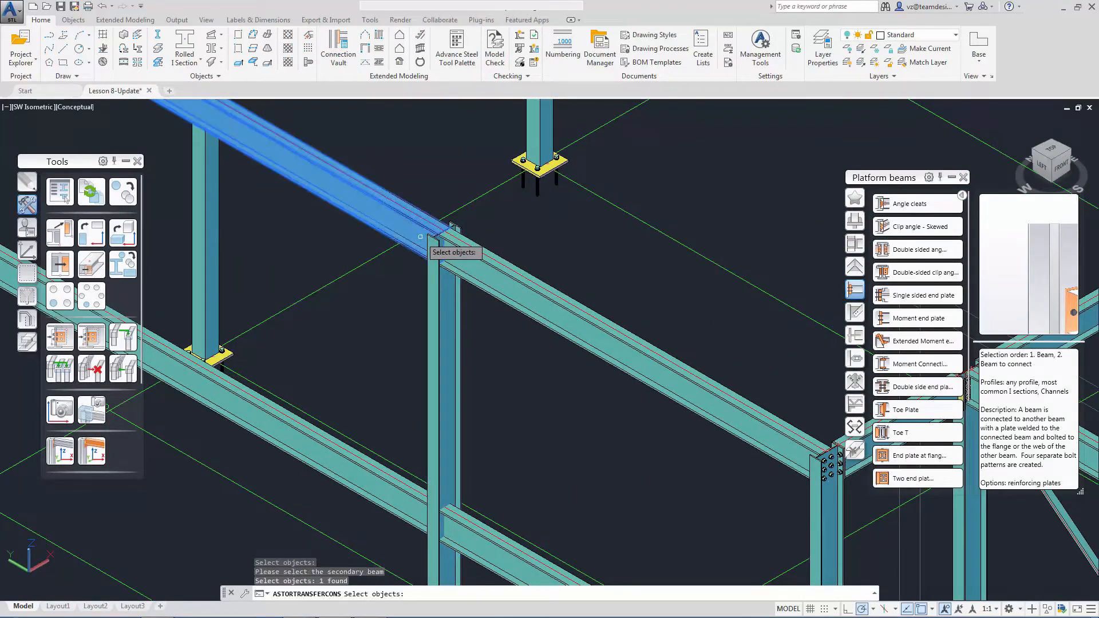
click(462, 255)
key(Return)
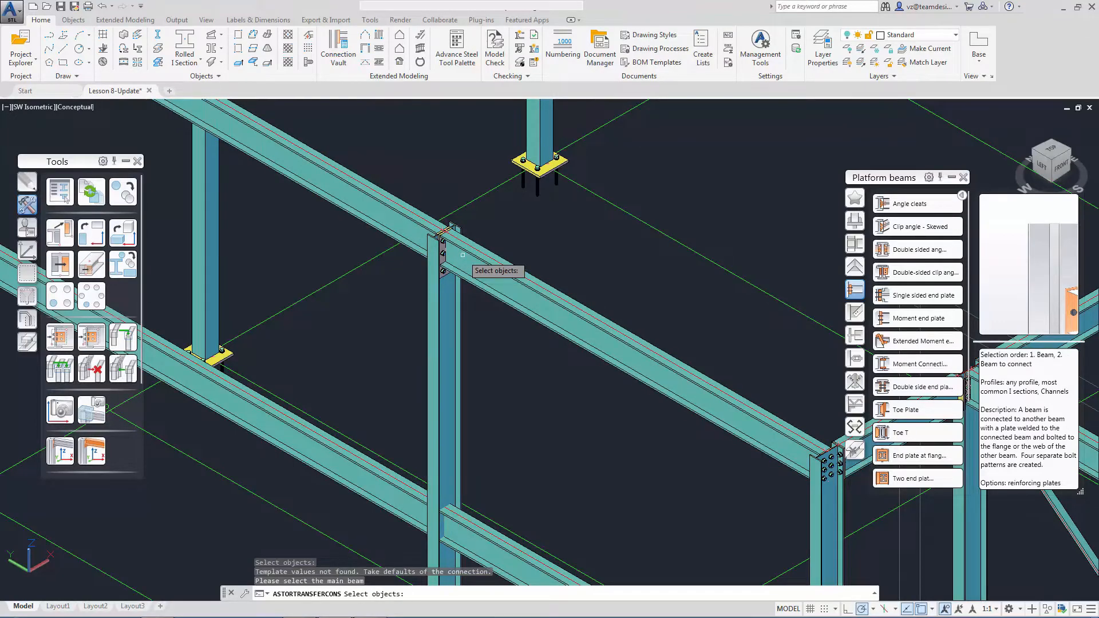
key(Escape)
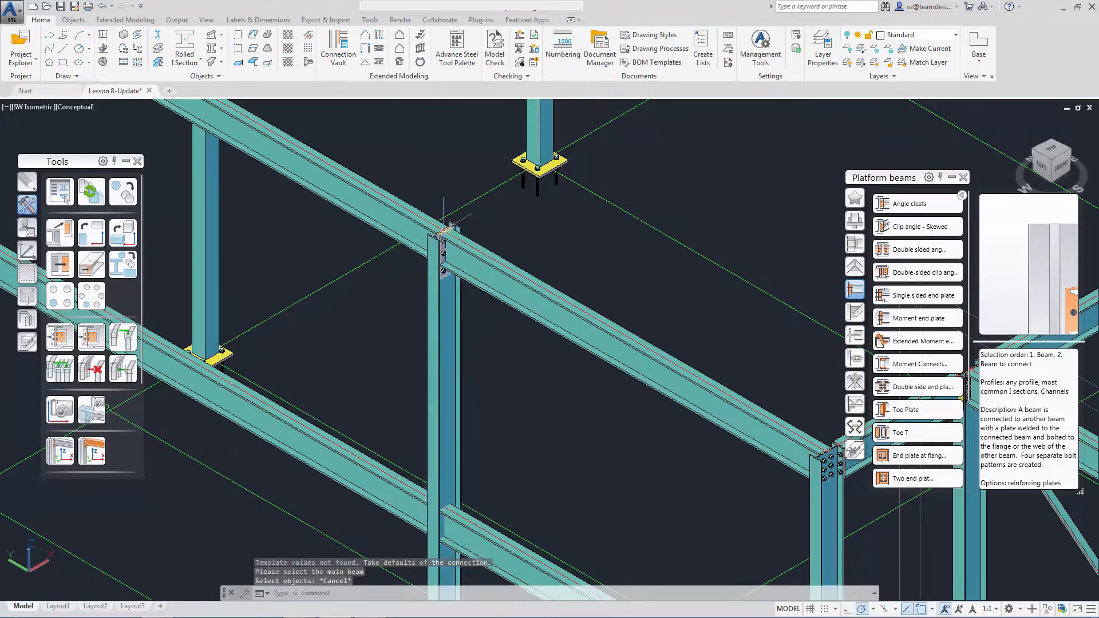
Open the vertical bolt settings of the double side end plate joint copied to the upper beams at the grid line 5 column.
scroll(447, 315, up, 3)
scroll(438, 314, up, 2)
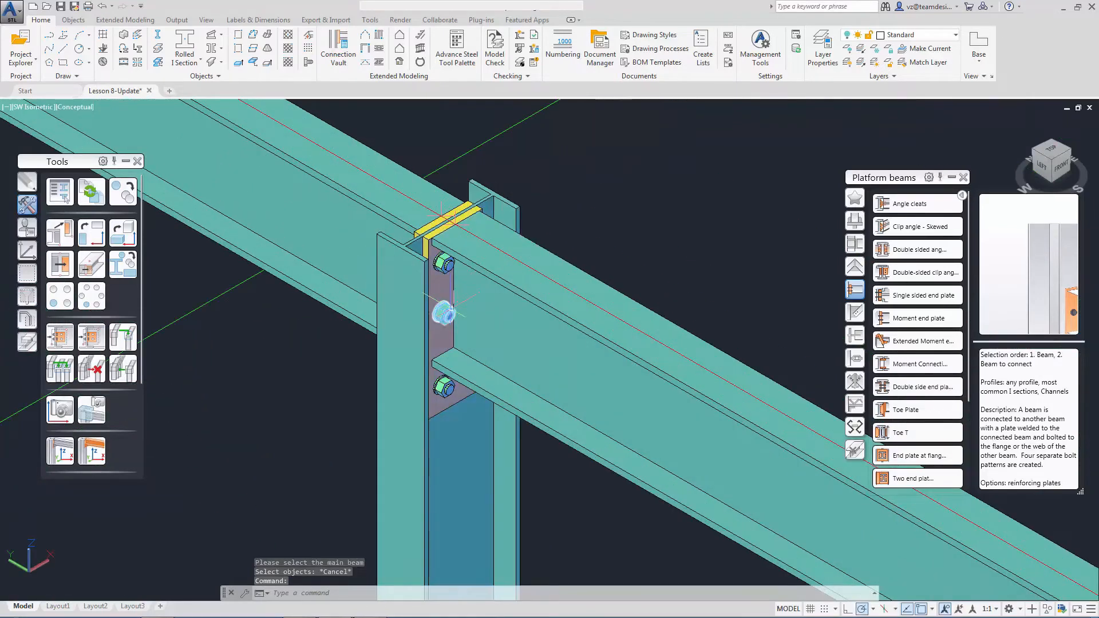
click(440, 279)
right_click(436, 275)
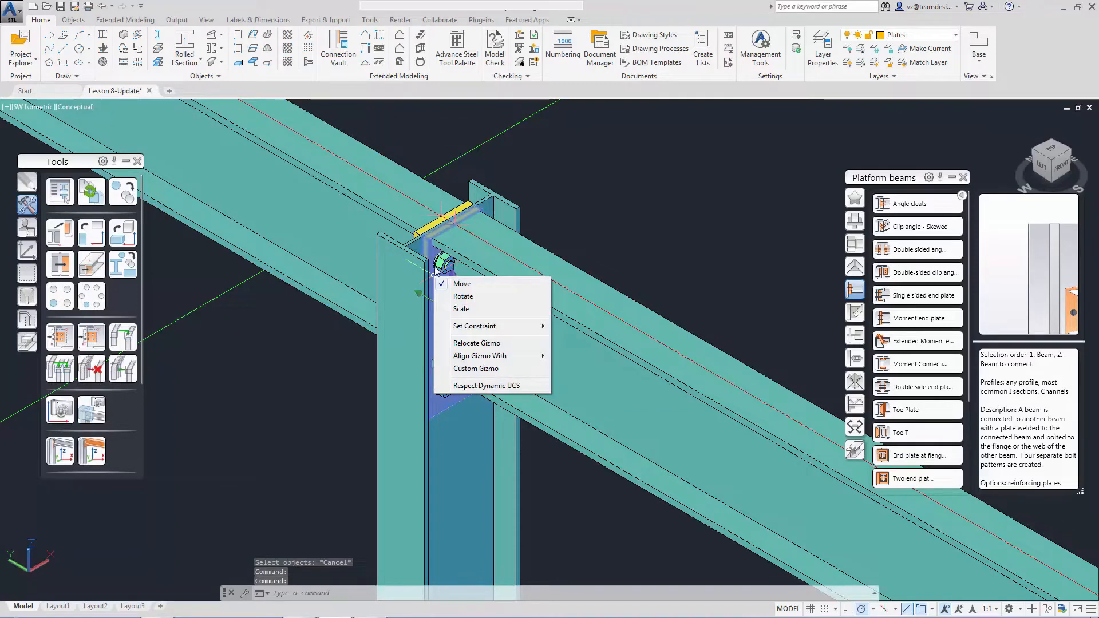
key(Escape)
right_click(431, 243)
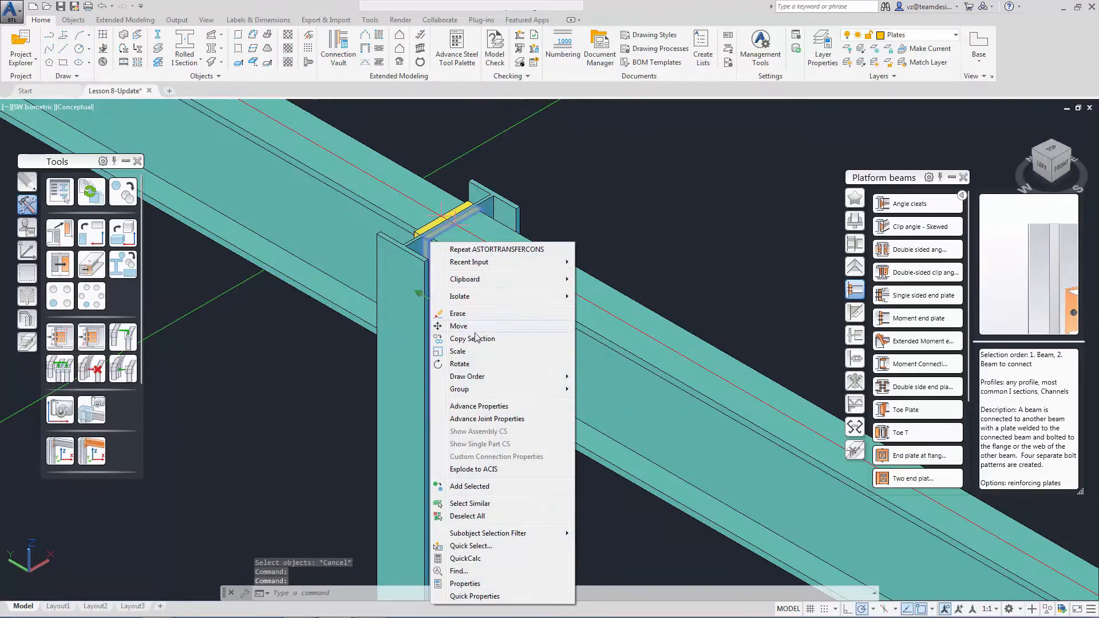
click(495, 419)
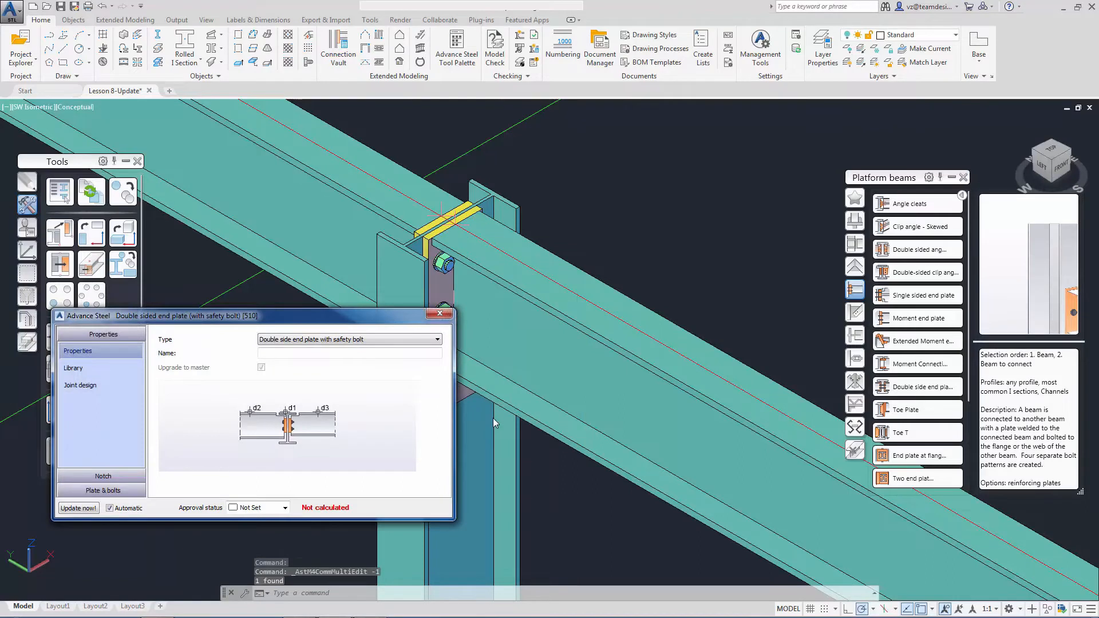
click(134, 493)
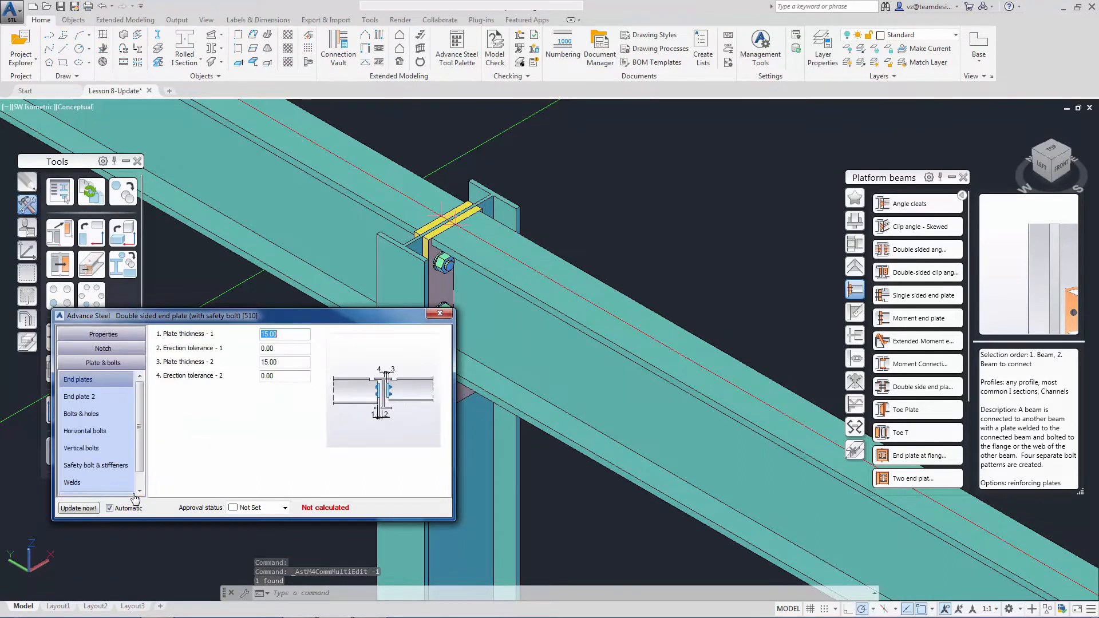
click(122, 449)
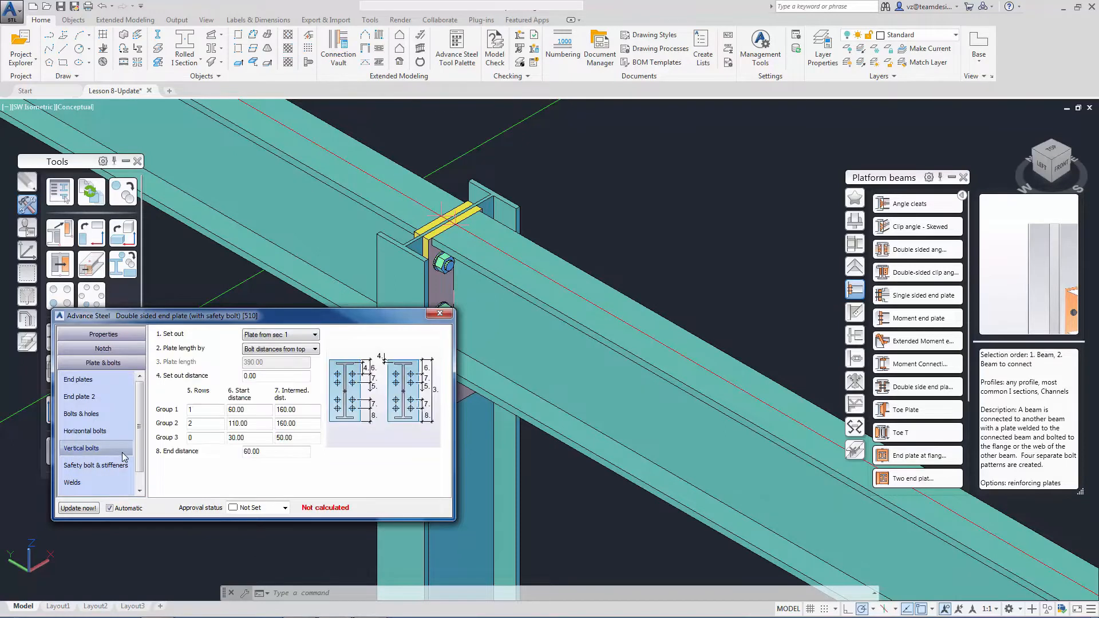
Set bolt group 1 to 3 rows with an 80 intermediate distance and group 2 to 0 rows, close the joint properties and save.
click(193, 408)
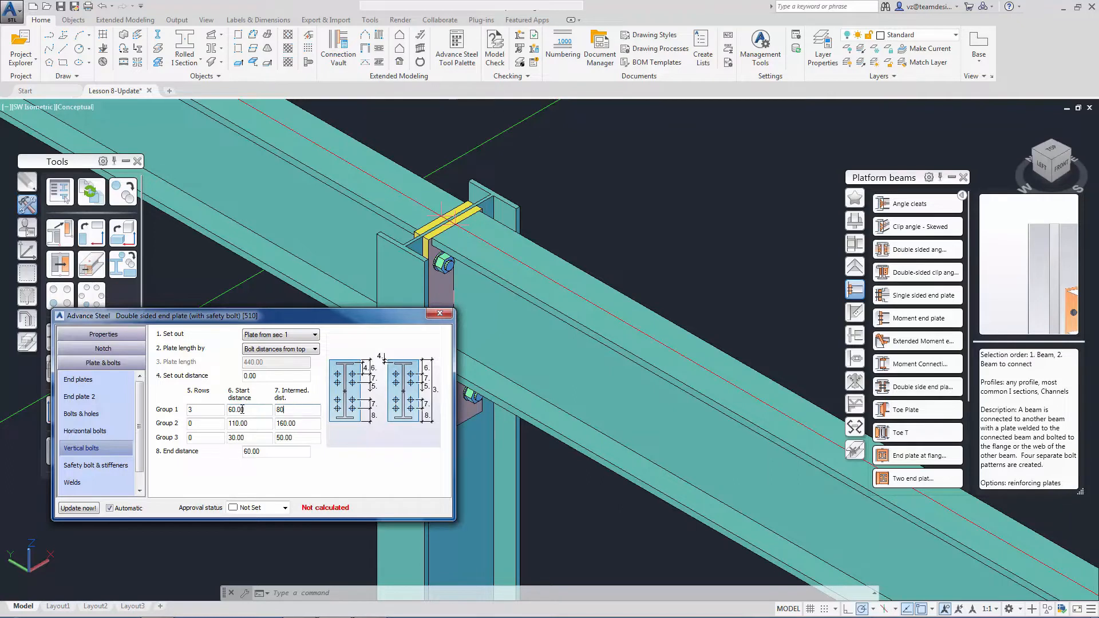
key(Return)
drag(310, 320, 261, 320)
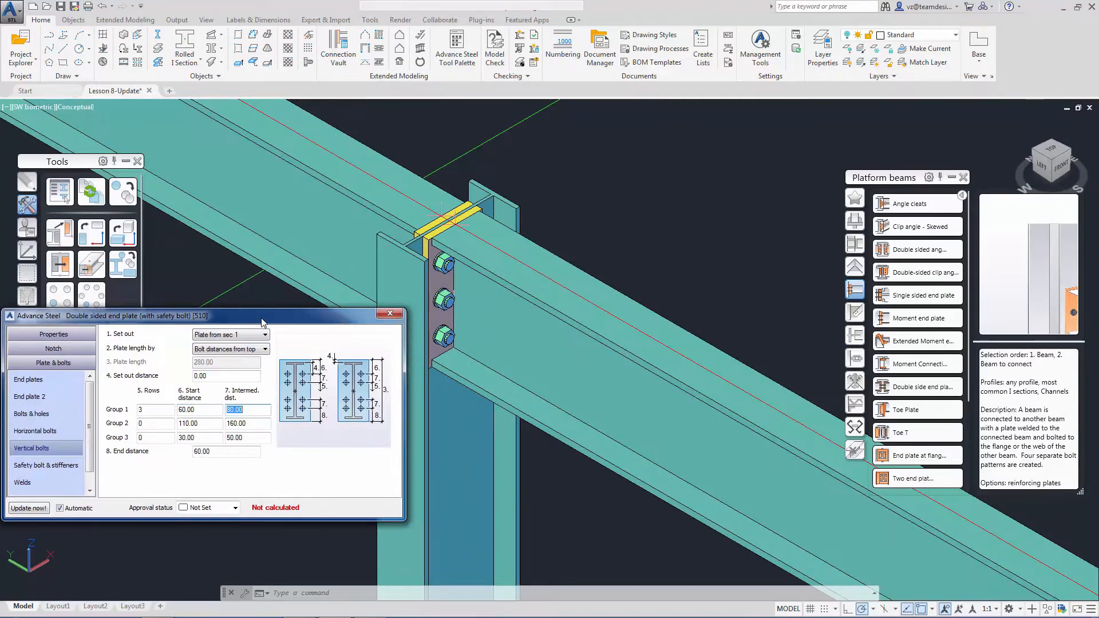
click(389, 314)
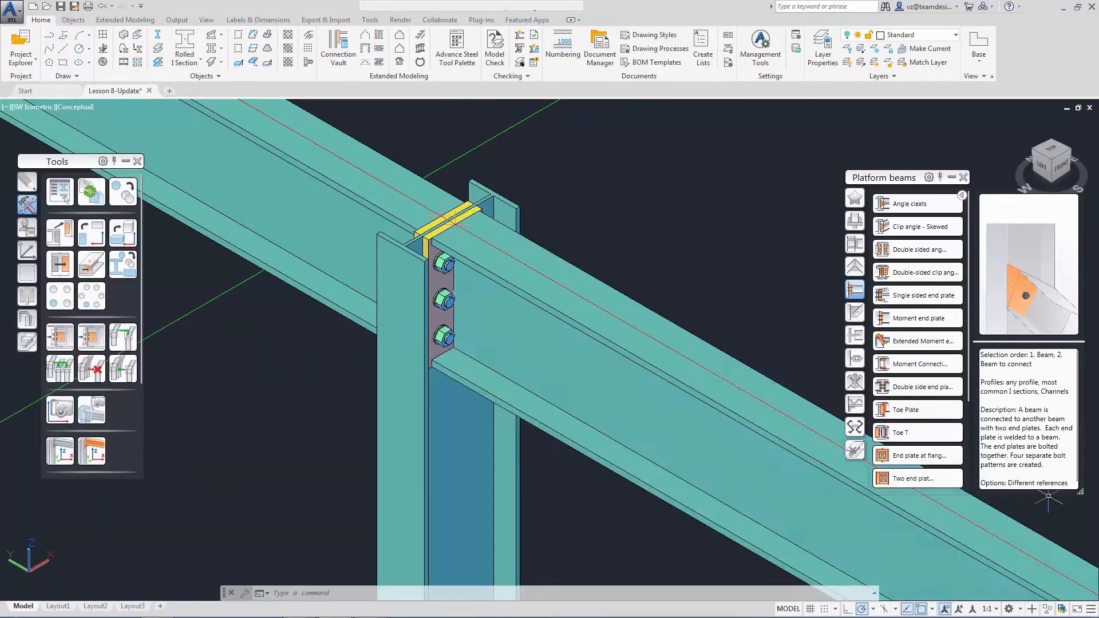
key(ctrl+s)
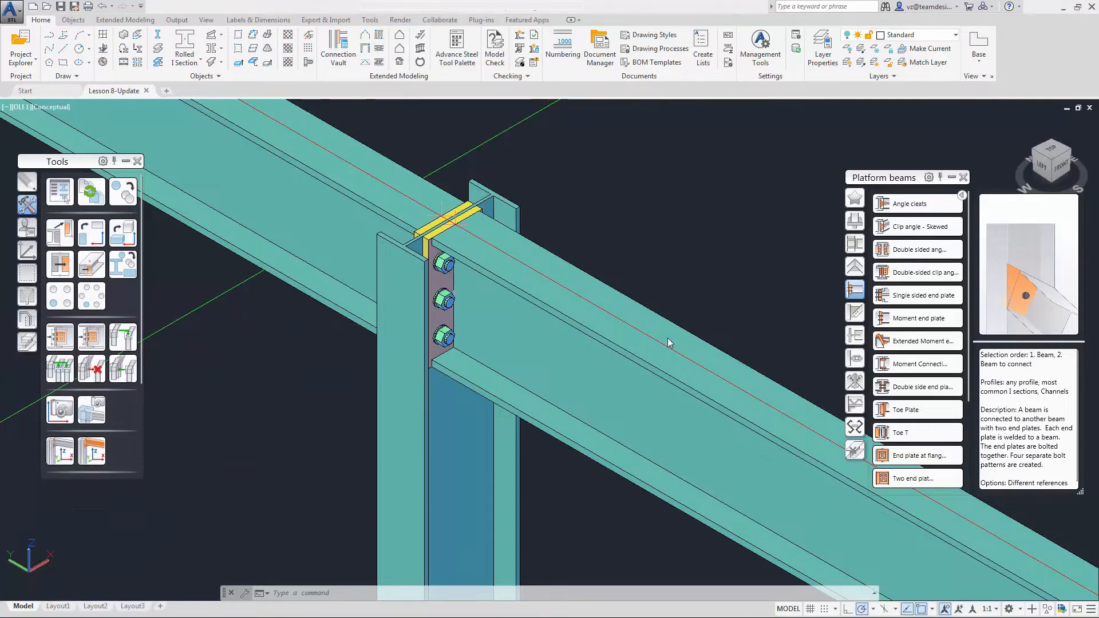
Start a multiple joint copy with the adjusted three-row double side end plate joint as the source.
scroll(668, 340, down, 5)
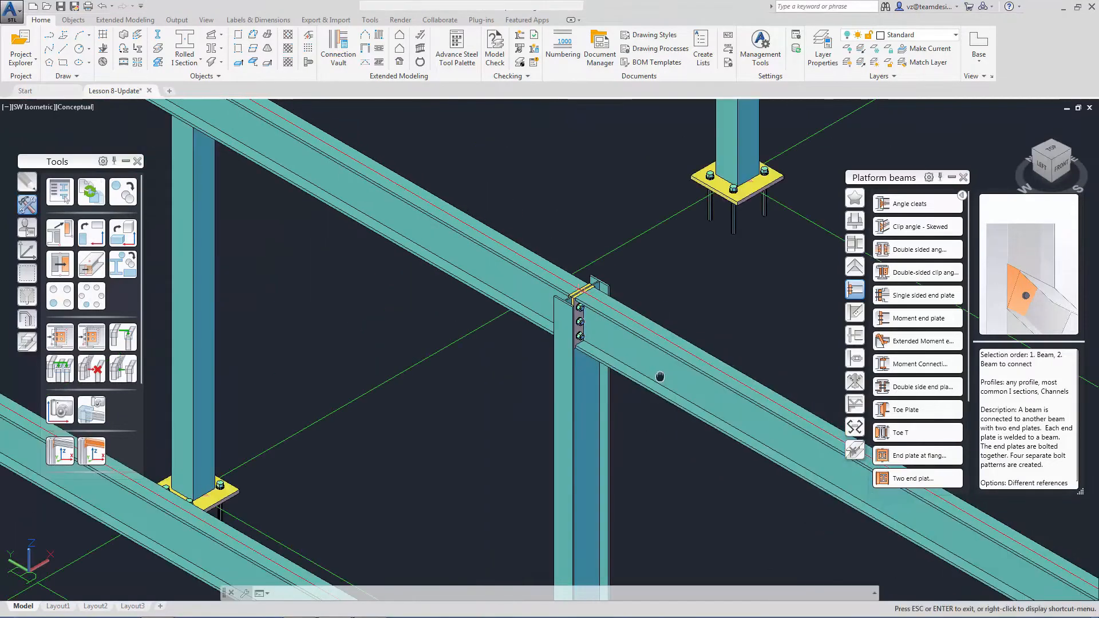
middle_drag(658, 375, 563, 273)
scroll(569, 295, down, 3)
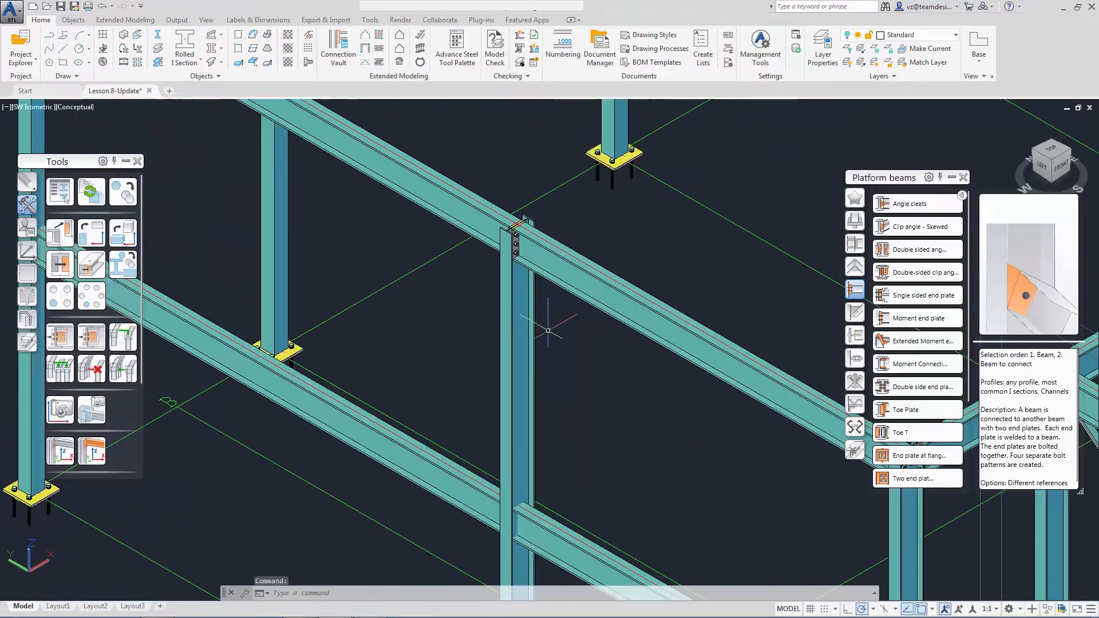
click(93, 338)
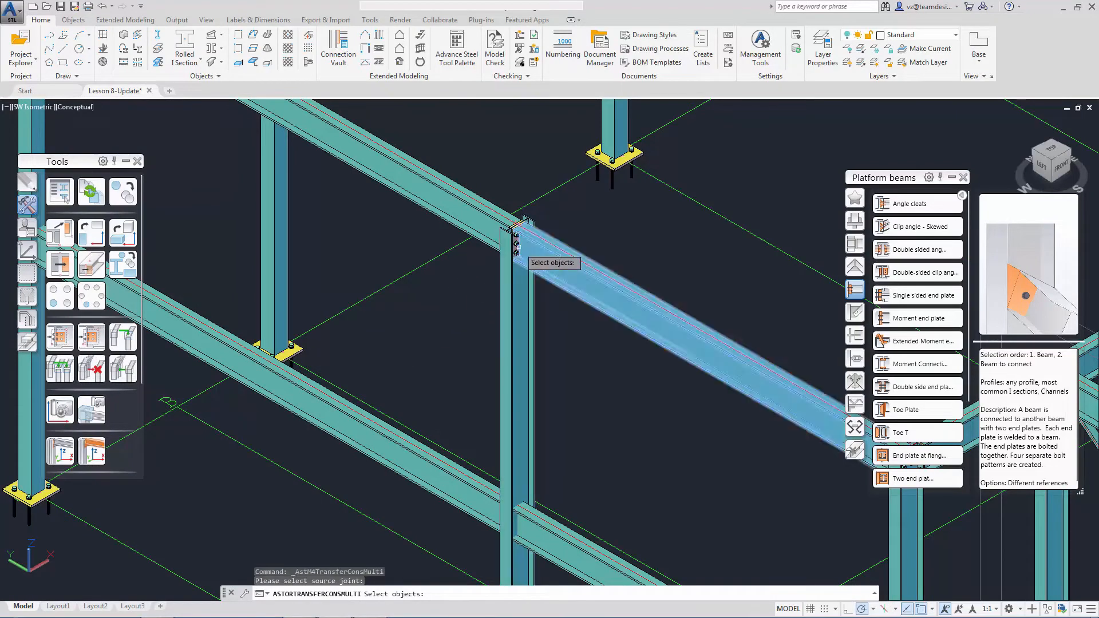
scroll(517, 243, up, 3)
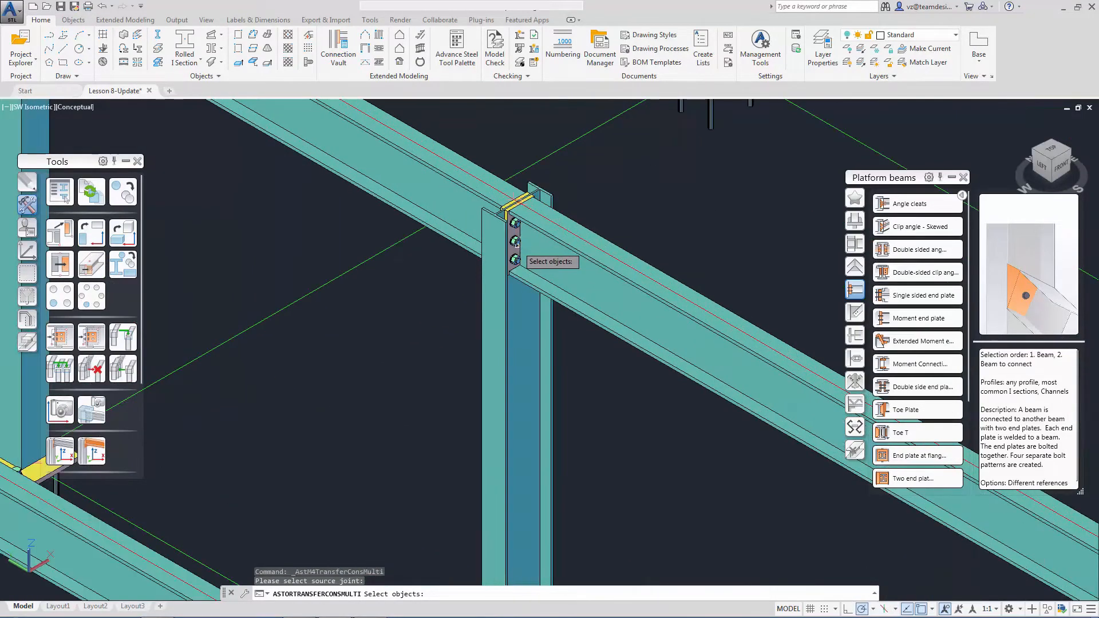
click(516, 241)
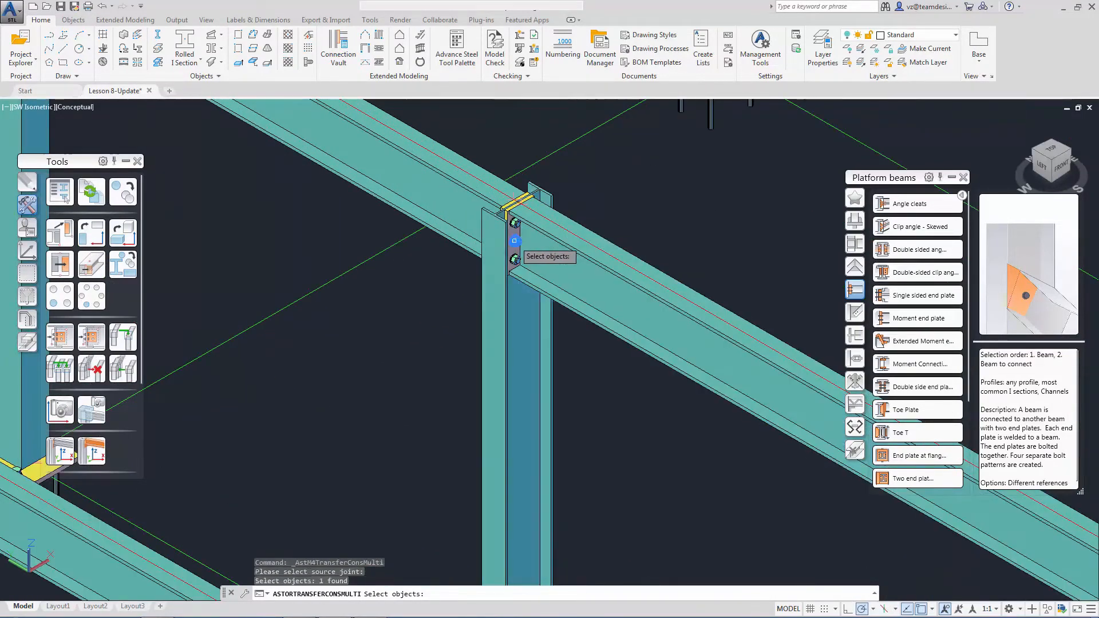
key(Return)
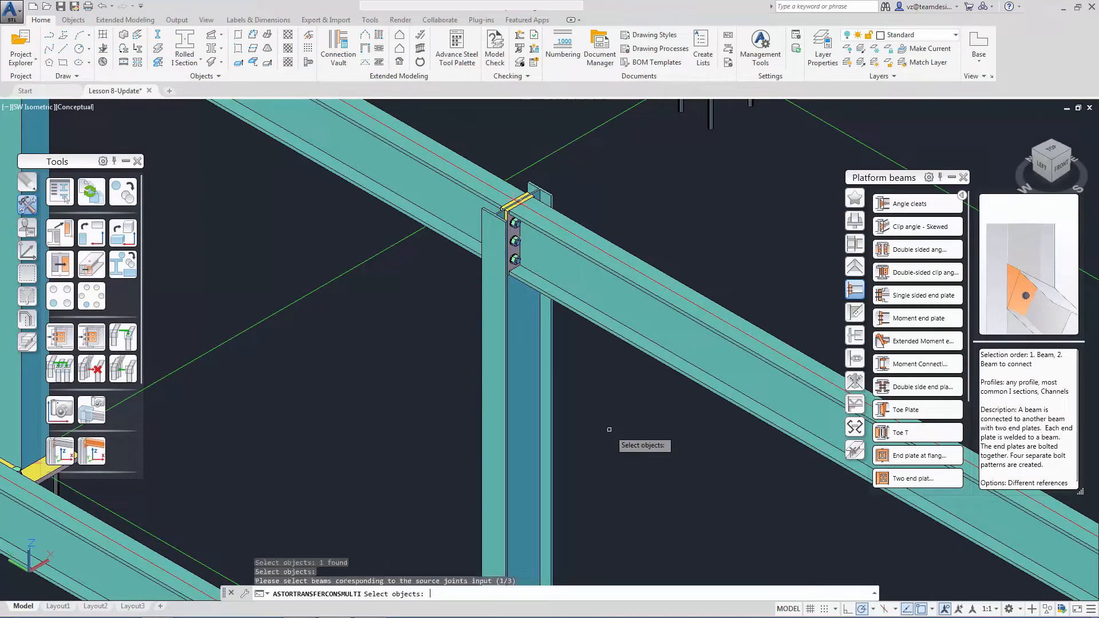
Choose three target columns for the joint copies: the near wall's grid line 5 column and the two braced bay columns on the opposite wall.
scroll(611, 397, down, 2)
middle_drag(604, 383, 484, 259)
scroll(486, 261, down, 4)
middle_drag(532, 286, 370, 382)
scroll(412, 346, down, 2)
middle_drag(456, 332, 389, 353)
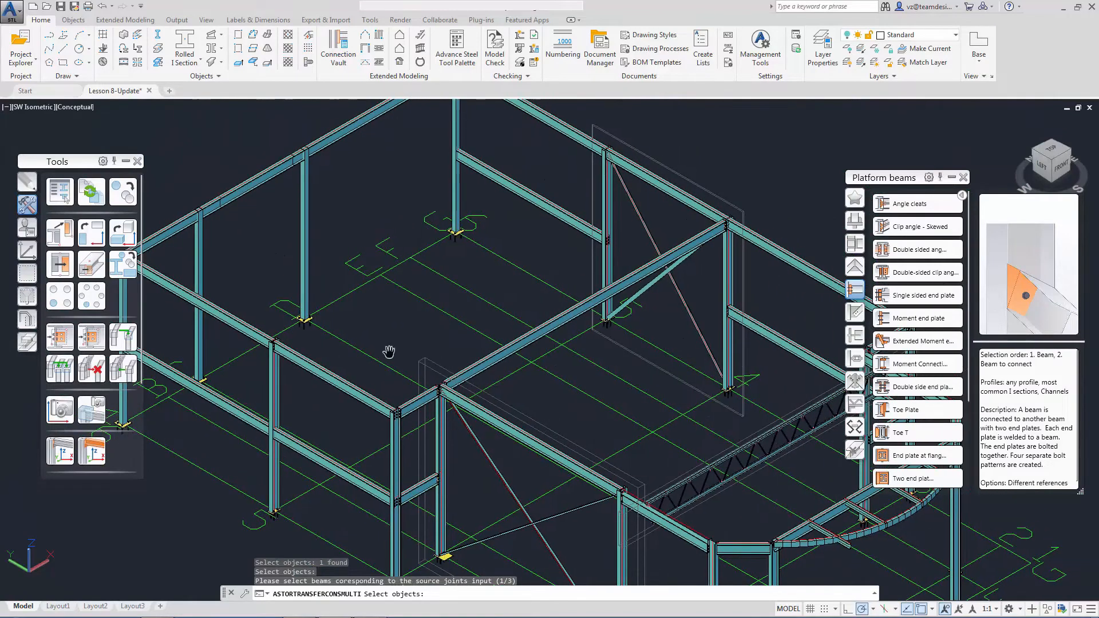
click(269, 393)
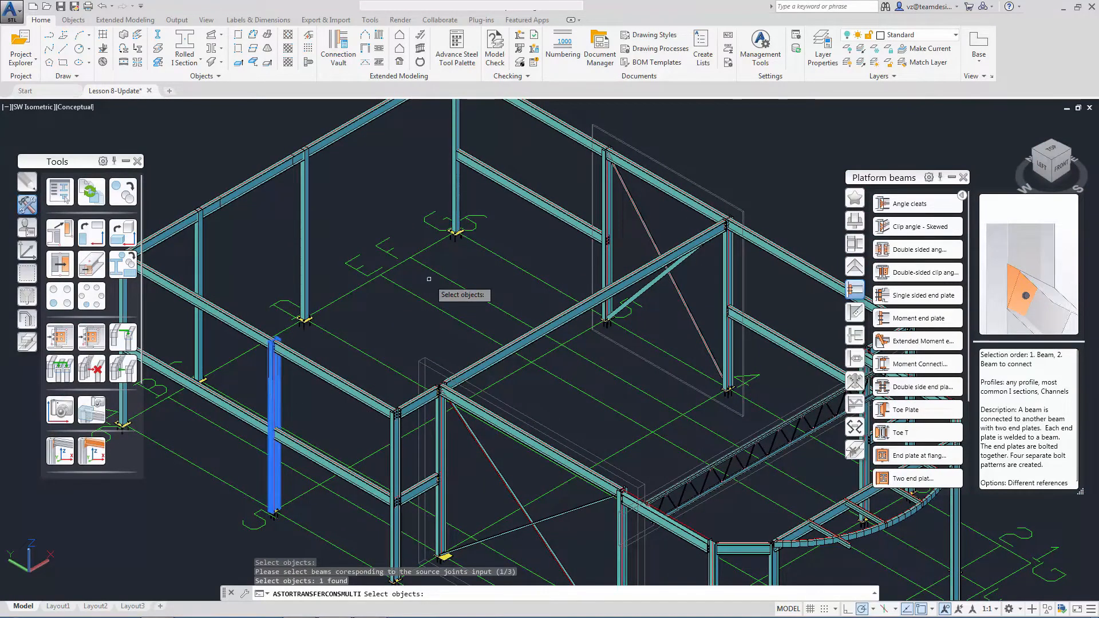
click(608, 209)
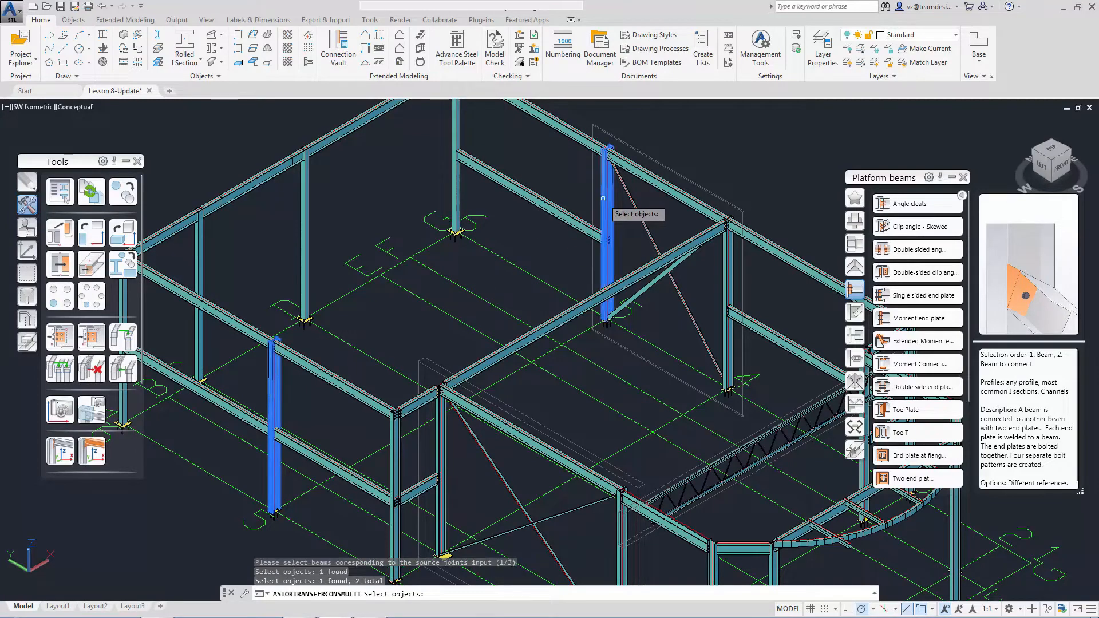
click(726, 252)
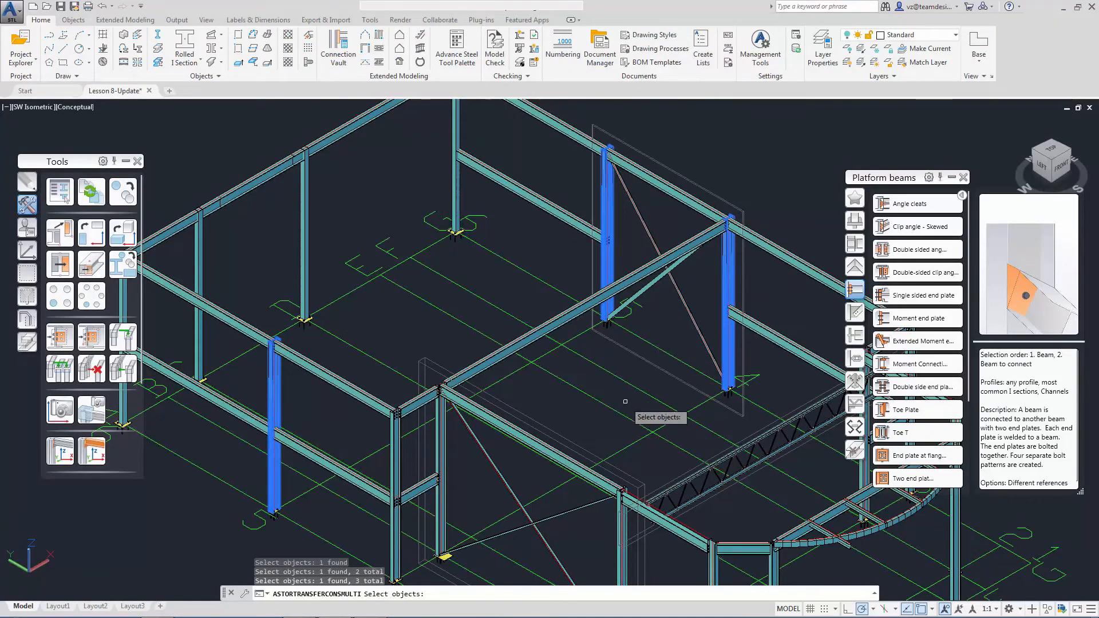
key(Return)
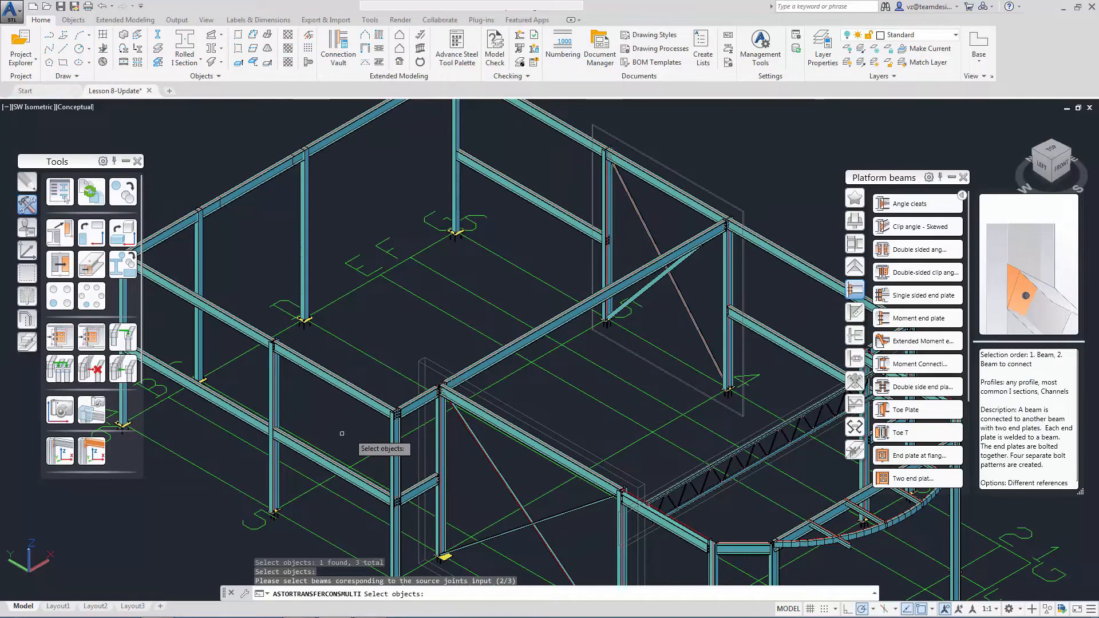
Pick the first connecting beam at each target: the near wall's lower beam and the two upper beams on the far side of the braced columns.
click(257, 428)
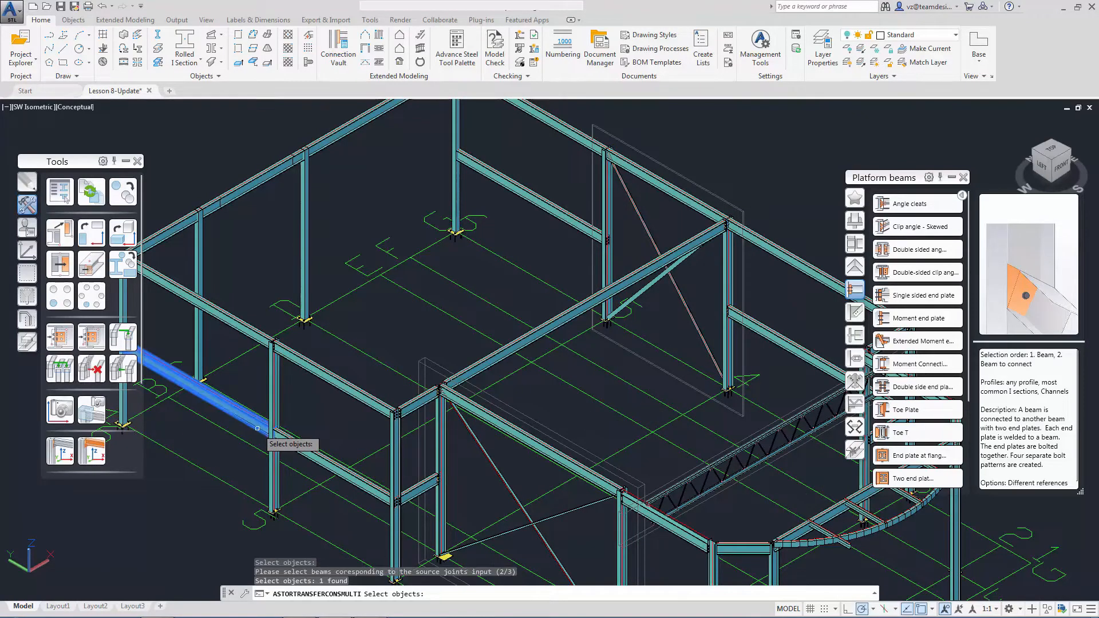
click(569, 136)
click(691, 199)
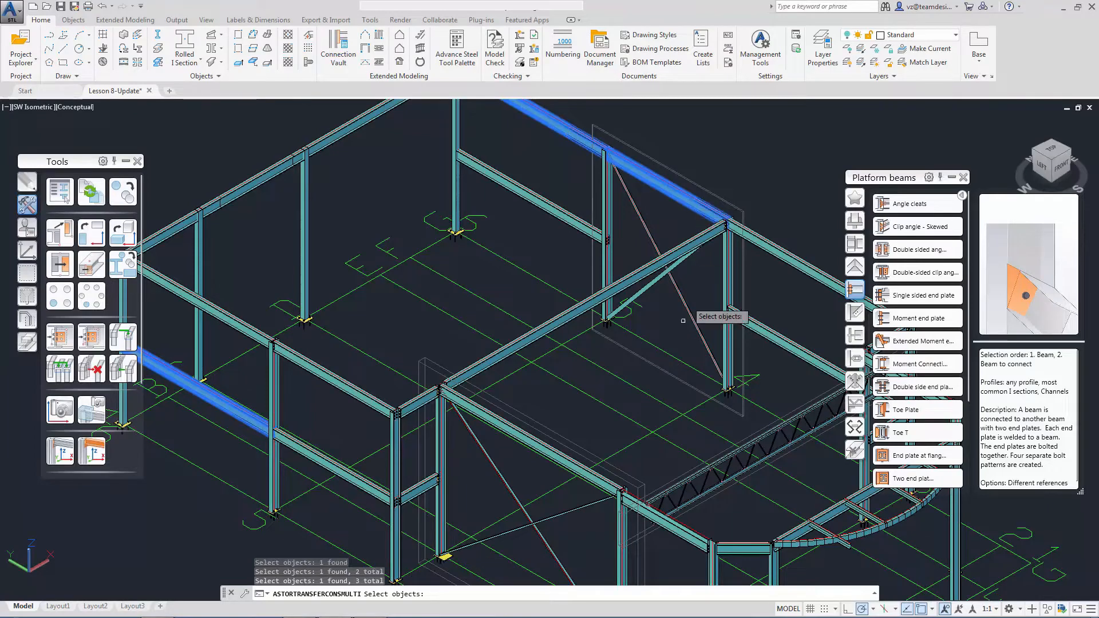
key(Return)
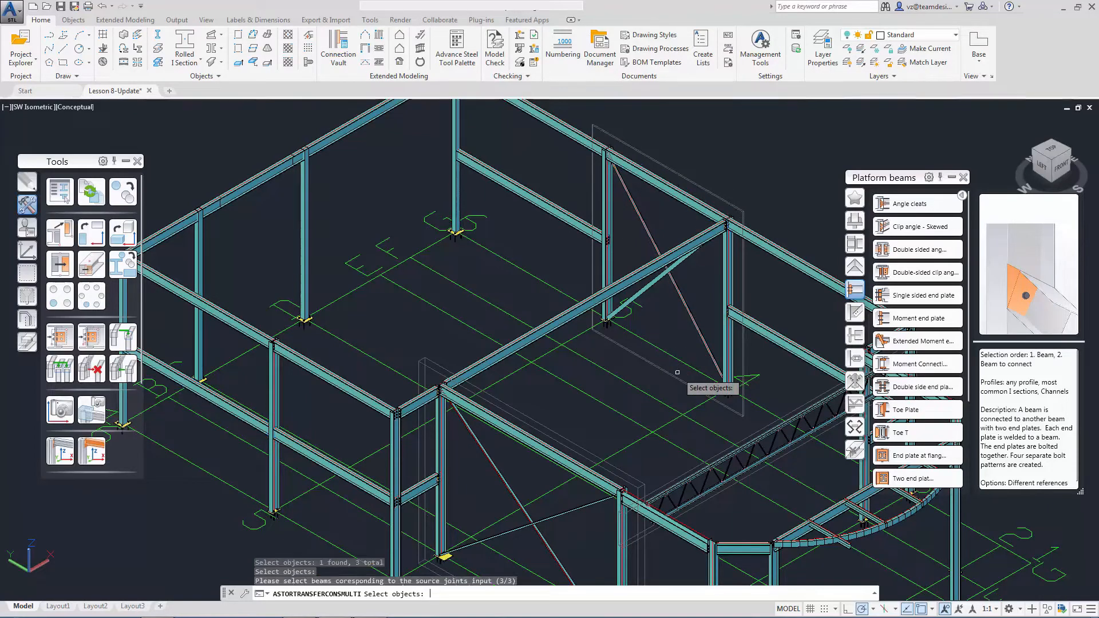
Pick the opposite connecting beam at each of the three target columns and complete the joint copies.
click(285, 442)
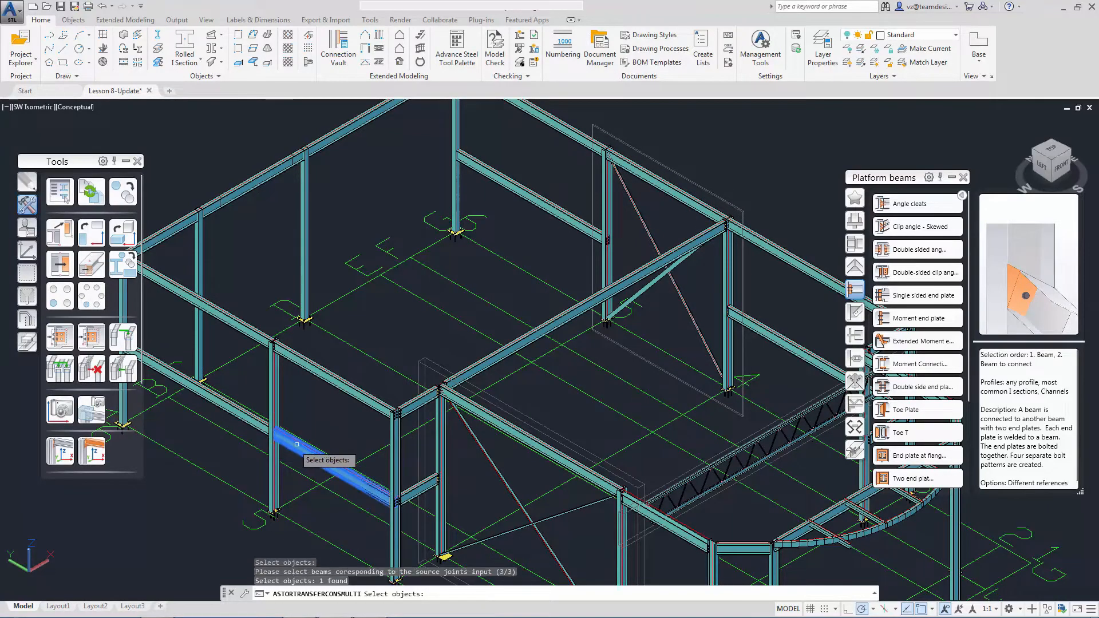
click(640, 176)
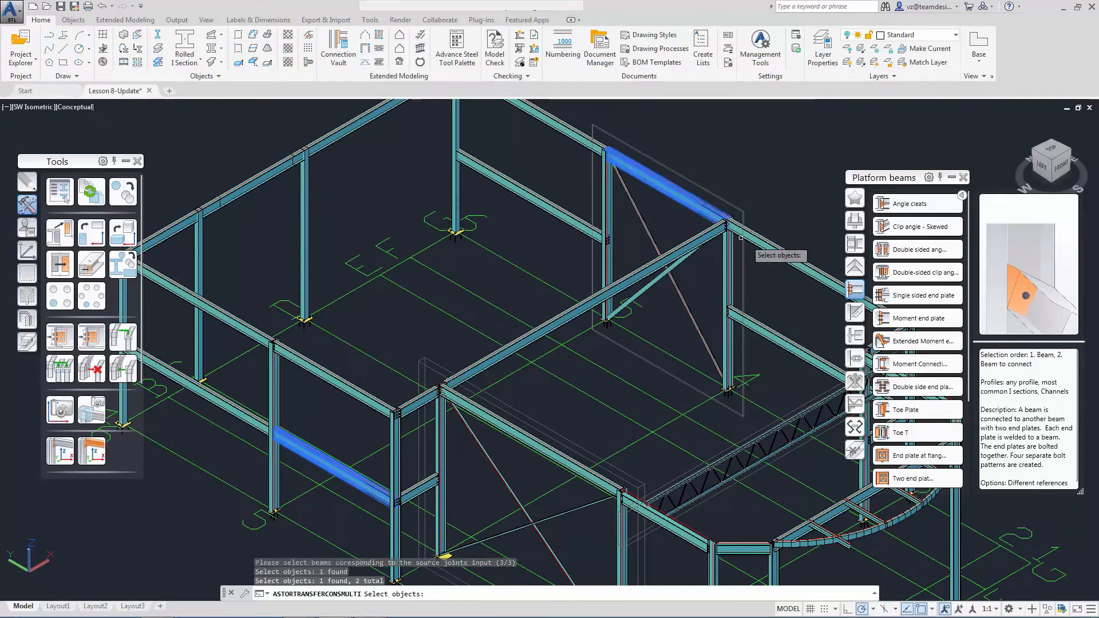
click(766, 241)
key(Return)
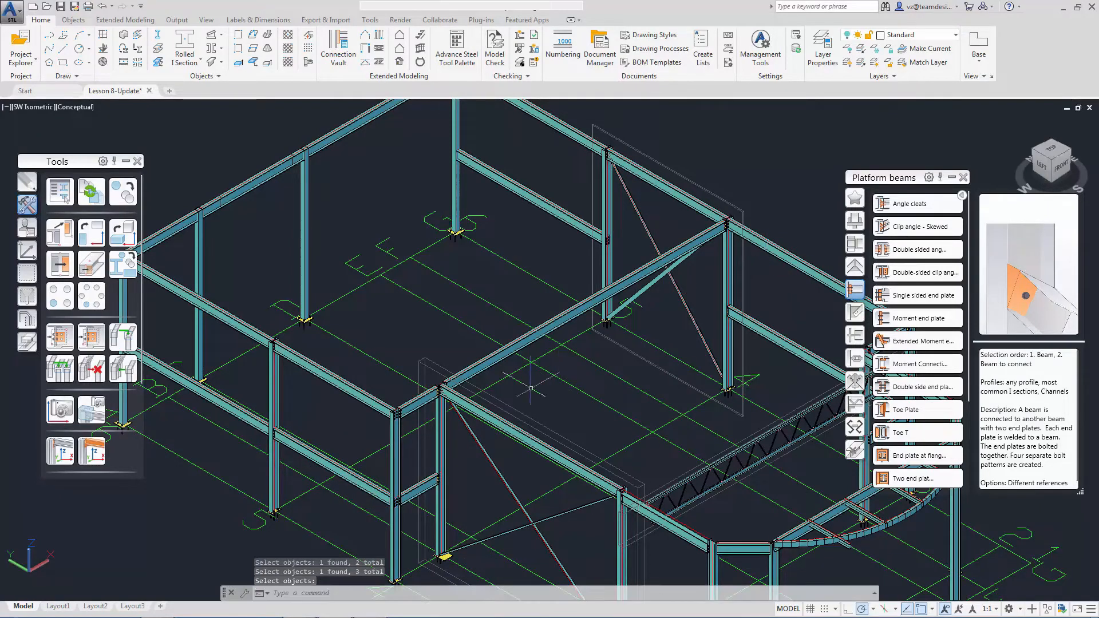
Switch to the south-east isometric view and isolate the gable frame with the GableWall model view from the Project Explorer.
middle_drag(670, 204, 633, 254)
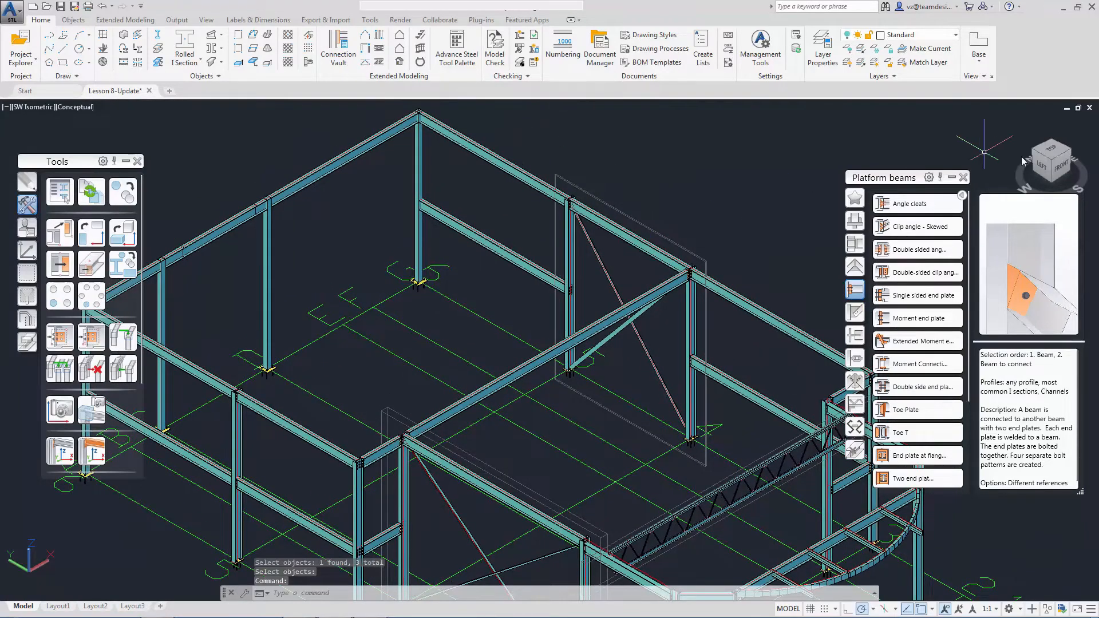
click(1068, 156)
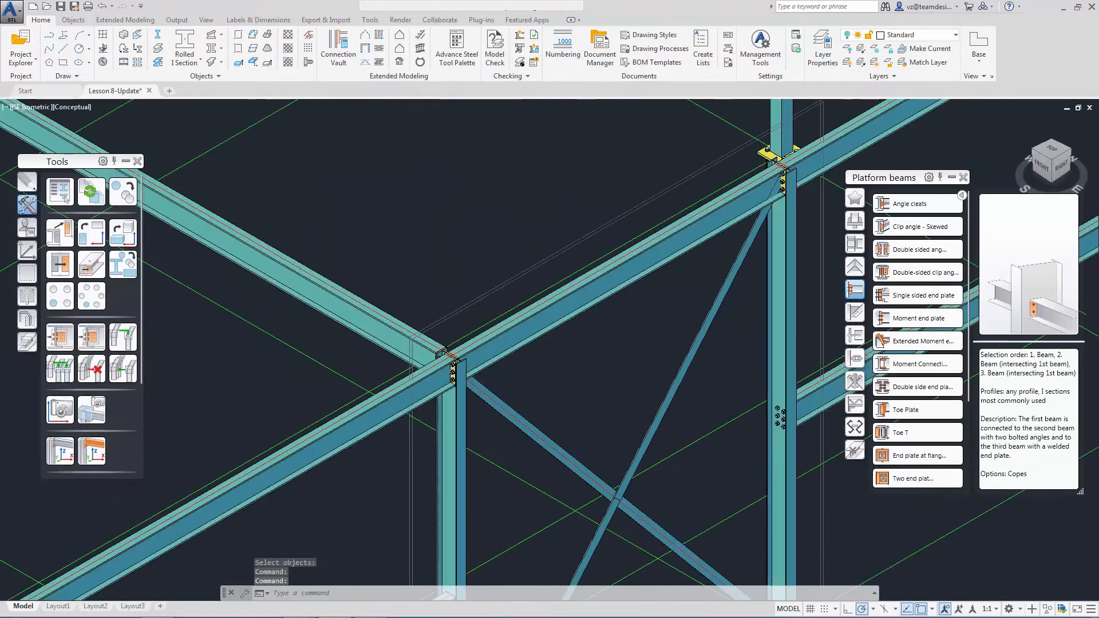
scroll(675, 343, up, 2)
middle_drag(677, 324, 643, 383)
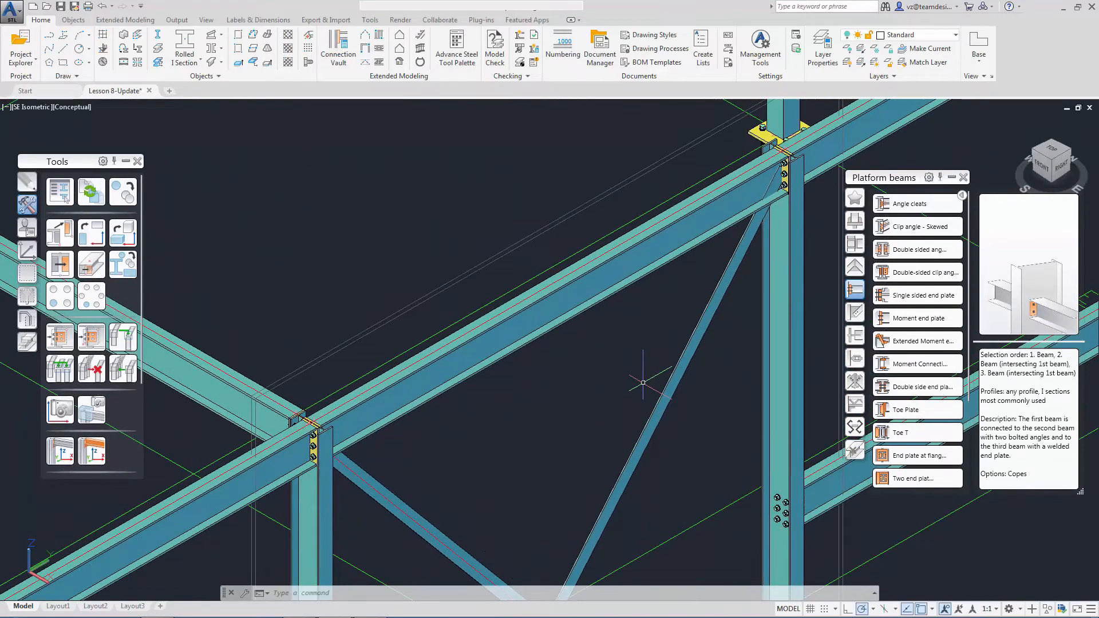
click(1052, 162)
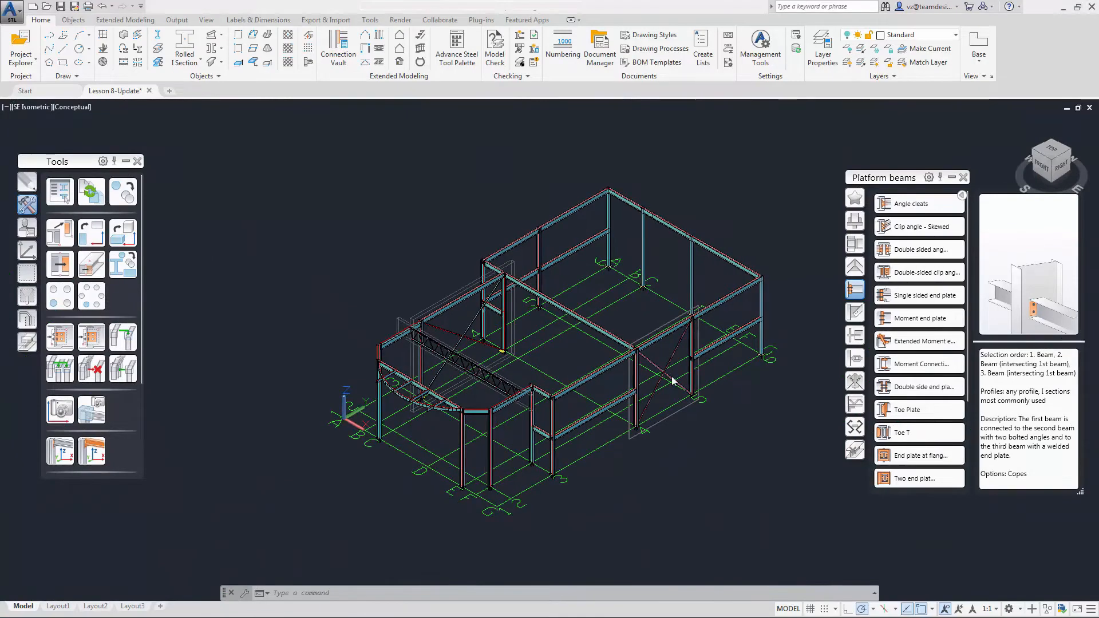
click(27, 64)
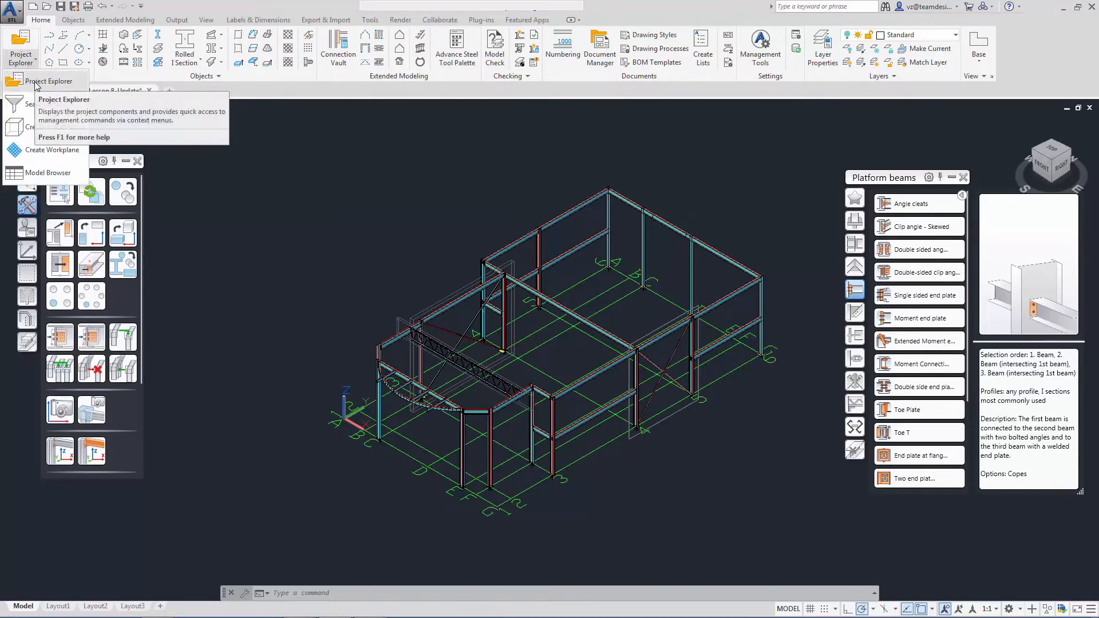
click(35, 83)
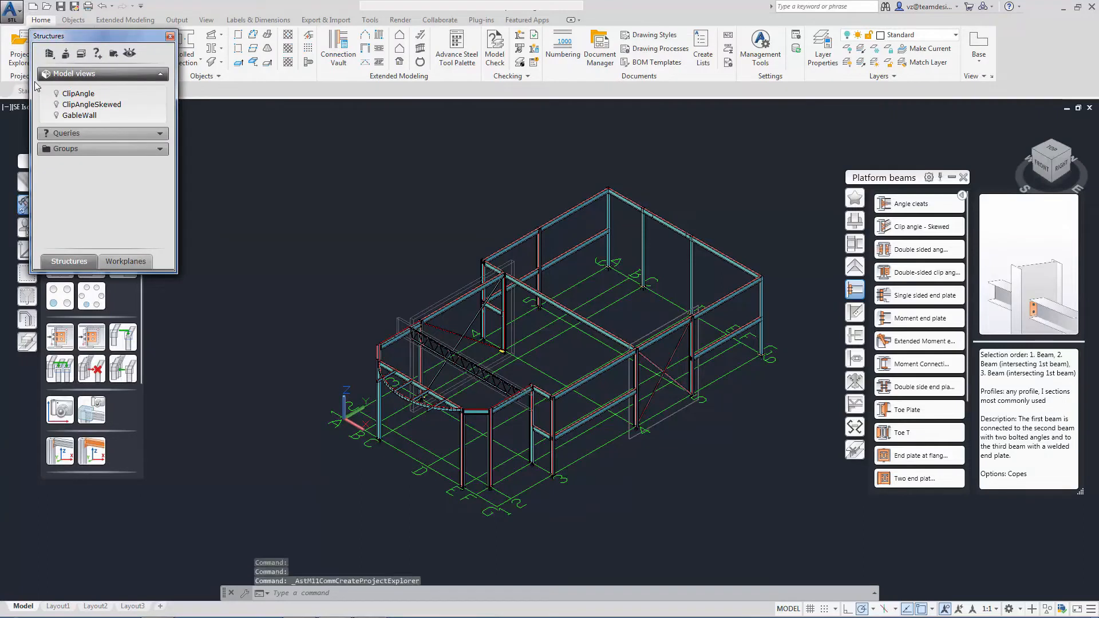
click(57, 116)
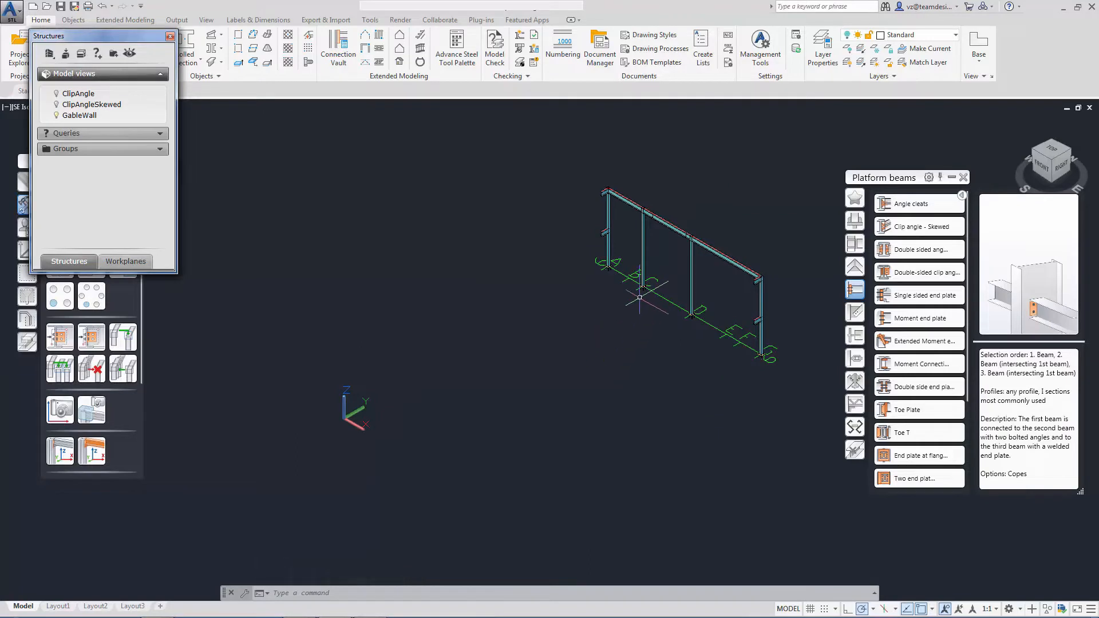
middle_drag(641, 297, 634, 300)
key(Escape)
scroll(733, 244, up, 5)
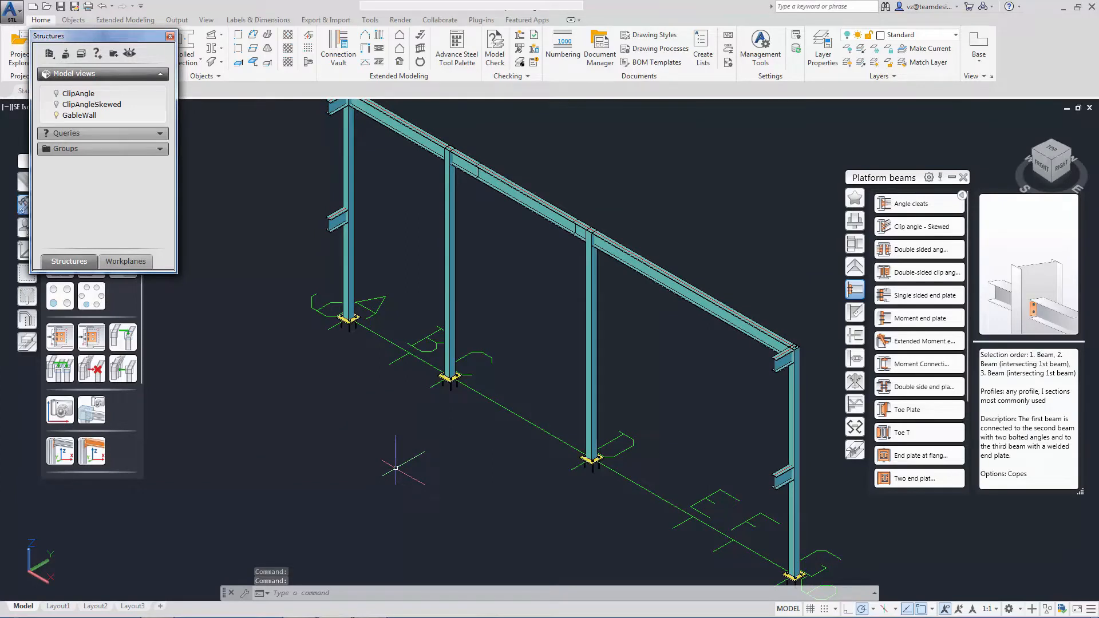
Connect the upper rafter to the gable column near grid line B with a Gable wall end plate joint.
click(853, 244)
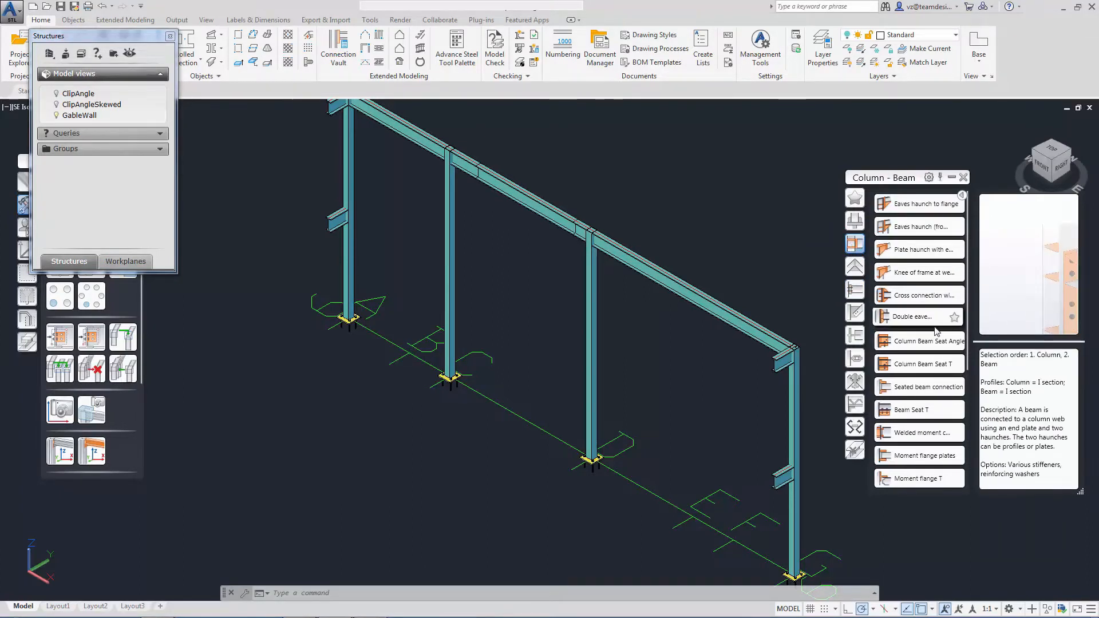
scroll(936, 331, down, 3)
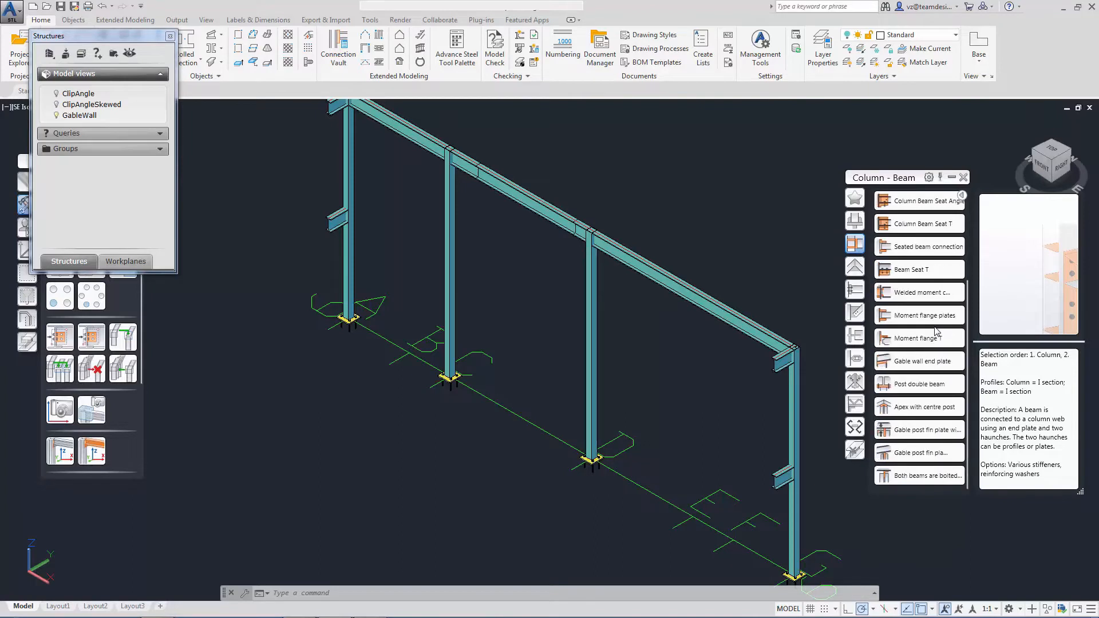
click(936, 334)
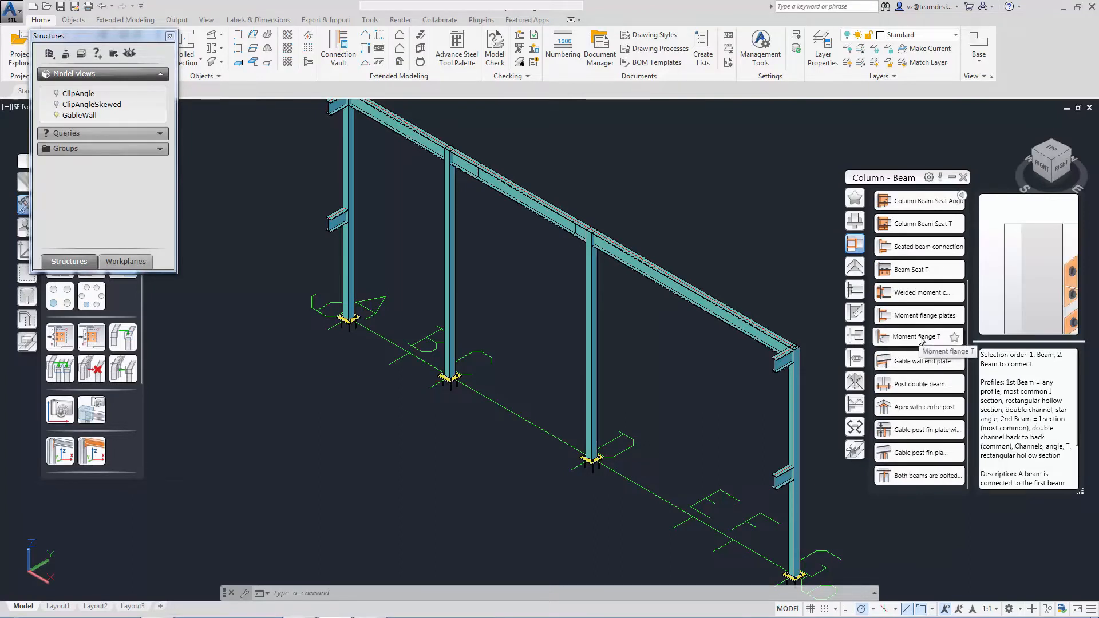
click(911, 367)
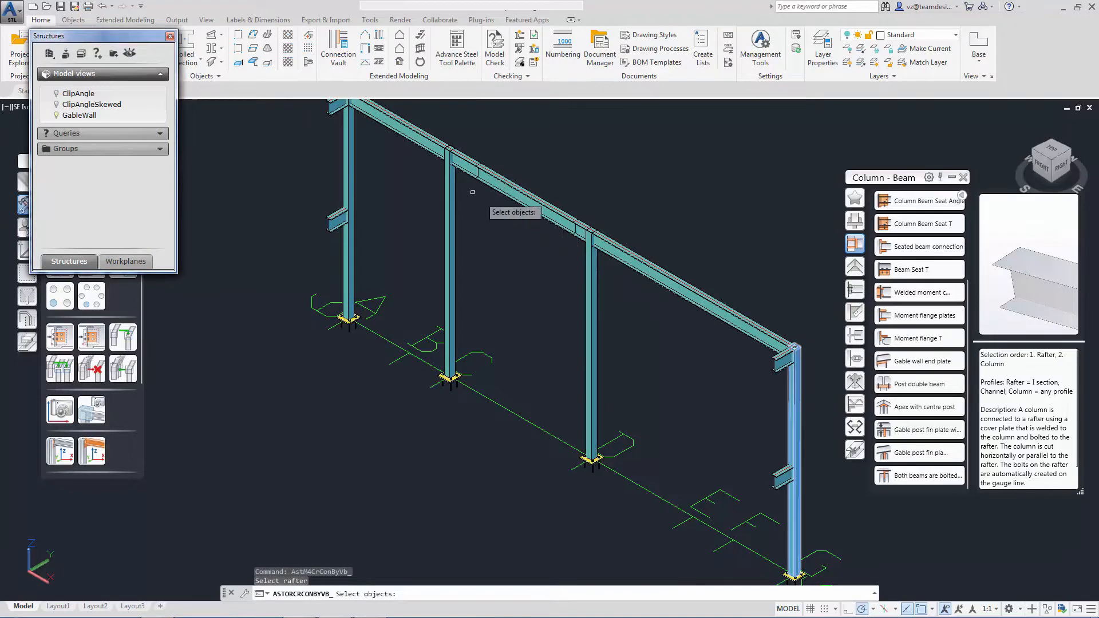
click(429, 149)
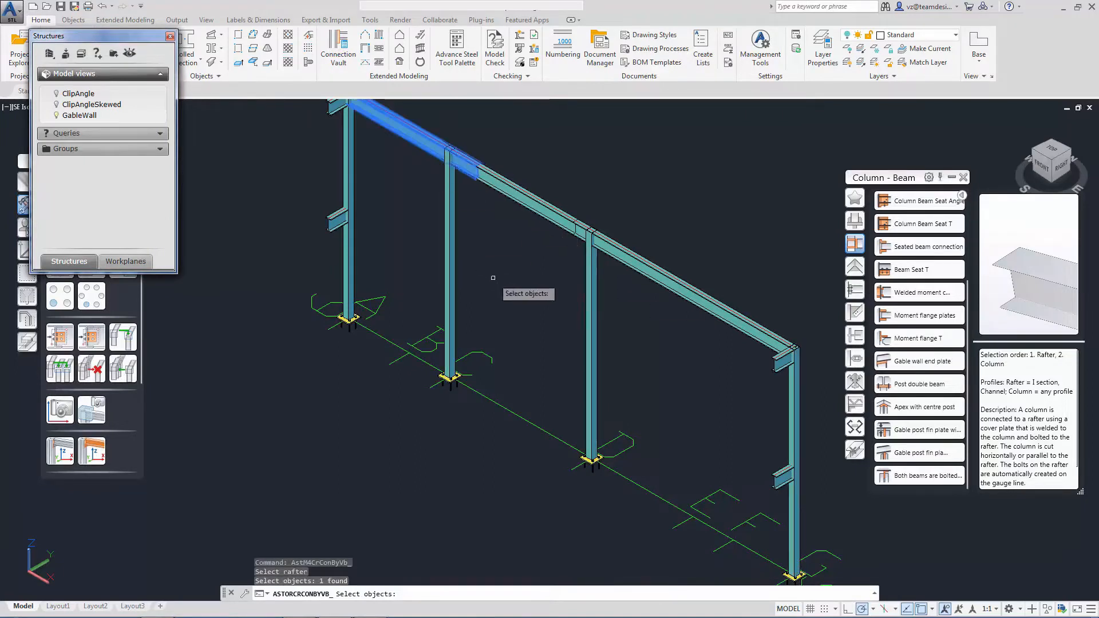
key(Return)
click(451, 206)
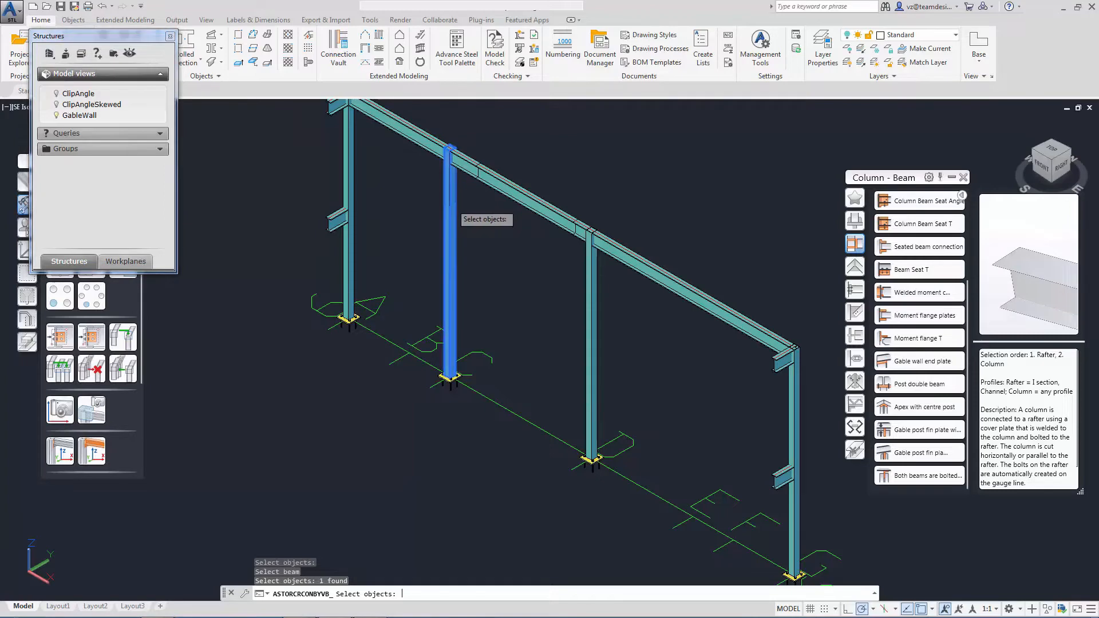
key(Return)
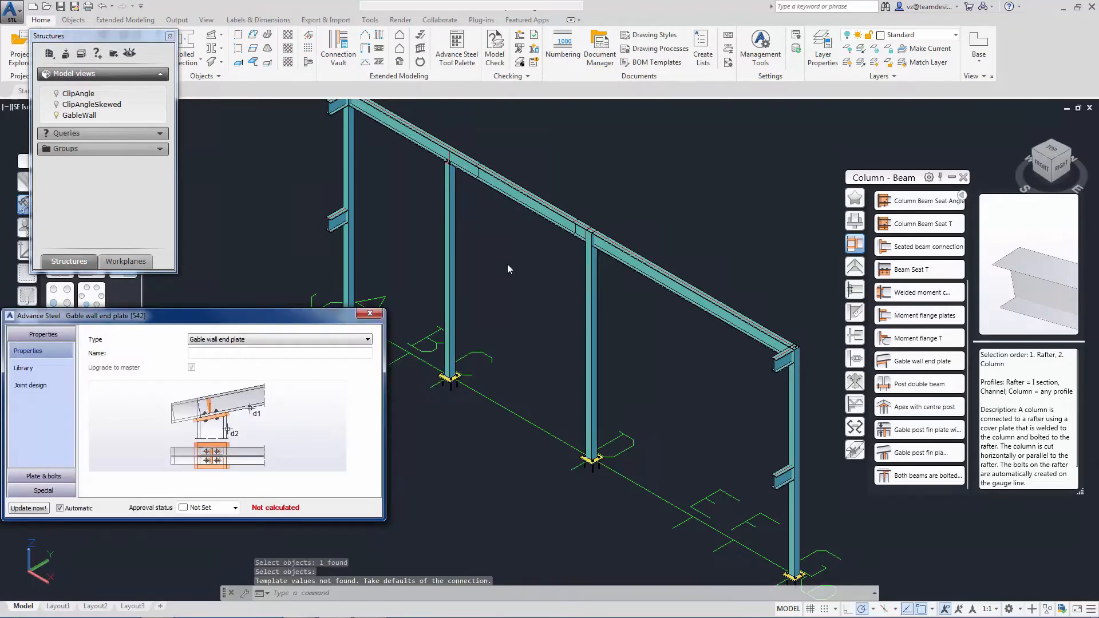
Set the gable wall end plate's thickness to 15 mm and its Projection 2 to 100 mm.
scroll(547, 346, up, 8)
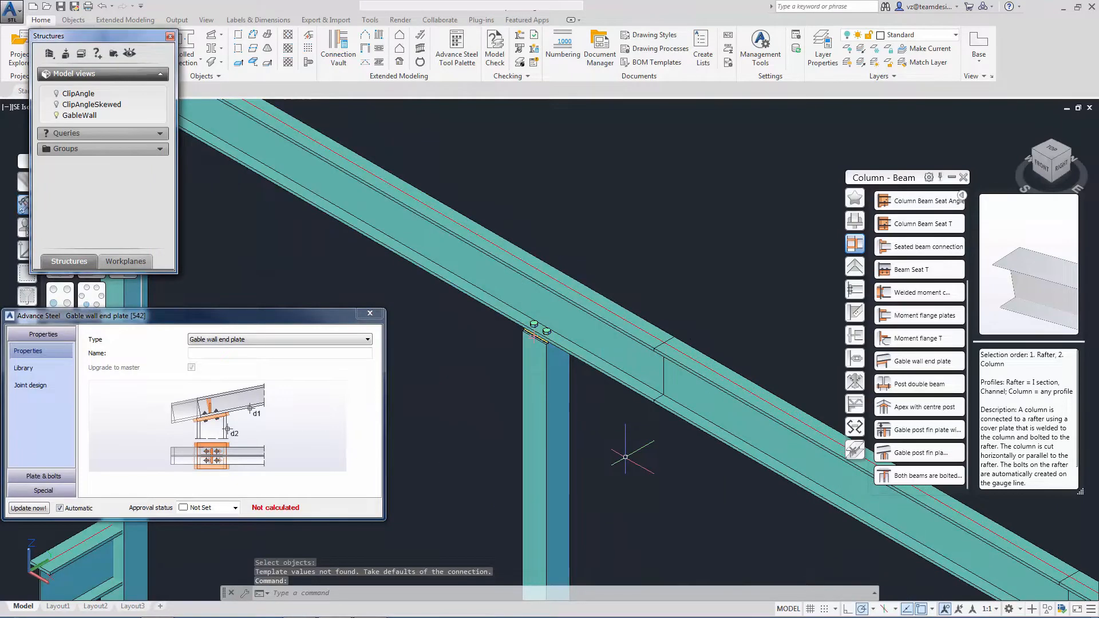
click(60, 479)
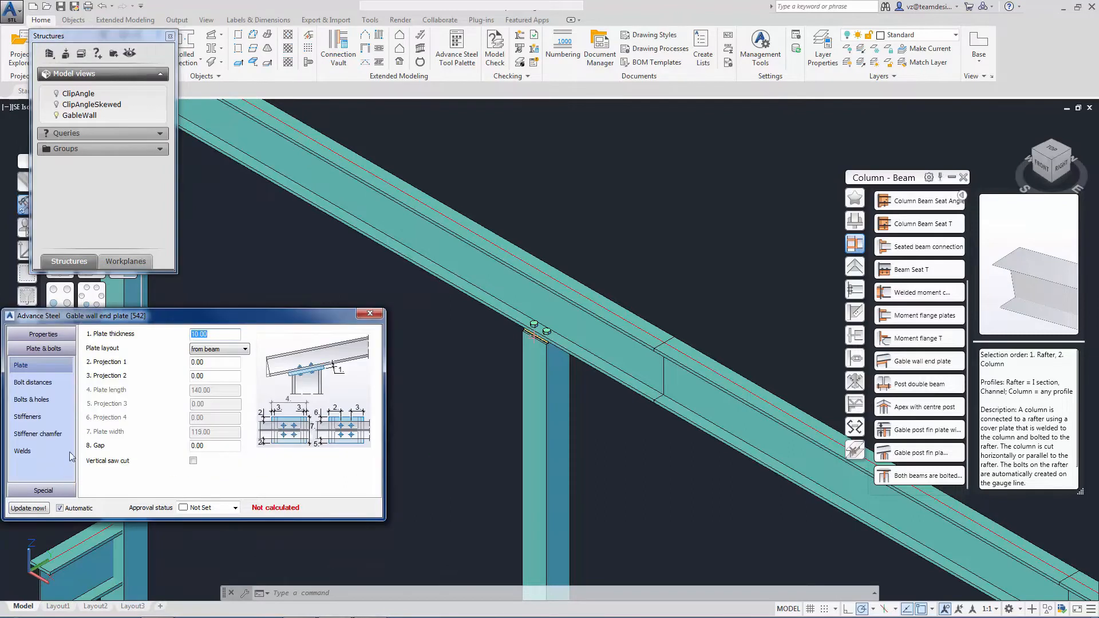
text(15)
key(Return)
text(100)
key(Return)
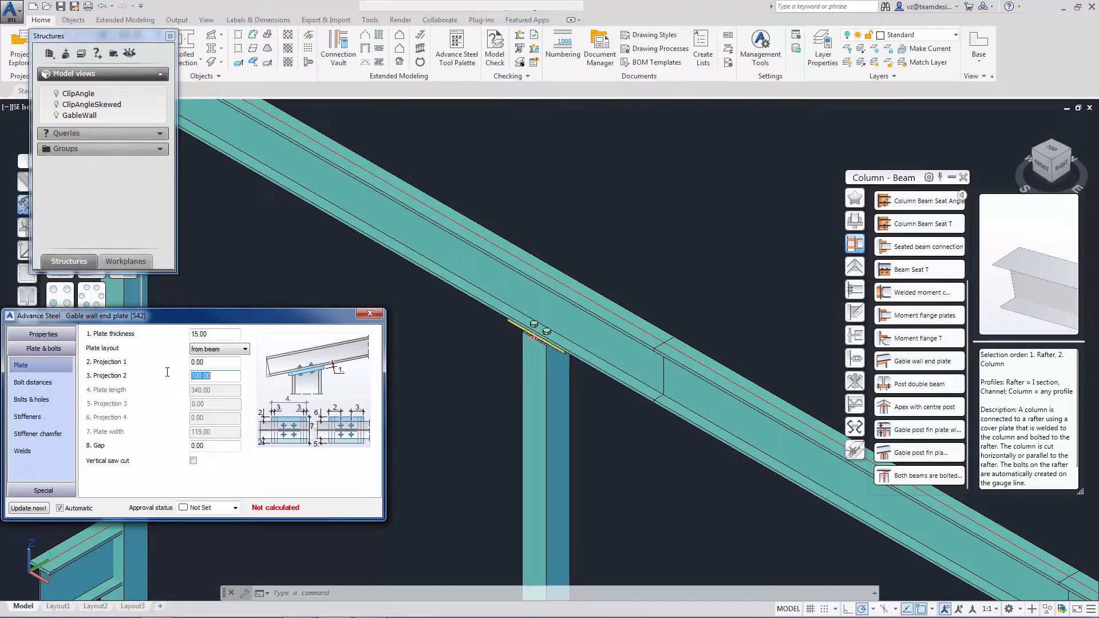
Set the bolt diameter of the gable wall end plate to 16 mm.
click(32, 400)
click(246, 334)
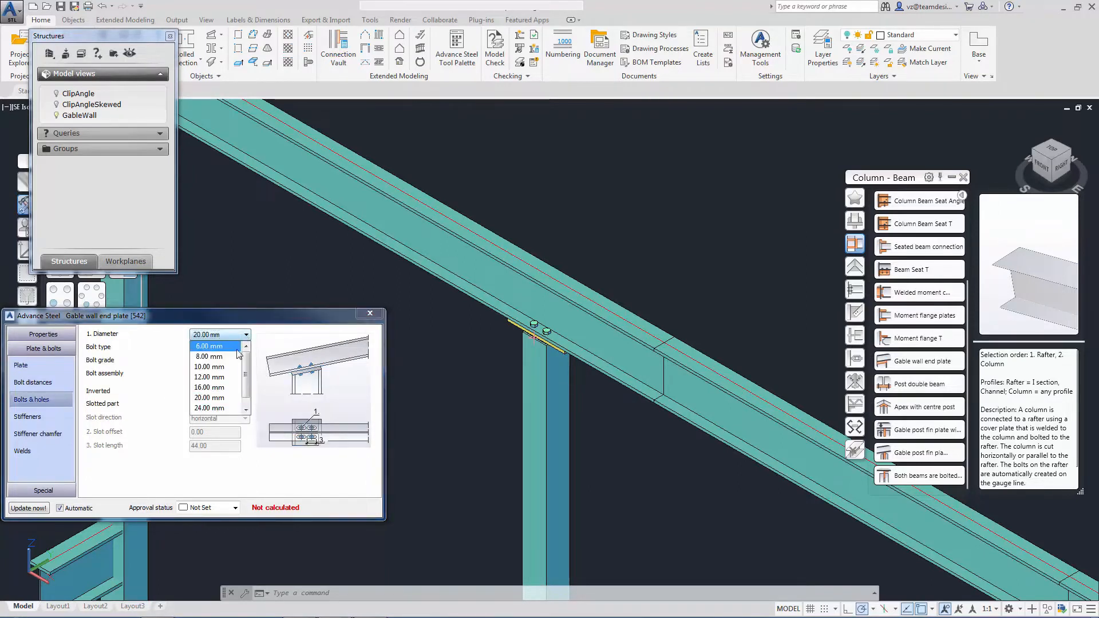
click(224, 389)
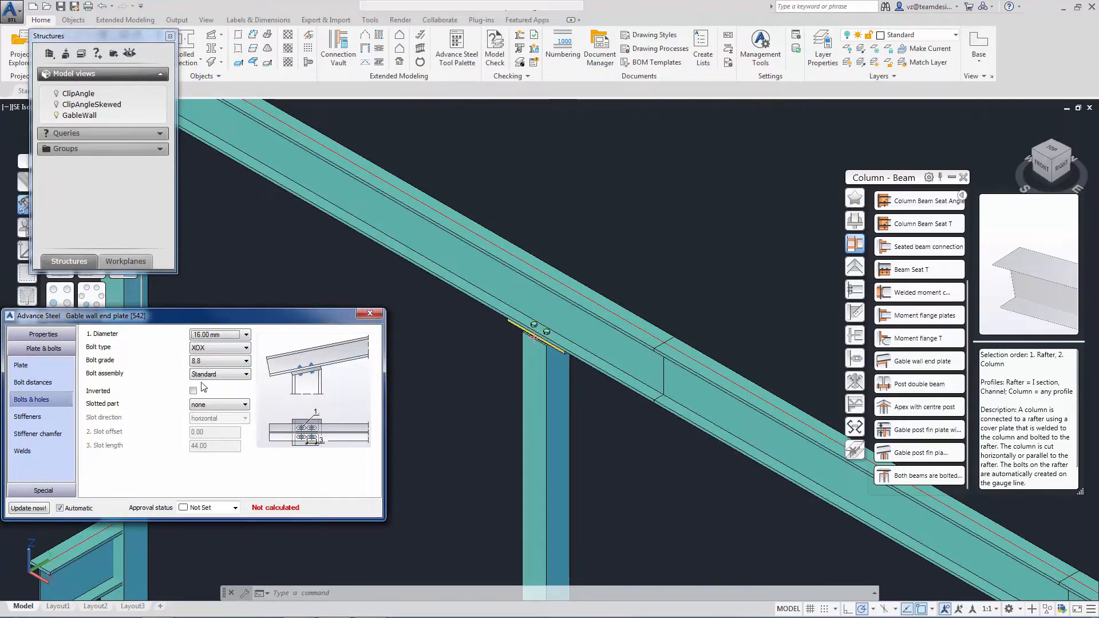
Space the end plate bolts 220 mm in x and, with the gauge line option off, 80 mm in y, and close the joint settings.
click(46, 382)
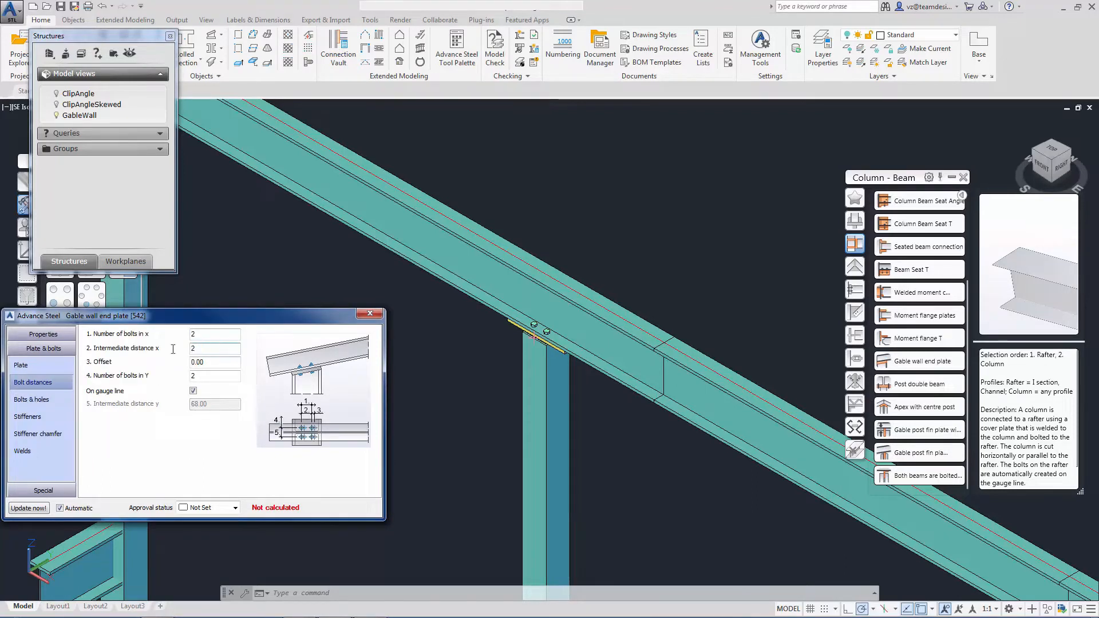
key(Return)
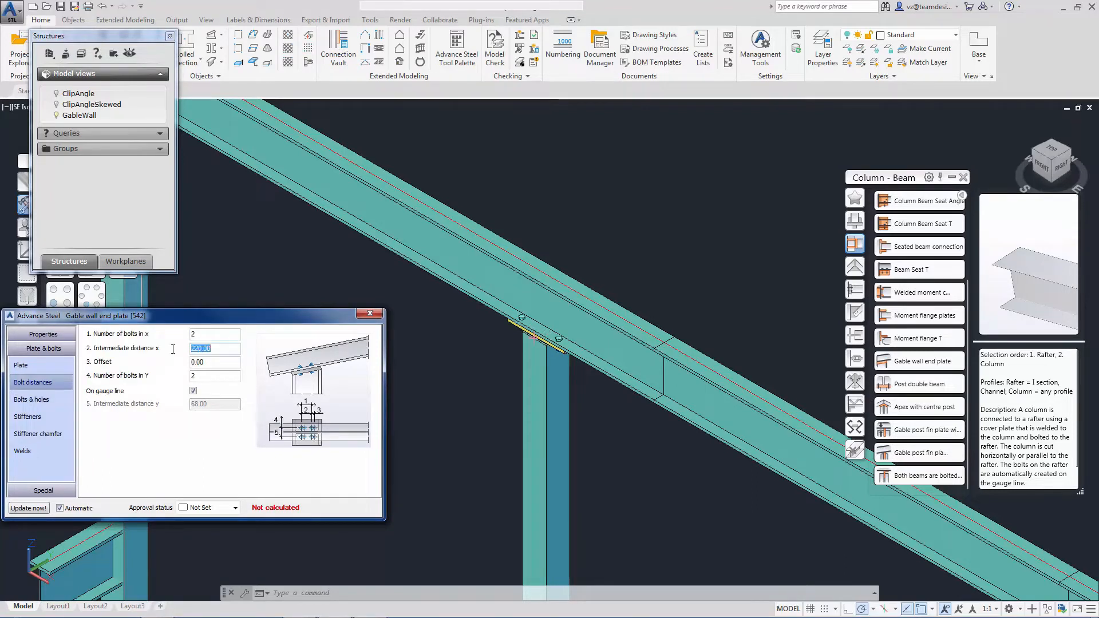
click(193, 391)
key(Tab)
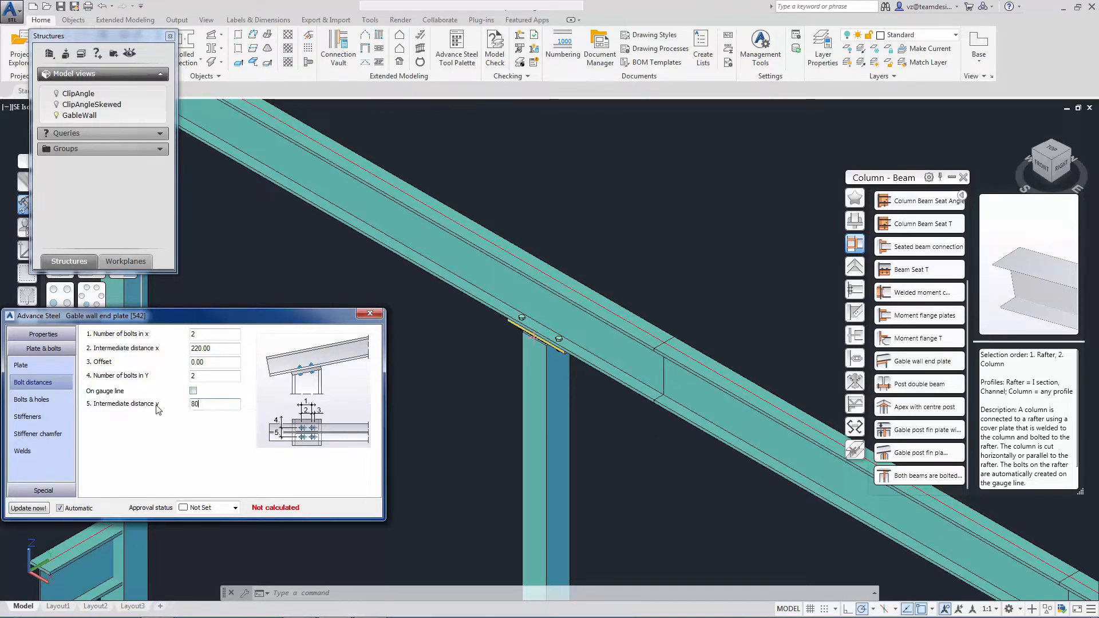
key(Return)
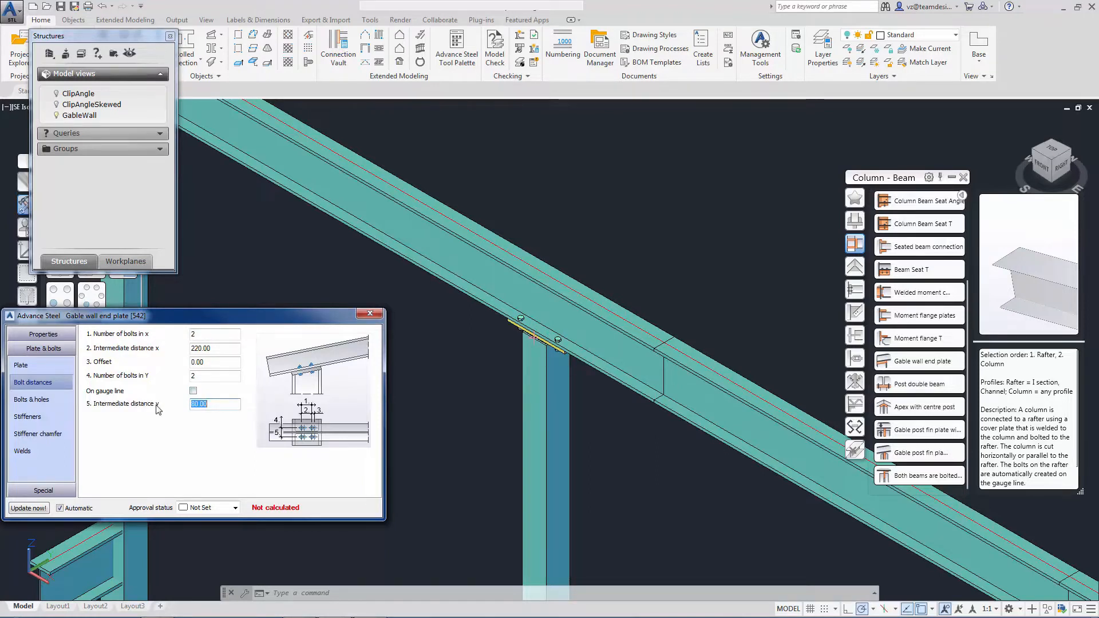
click(369, 313)
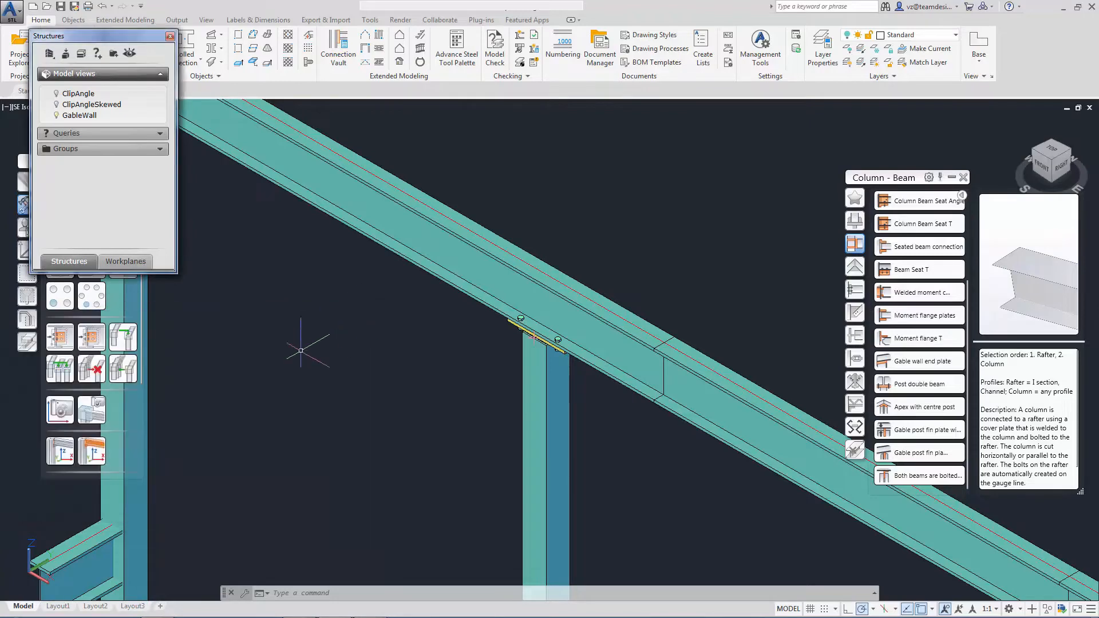
Copy the gable wall end plate joint to the lower rafter and the second intermediate gable column.
click(61, 337)
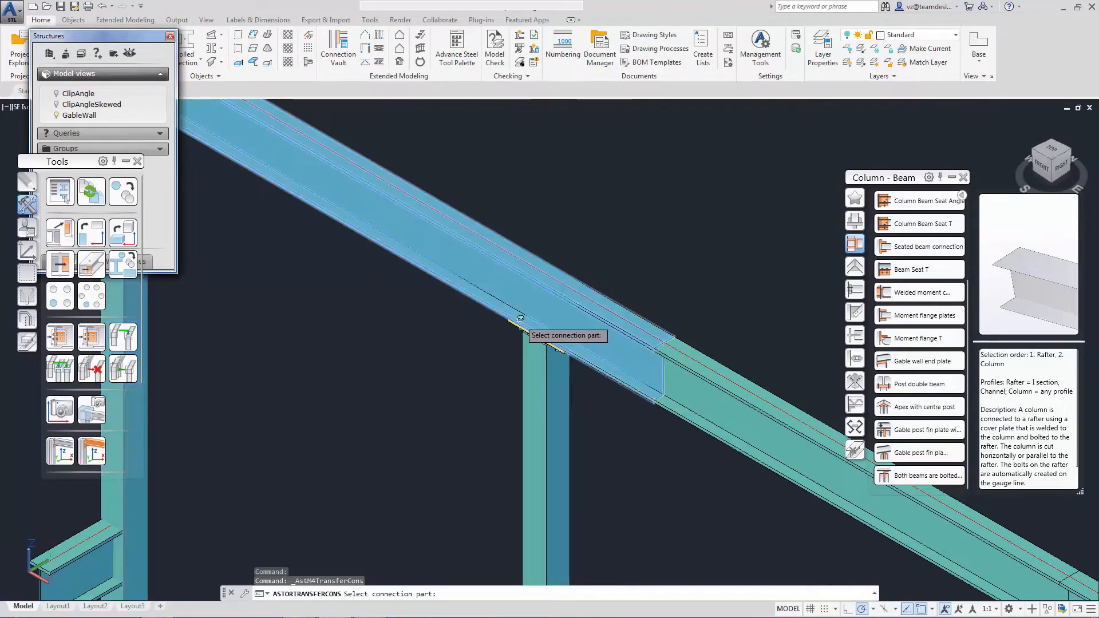
click(520, 319)
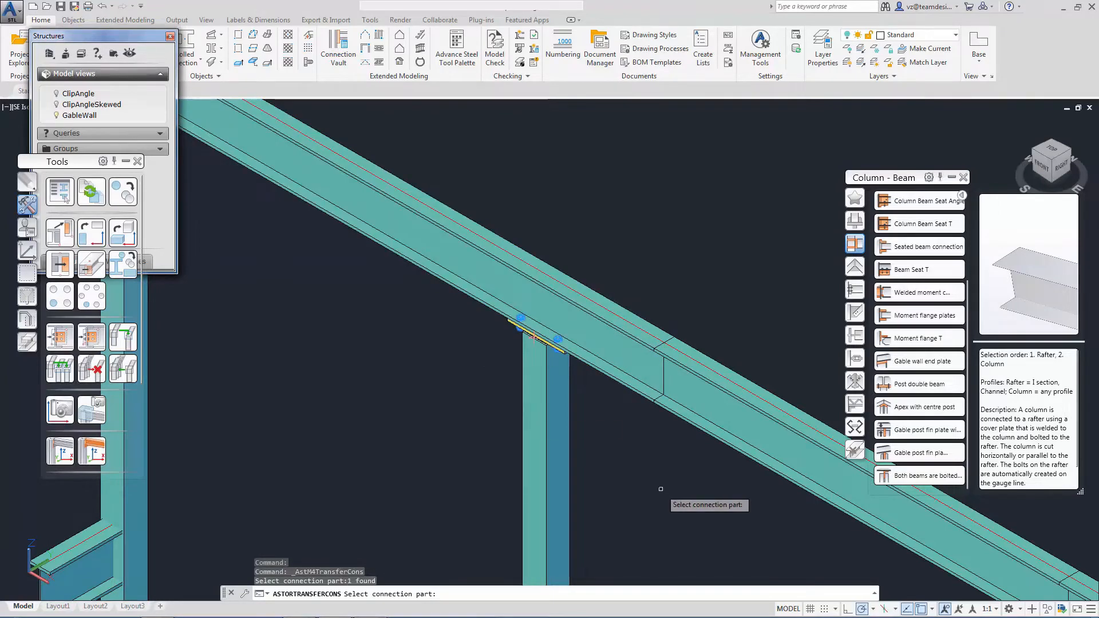
key(Return)
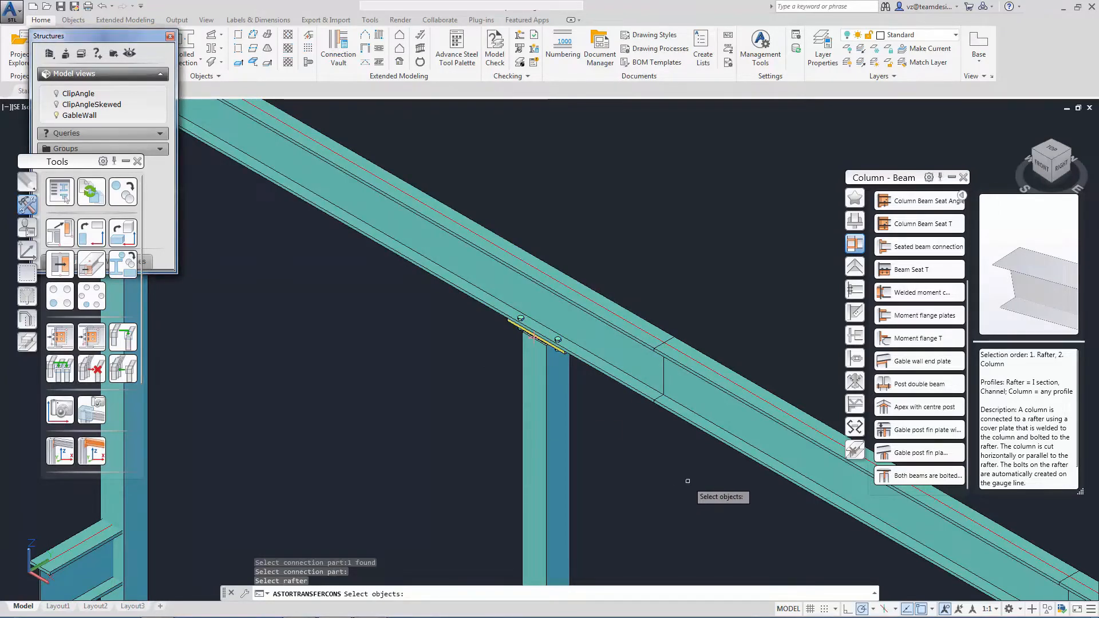
scroll(709, 484, down, 6)
middle_drag(709, 485, 451, 344)
middle_drag(578, 462, 518, 406)
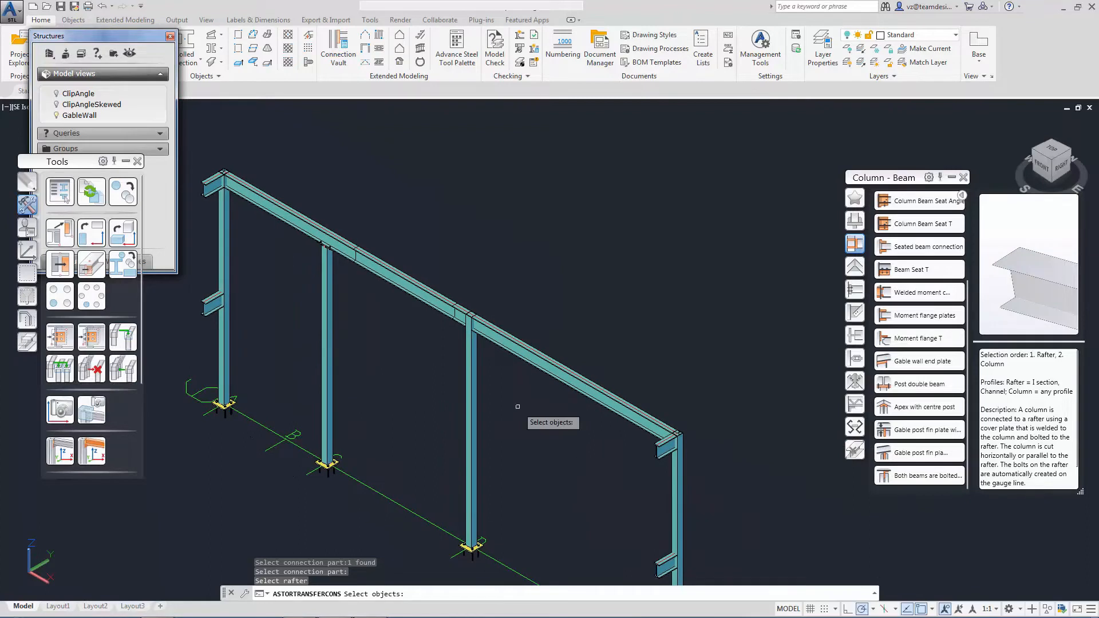
click(516, 348)
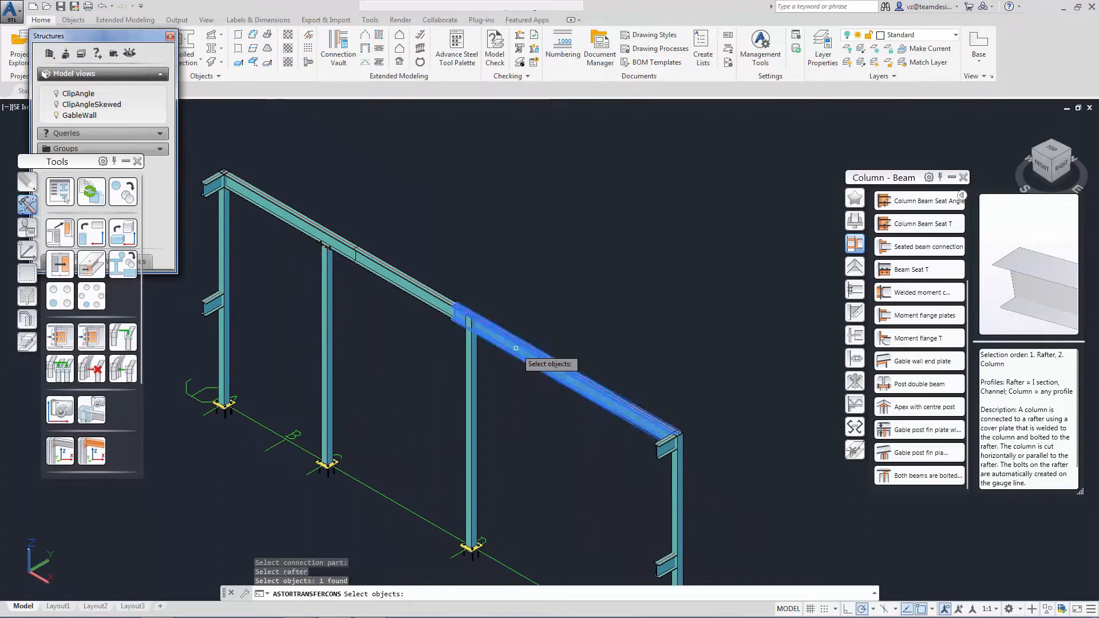
key(Return)
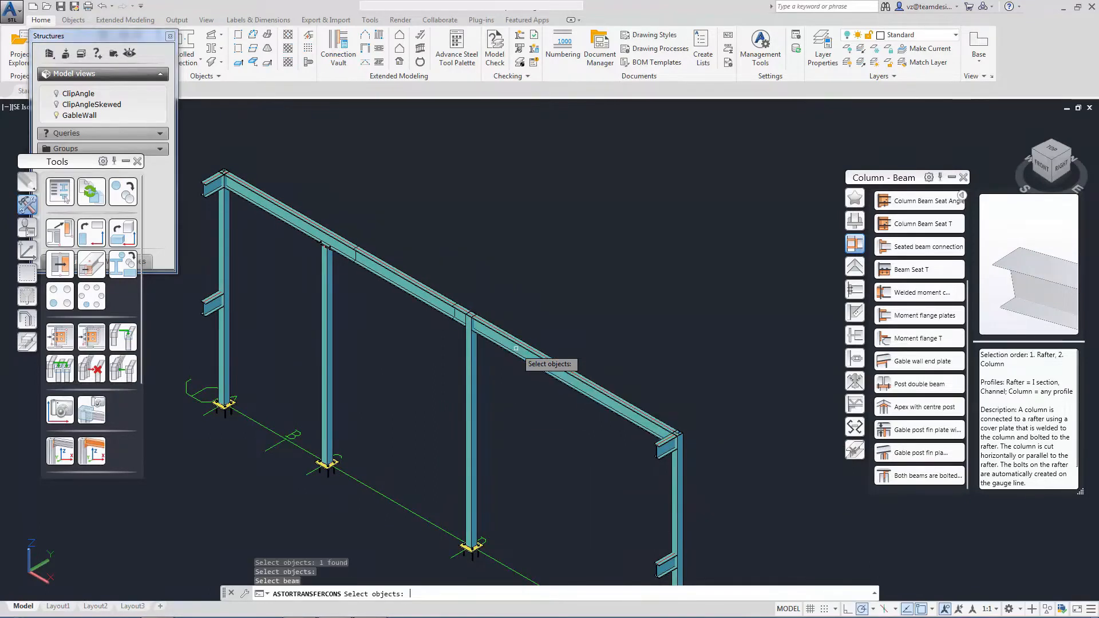
click(475, 350)
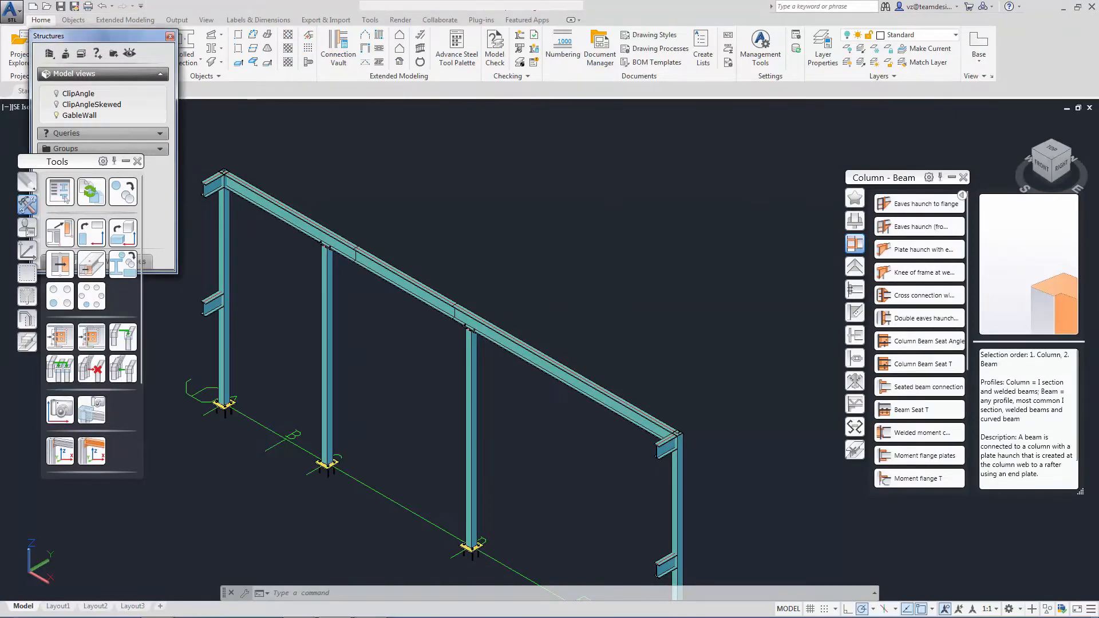
Join the upper rafter to the middle rafter segment with an End plate splice, taking the upper rafter as main beam.
scroll(389, 320, up, 6)
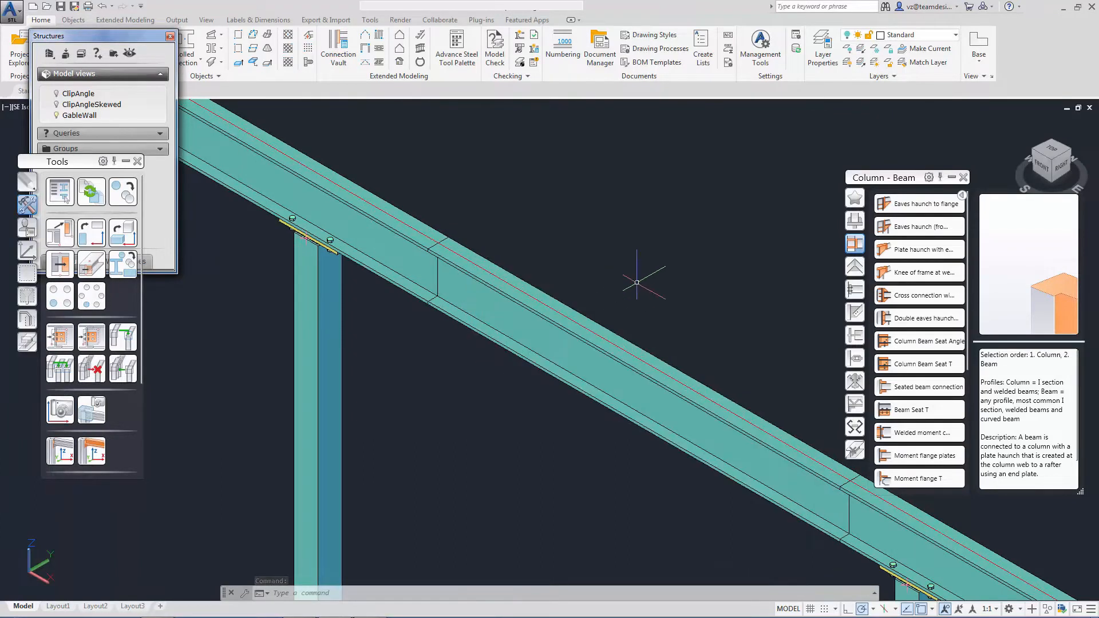
click(855, 268)
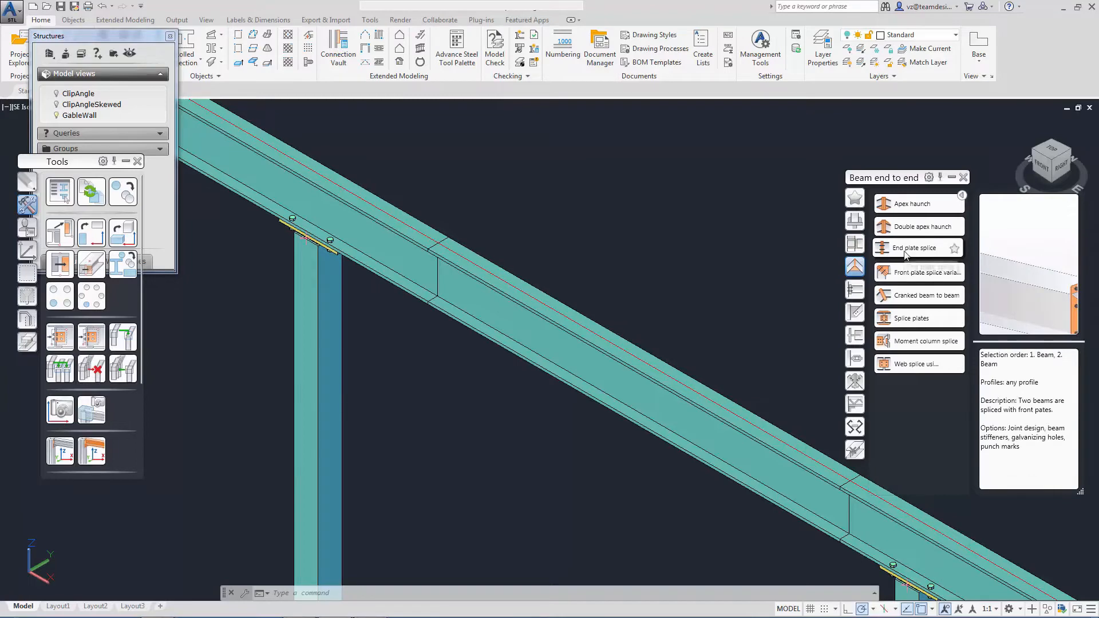
click(905, 252)
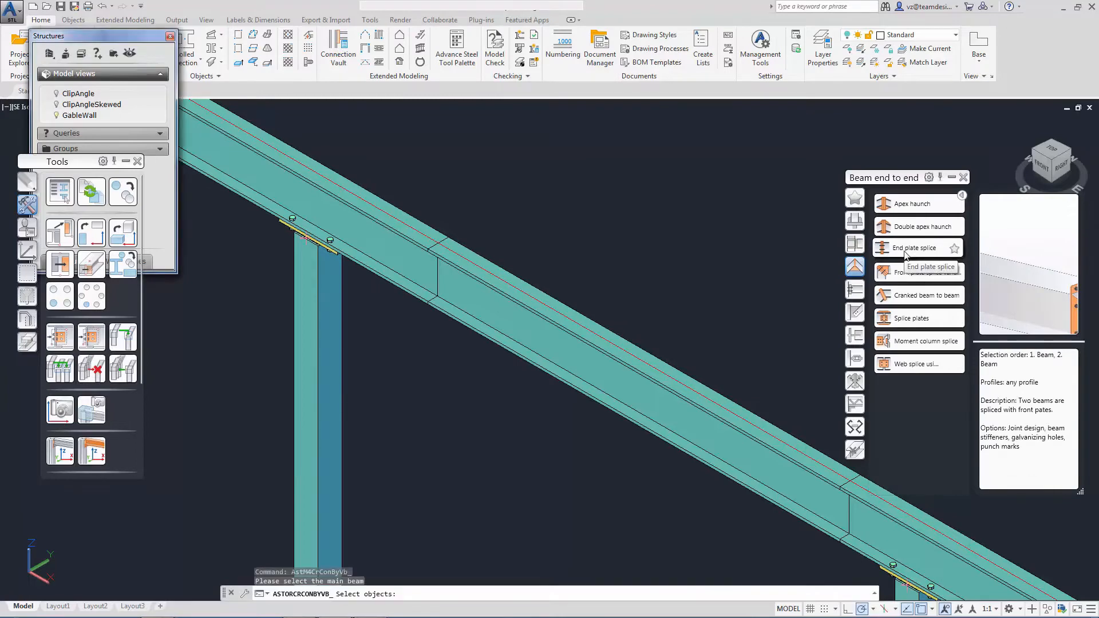
click(423, 249)
key(Return)
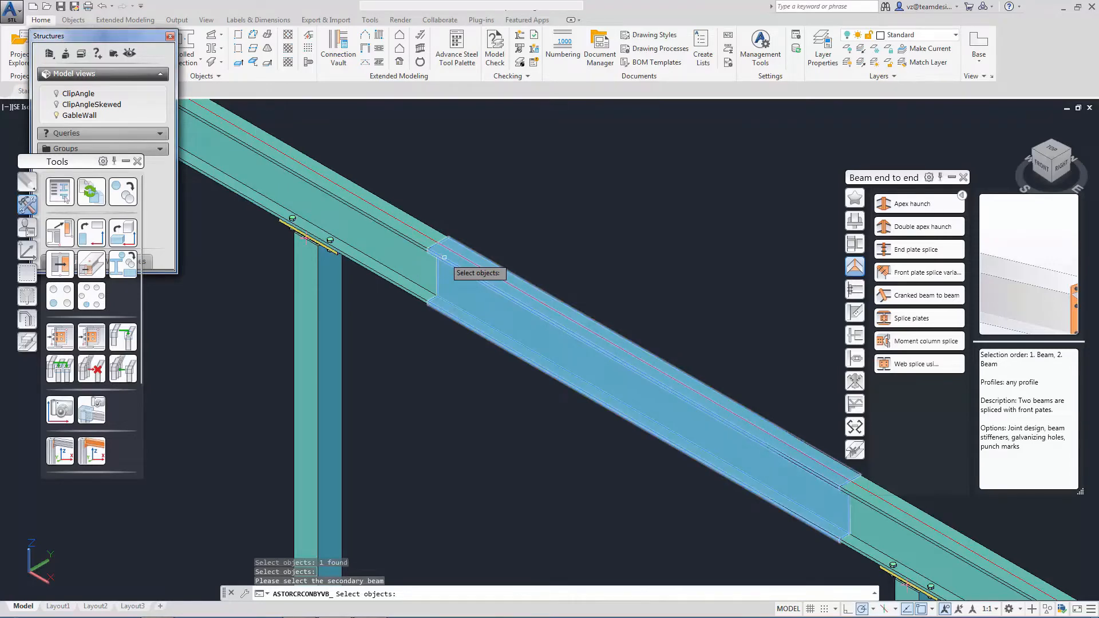
click(444, 256)
key(Return)
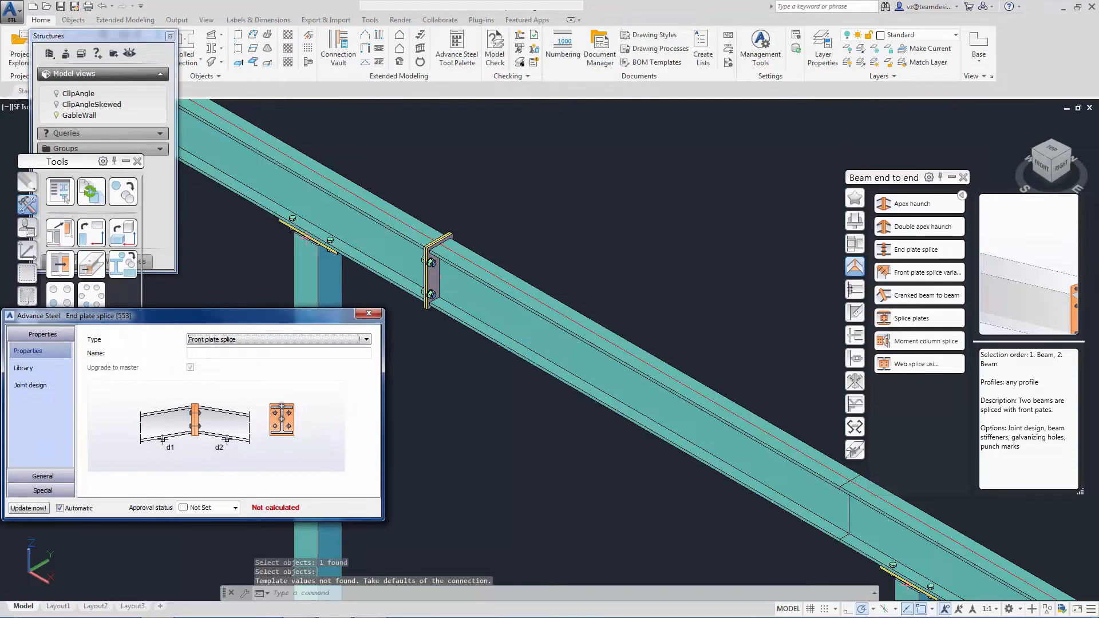
Set the splice's Plate 1 to 15 mm thickness and 150 mm width, and check that Plate 2 uses the same values.
click(51, 476)
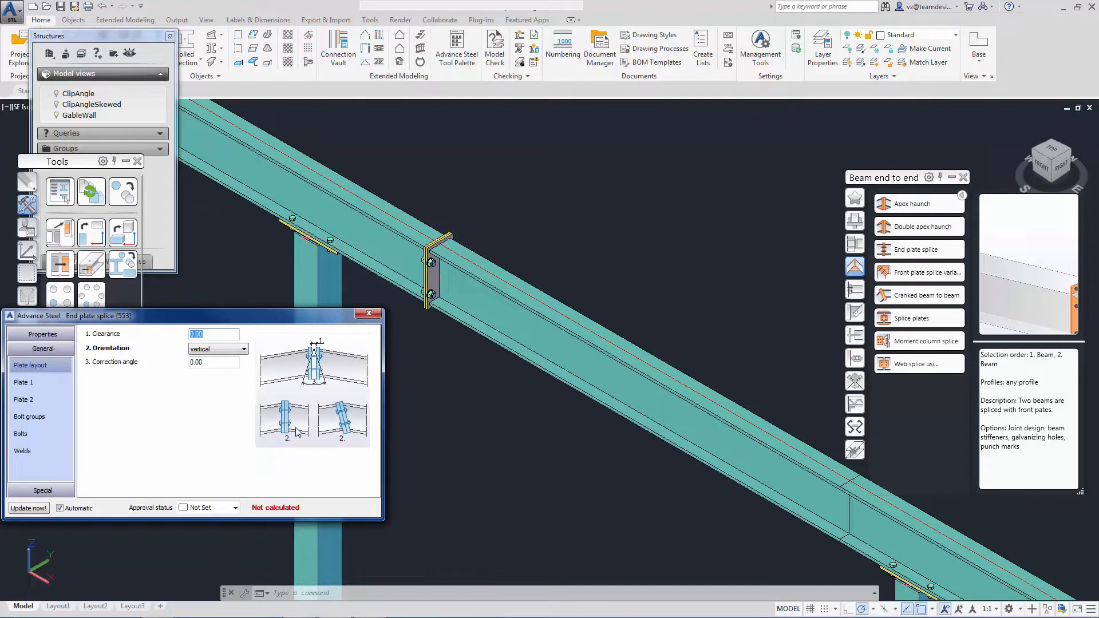
click(45, 388)
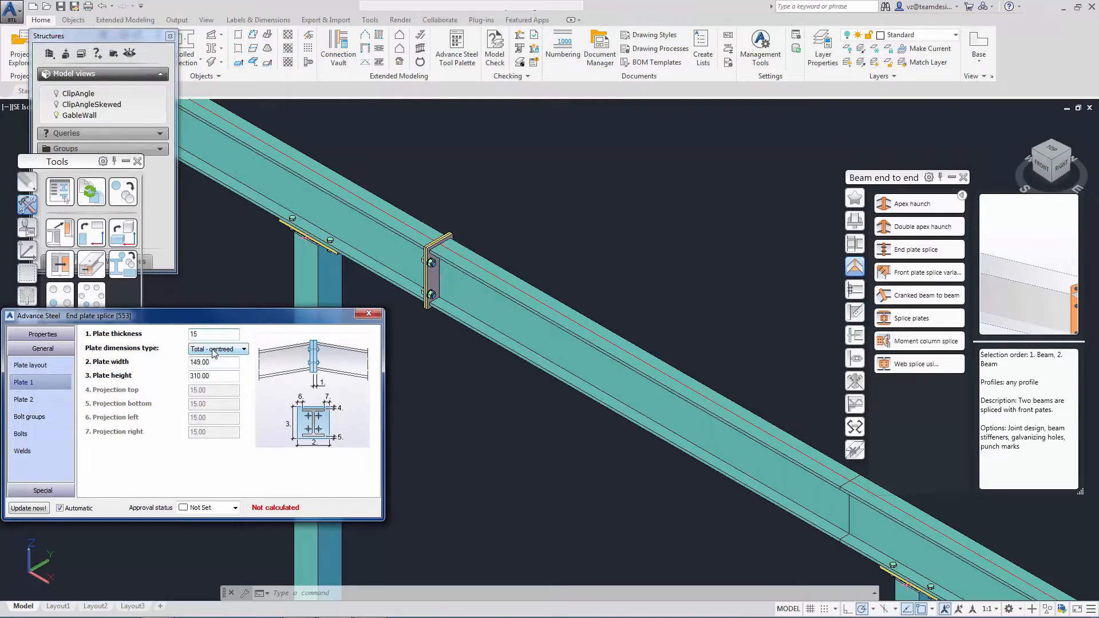
key(Tab)
key(Tab)
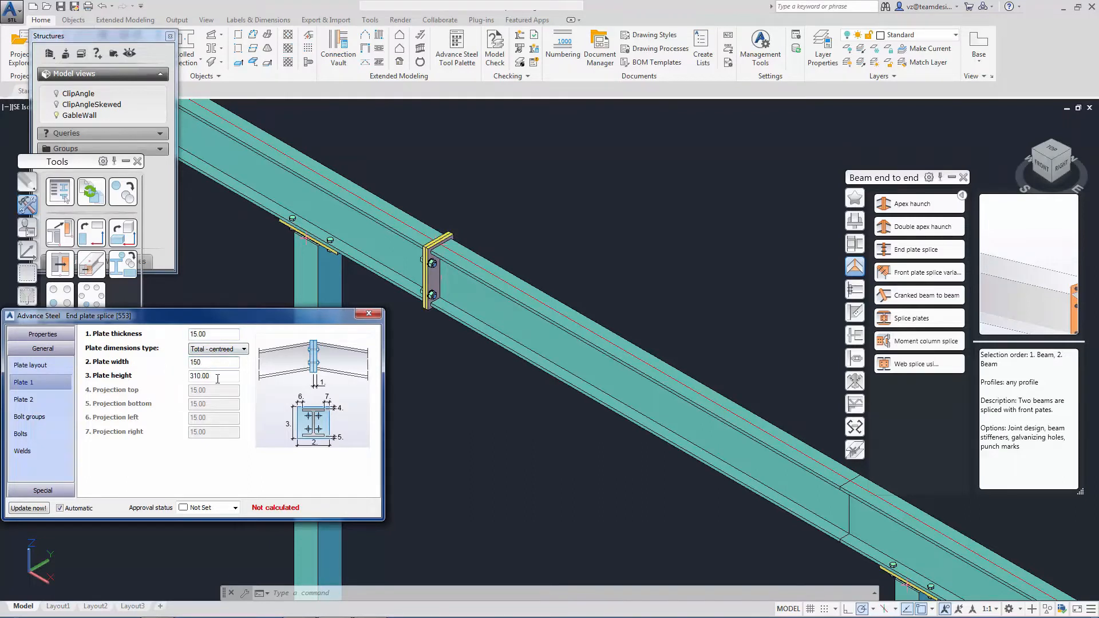
click(40, 400)
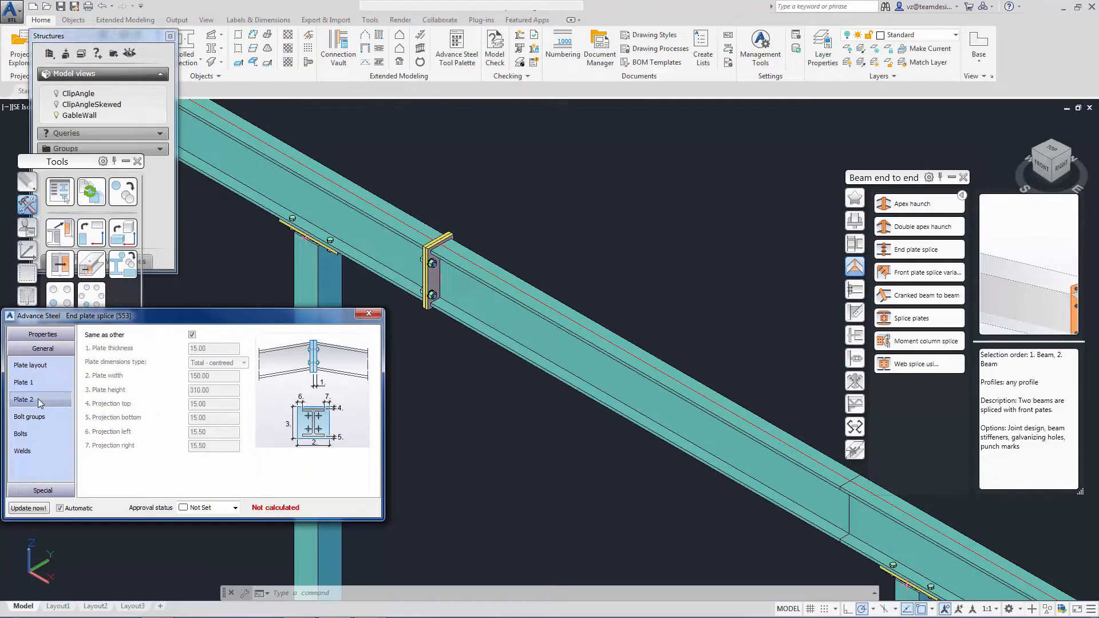
Set the splice's bolt gauge distance to 90 mm and use three bolt lines in Group 1, and close the joint settings.
click(40, 416)
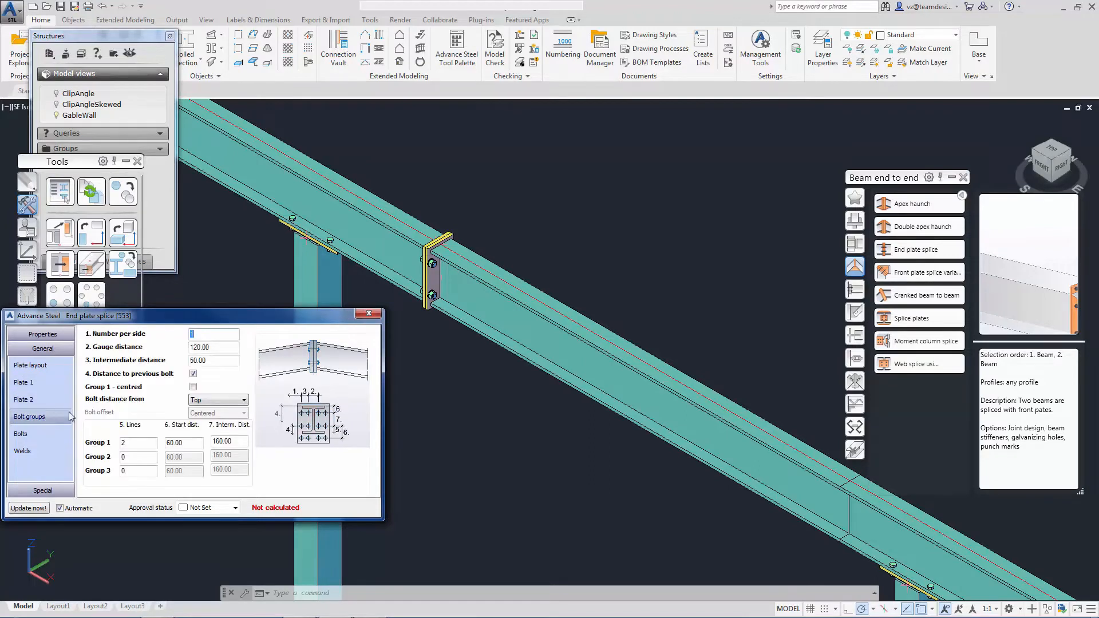
key(Tab)
text(90)
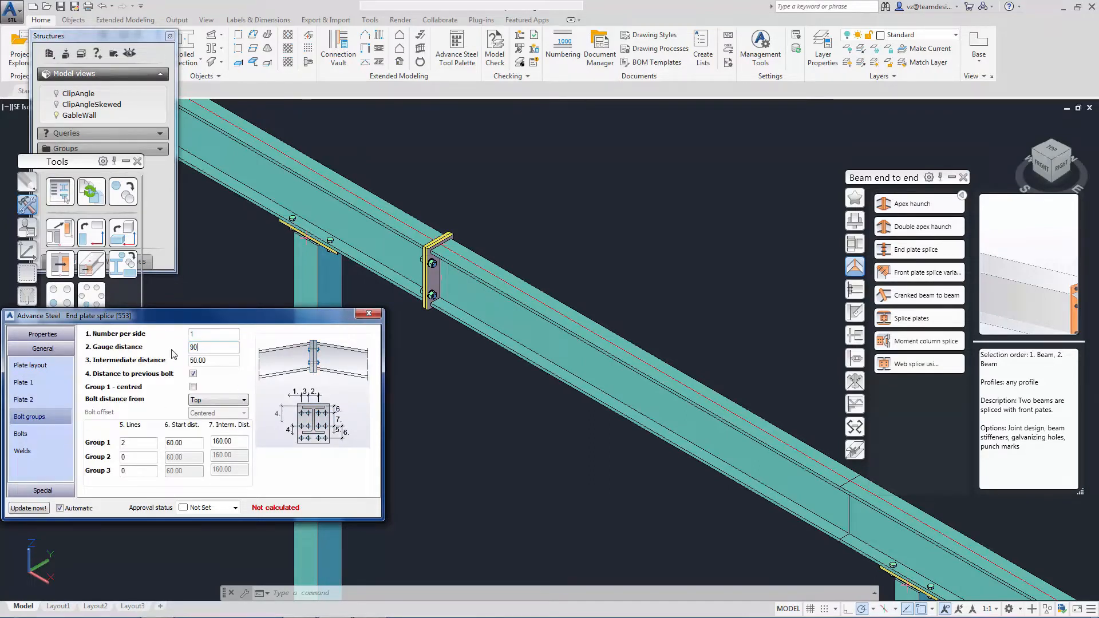
key(Return)
double_click(143, 441)
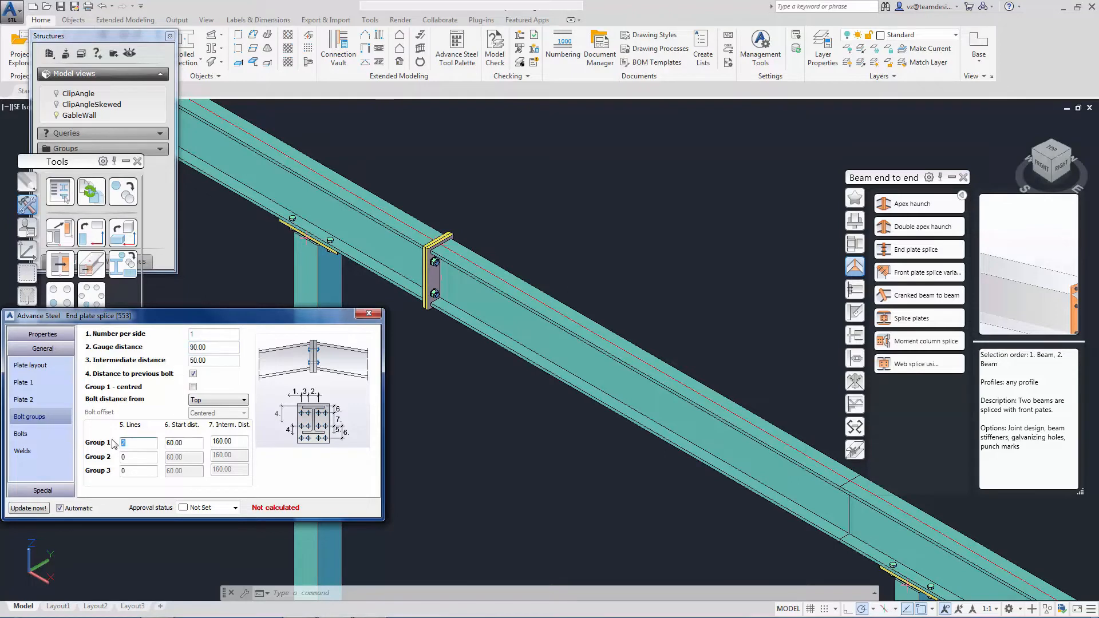
click(228, 441)
key(Return)
click(366, 315)
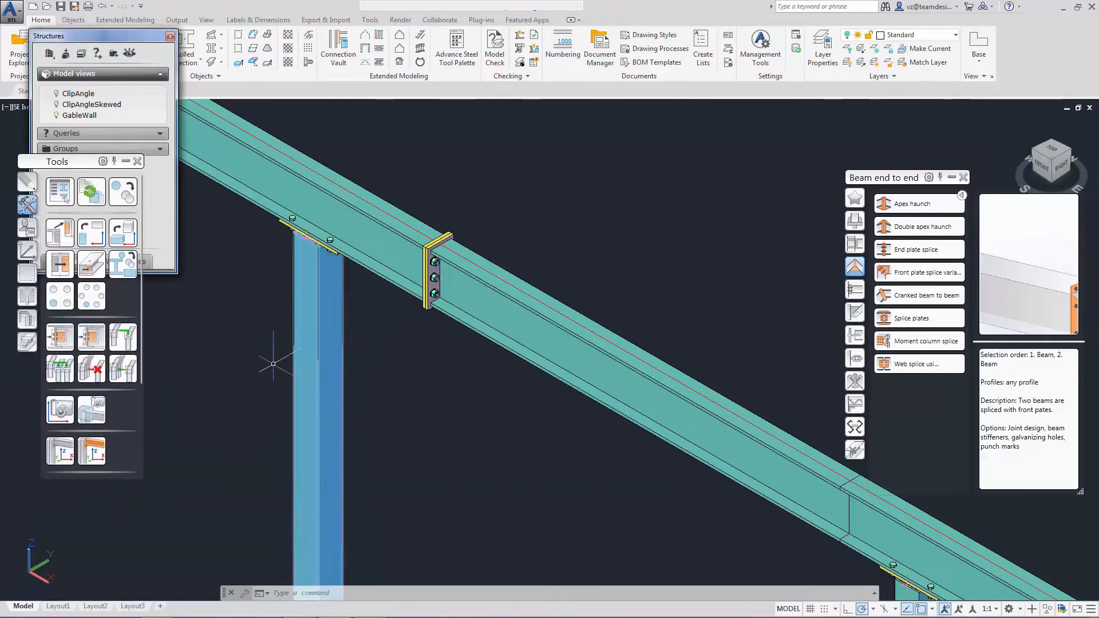
Copy the end plate splice to the junction between the middle and lower rafter segments.
click(59, 337)
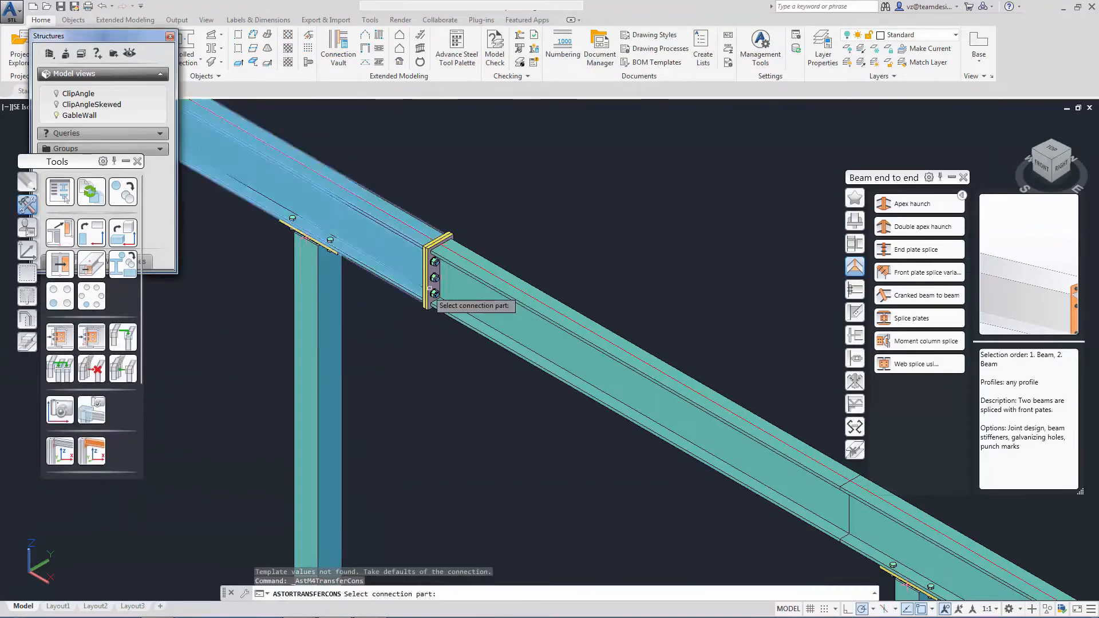
click(434, 263)
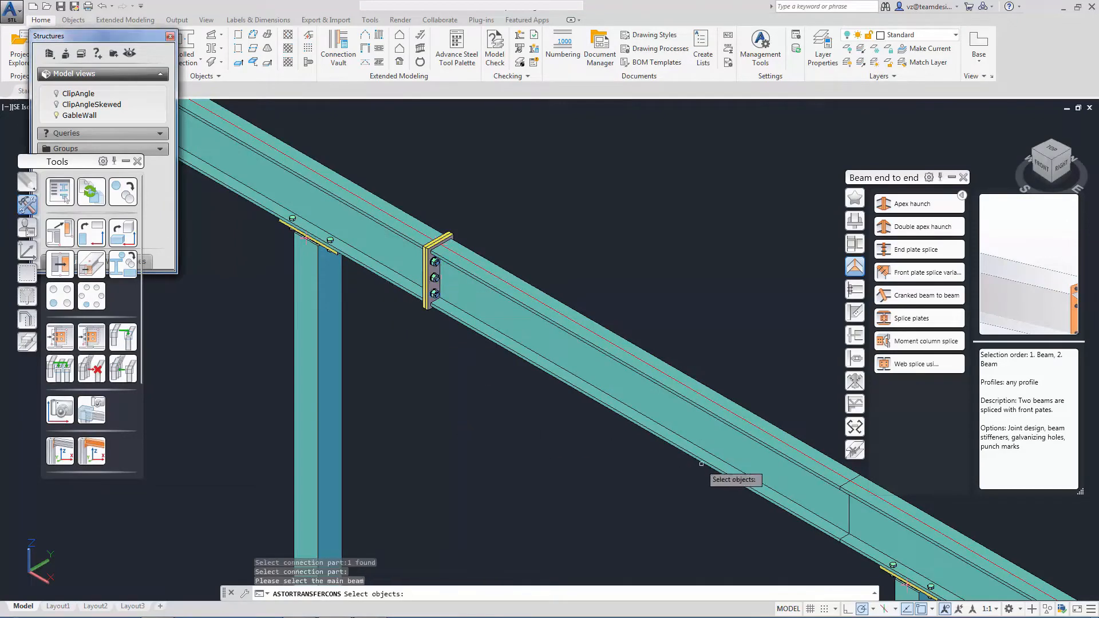
middle_drag(699, 462, 462, 401)
click(571, 414)
key(Return)
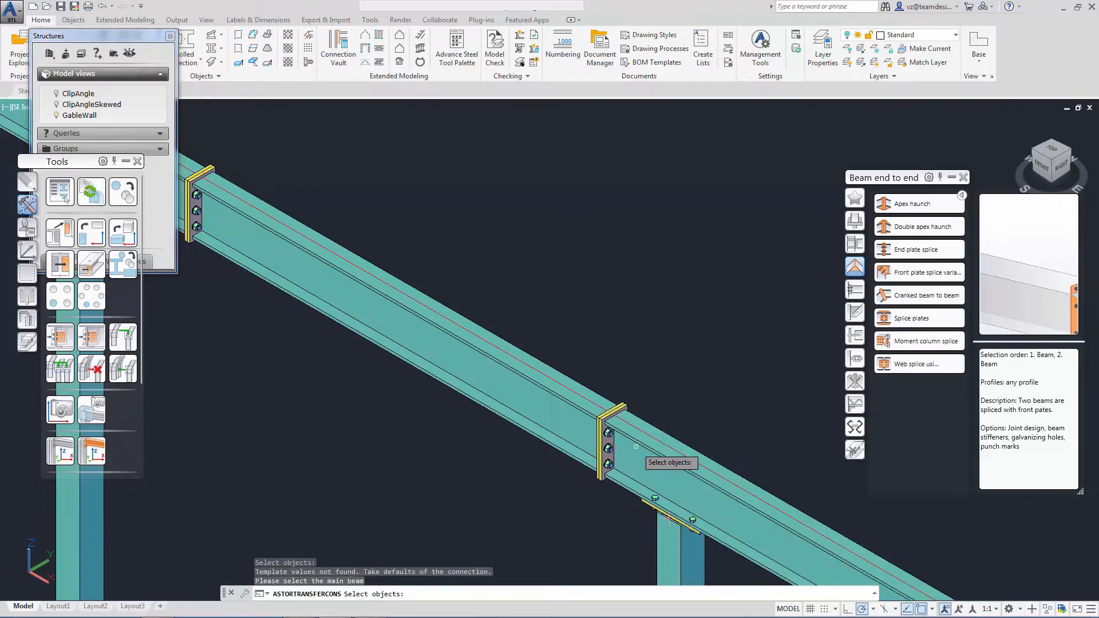
key(Escape)
key(Escape)
Switch off the GableWall model view and activate the ClipAngle view, showing its column and beam junction from the back.
middle_click(649, 347)
middle_click(649, 347)
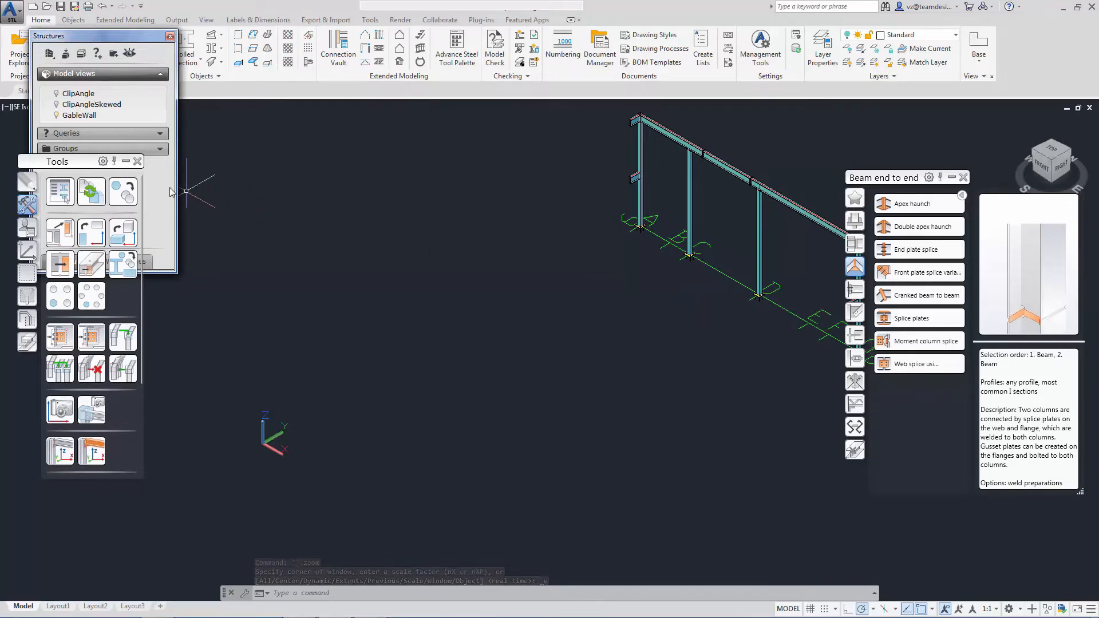
double_click(59, 115)
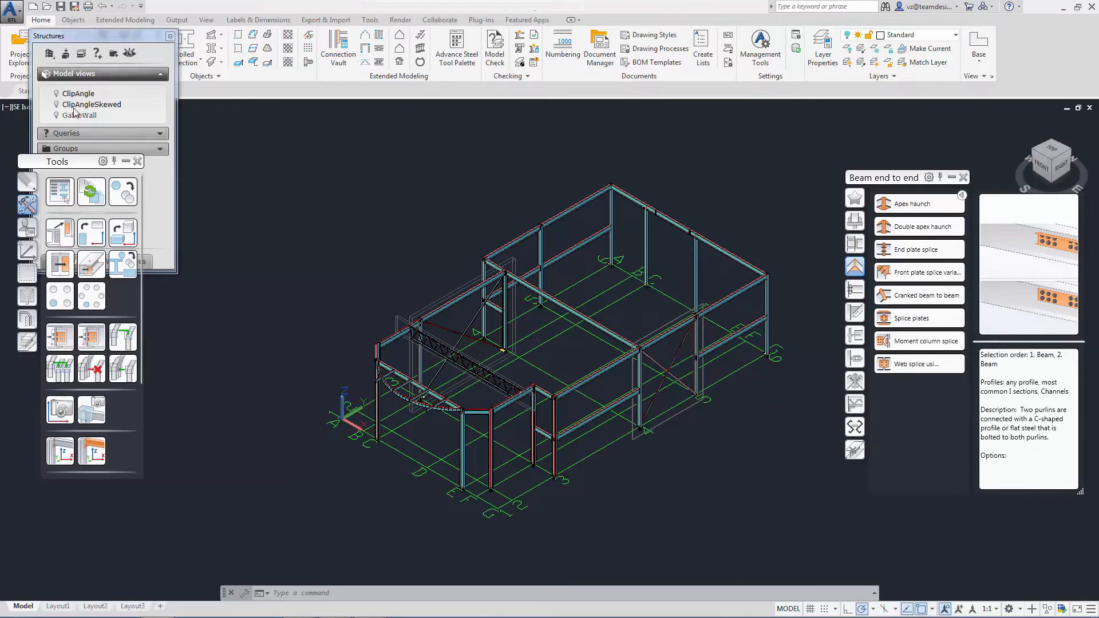
click(56, 95)
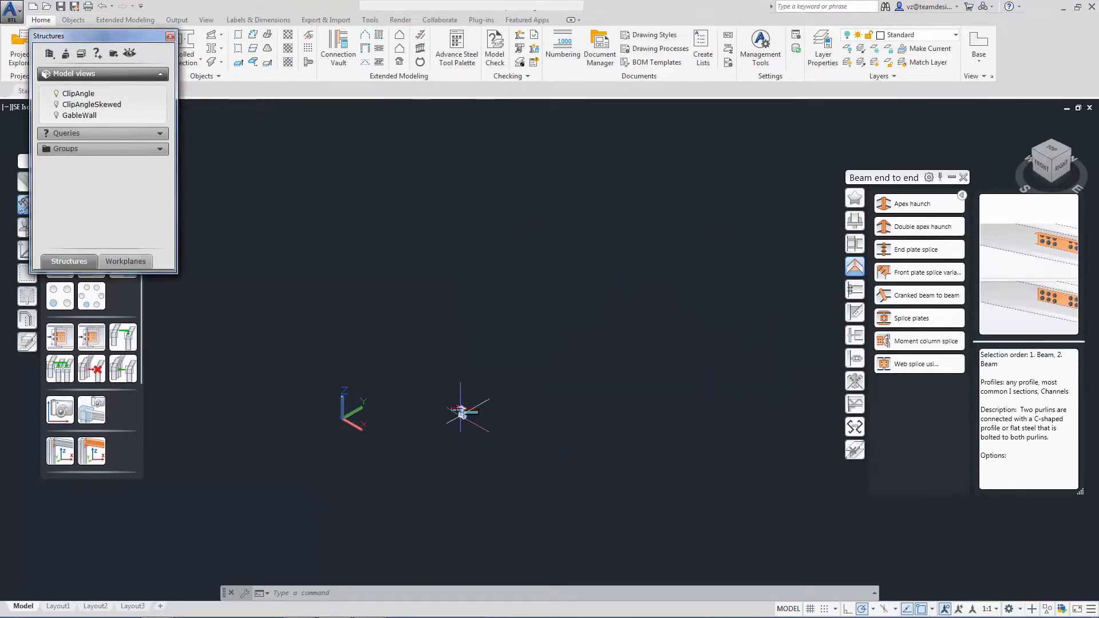
scroll(465, 422, up, 5)
shift+middle_drag(487, 387, 492, 337)
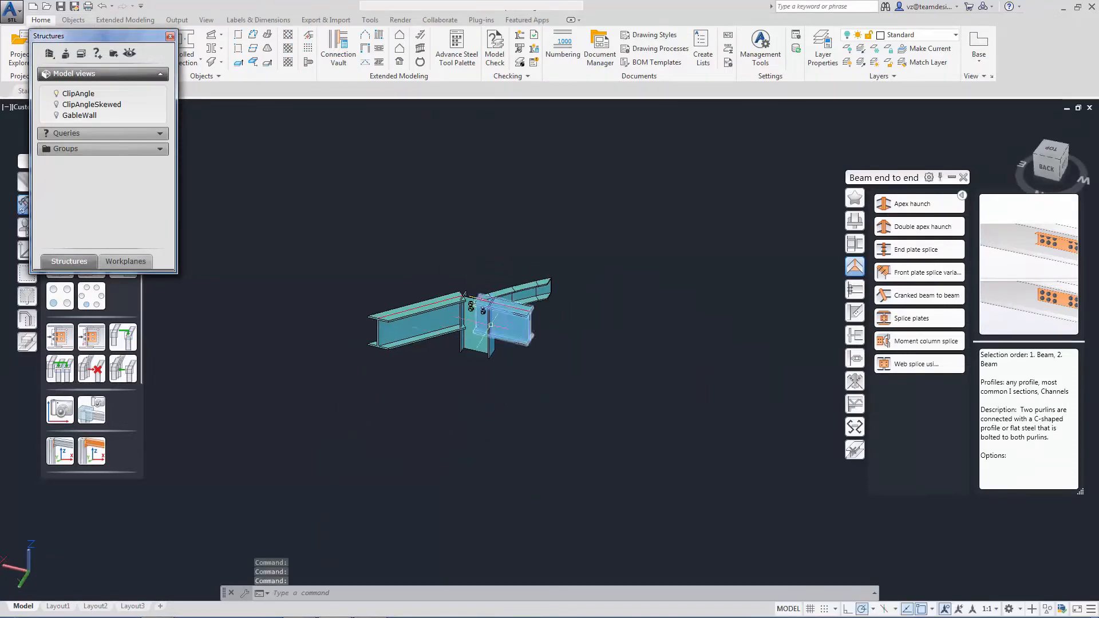
scroll(492, 338, up, 5)
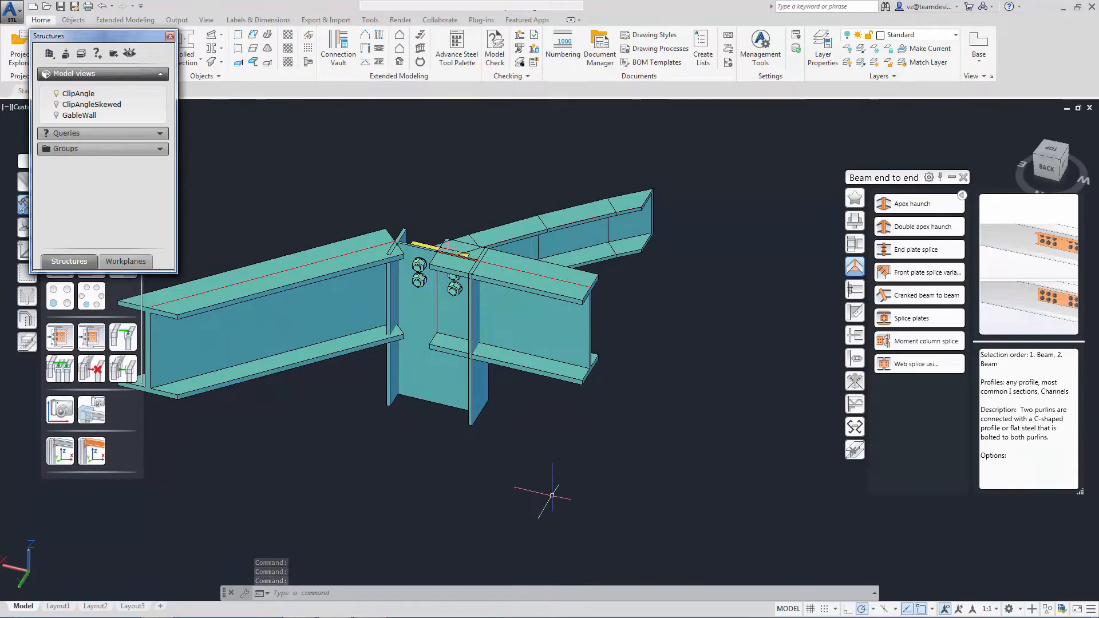
Add an Angle cleats joint between the column and the beam meeting its flange, taking the column as main beam.
click(854, 290)
mouse_move(893, 212)
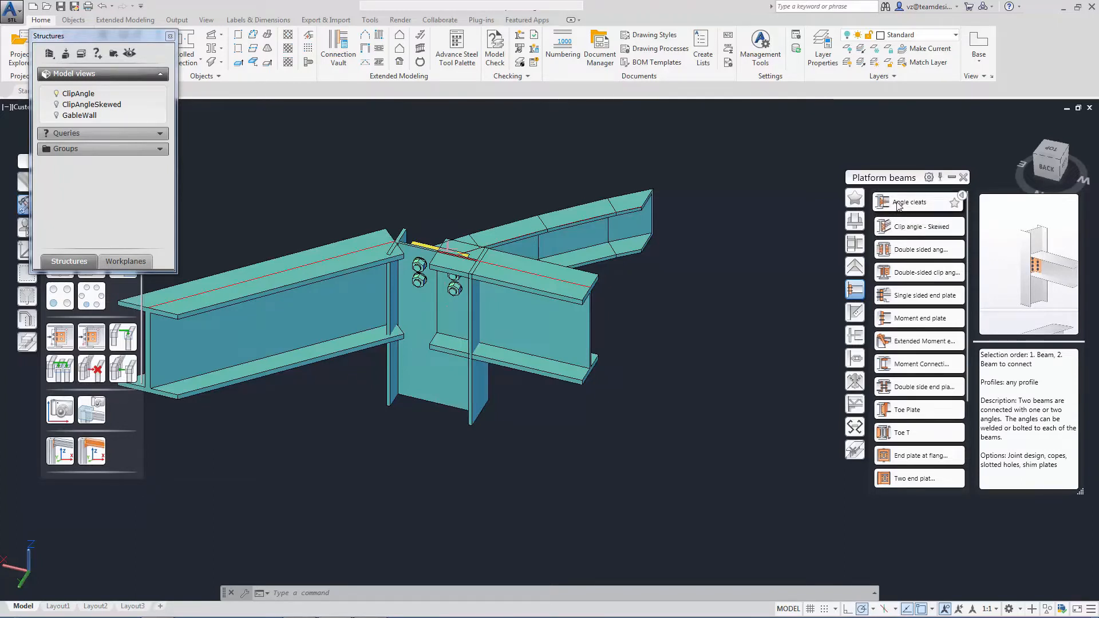
click(897, 205)
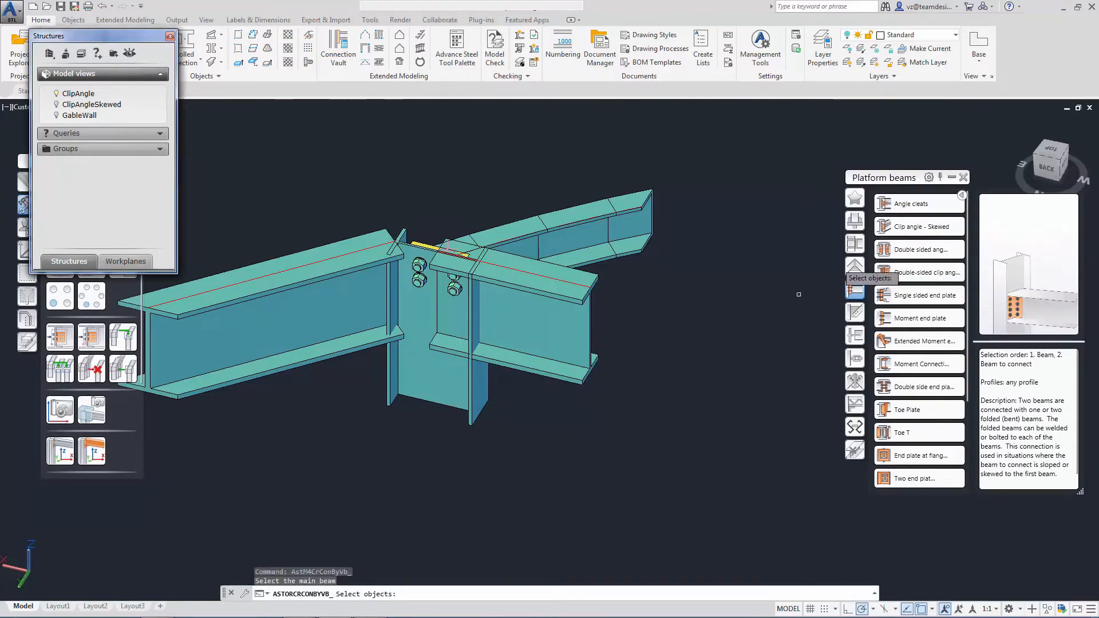
click(478, 398)
key(Return)
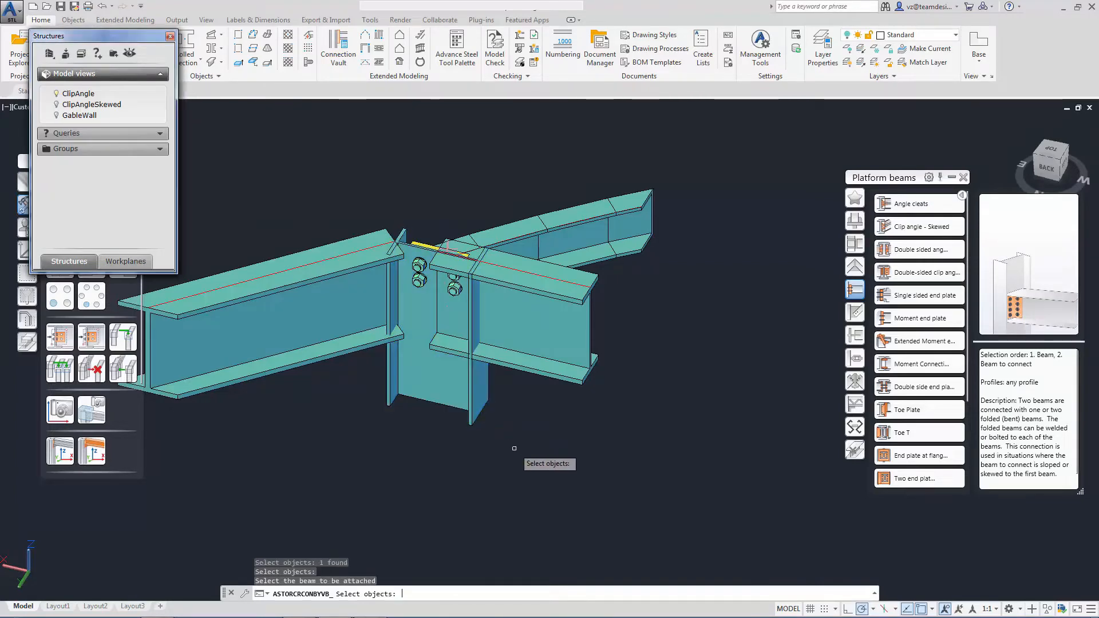
click(530, 374)
key(Return)
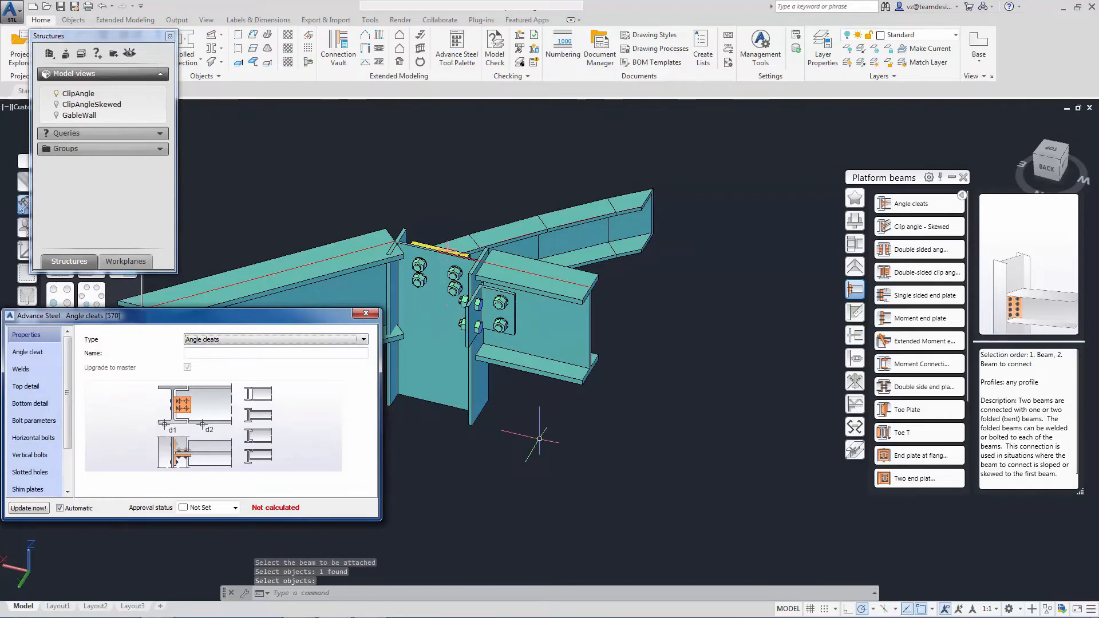
Set the angle cleat profile to L130X65X12 from the Angle not identical DIN EN 10056-1 class.
click(28, 351)
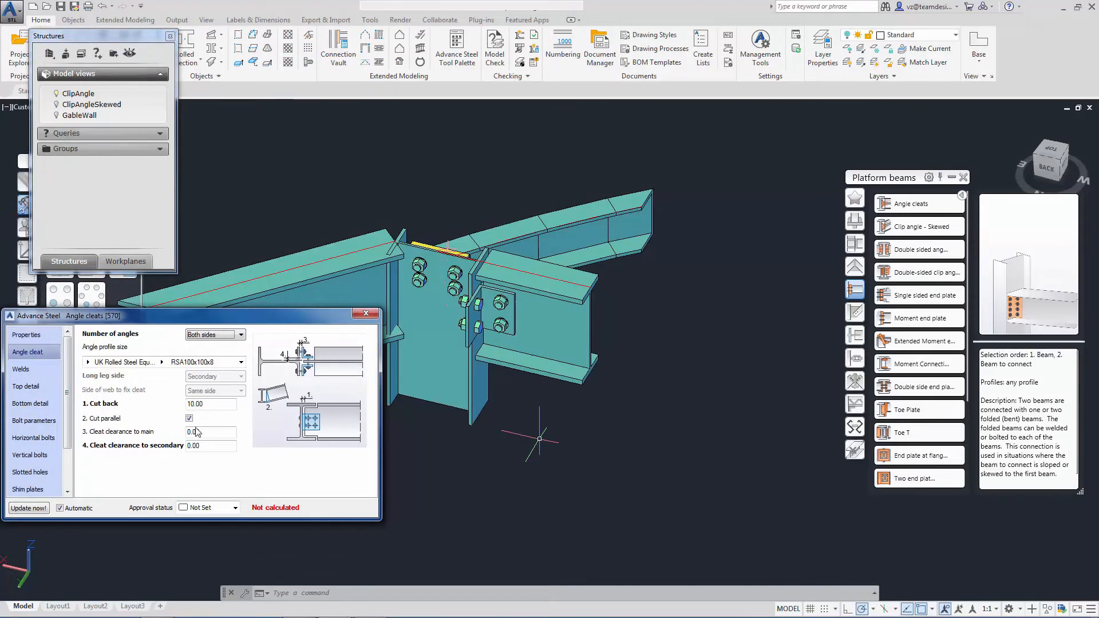
click(88, 362)
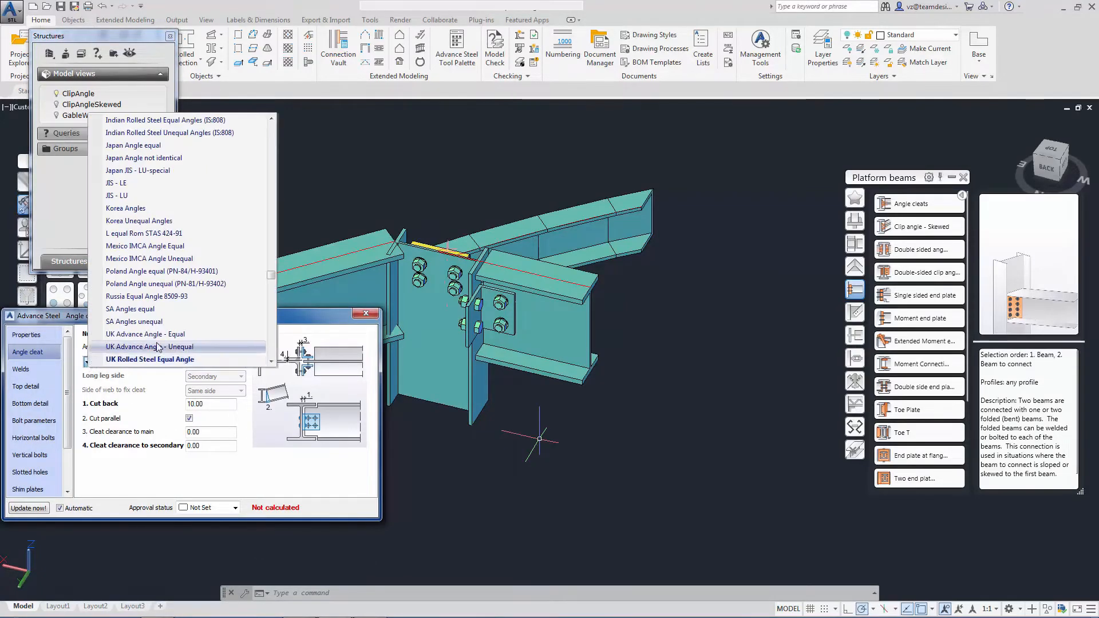
drag(271, 240, 281, 132)
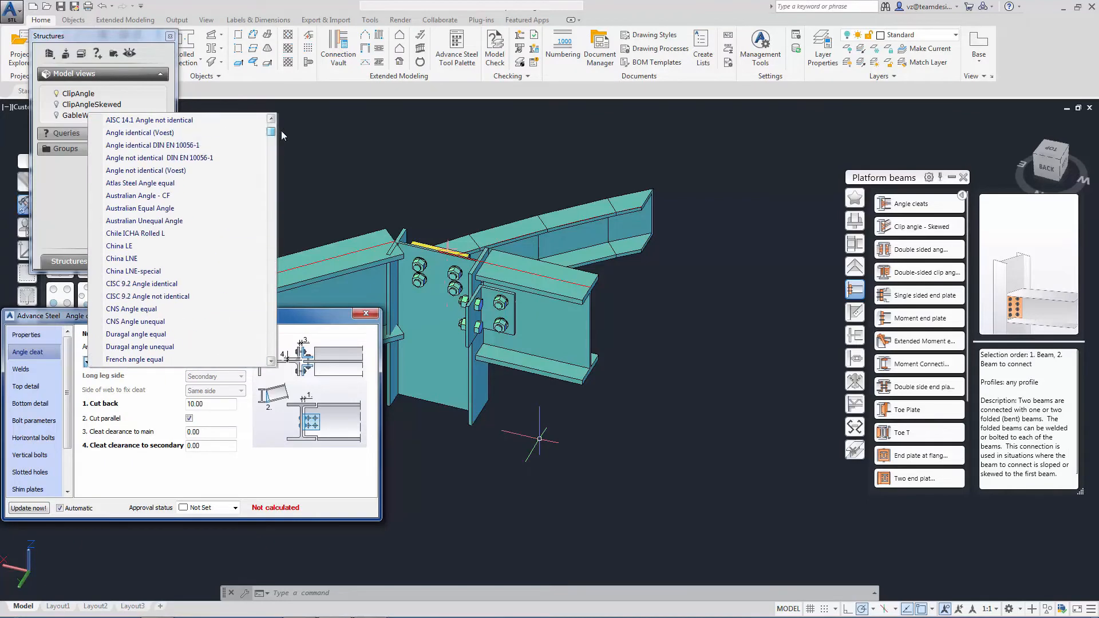
click(224, 158)
click(198, 359)
drag(215, 119, 218, 261)
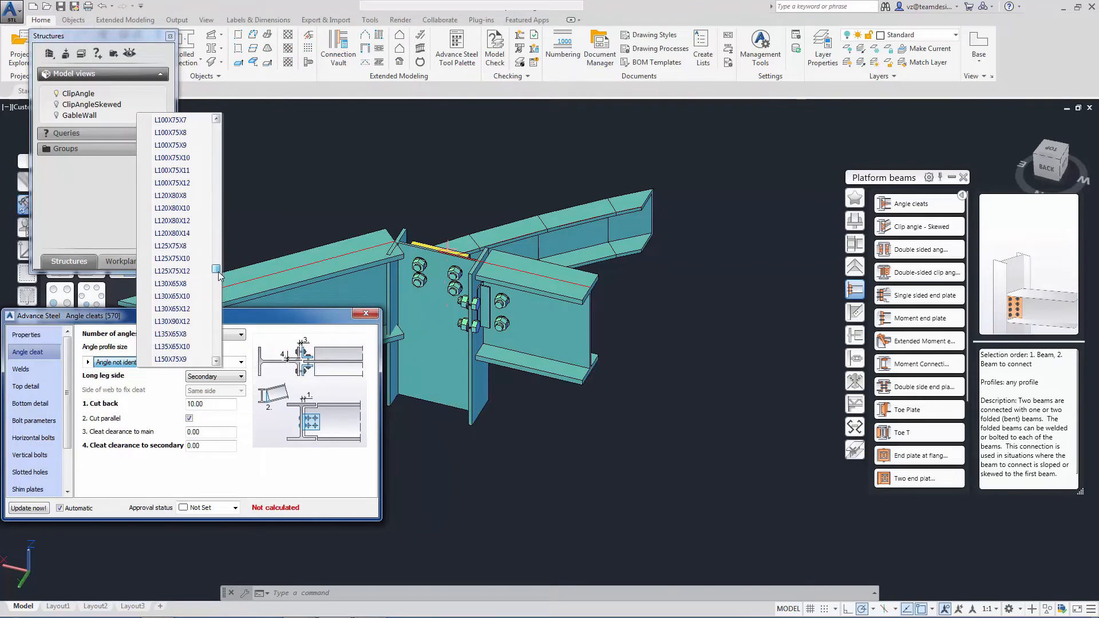
click(196, 309)
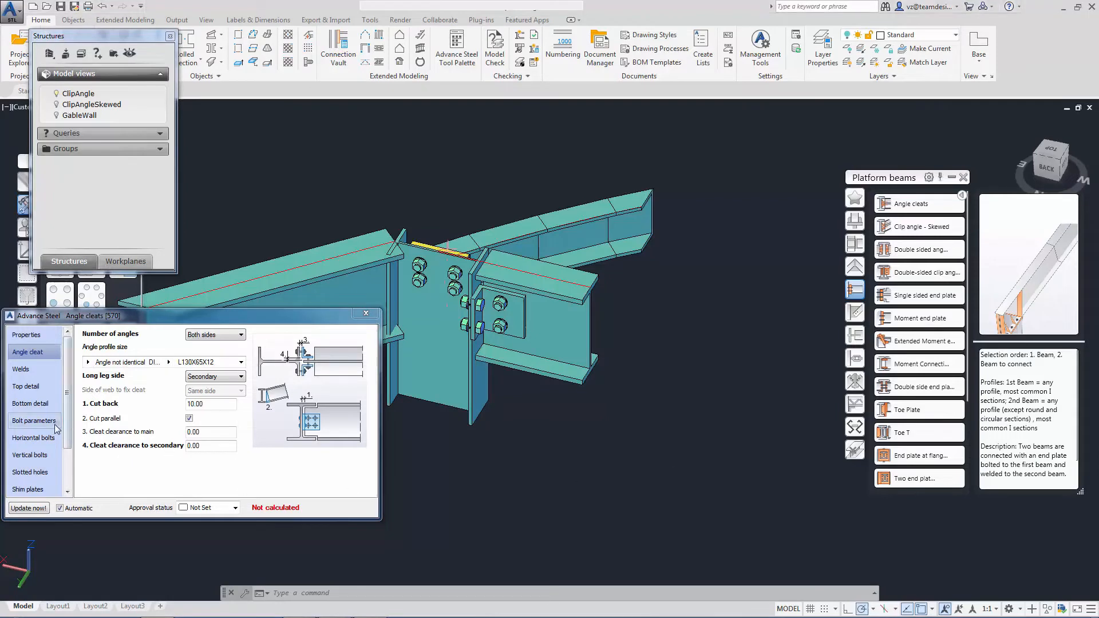
Set the angle cleat bolt diameter to 12 mm.
click(33, 421)
click(215, 334)
click(218, 377)
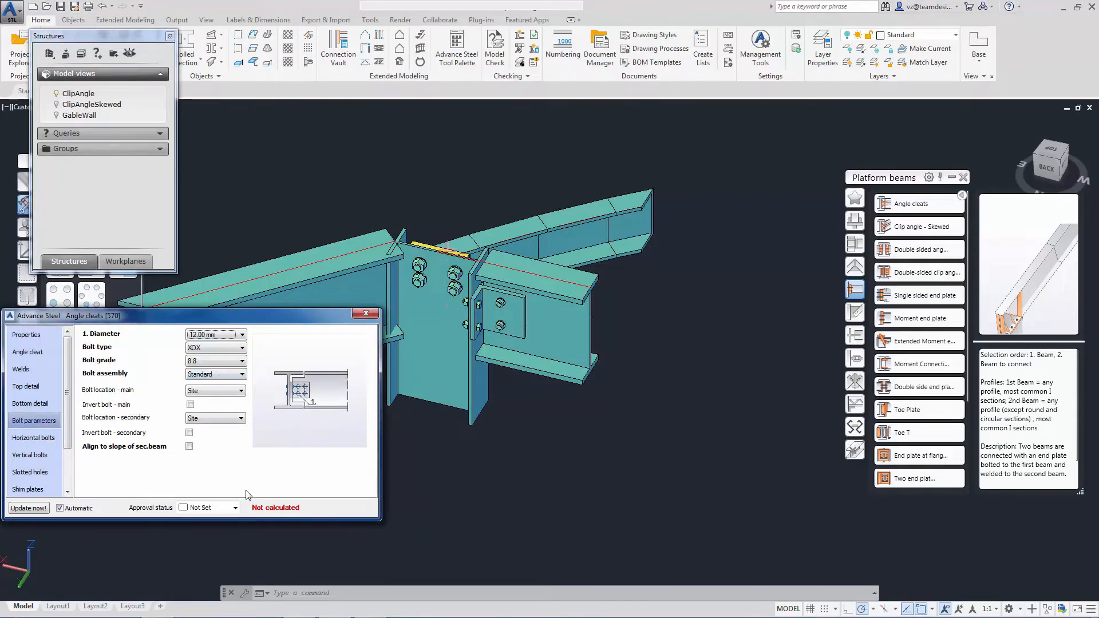
Set the horizontal bolts' back mark to 80 mm at the main beam and 85 mm at the secondary beam.
click(33, 437)
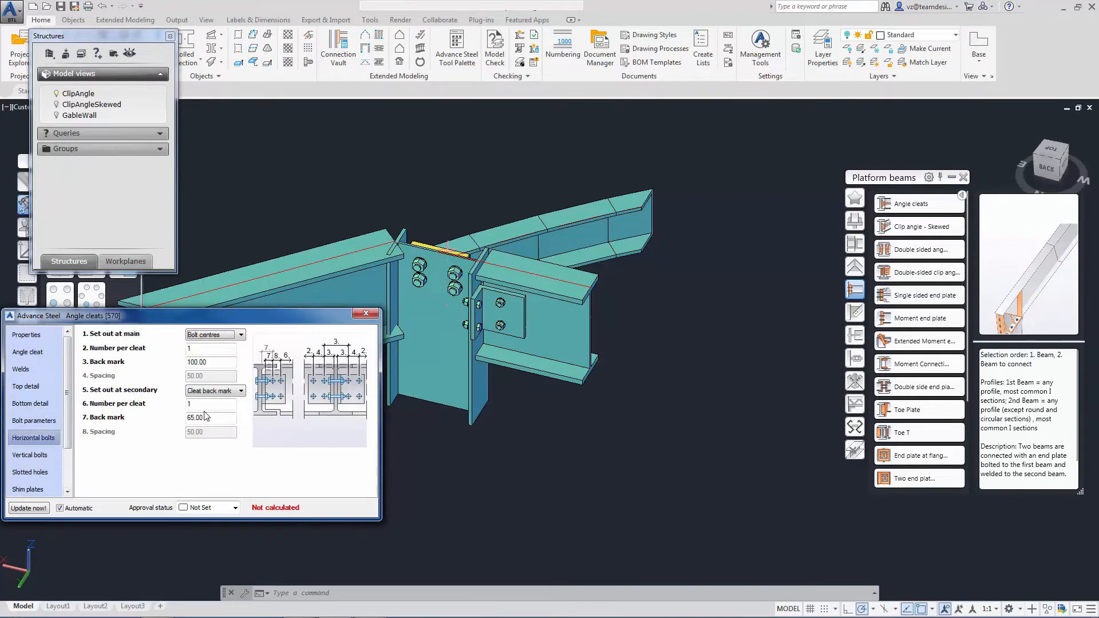
drag(214, 362, 176, 362)
text(80)
key(Return)
drag(213, 420, 173, 423)
text(85)
key(Return)
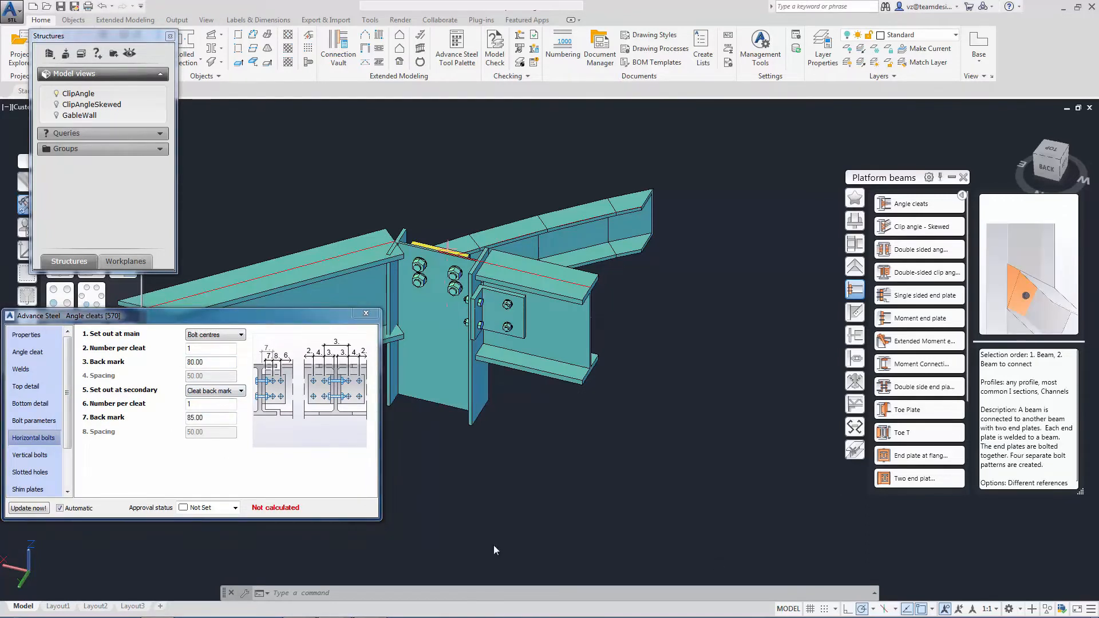
Set out the vertical bolts as Cleat from sec at 45 mm, with three Group 1 lines 70 mm apart, and close the joint settings.
click(30, 455)
click(240, 335)
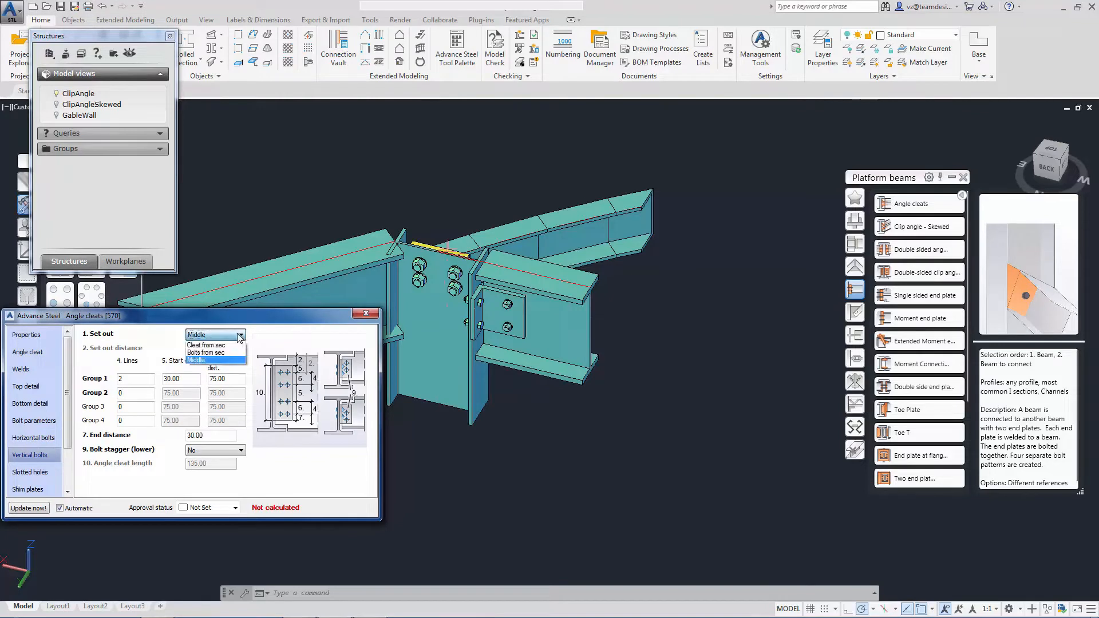
click(206, 345)
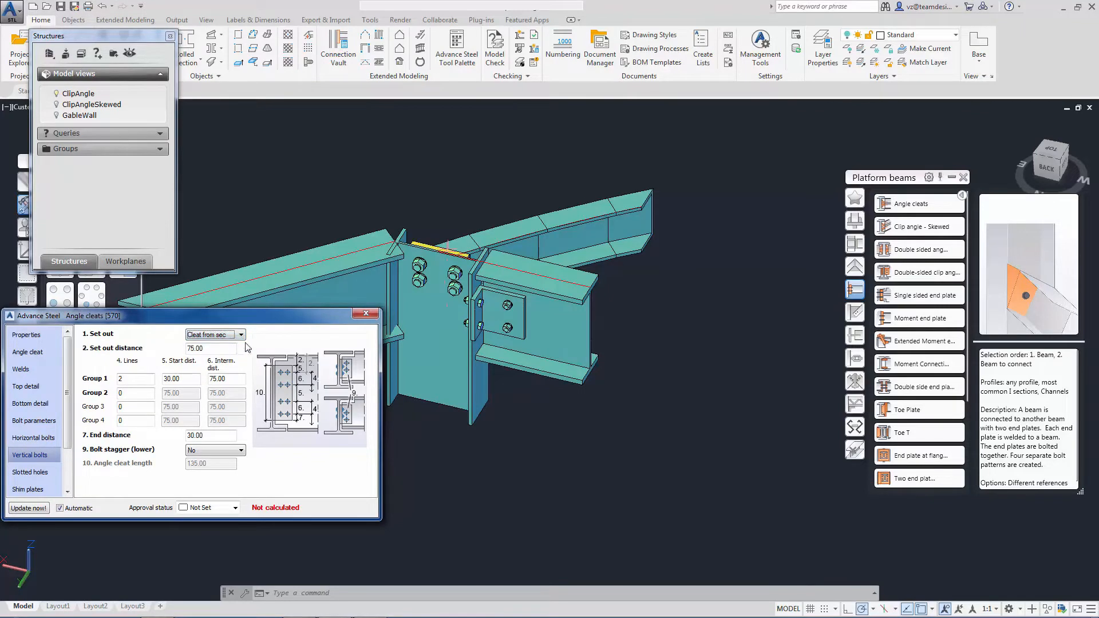
key(Tab)
text(45)
key(Return)
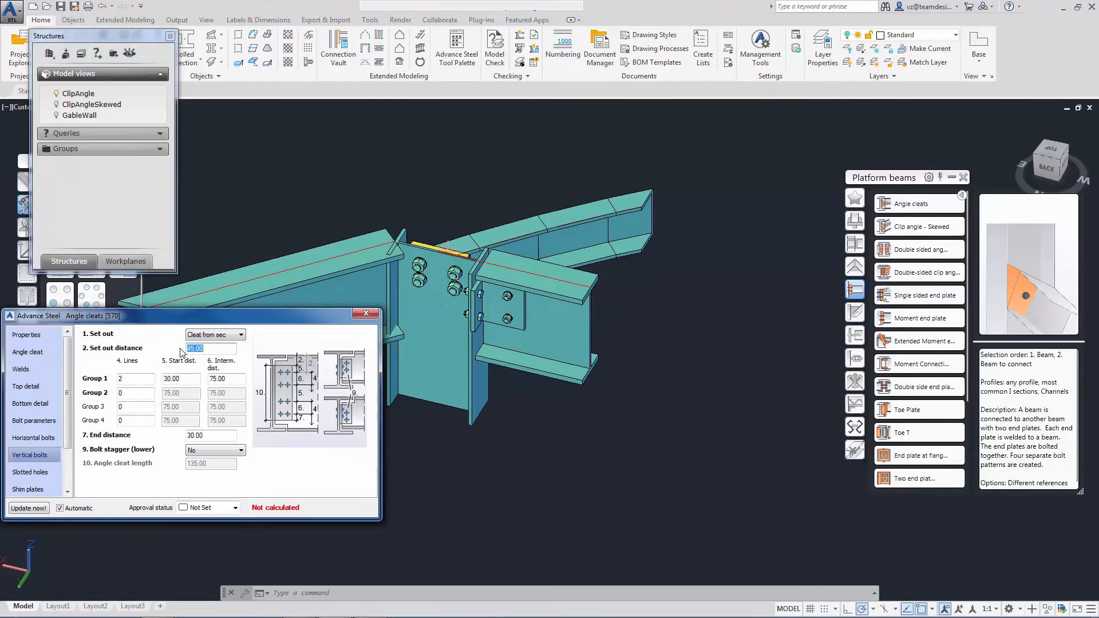
key(Tab)
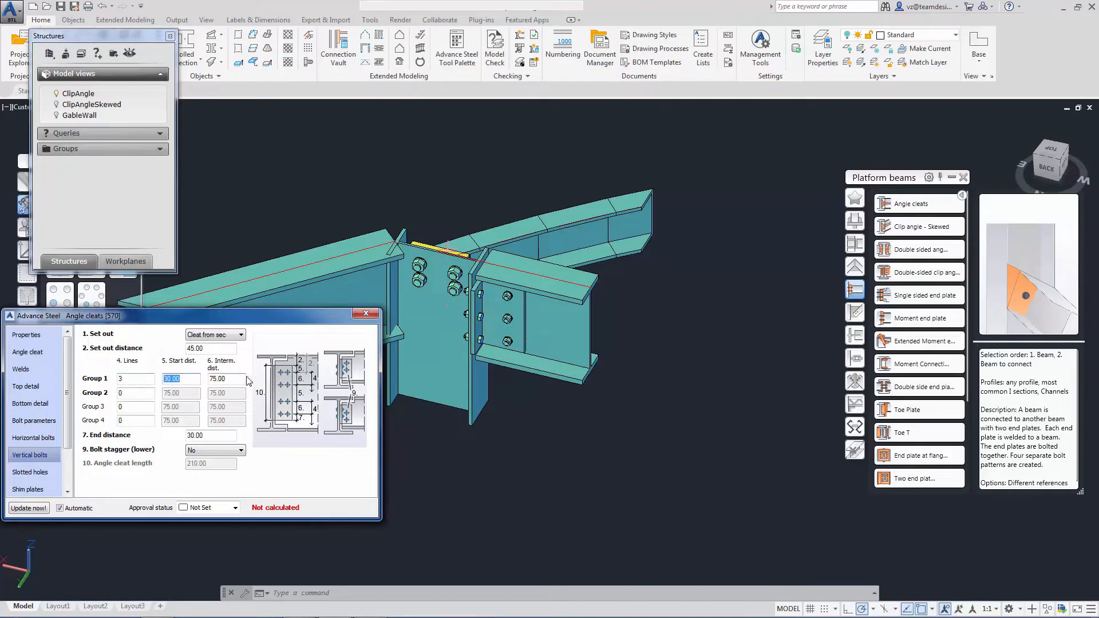
key(Tab)
text(70)
key(Return)
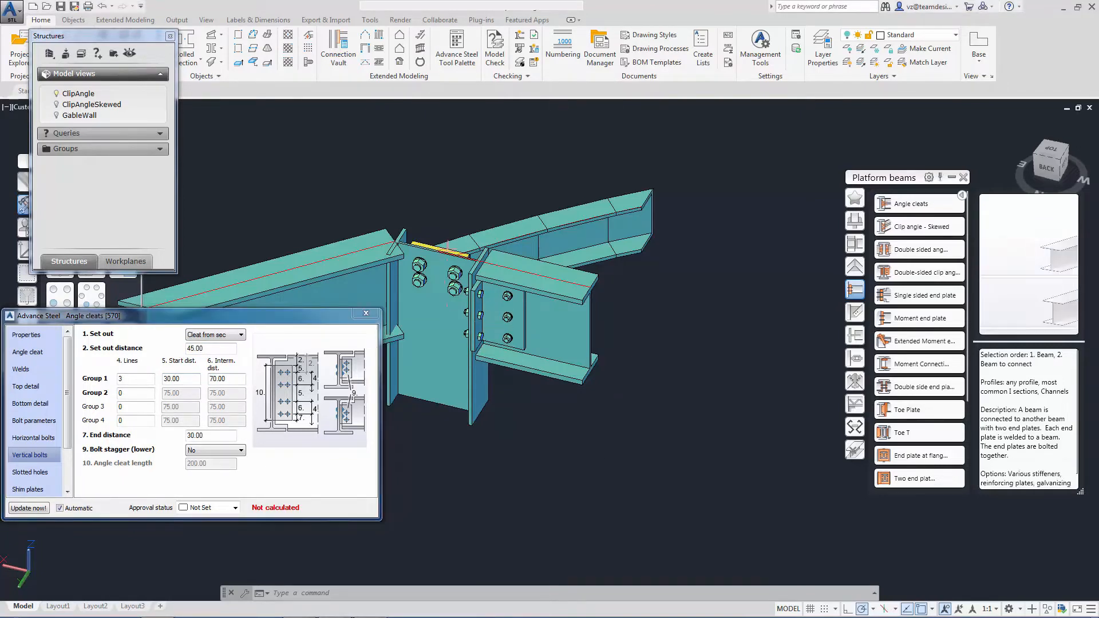
click(369, 314)
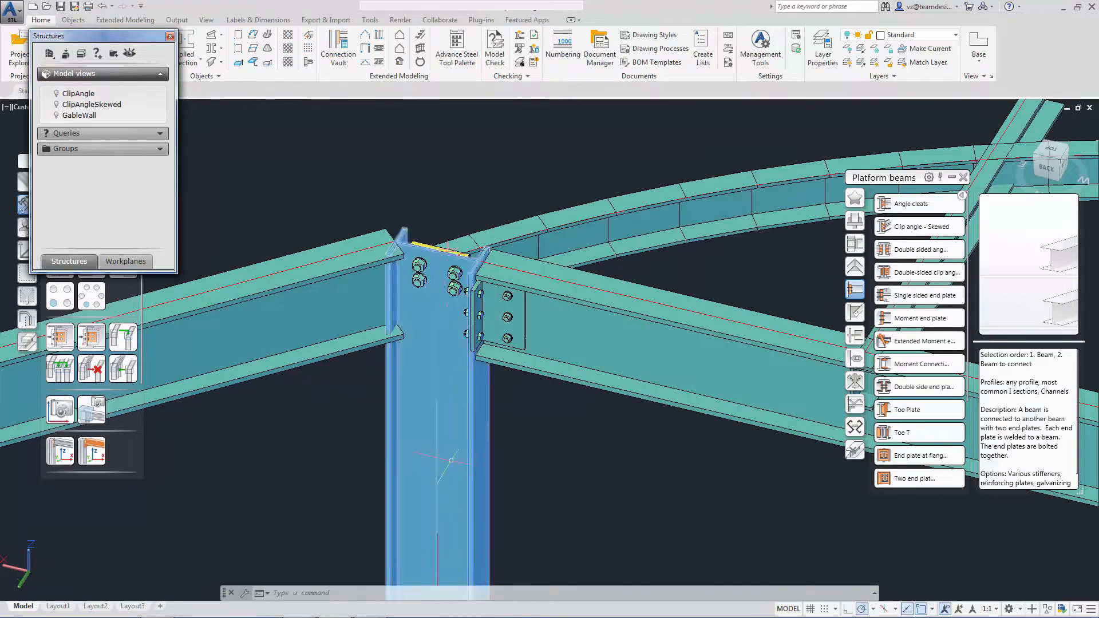
Copy the angle cleats joint to the column at the beam's other end, taking that column as main beam.
click(59, 338)
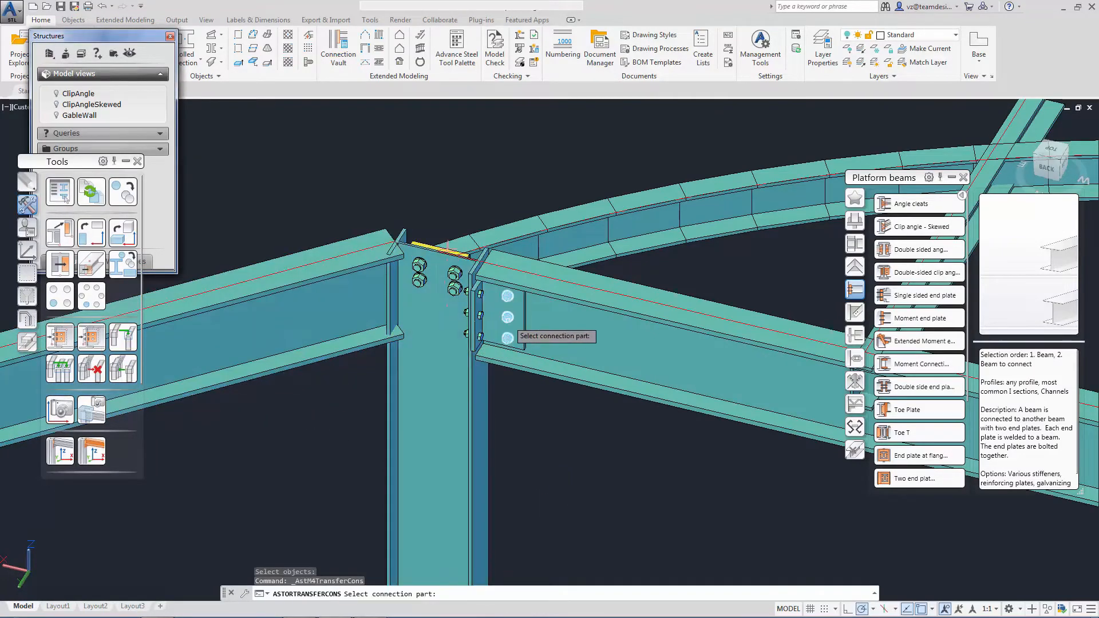
click(508, 318)
key(Return)
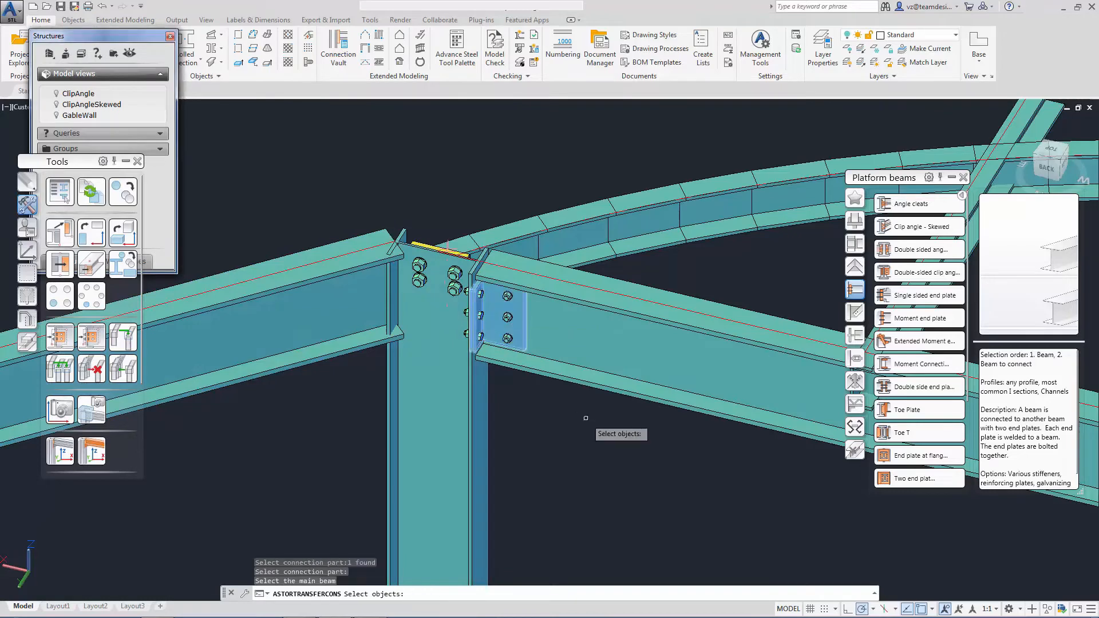
scroll(647, 437, down, 6)
scroll(646, 436, up, 5)
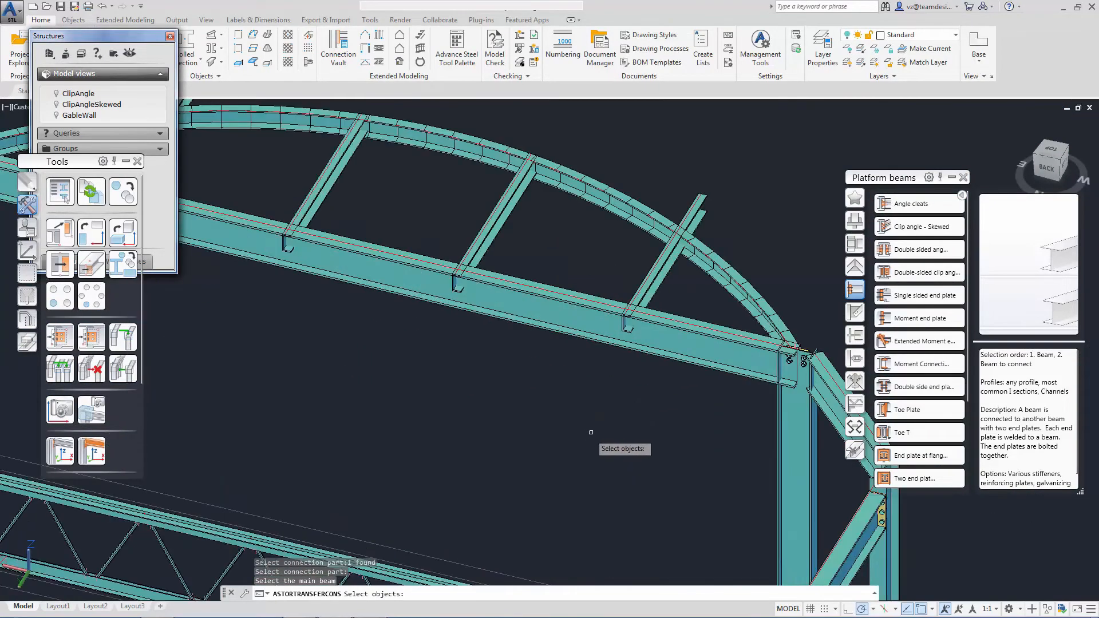
click(779, 419)
key(Return)
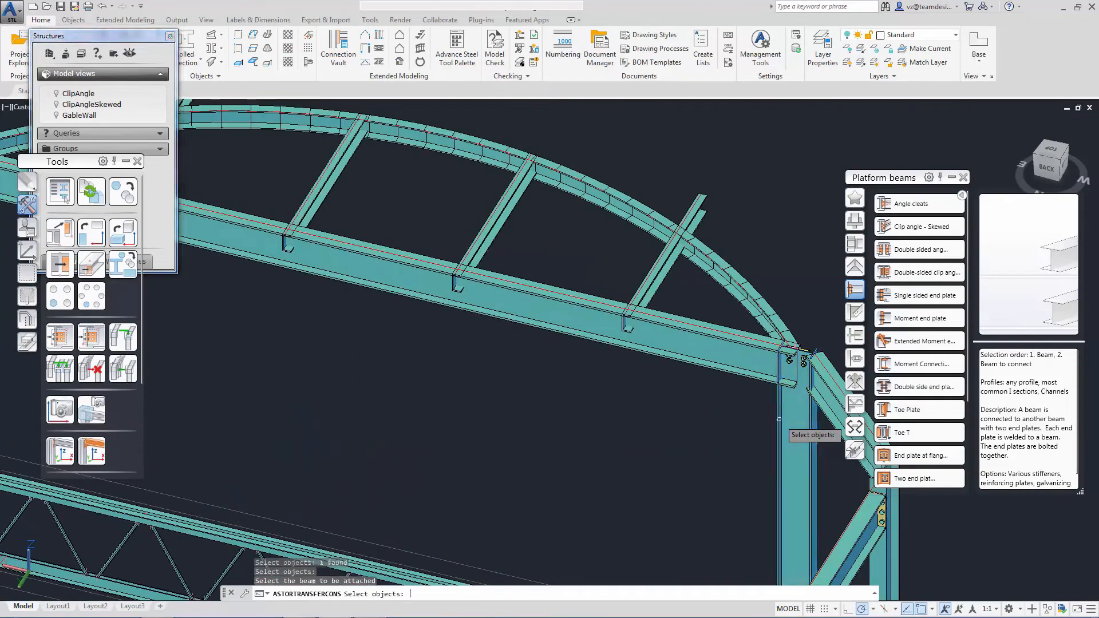
click(752, 381)
key(Return)
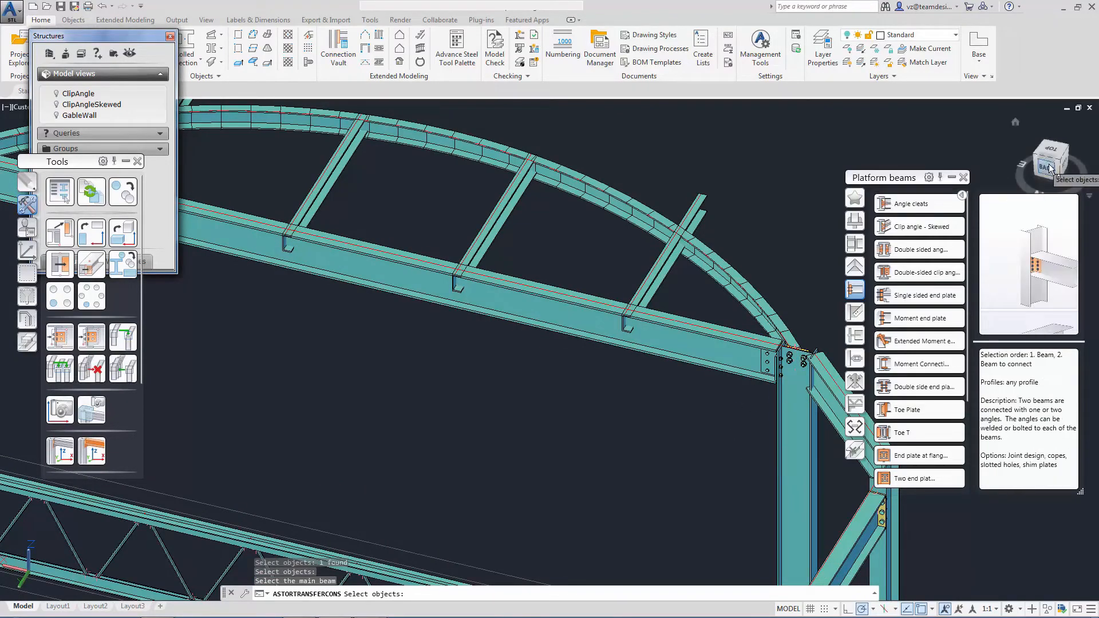
Add an angle cleats joint between the corner column at the end of the gable wall and the upper side-wall beam.
click(1050, 143)
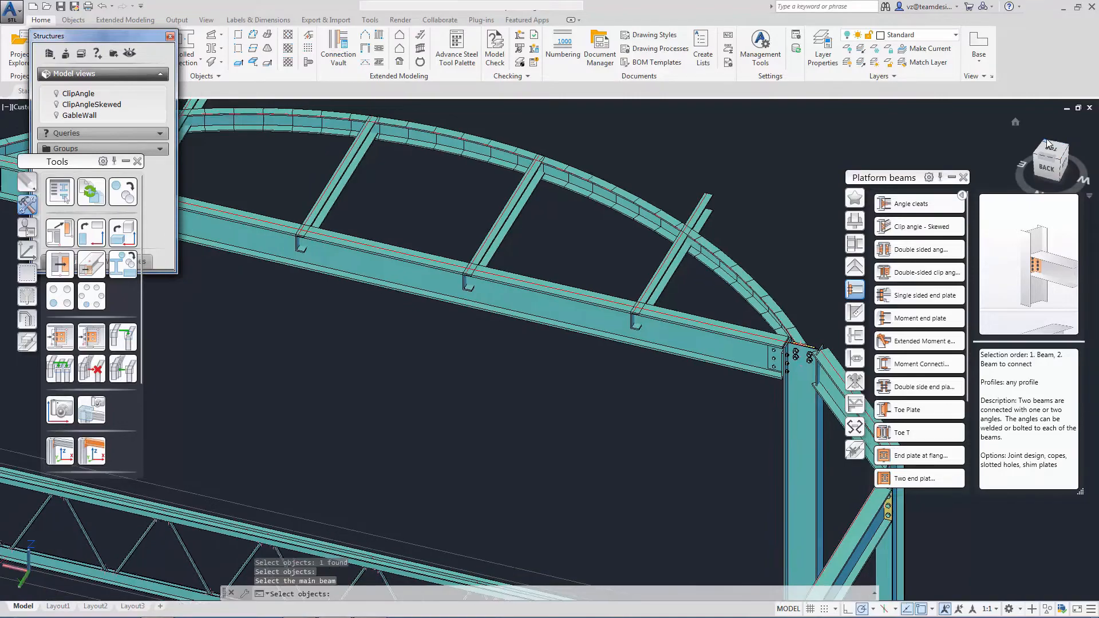
key(Escape)
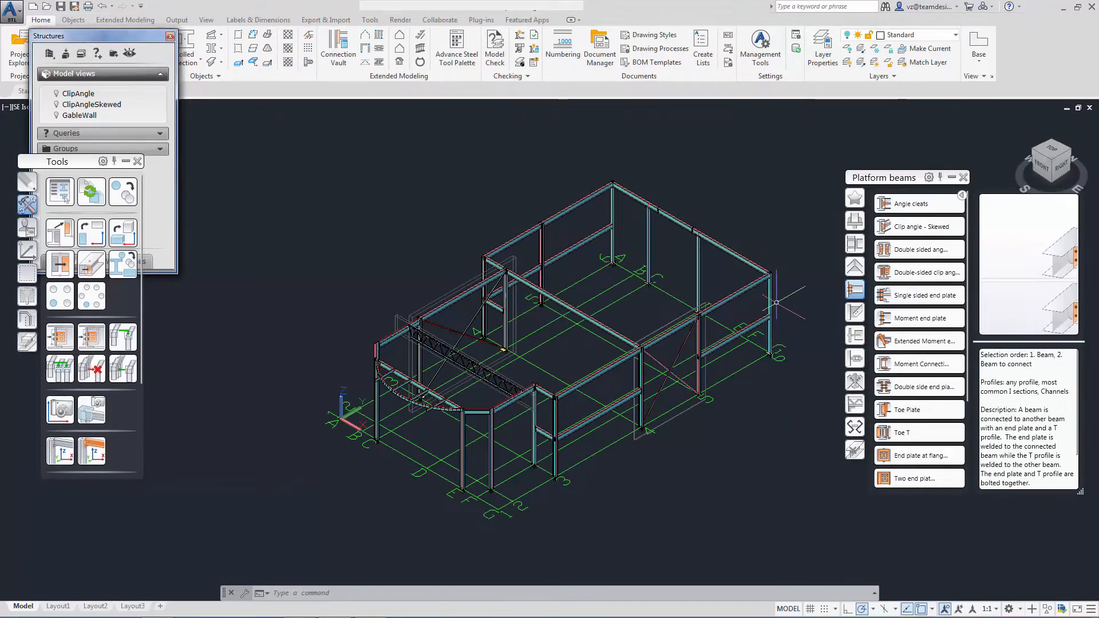
scroll(611, 338, up, 6)
scroll(611, 339, up, 5)
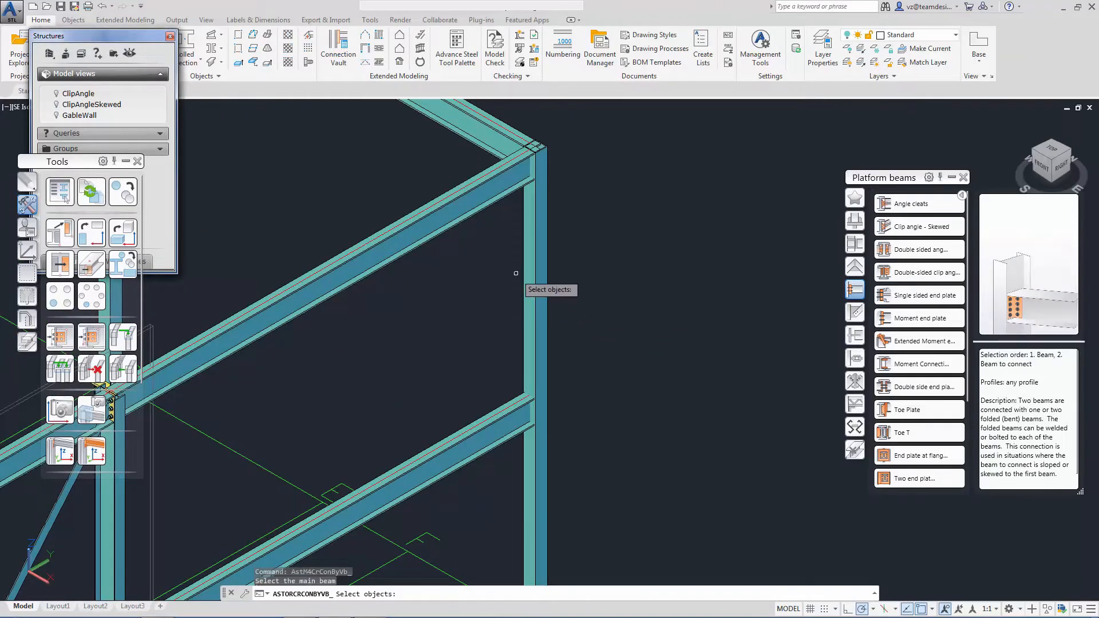
click(528, 258)
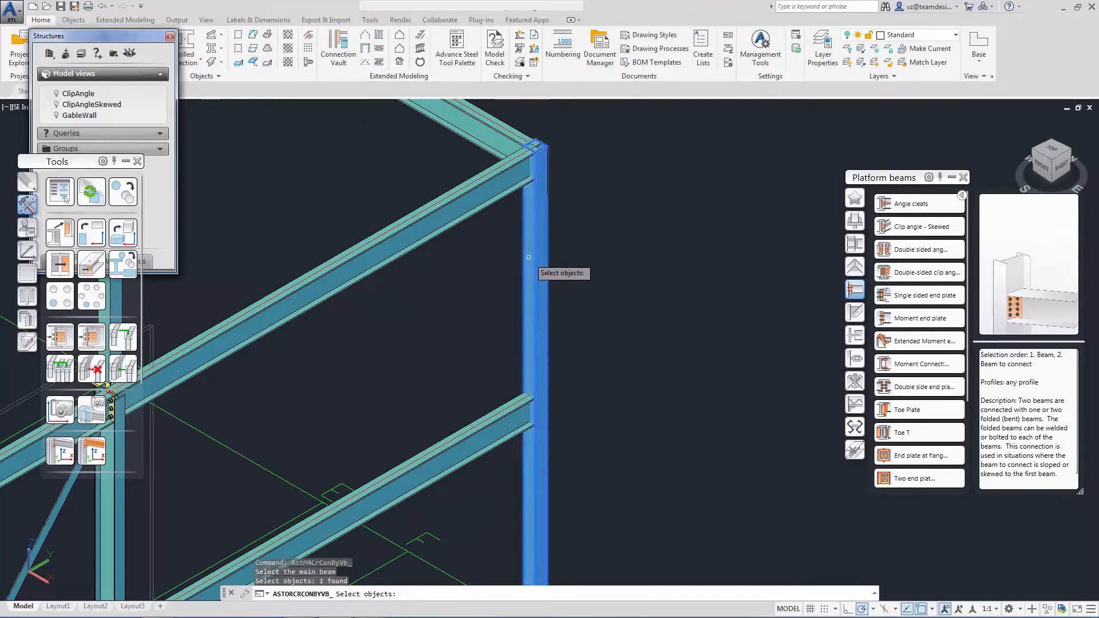
key(Return)
click(493, 192)
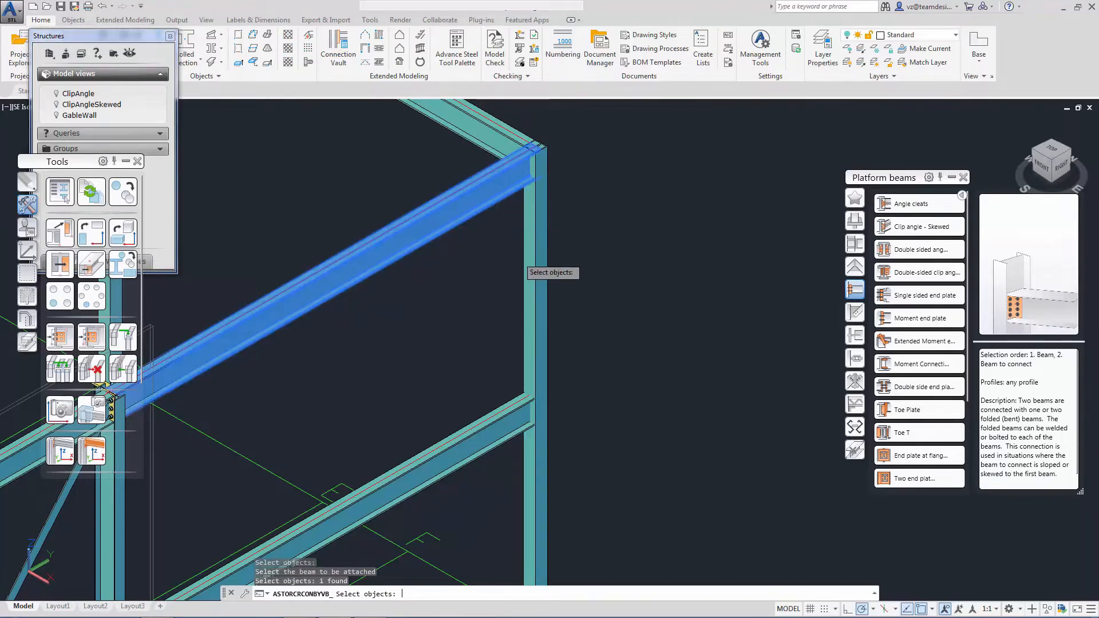
key(Return)
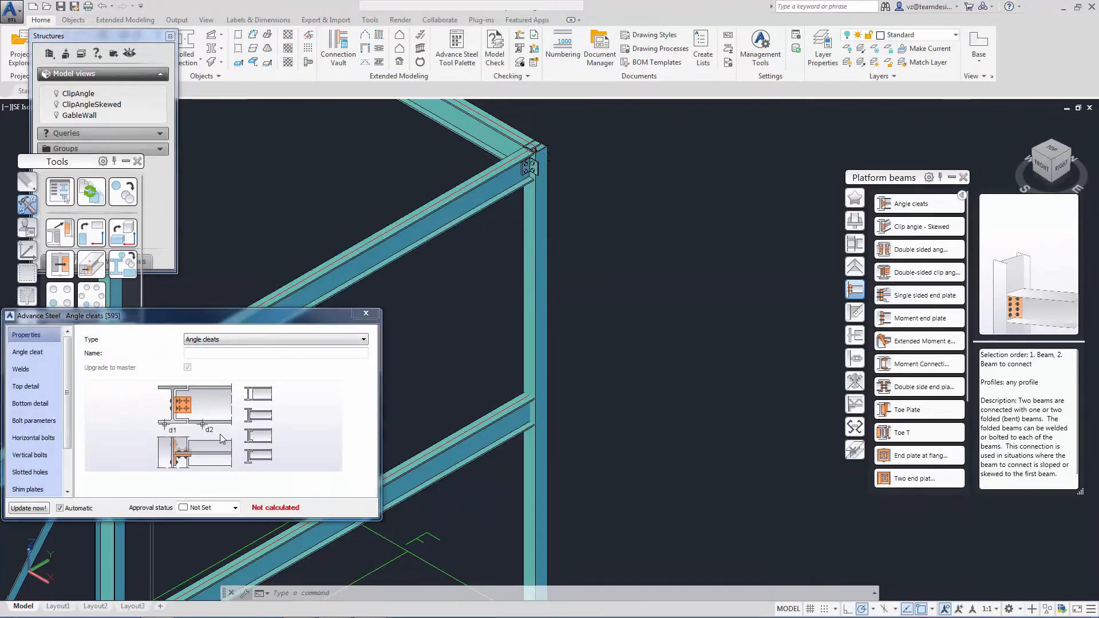
Set the cleat's angle profile to L75X55X5 from the Angle not identical DIN EN 10056-1 class.
click(29, 352)
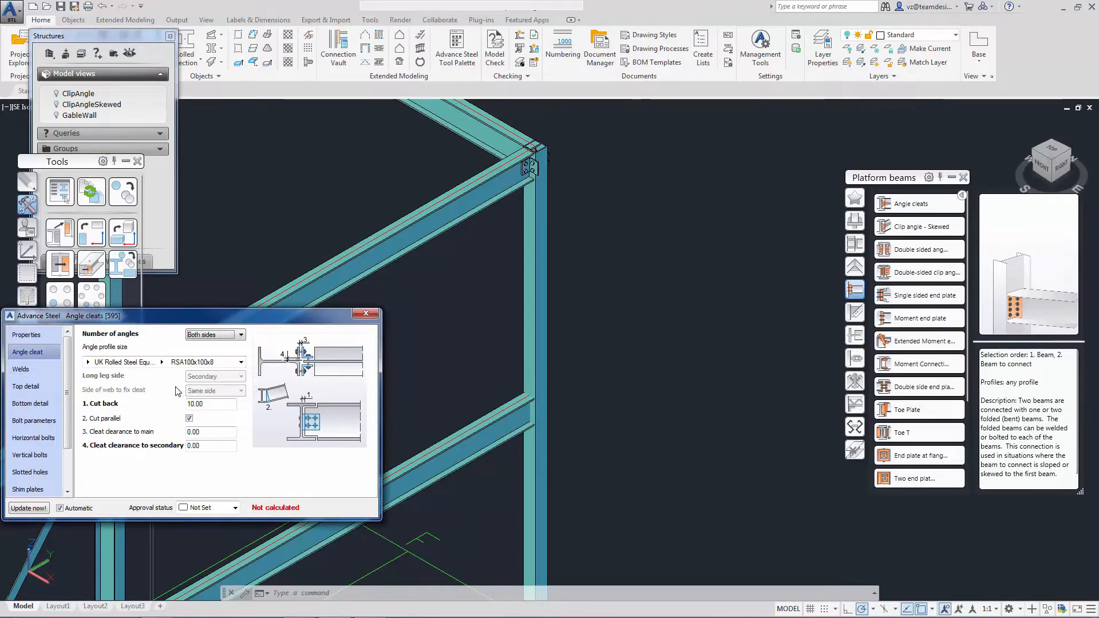
click(87, 363)
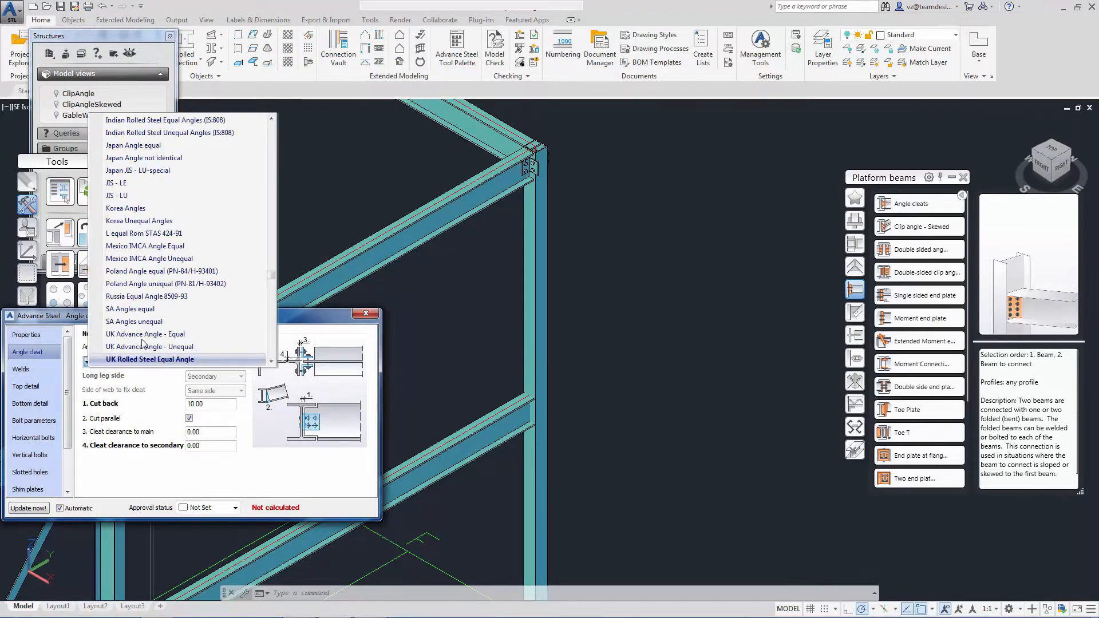
scroll(229, 312, up, 2)
drag(274, 269, 272, 127)
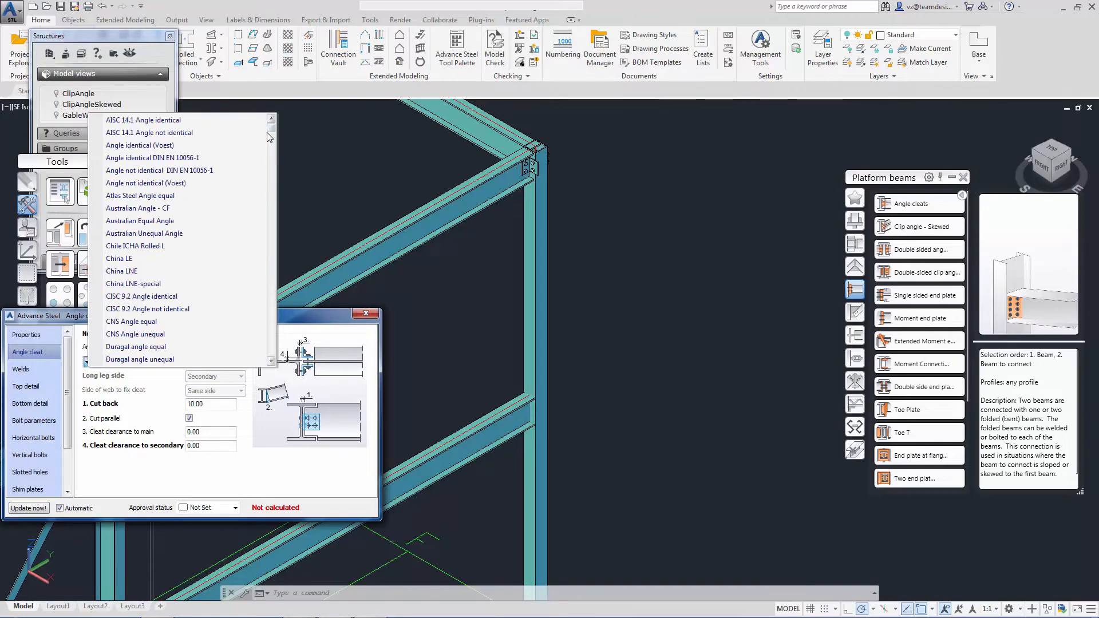
click(223, 173)
click(192, 362)
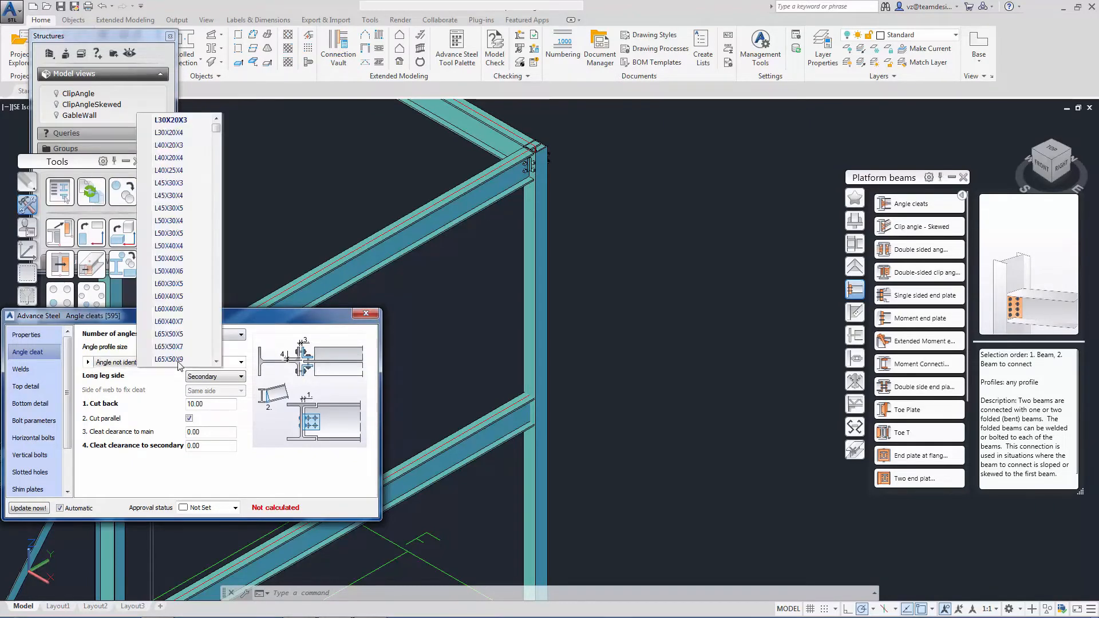
click(189, 309)
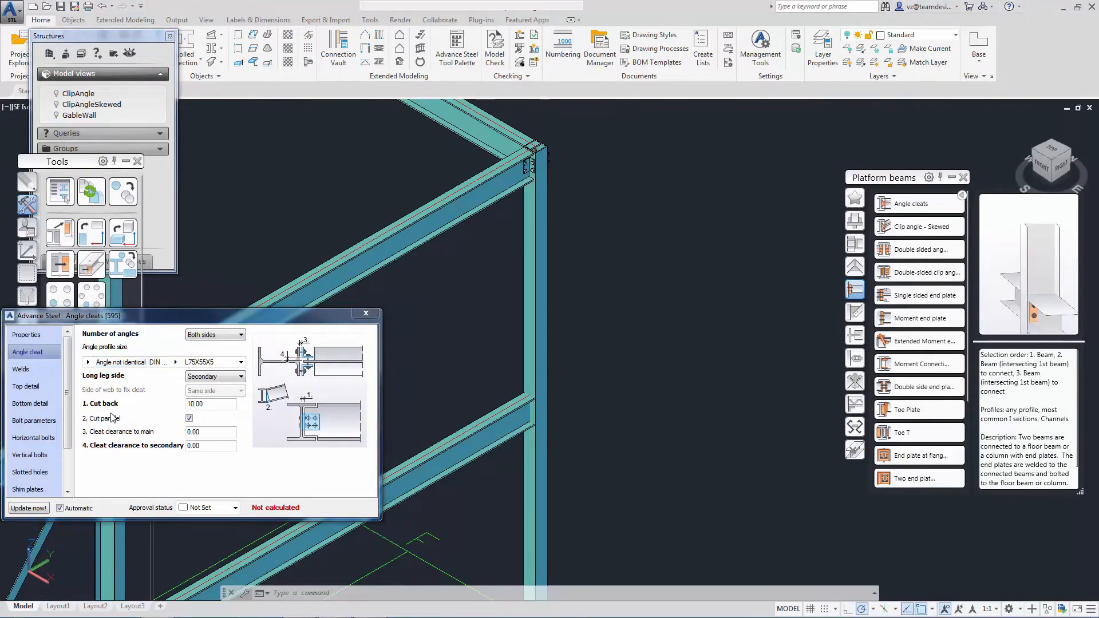
Weld the angle cleats at the main beam with a weld size of 4 mm.
click(47, 374)
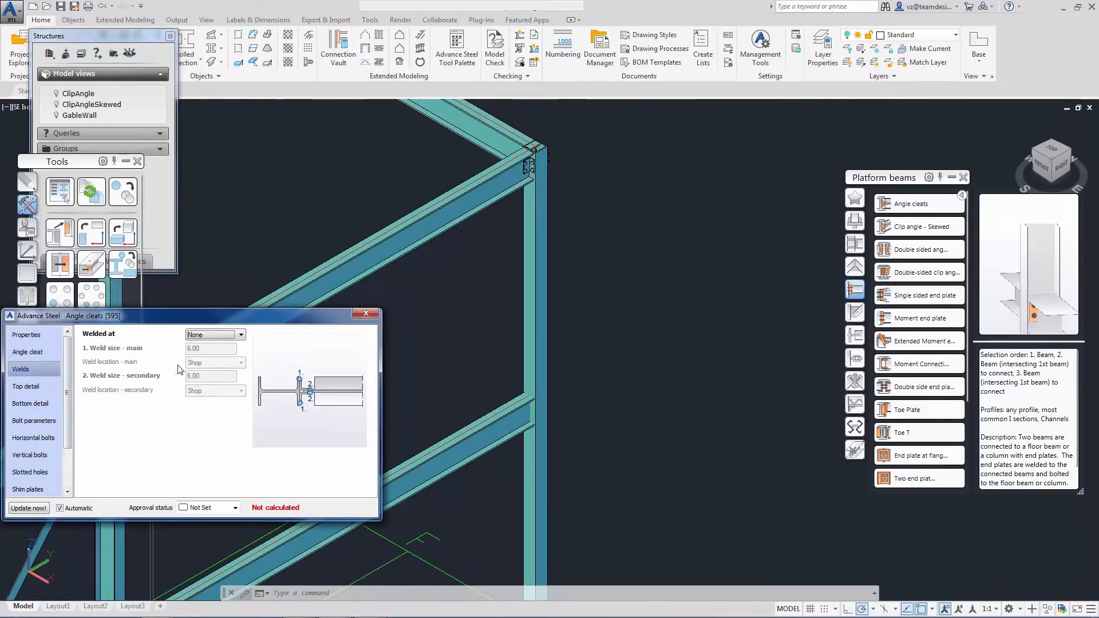
click(209, 335)
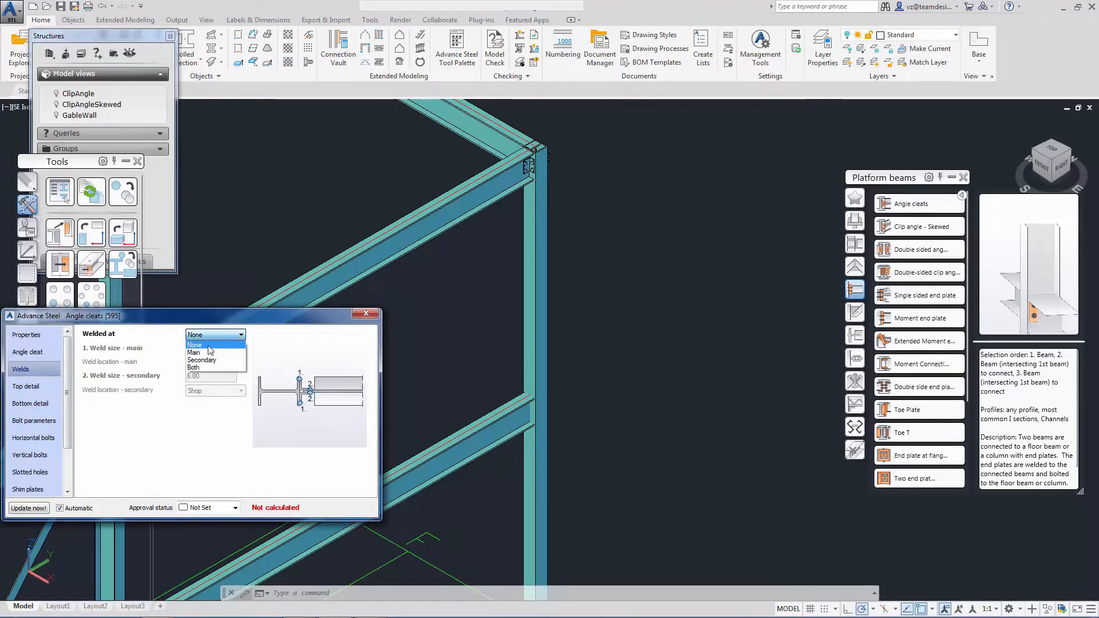
click(208, 353)
key(Tab)
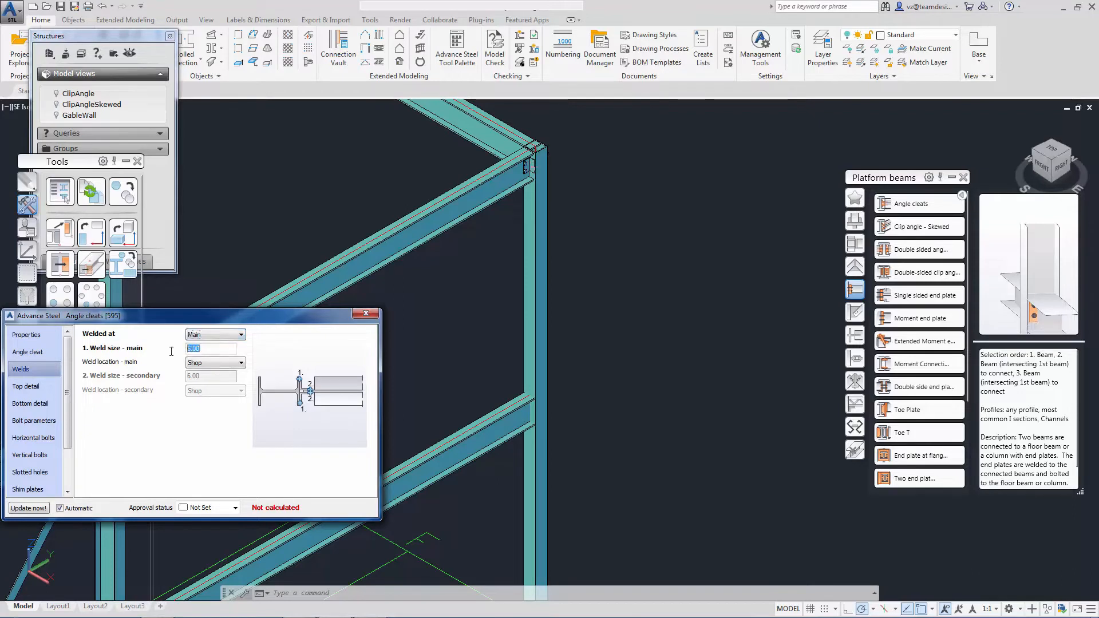
Set the bolt diameter to 16 mm and the horizontal bolts' back mark at the secondary beam to 45 mm.
click(44, 423)
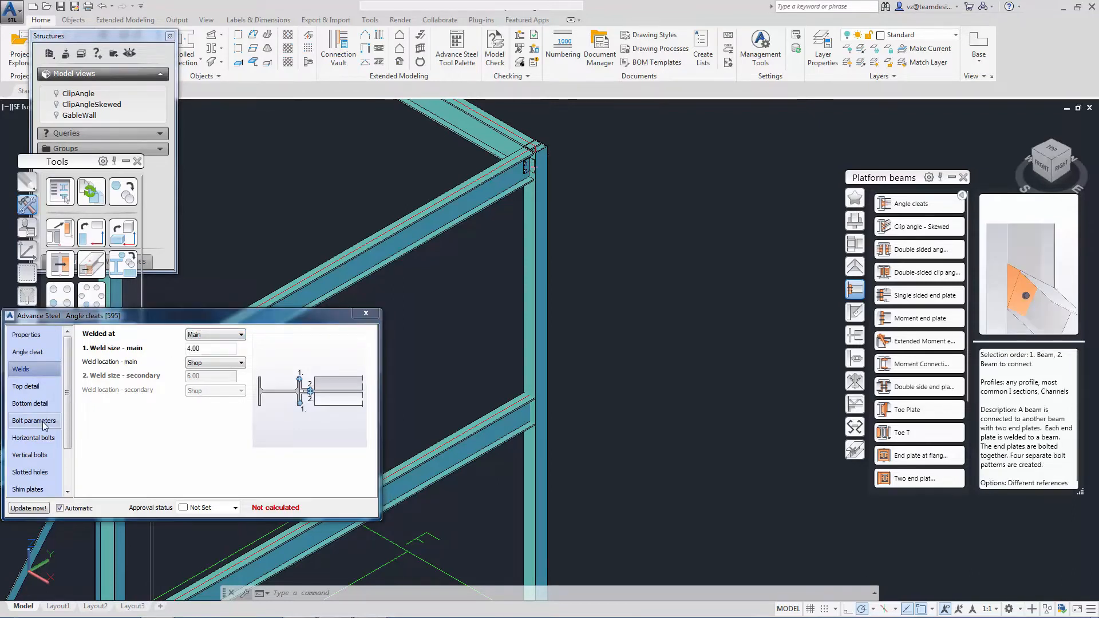
click(241, 335)
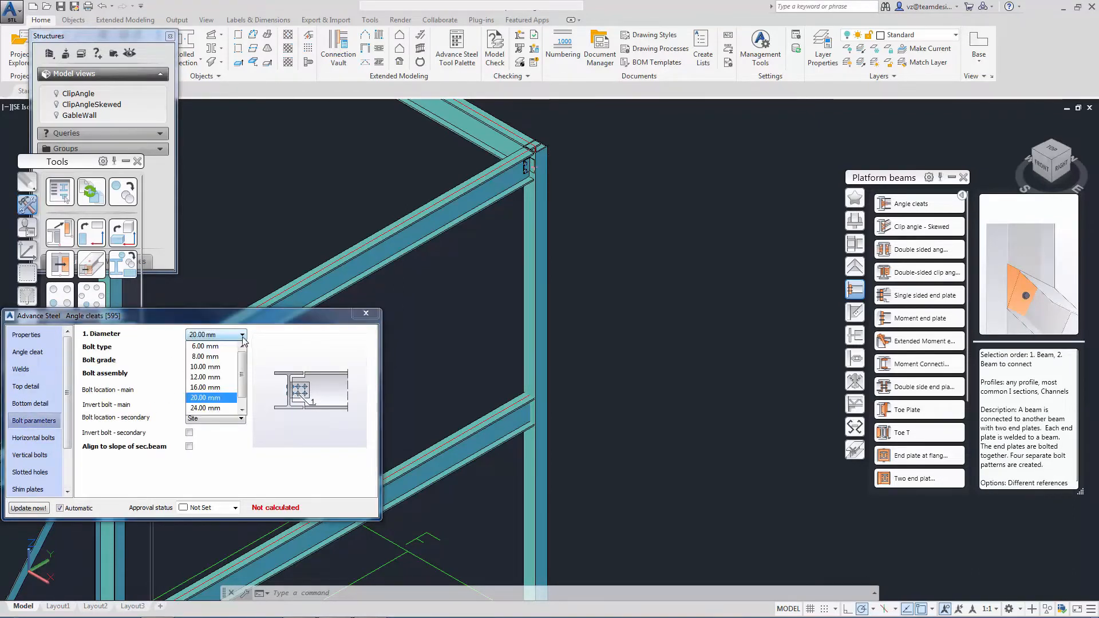
click(211, 387)
click(34, 438)
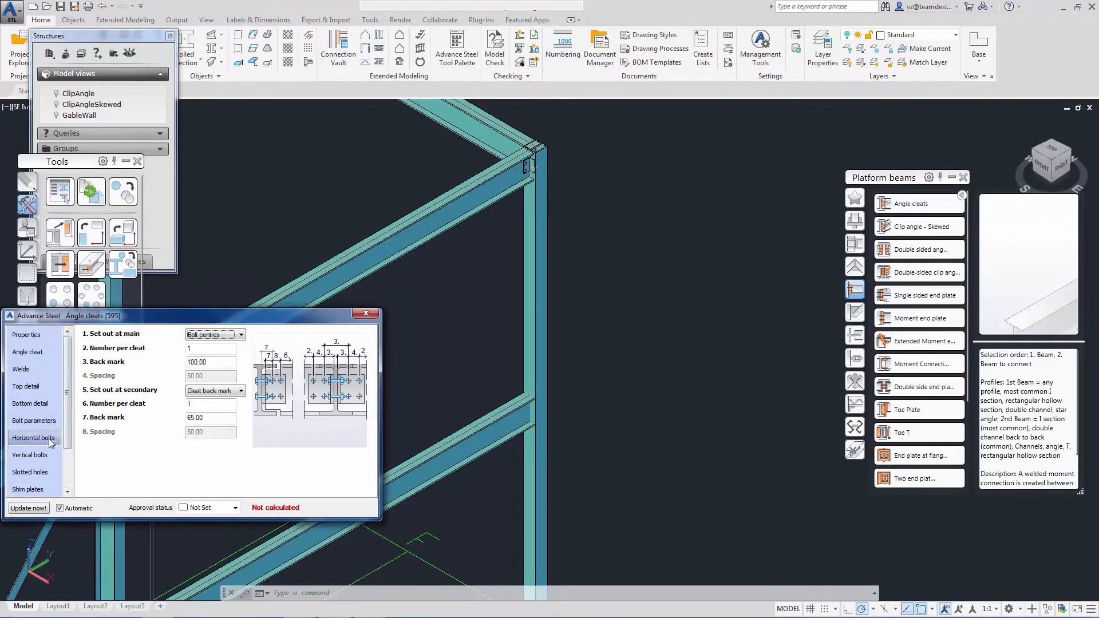
double_click(211, 417)
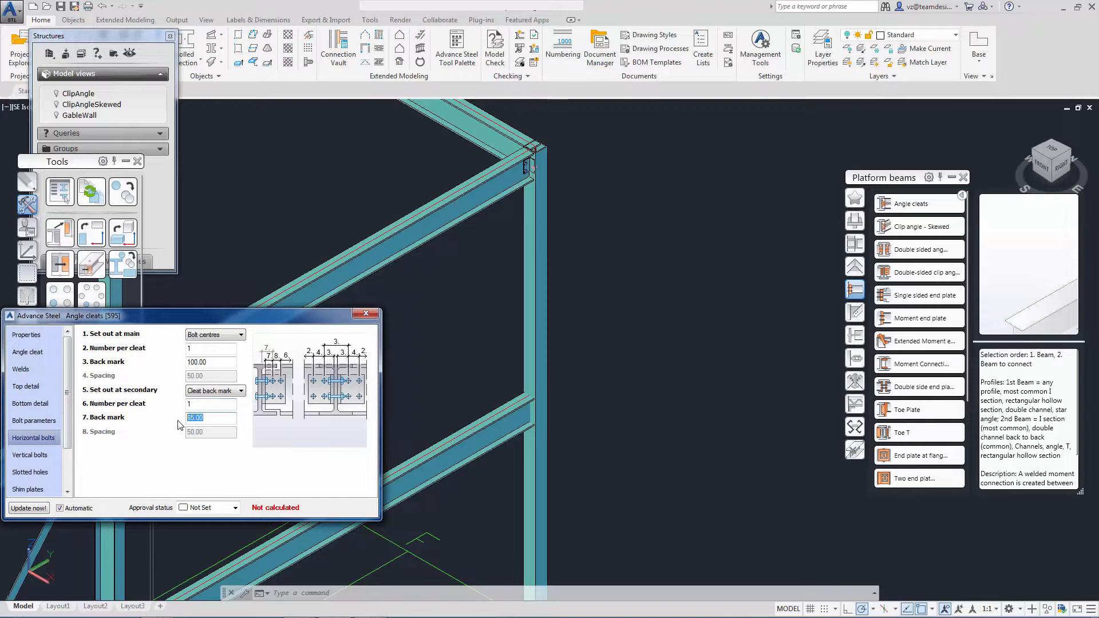
text(45)
Set out the vertical bolts as Cleat from sec, with three Group 1 lines and a start distance of 25 mm.
click(34, 456)
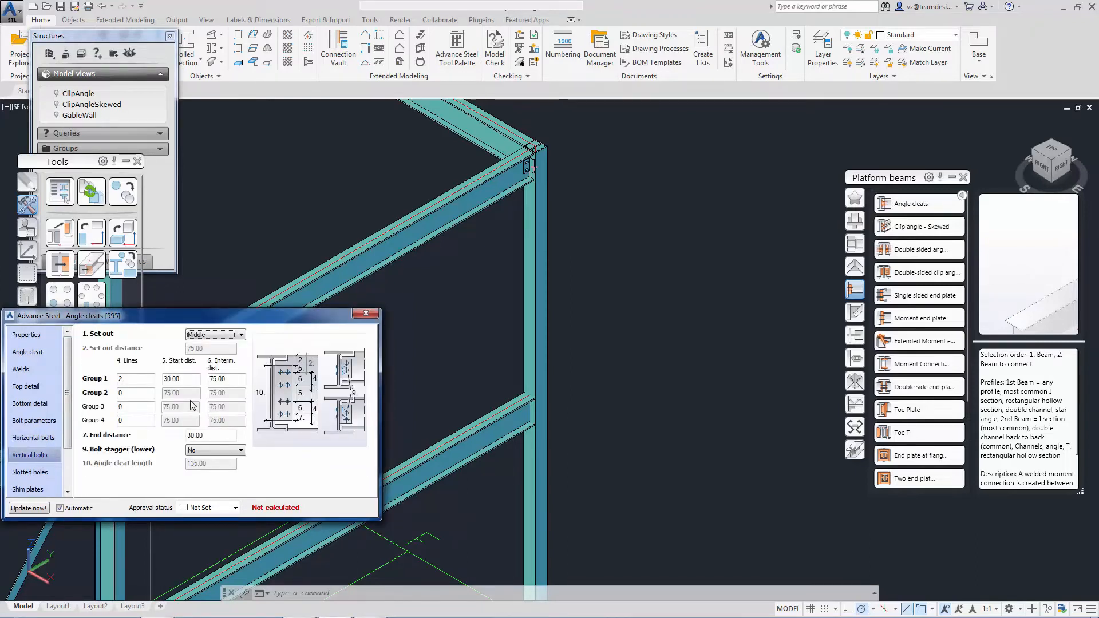
click(223, 335)
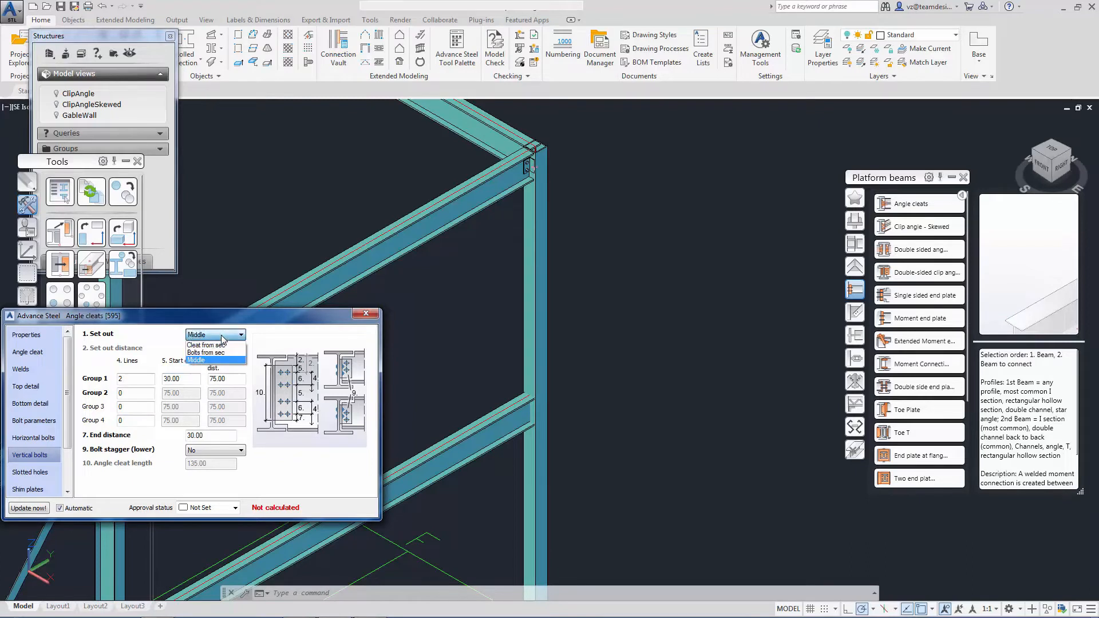
click(222, 346)
drag(217, 348, 111, 380)
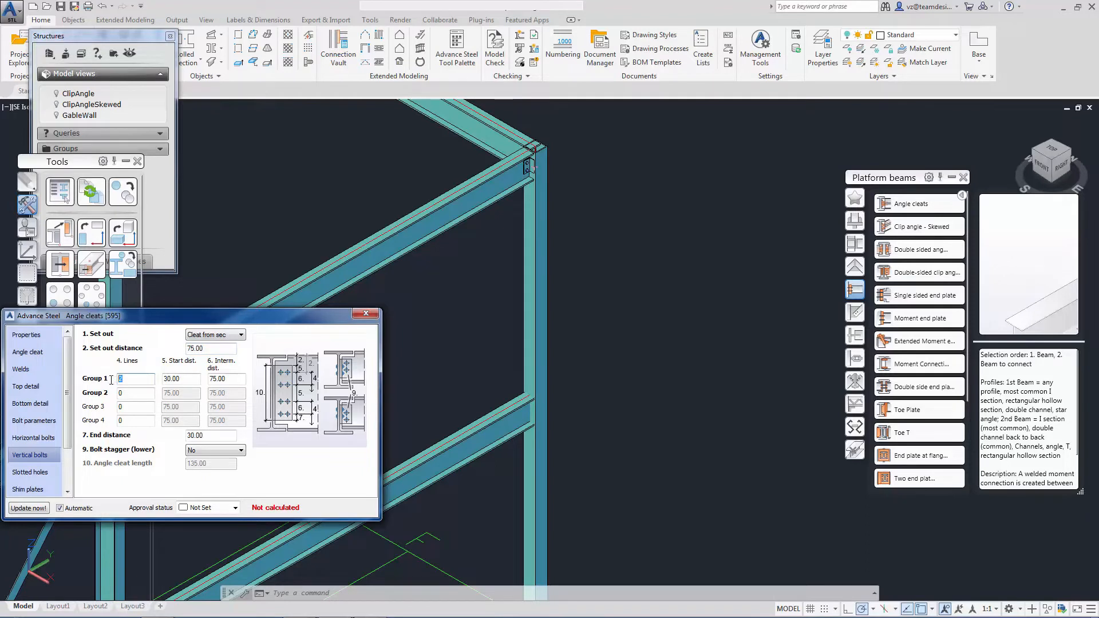
click(187, 380)
drag(188, 378, 154, 378)
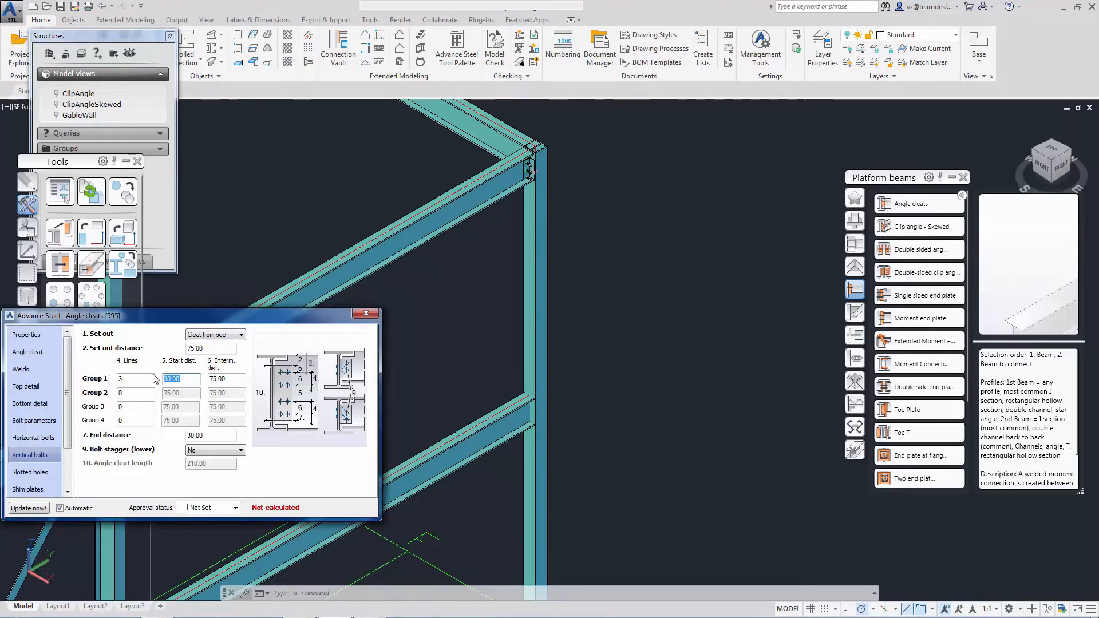
text(2)
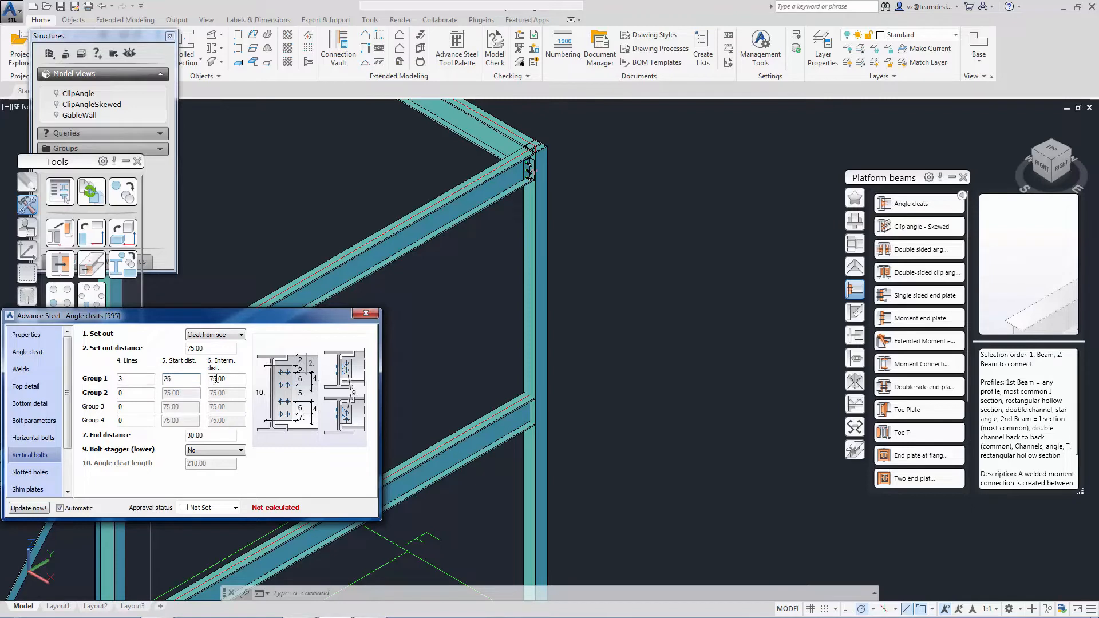
text(5)
Set the Group 1 intermediate distance to 50 mm and the end distance to 25 mm, and close the joint settings.
click(228, 378)
drag(230, 379, 192, 377)
text(50)
drag(219, 435, 179, 439)
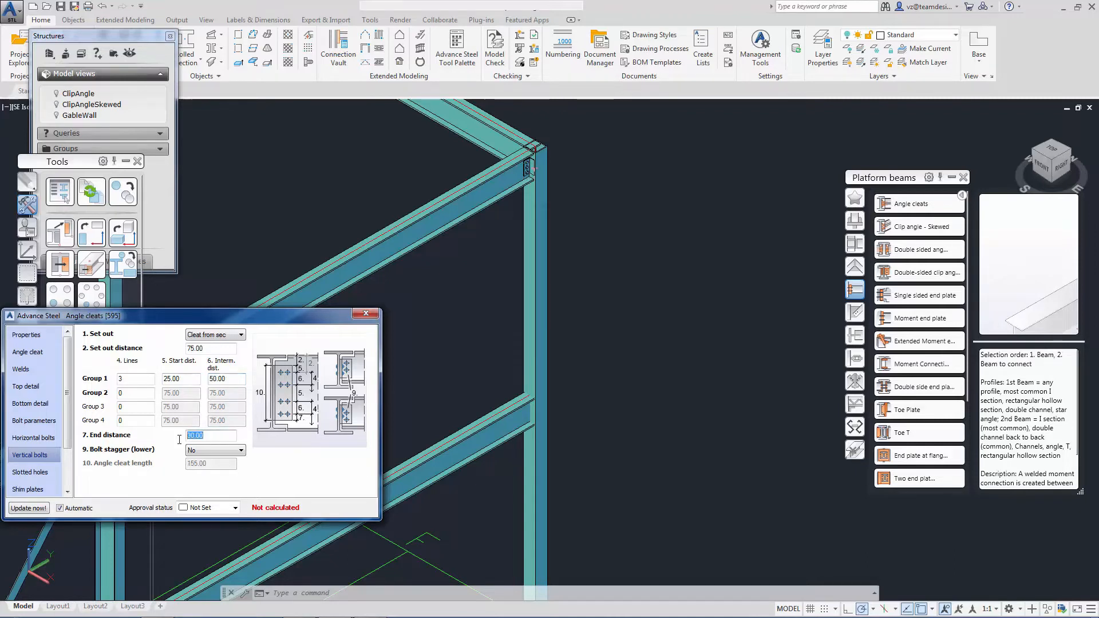
text(25)
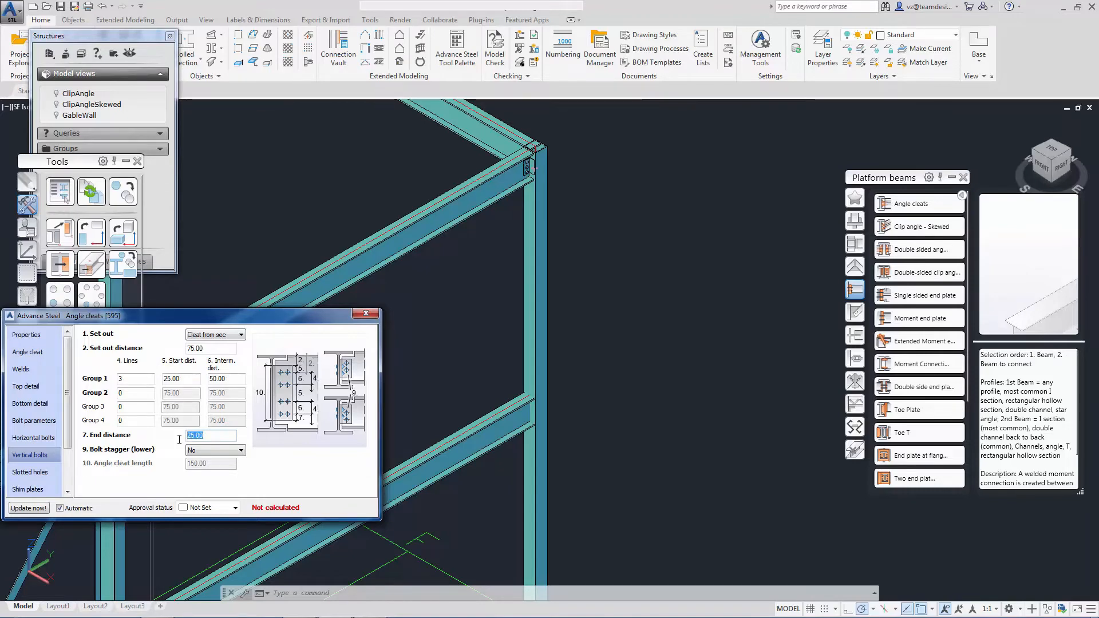
click(475, 458)
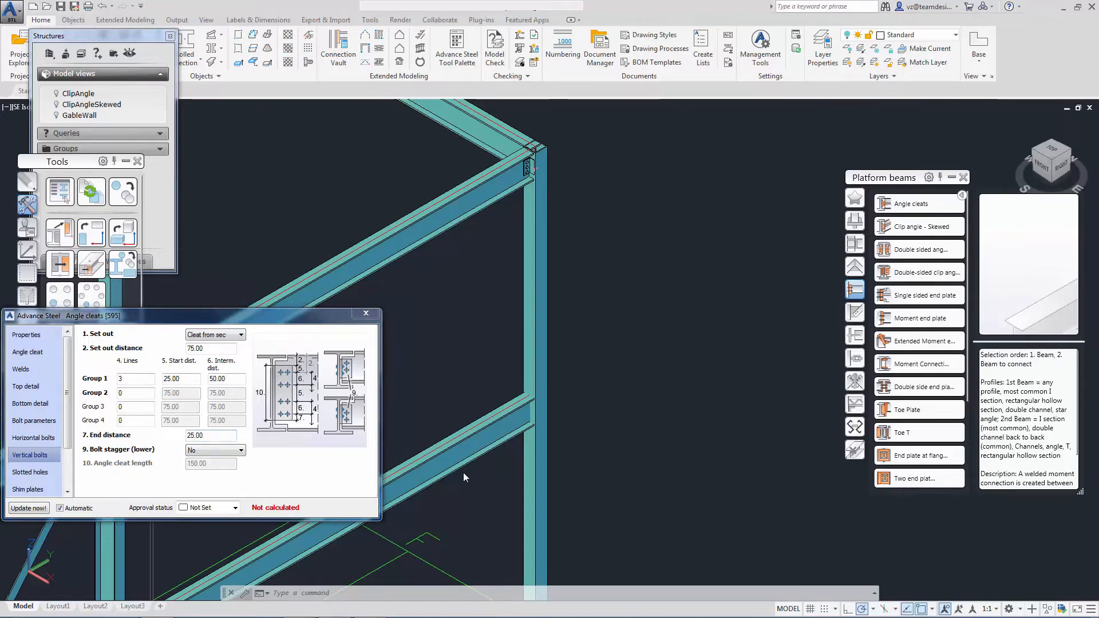
click(366, 313)
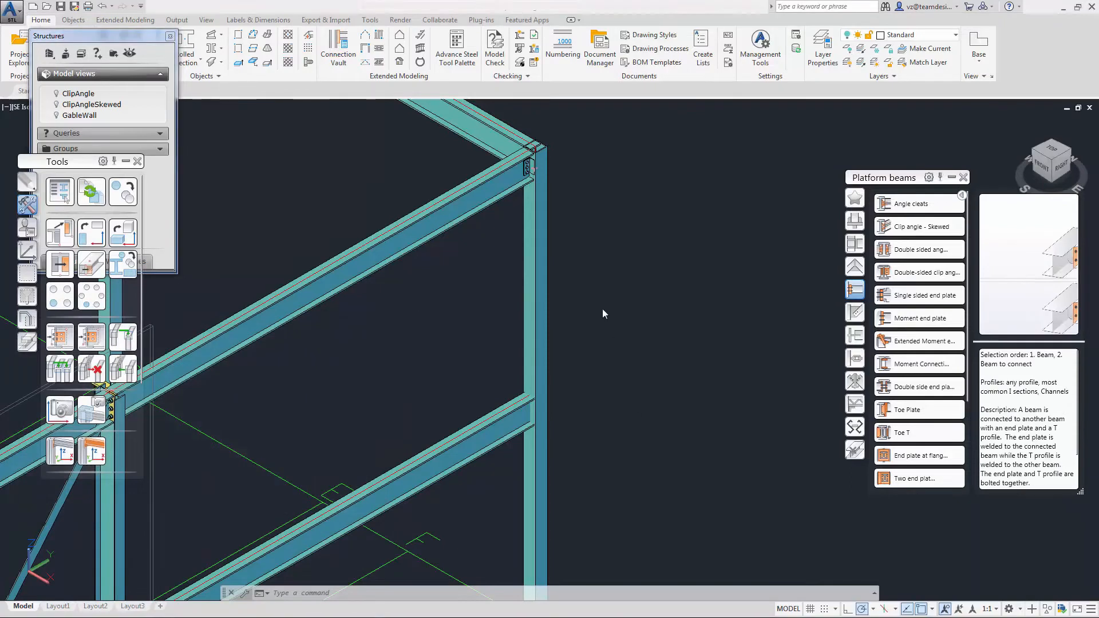
Copy the new angle cleats joint to multiple members, taking both gable wall corner columns as main beams and the five unconnected beams meeting them as attached beams.
click(93, 341)
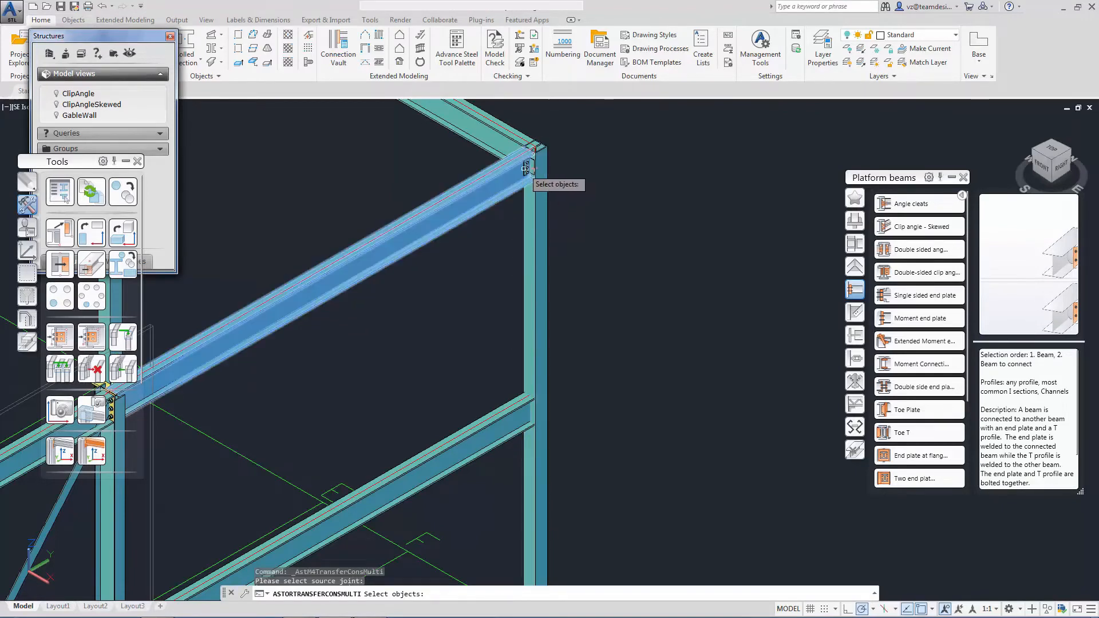
click(526, 167)
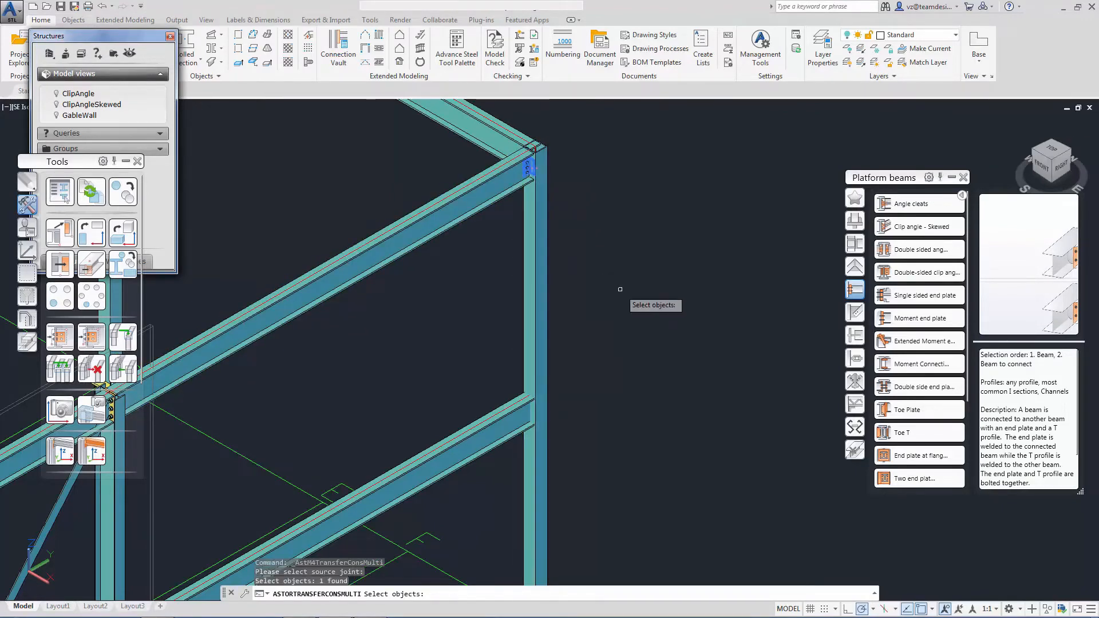
key(Return)
scroll(588, 292, down, 6)
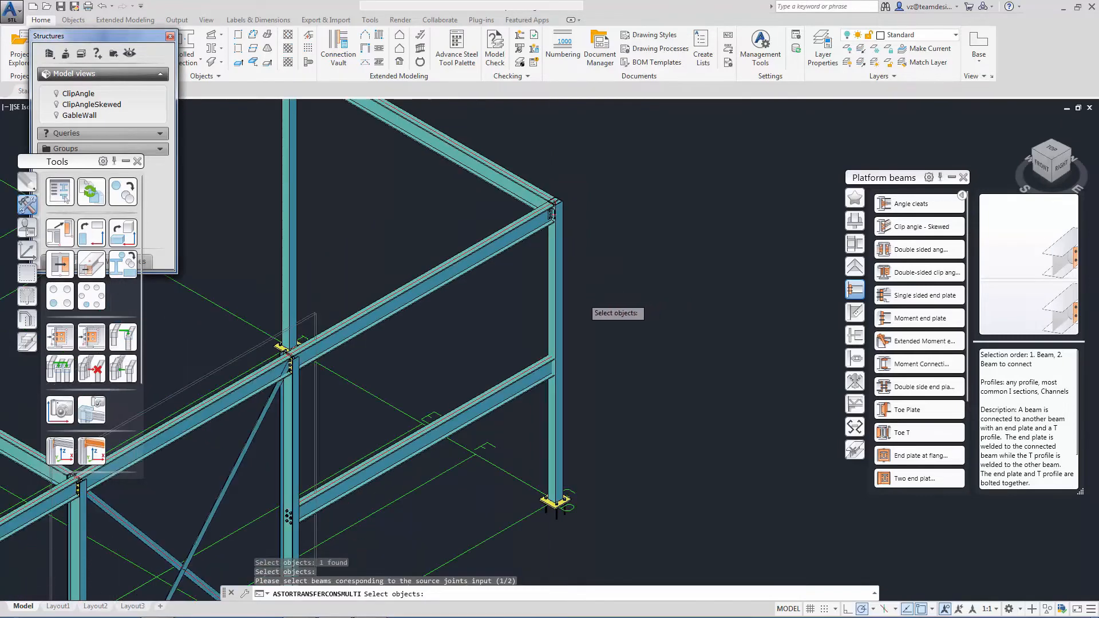
click(572, 293)
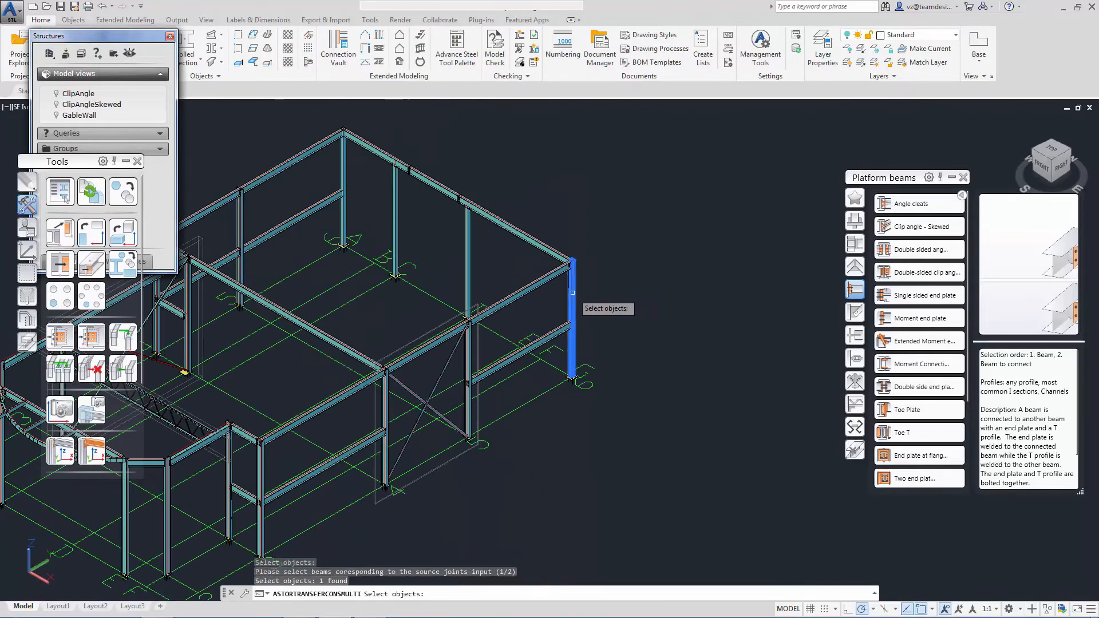
click(342, 178)
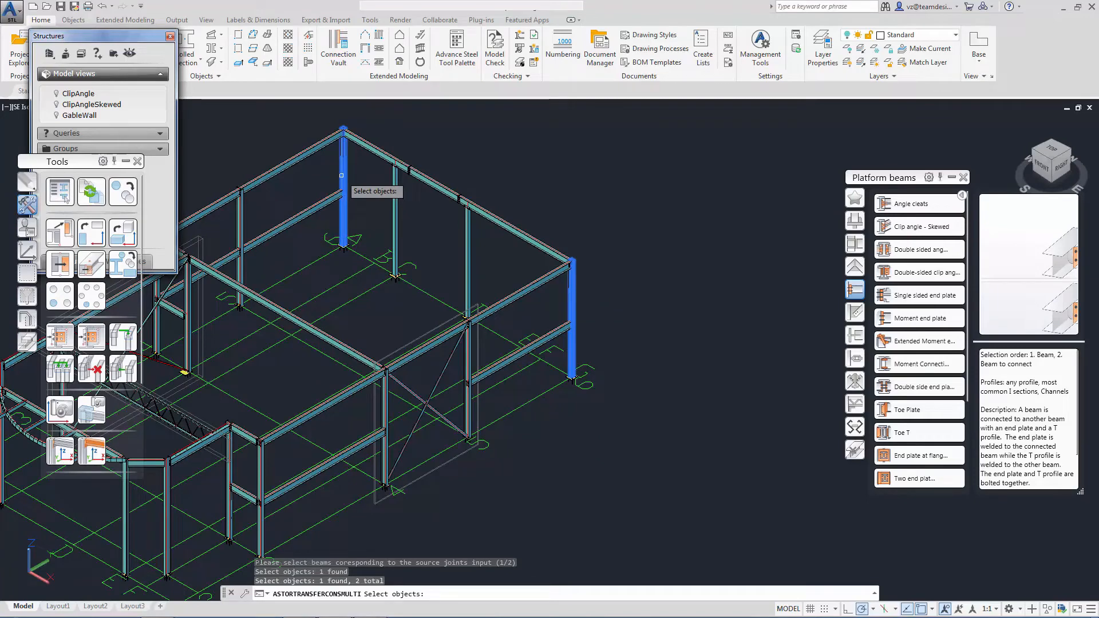
key(Return)
click(353, 144)
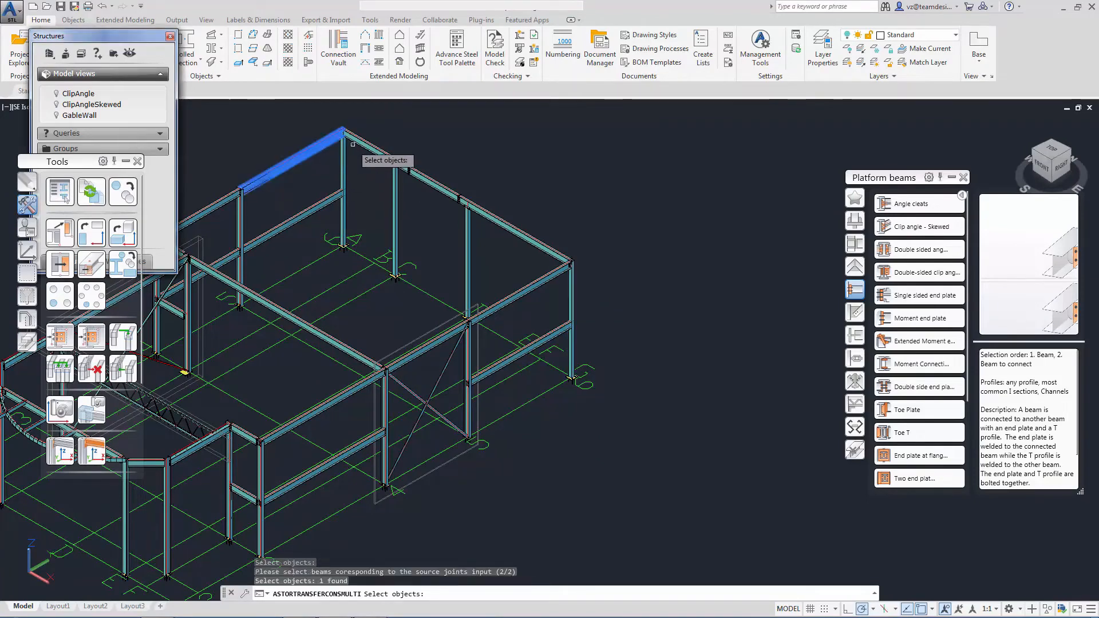
click(356, 145)
click(338, 197)
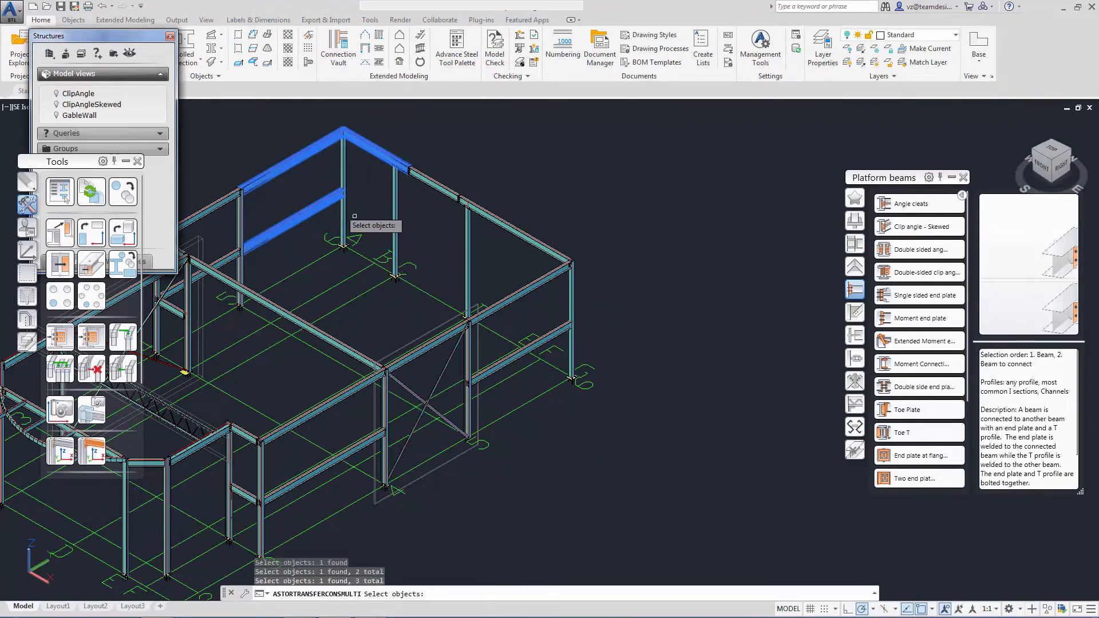
click(548, 246)
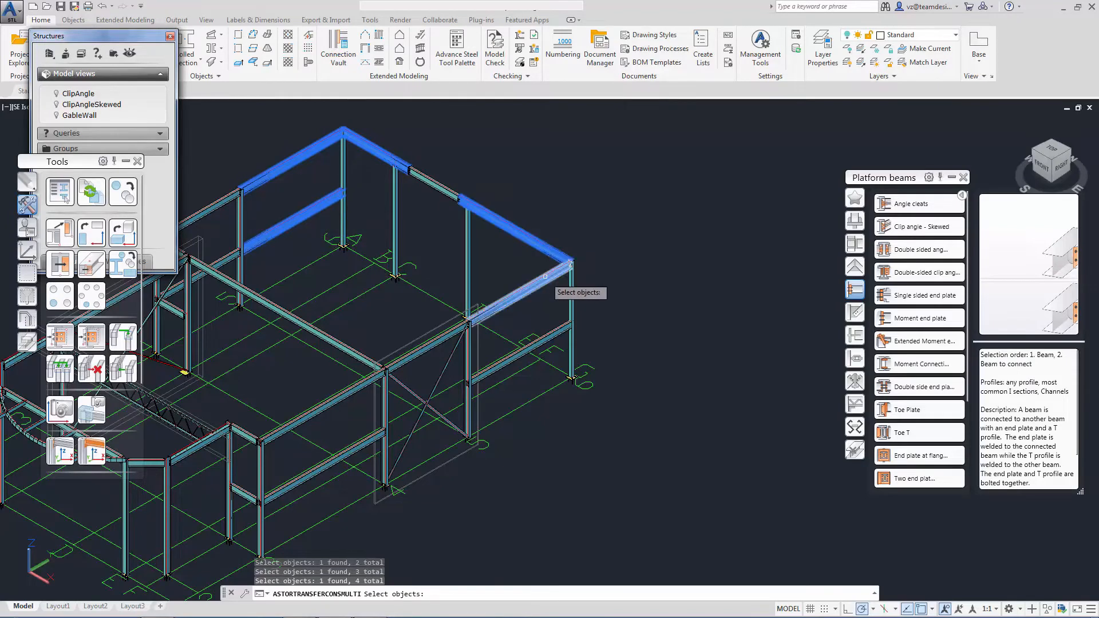
click(555, 332)
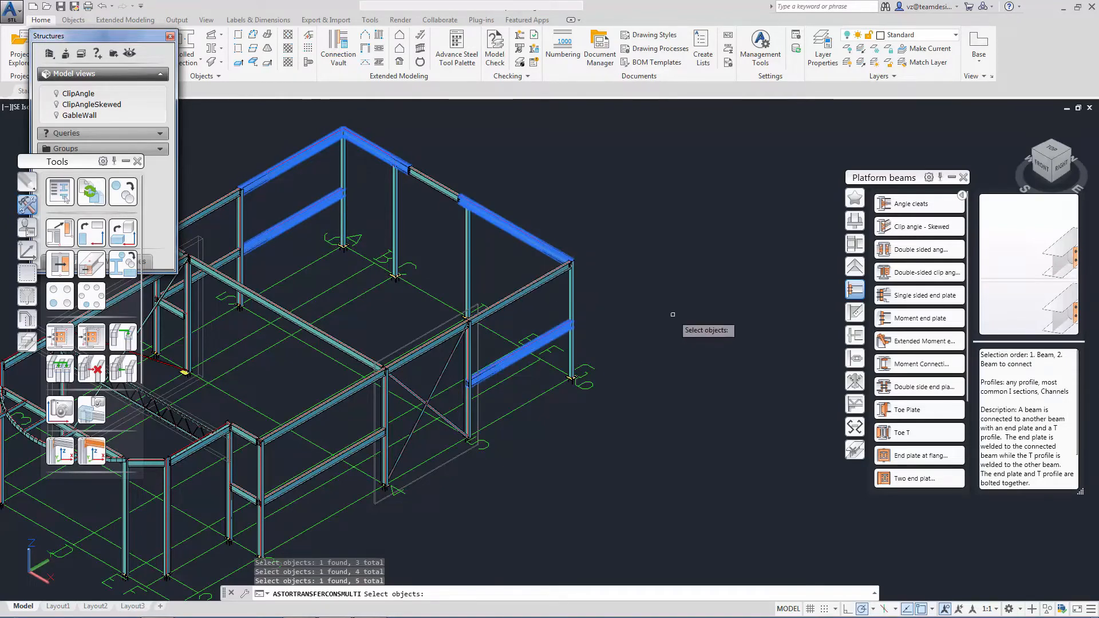
key(Return)
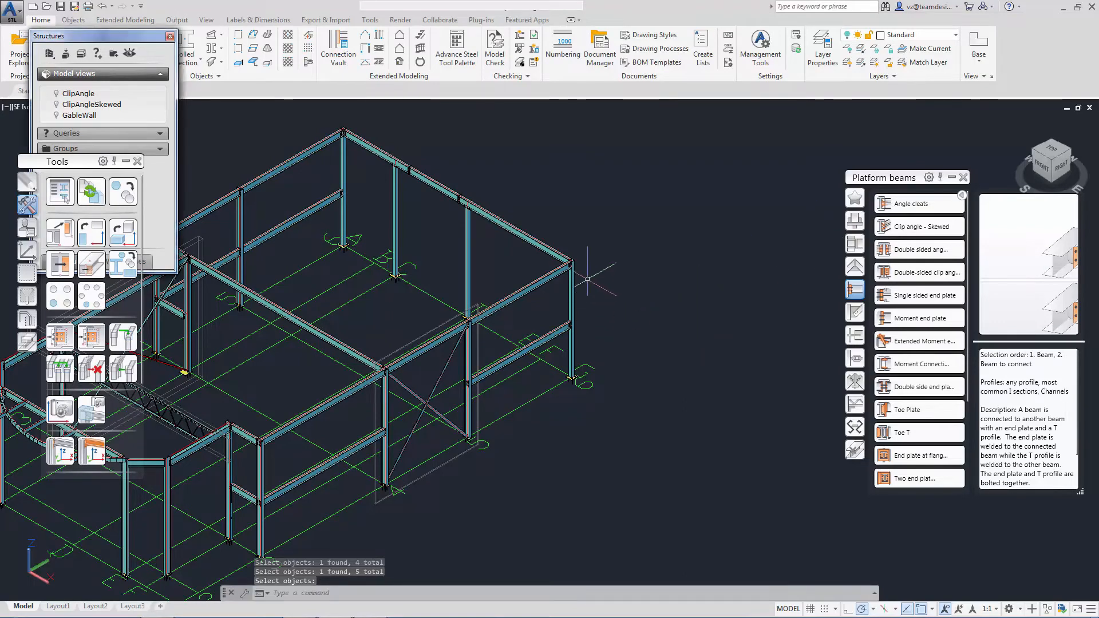
Examine the copied angle cleats at both gable wall corner columns.
middle_drag(596, 274, 549, 293)
scroll(549, 293, up, 5)
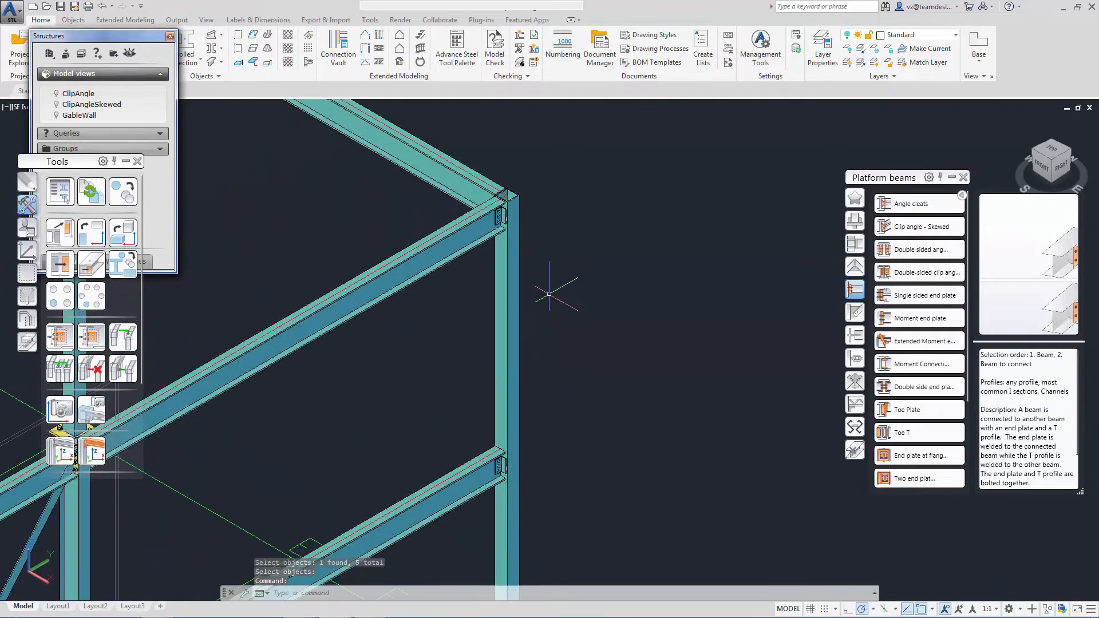
scroll(549, 293, down, 5)
scroll(452, 249, up, 5)
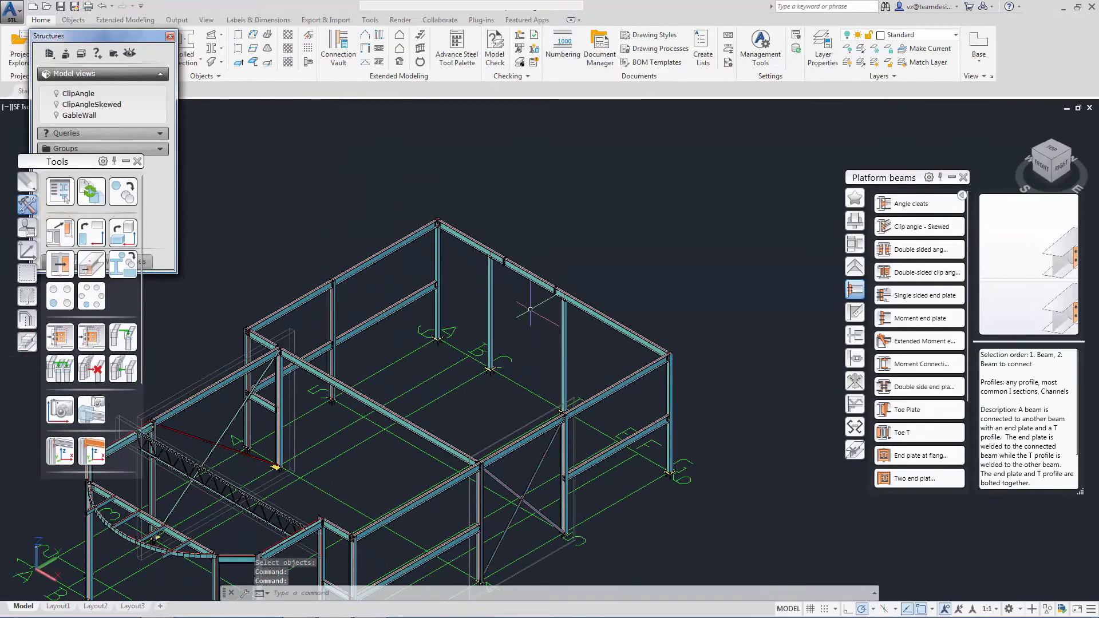
scroll(452, 249, up, 2)
scroll(448, 245, down, 3)
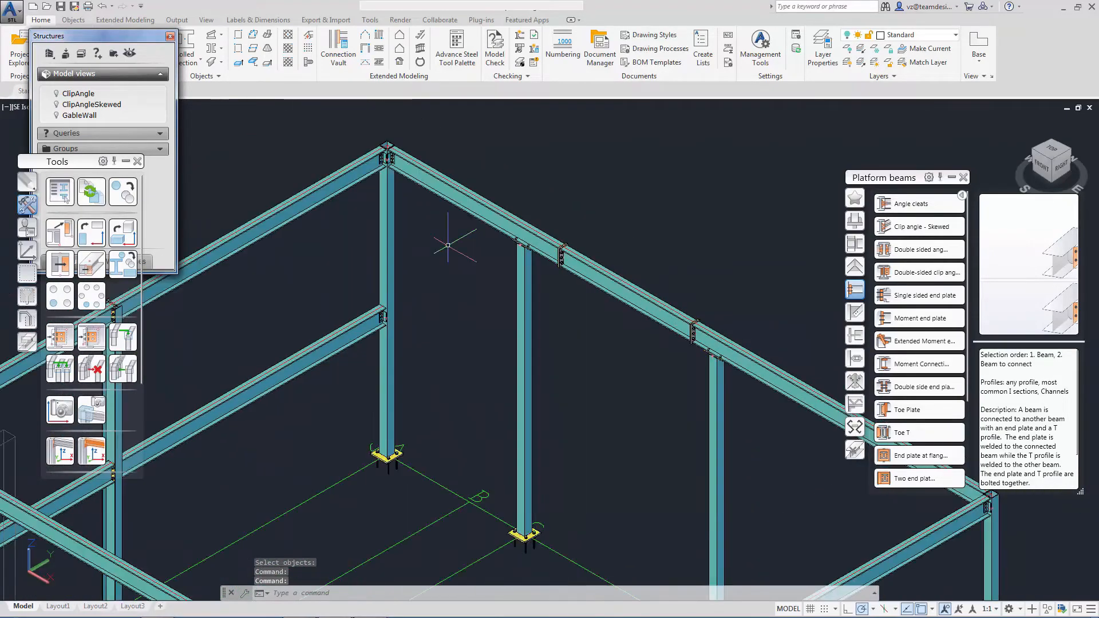
Activate the ClipAngleSkewed model view to isolate the two columns and the beam between them.
click(1054, 163)
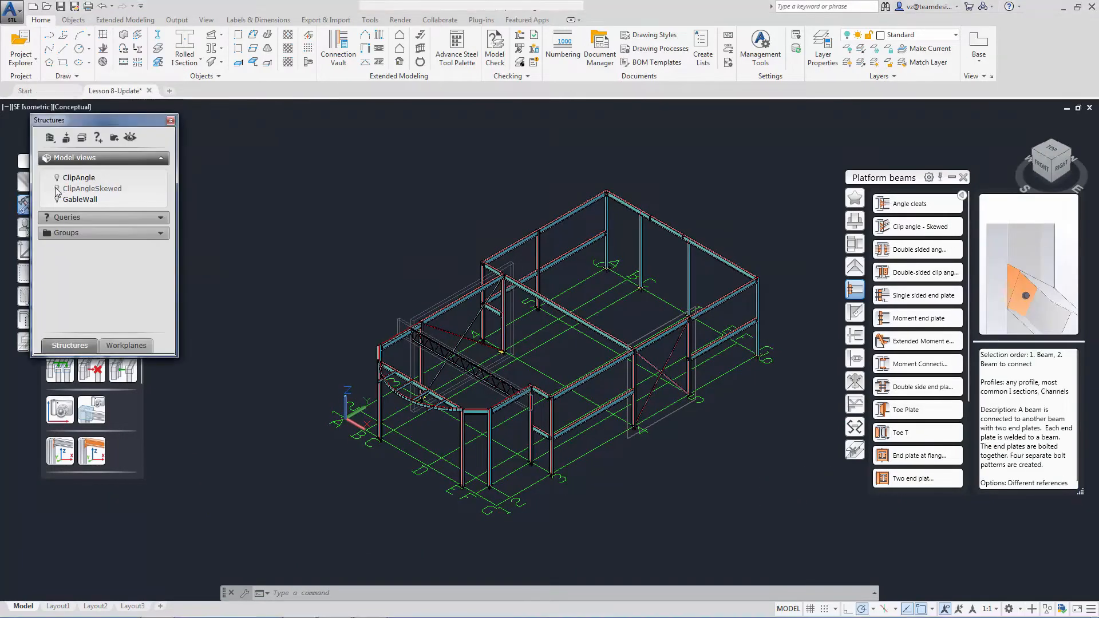
click(56, 189)
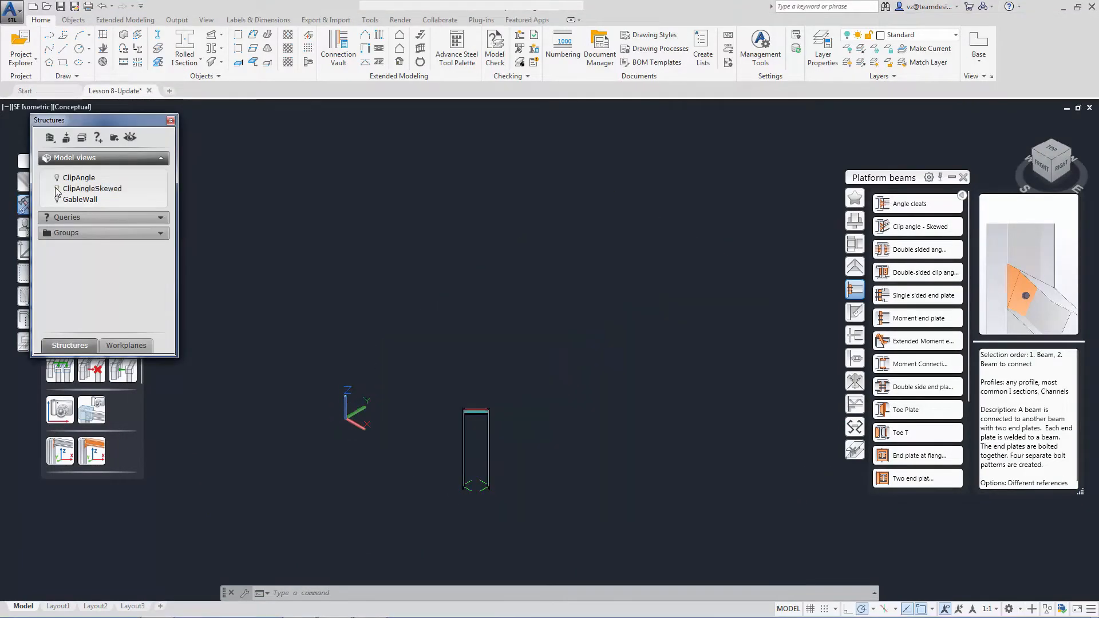
scroll(447, 456, up, 4)
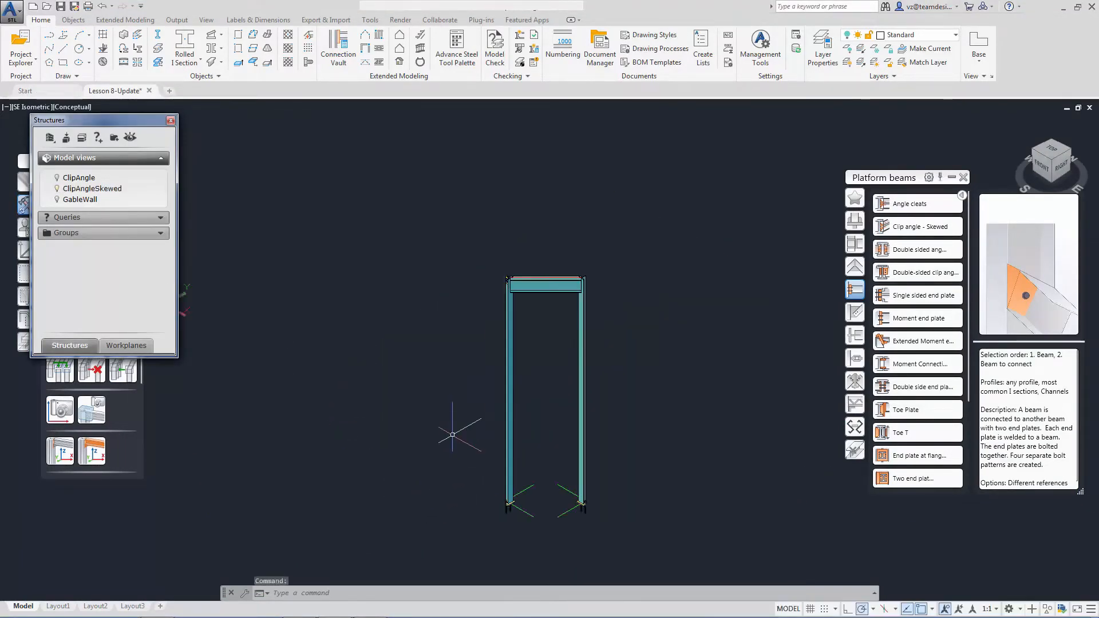
scroll(548, 355, up, 4)
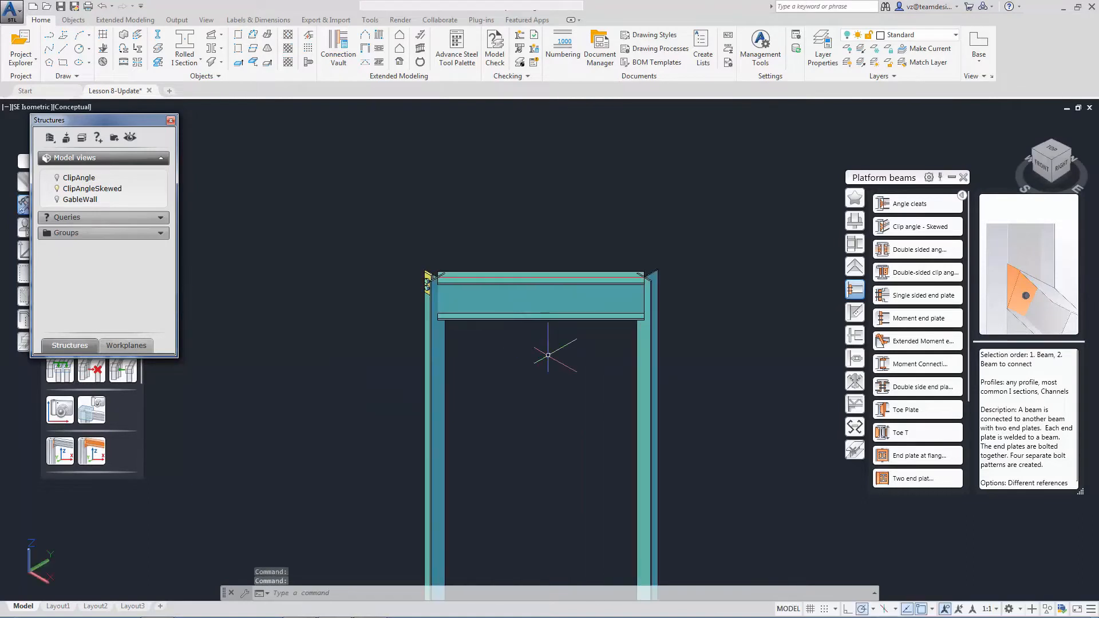
Insert a skewed clip angle connection with the left column as main beam and the horizontal beam as the attached beam.
mouse_move(901, 231)
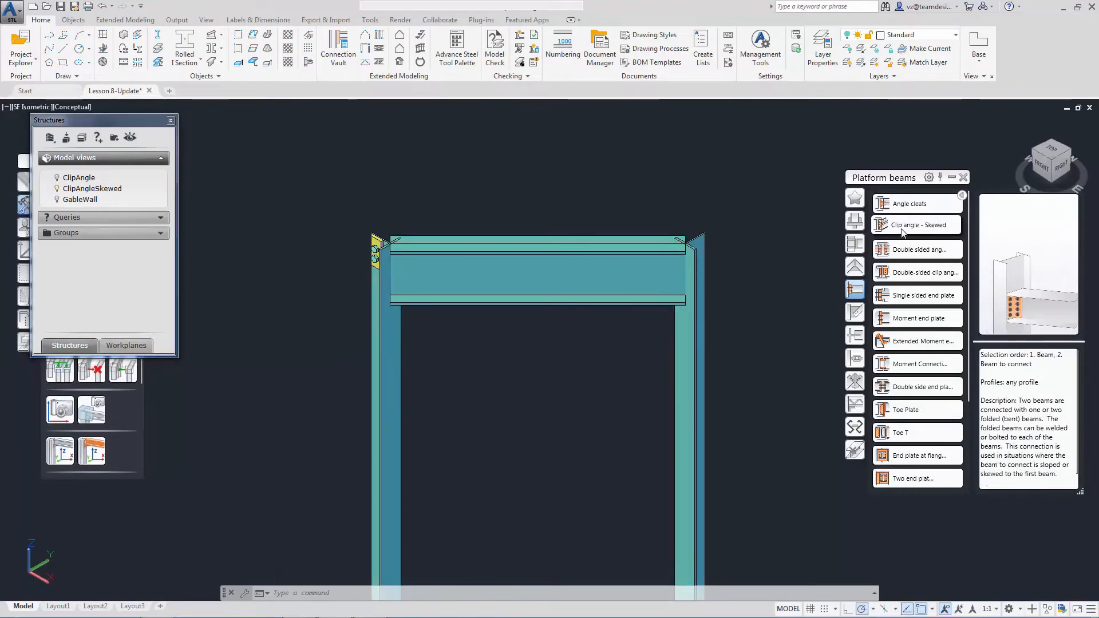
click(903, 226)
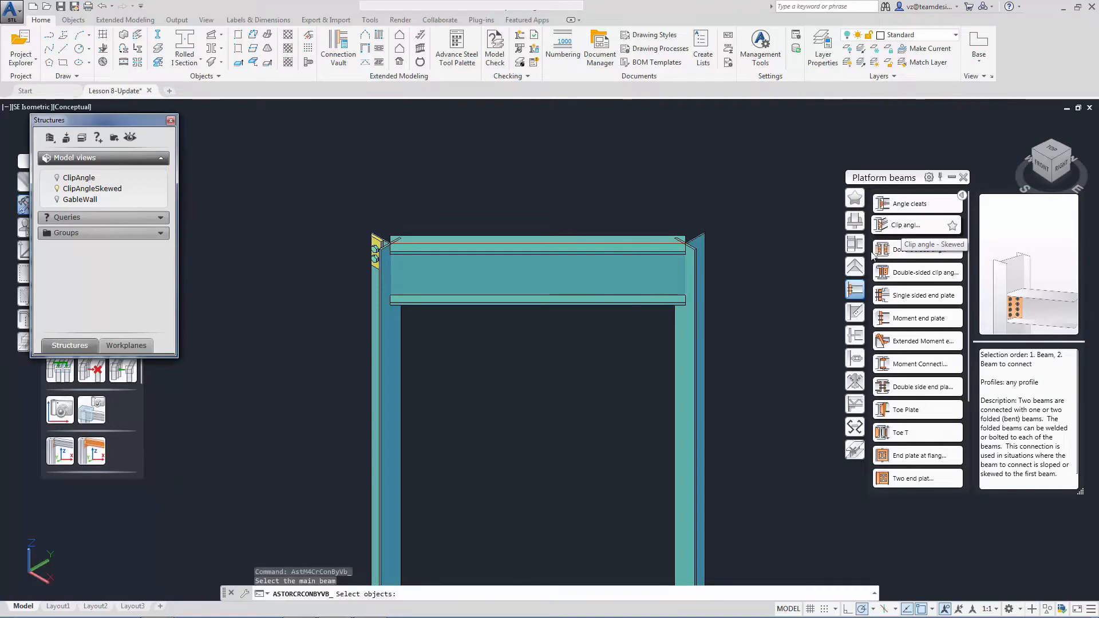
click(387, 395)
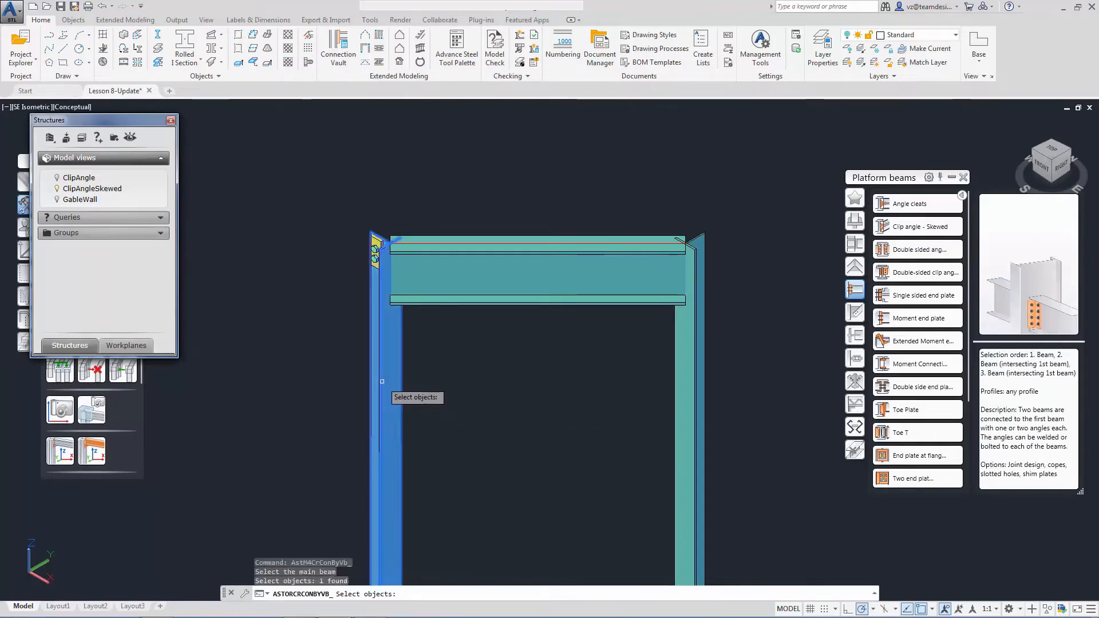
key(Return)
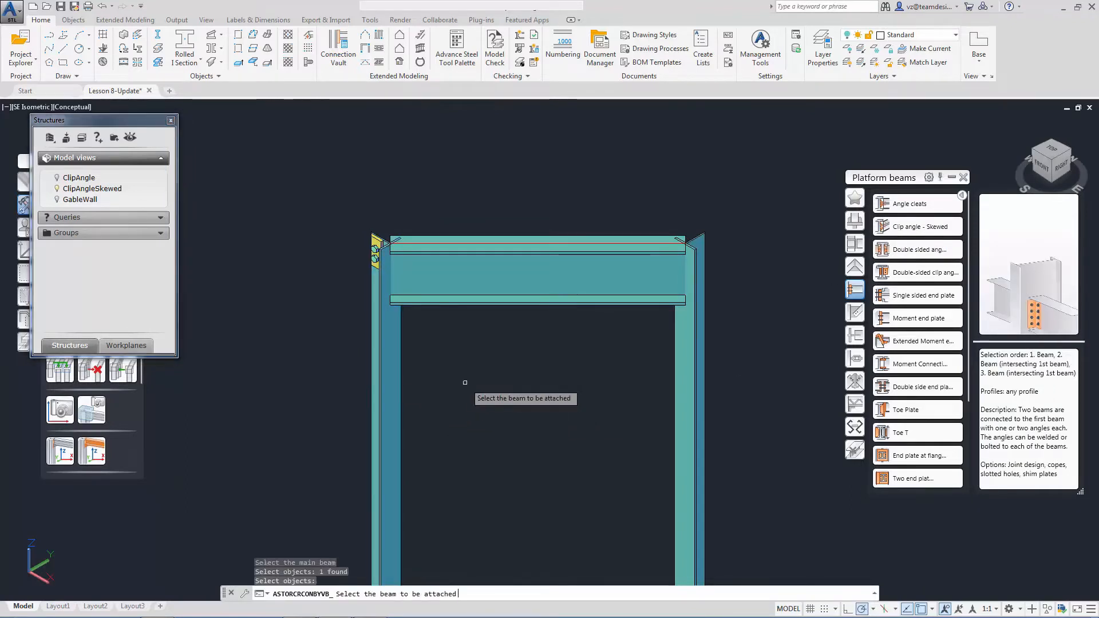
click(459, 301)
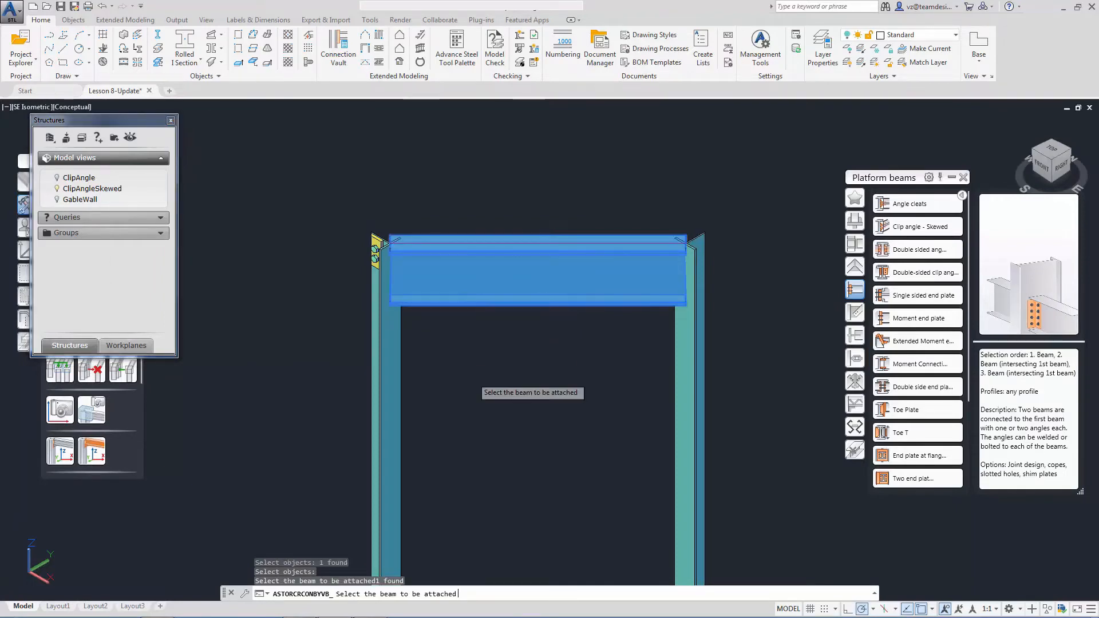
key(Return)
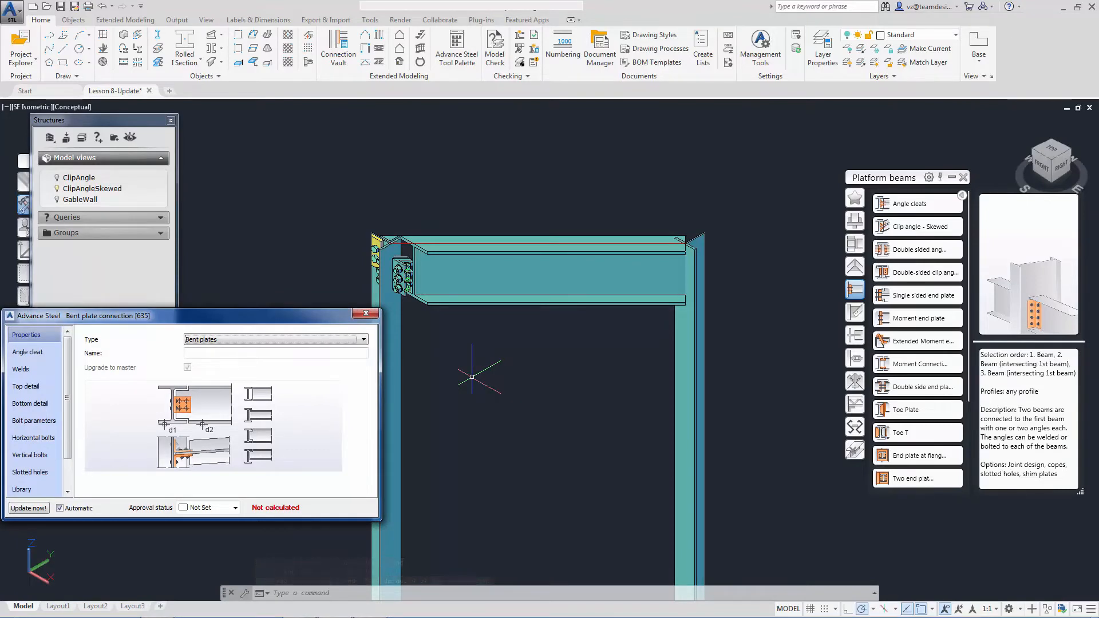
Connect the bent plate on the other side and weld it at the main member with weld size 4.
click(23, 370)
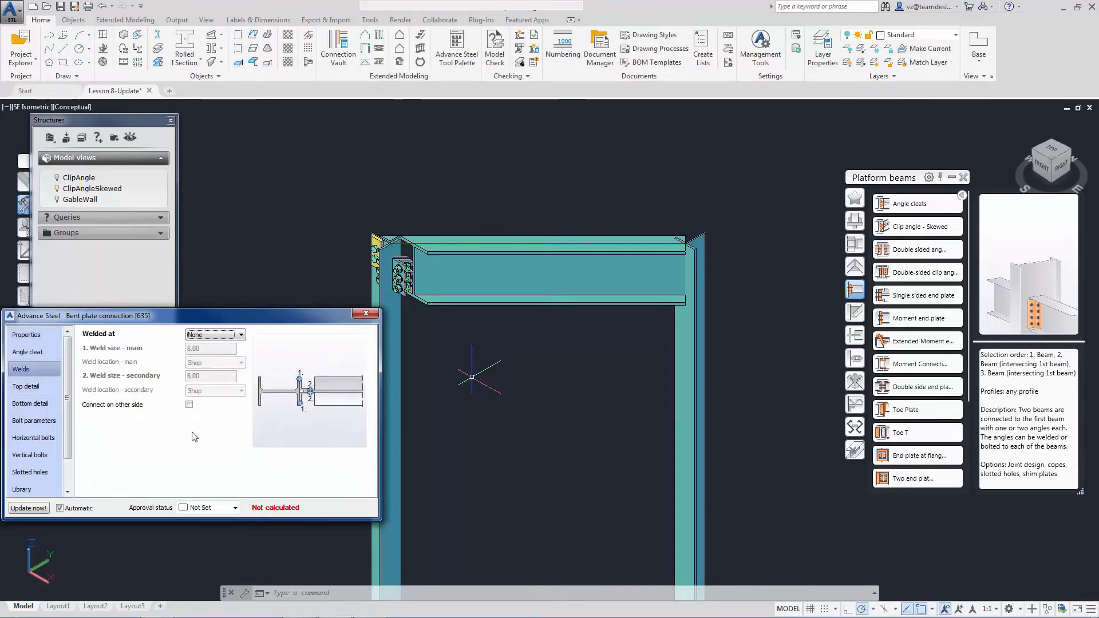
click(188, 405)
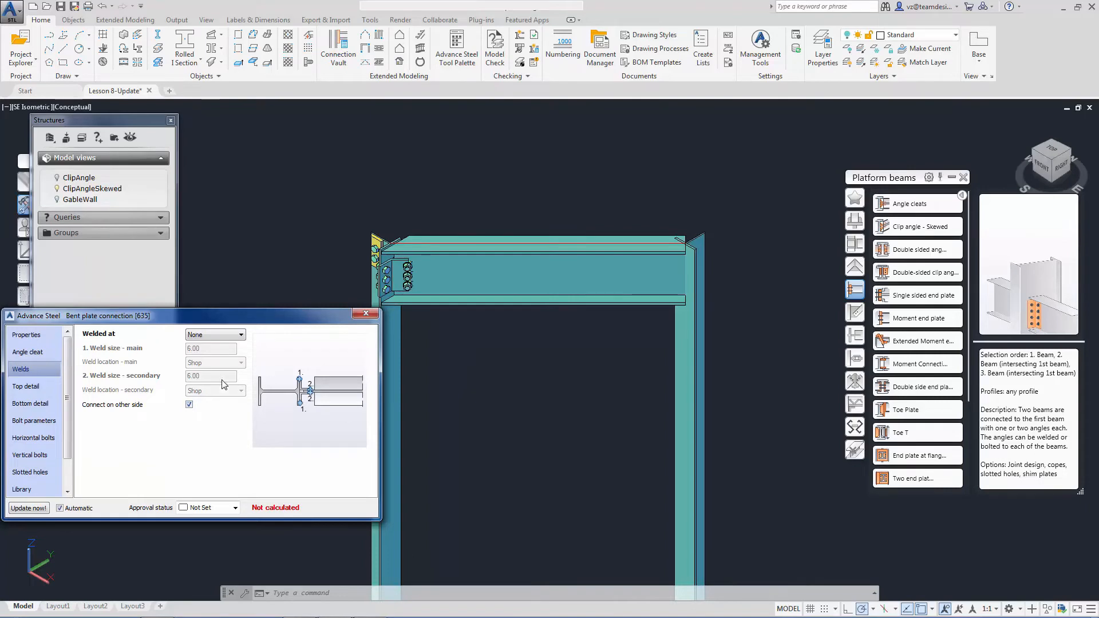
click(218, 335)
click(217, 351)
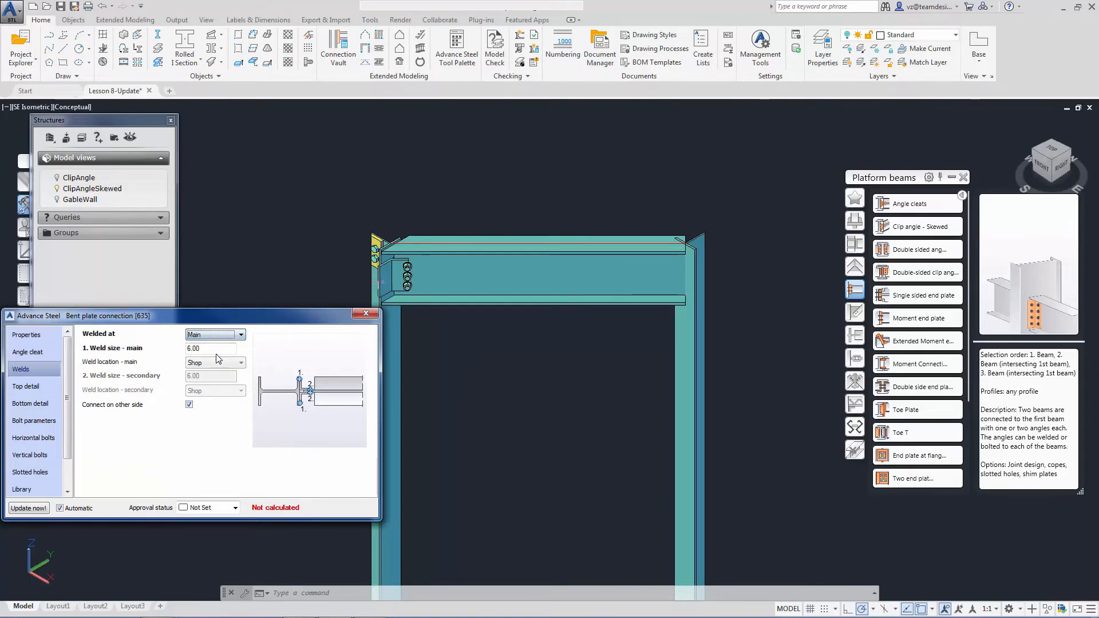
double_click(217, 349)
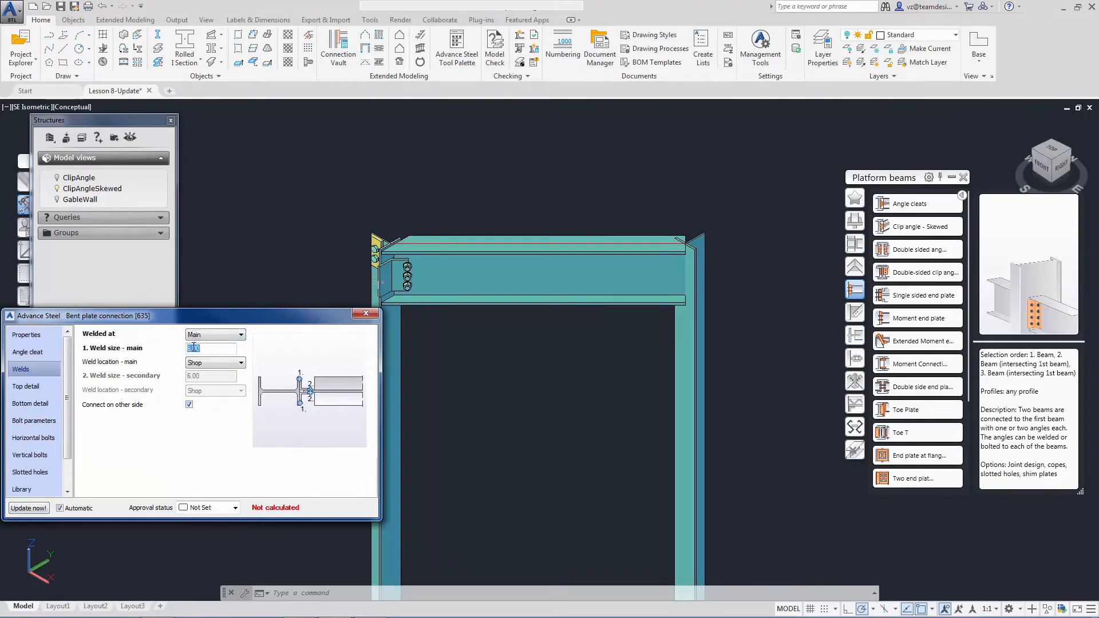
text(4)
Set the angle cleat's leg length to 60 at the main member and 150 at the secondary member.
click(43, 355)
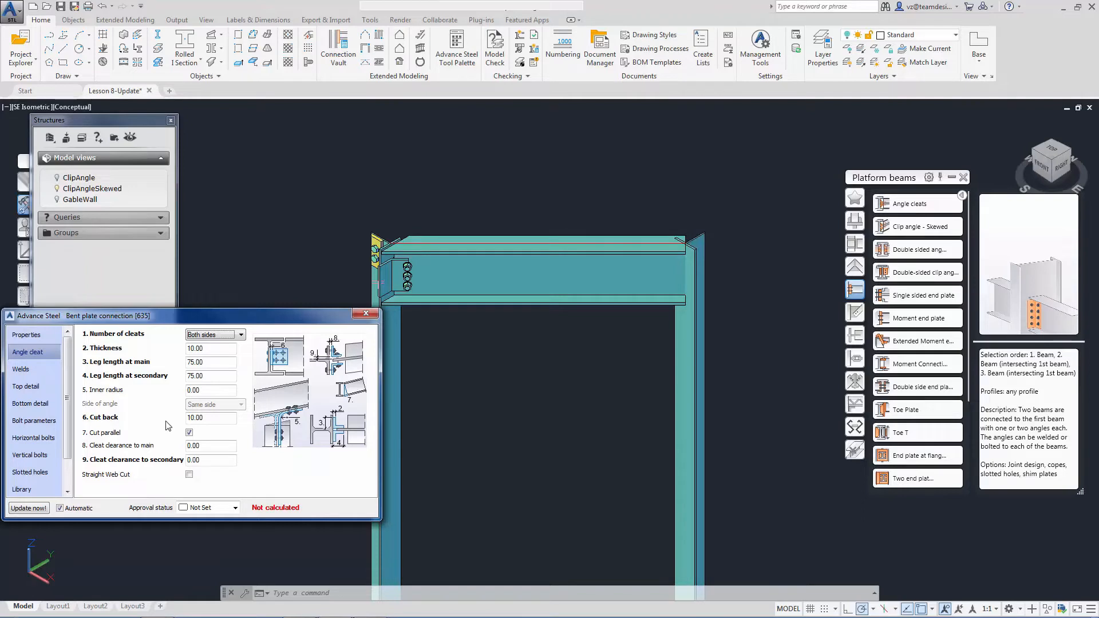
click(166, 364)
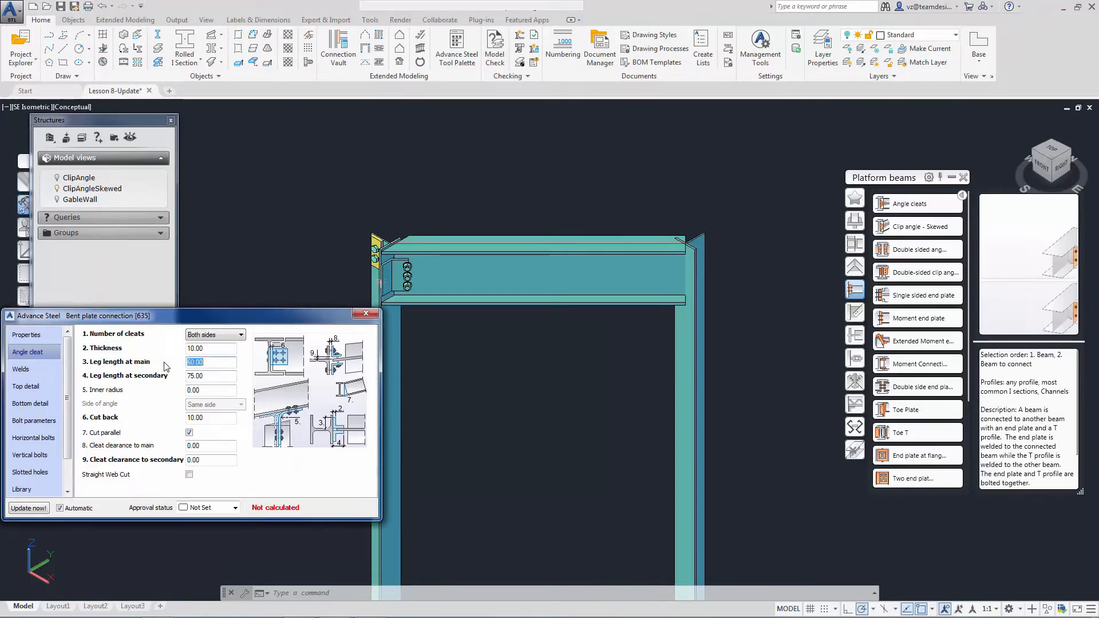
click(166, 377)
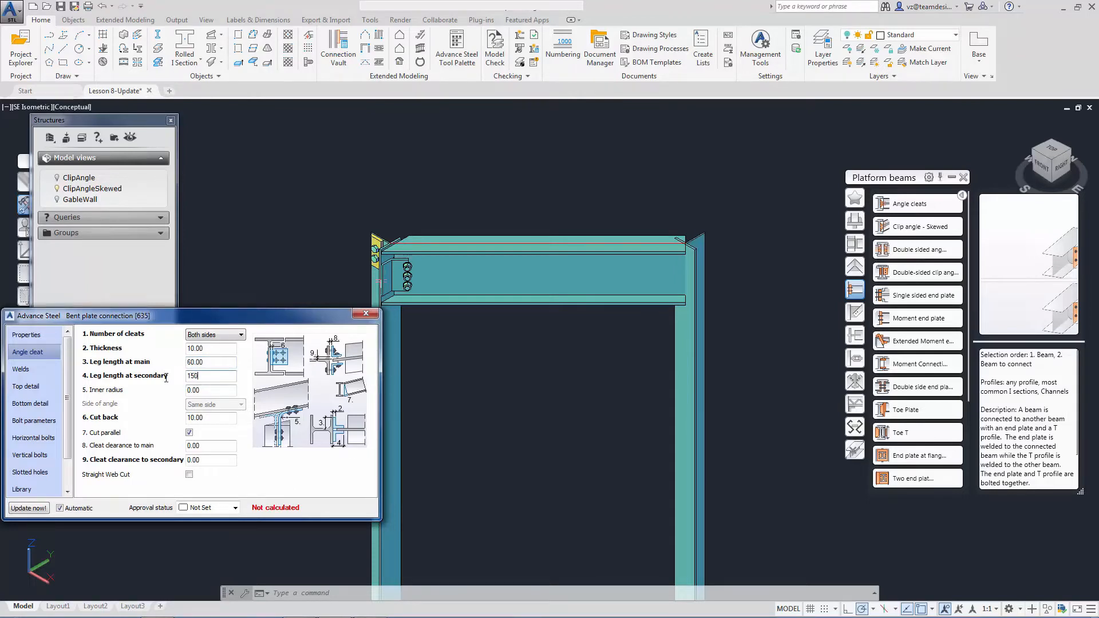
key(Return)
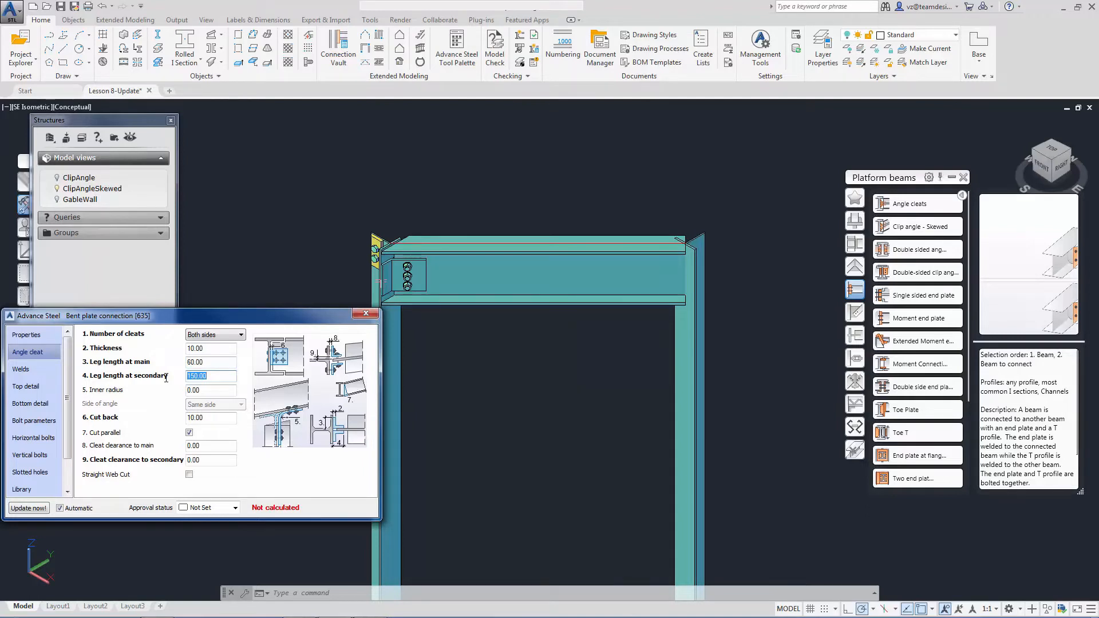
Set the horizontal bolts' back mark to 75 at the main member and 80 at the secondary member.
click(36, 437)
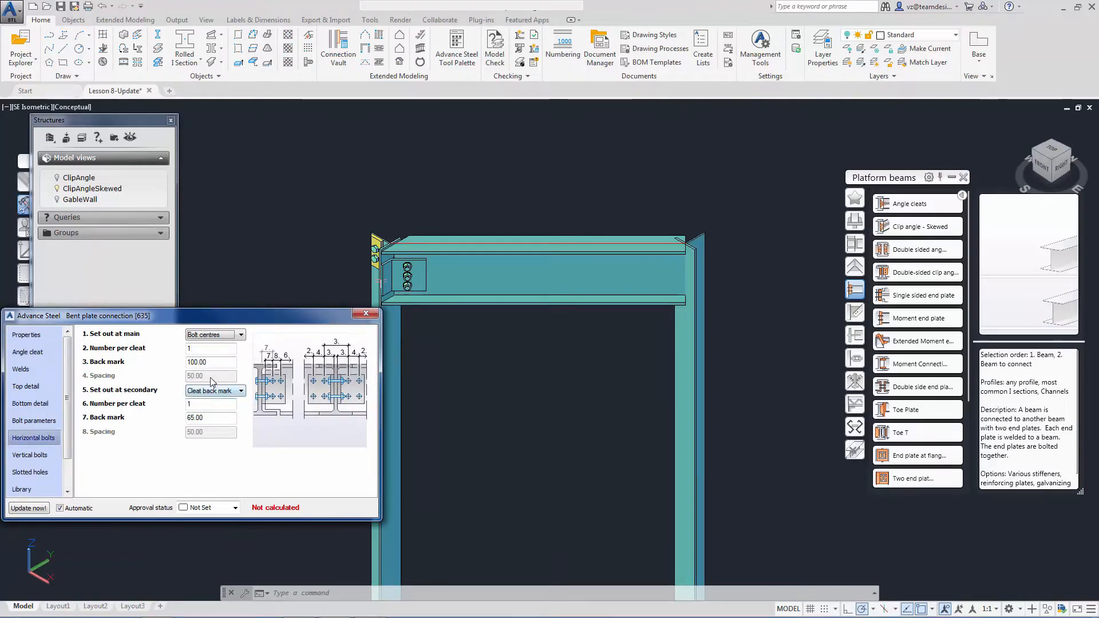
double_click(211, 360)
text(75)
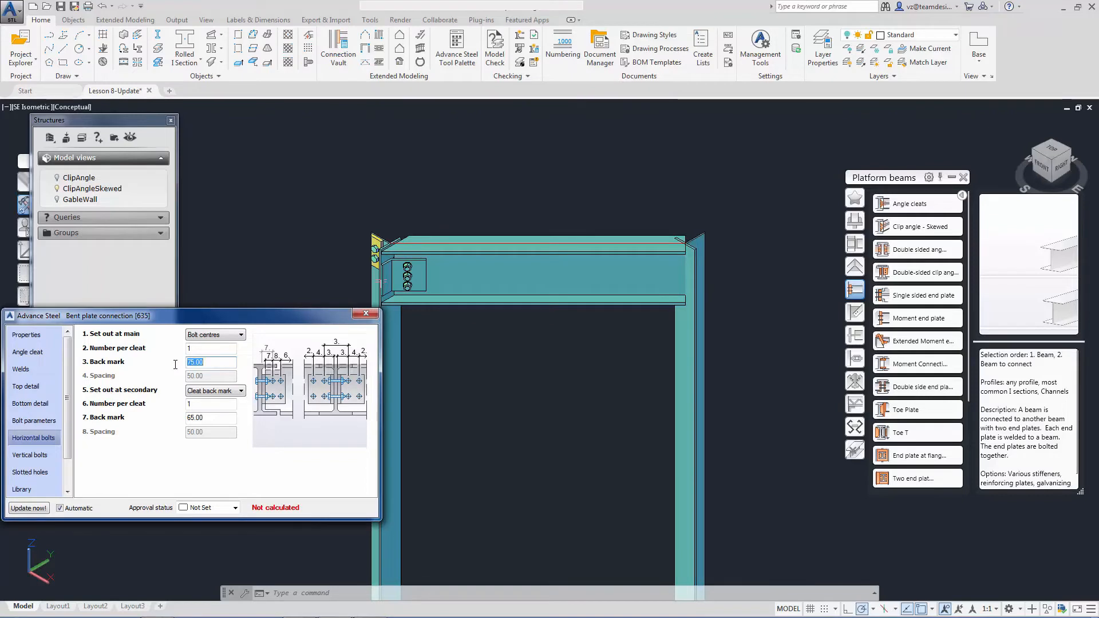
drag(217, 418, 171, 419)
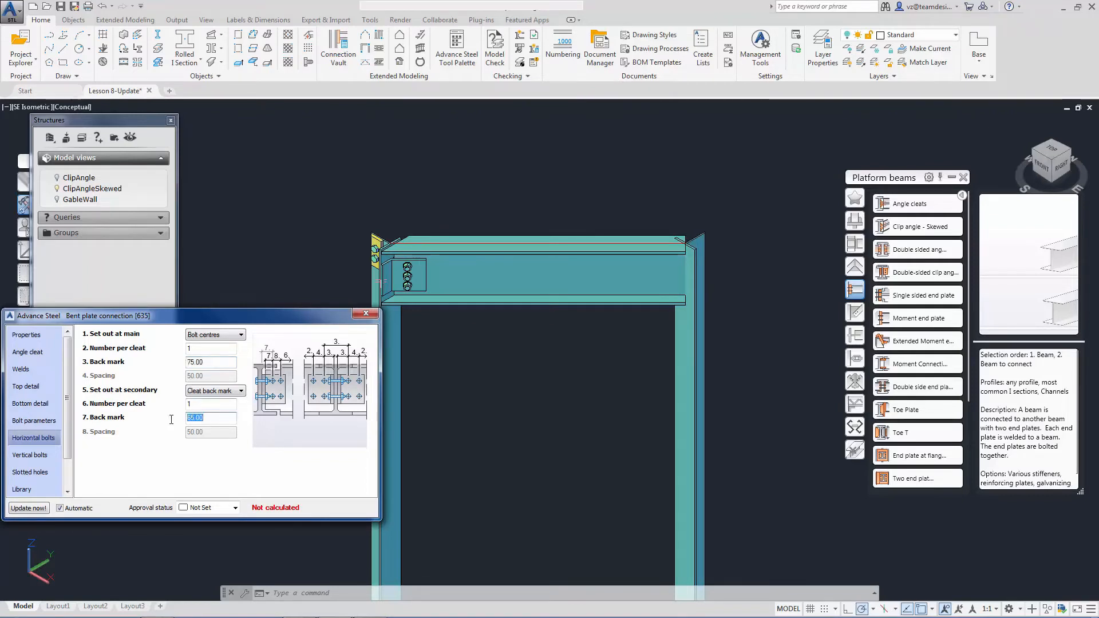
text(80)
key(Return)
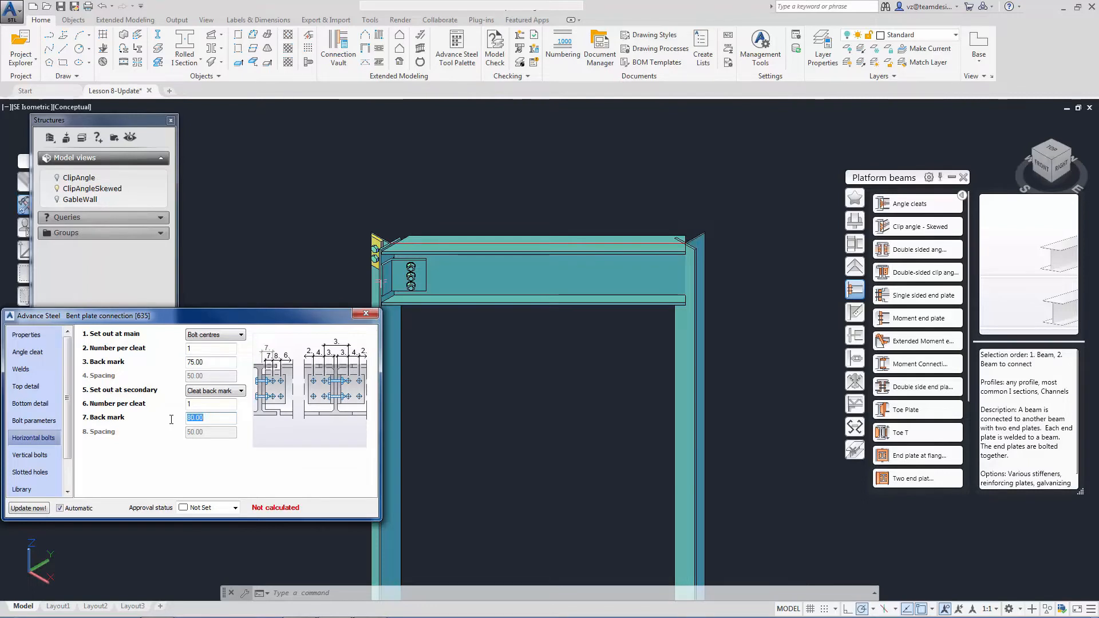
Give the vertical bolts a 50 set out distance, 25 start, 70 intermediate and 25 end distances, and close the connection properties.
click(45, 458)
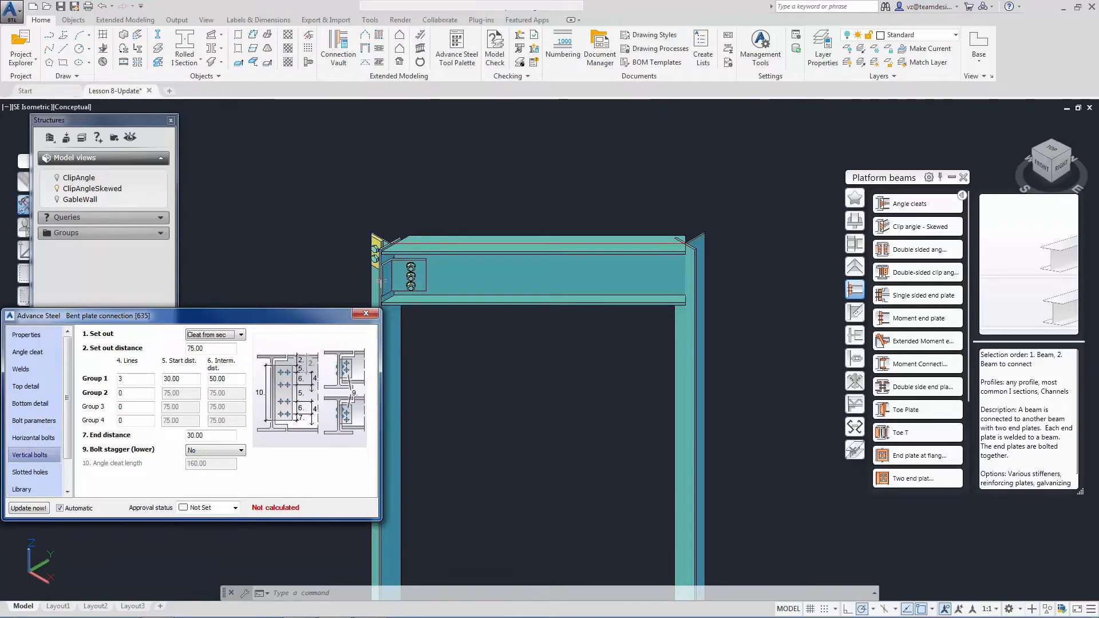
click(194, 349)
drag(215, 351, 179, 348)
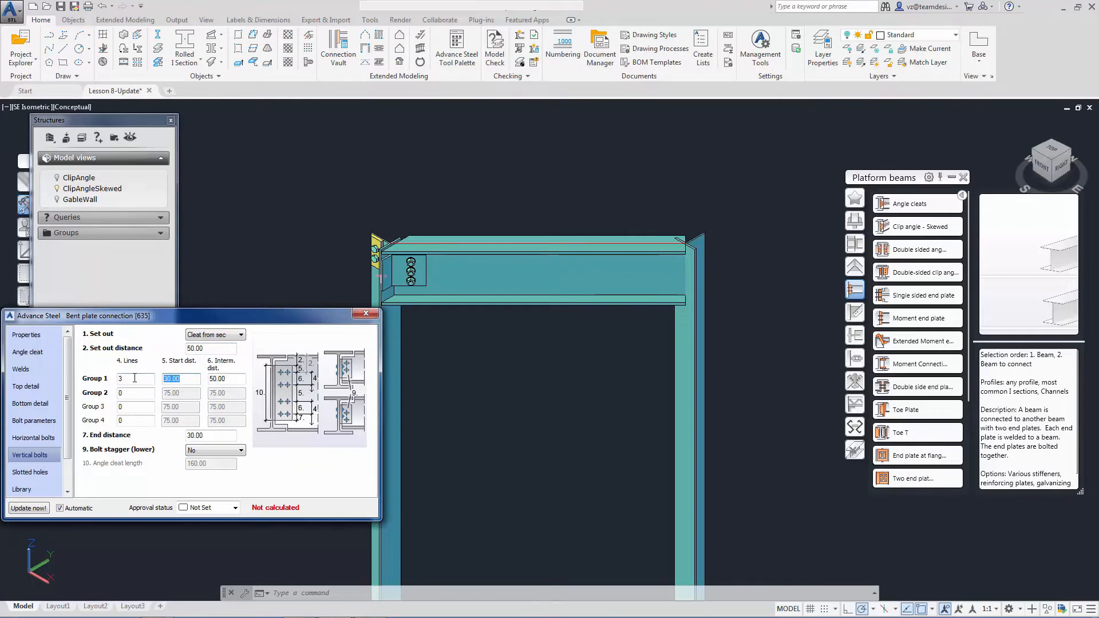
key(Return)
key(Tab)
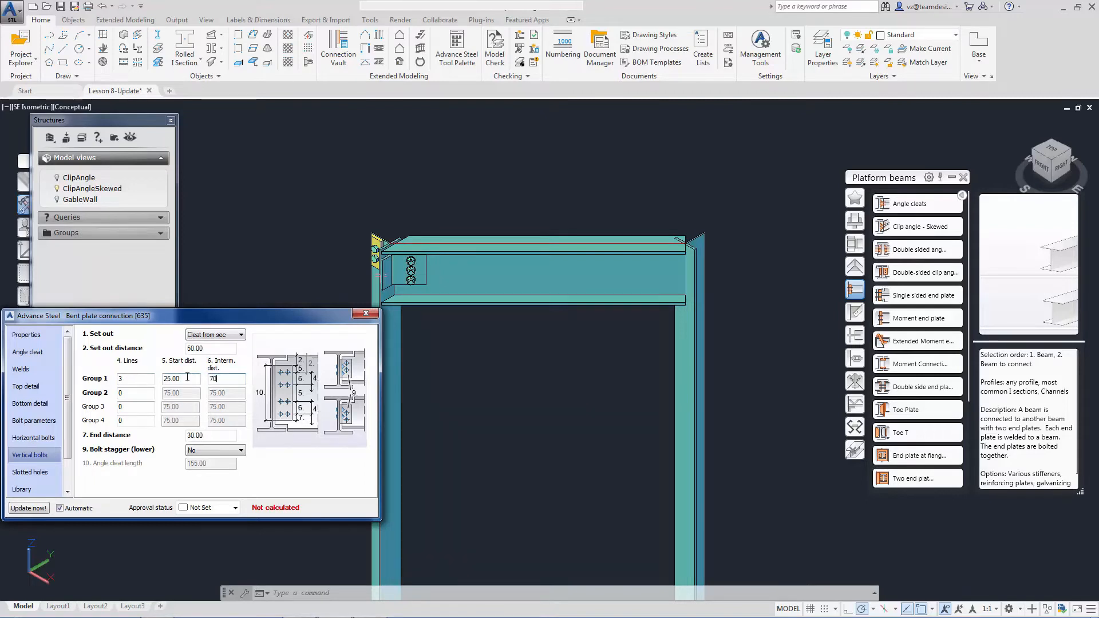
key(Return)
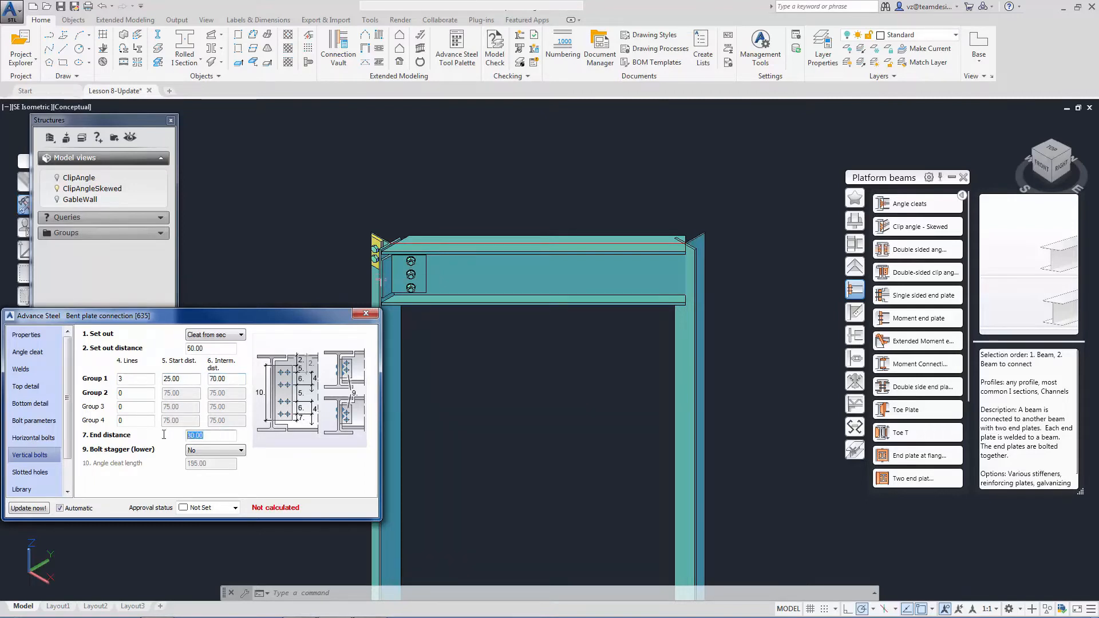
text(25)
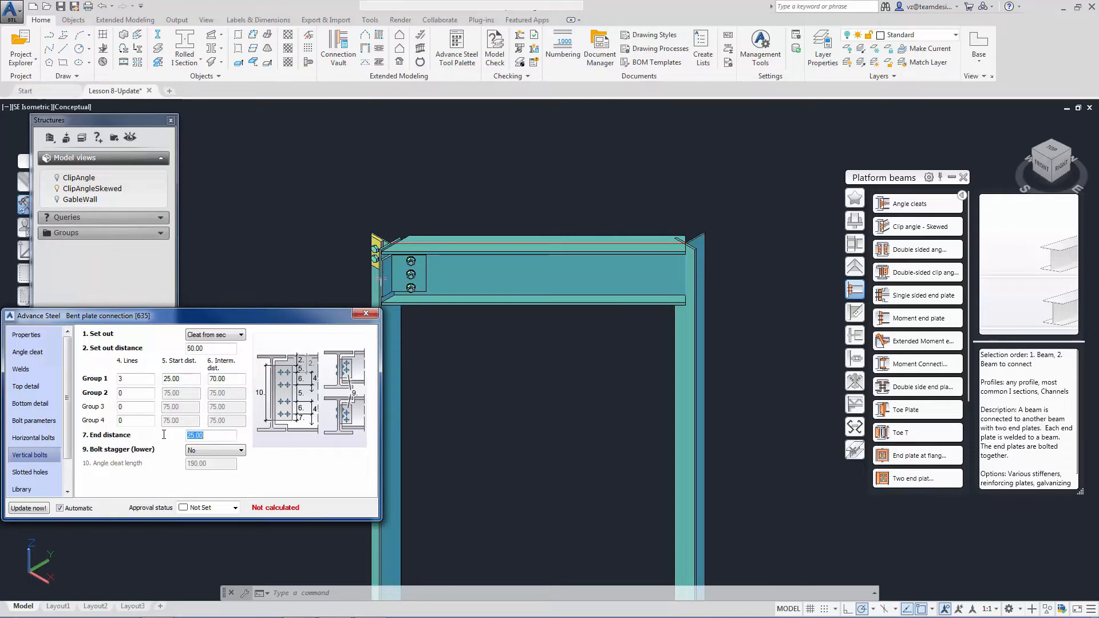
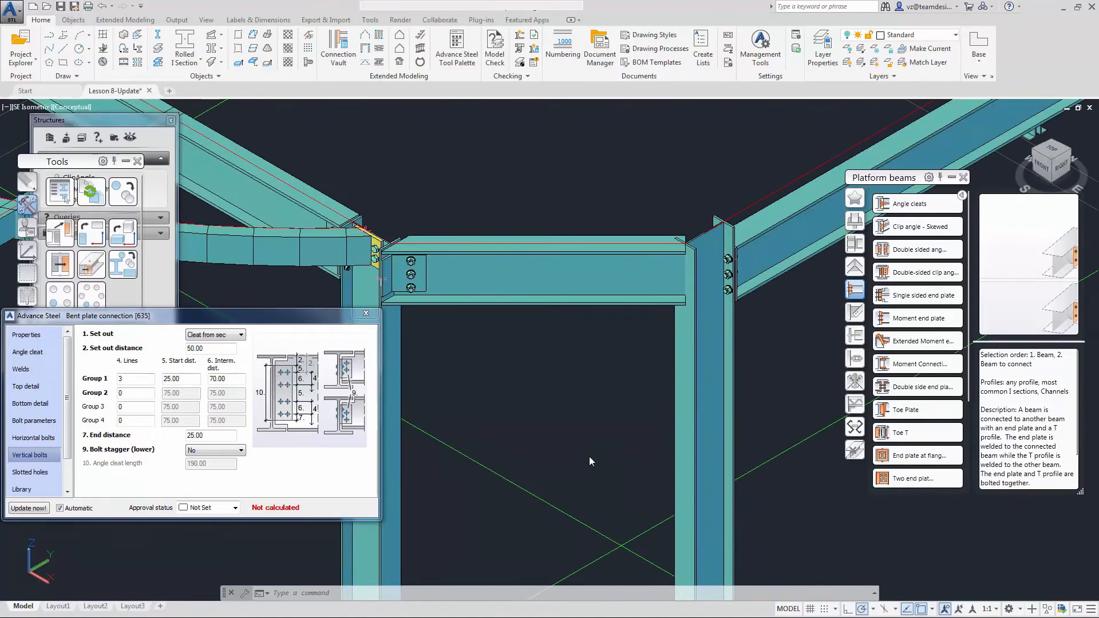
click(365, 313)
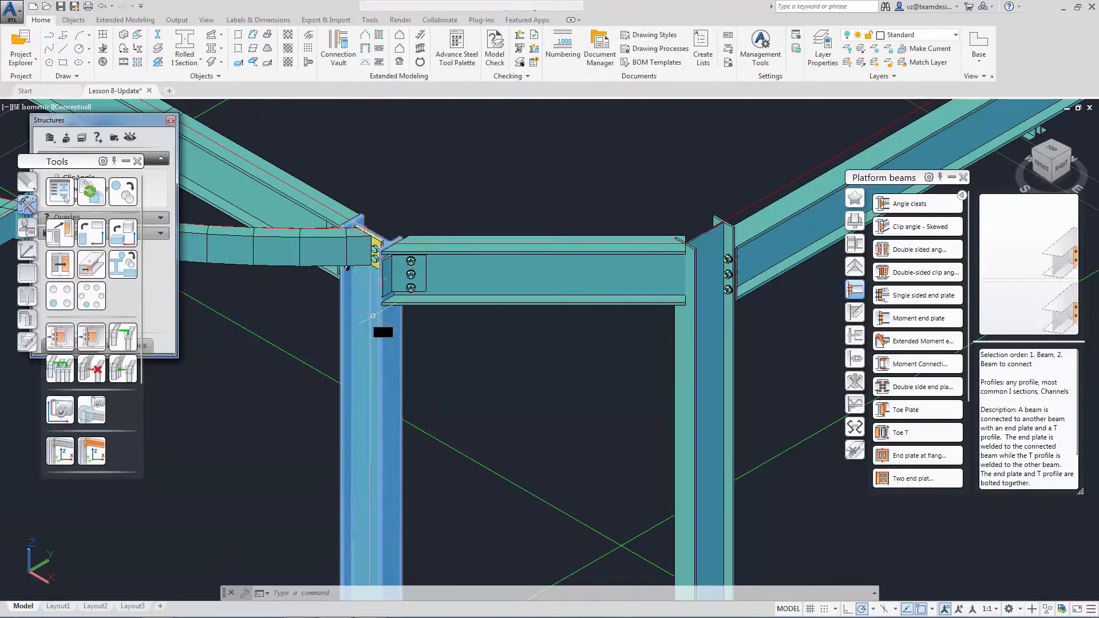
Start copying the bent plate connection multiple times, with its bolts as the source joint and the three other matching columns as main members.
click(102, 344)
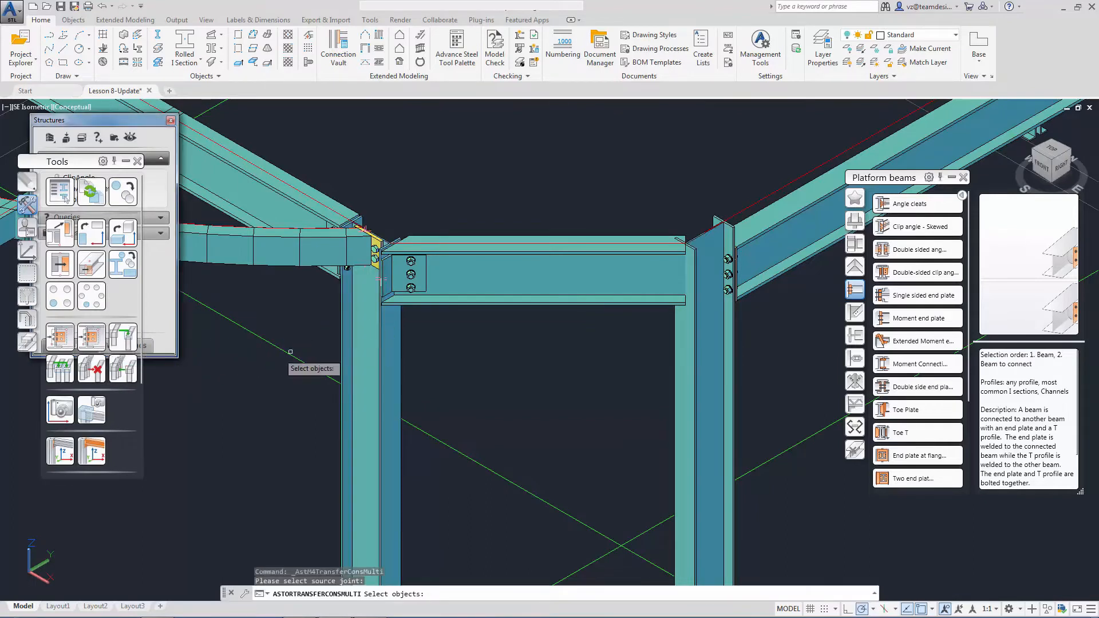
click(417, 286)
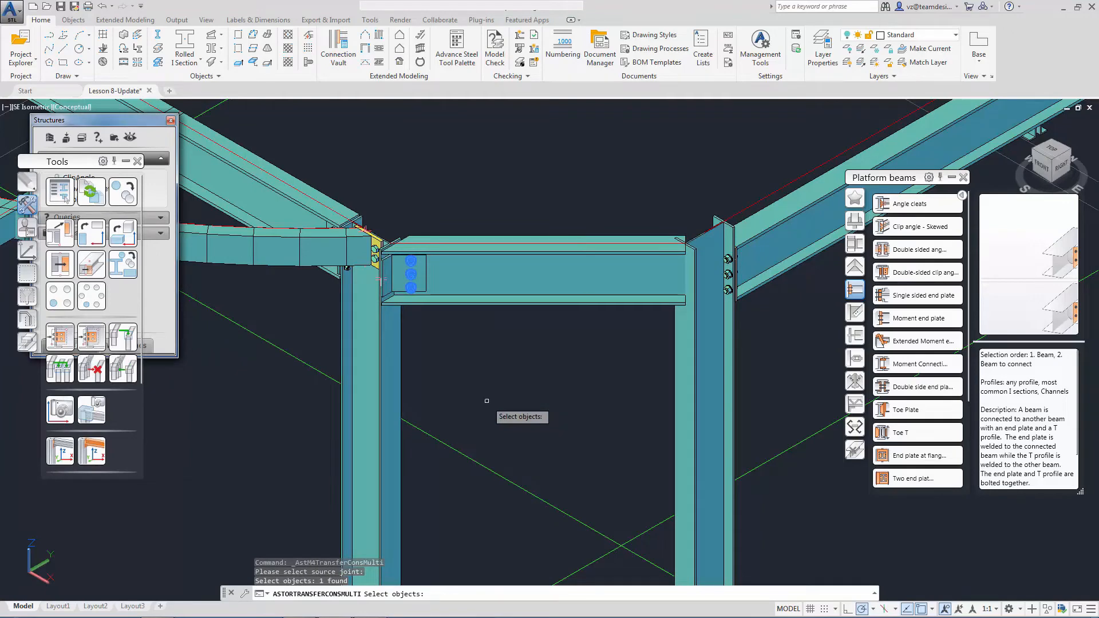
key(Return)
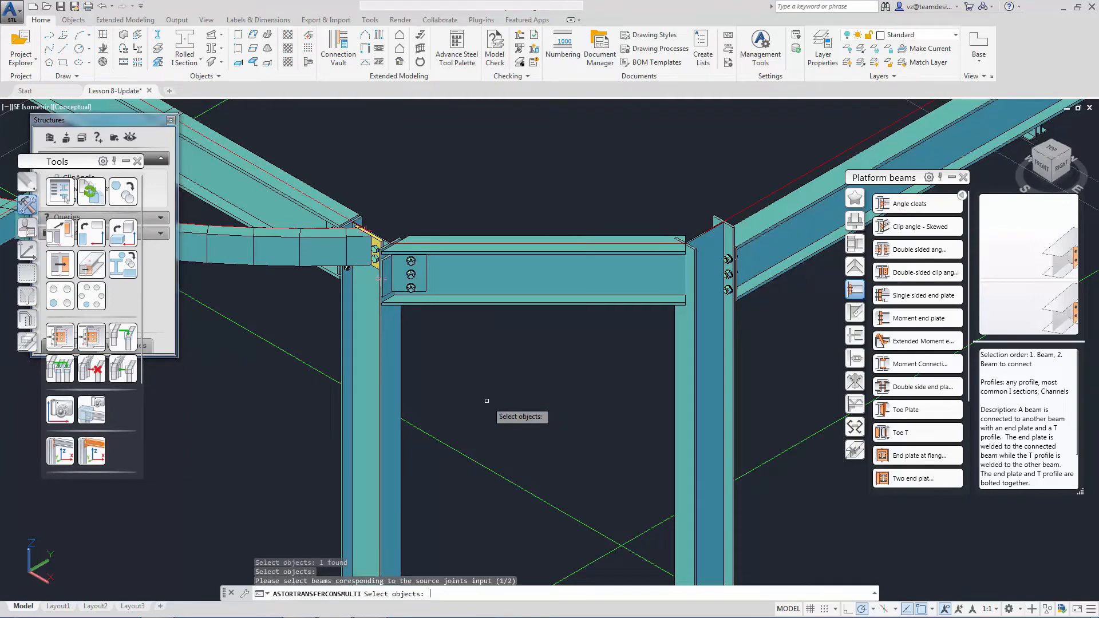
click(700, 381)
scroll(573, 430, down, 5)
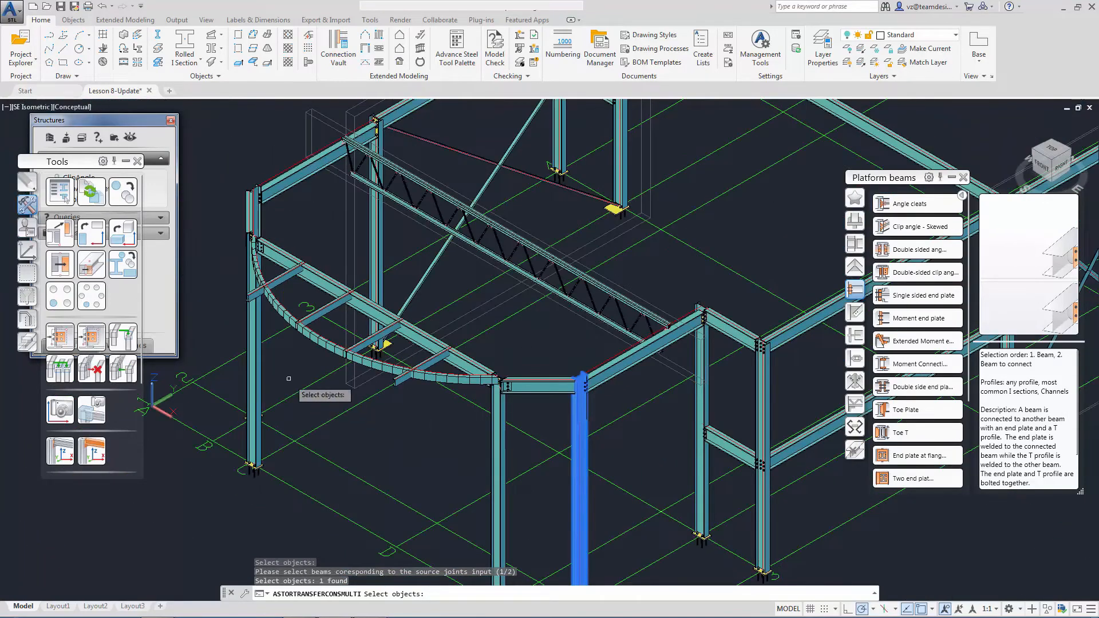
click(253, 355)
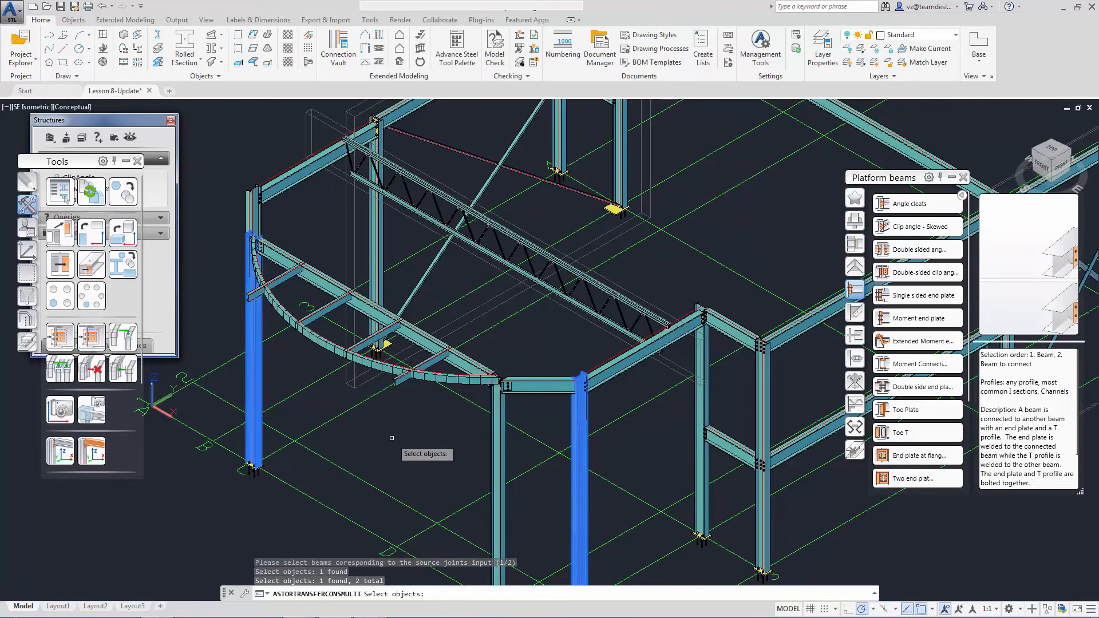
shift+middle_drag(391, 438, 427, 451)
click(258, 402)
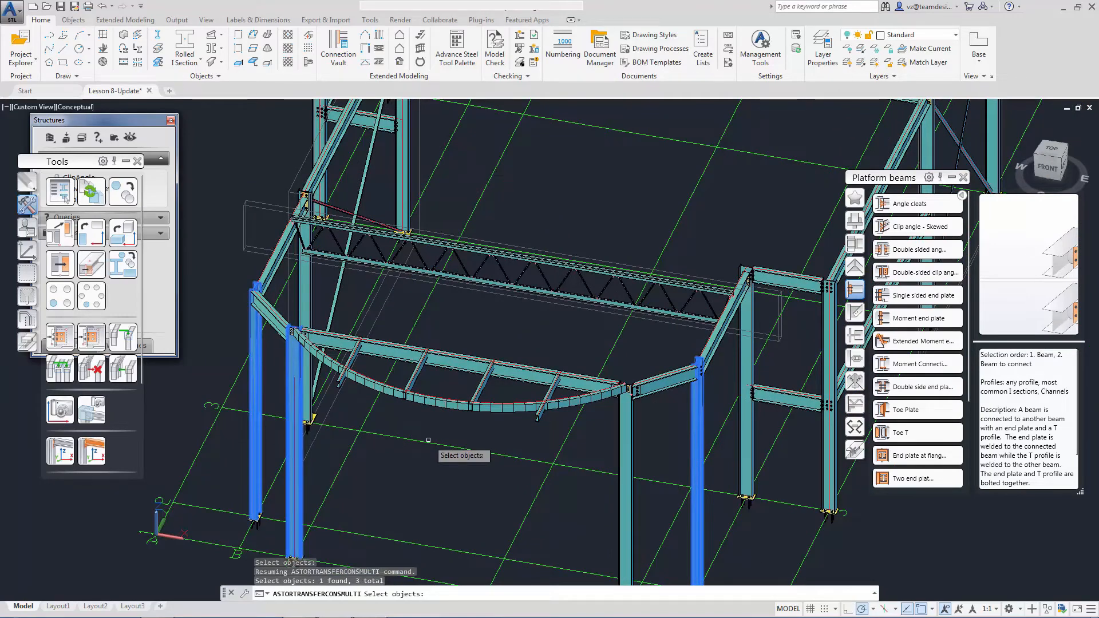
key(Return)
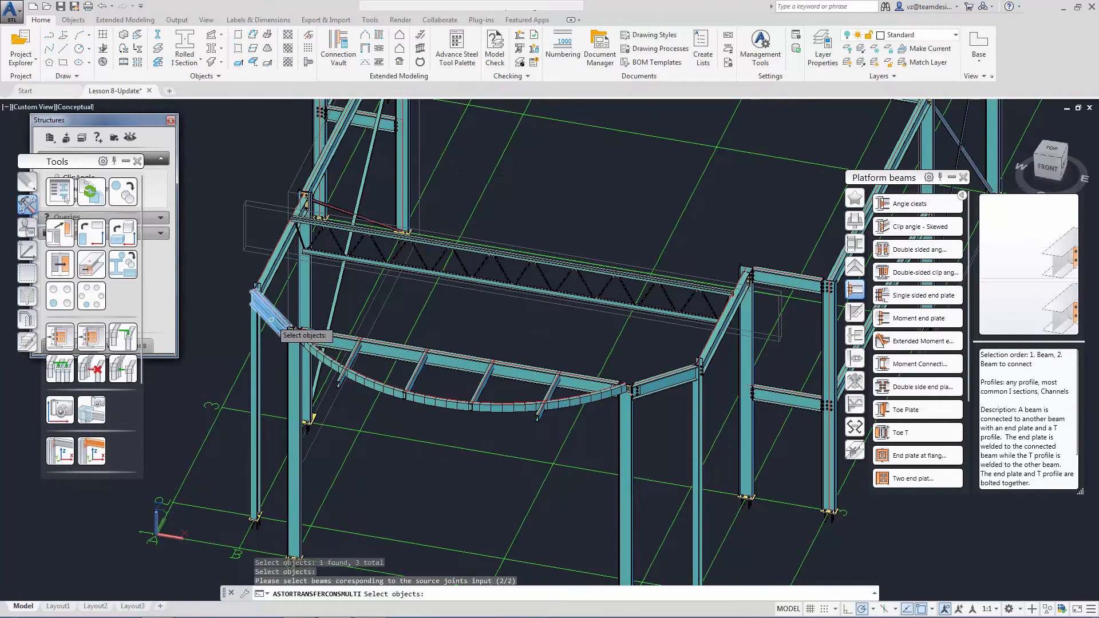
Choose the two short skewed beams beside the curved beam as secondary members and complete the connection copies.
click(272, 319)
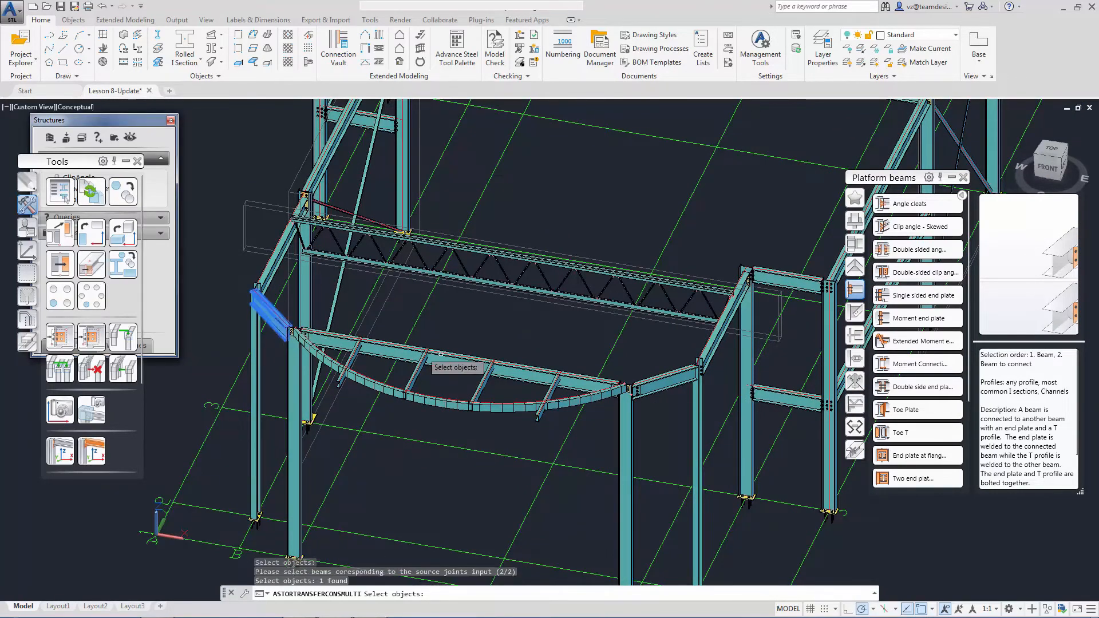
click(658, 384)
key(Return)
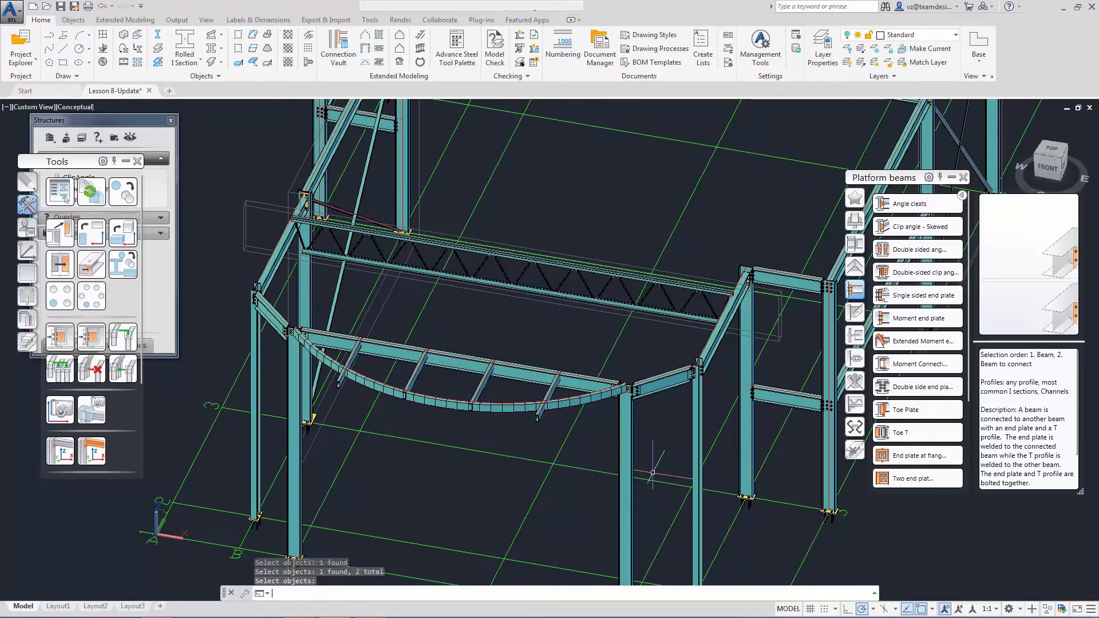
Turn off the connection on the other side for the copied bent plate at the right skewed beam's outer column.
scroll(701, 395, up, 8)
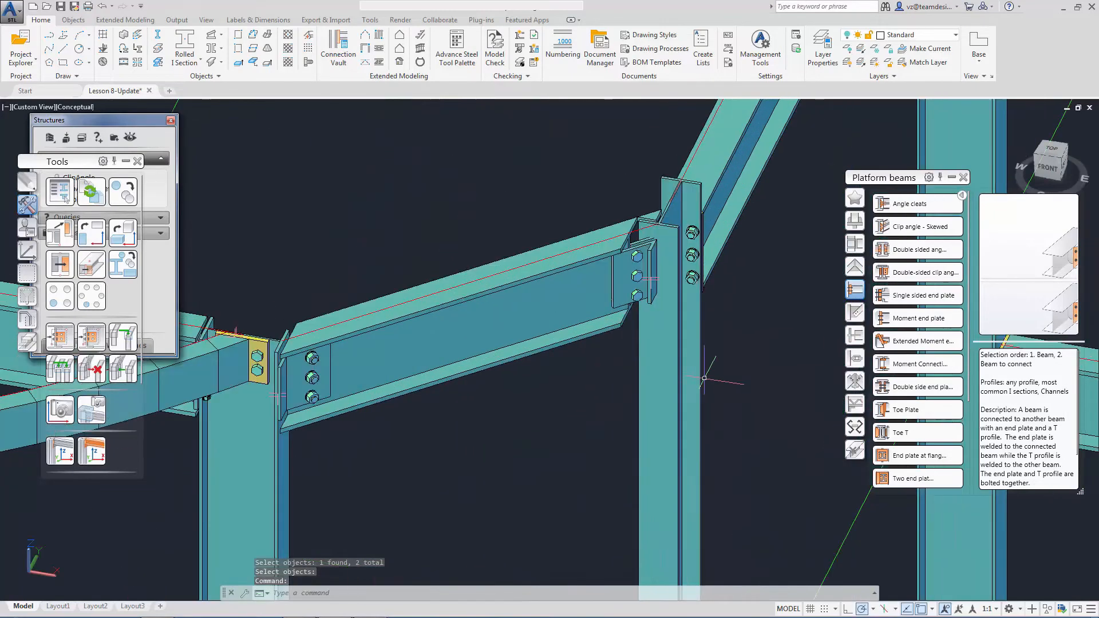
click(607, 205)
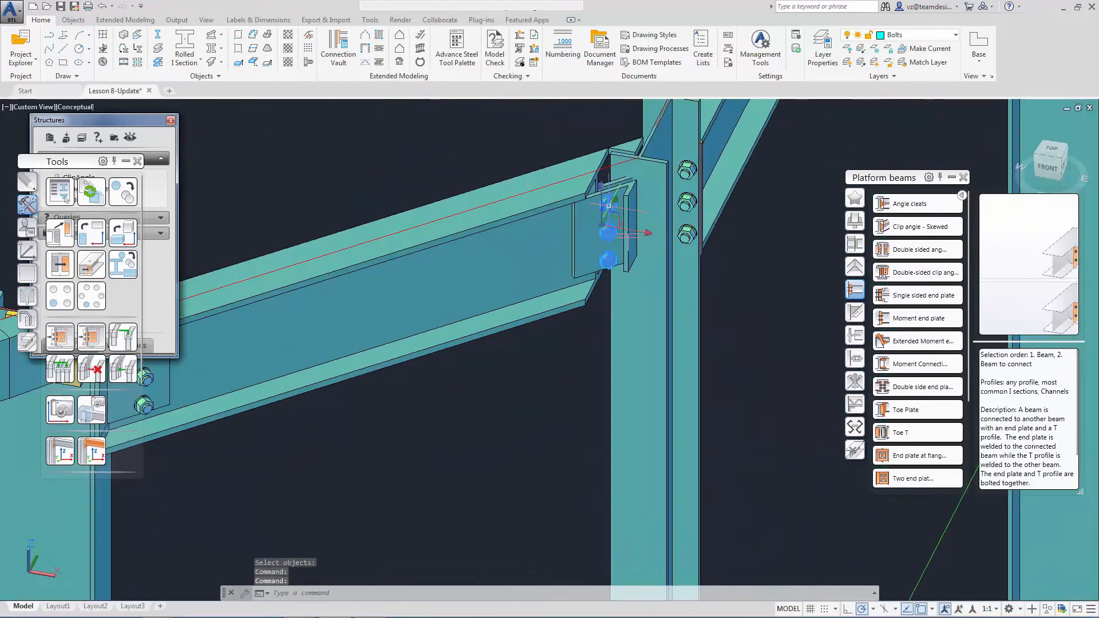
click(758, 183)
right_click(774, 188)
click(846, 368)
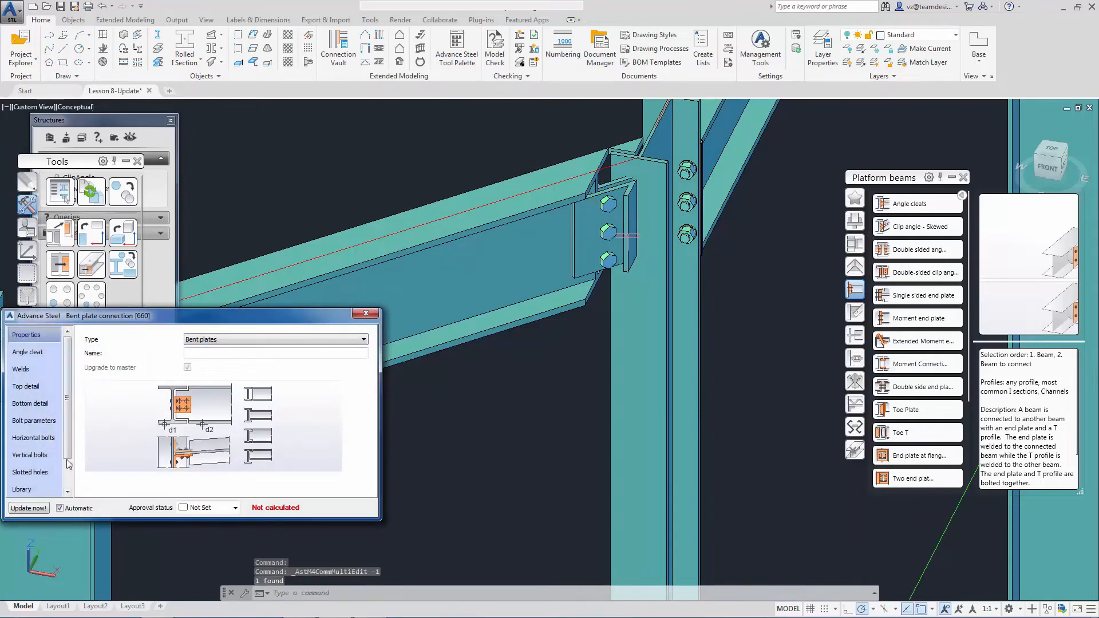
click(41, 370)
click(189, 404)
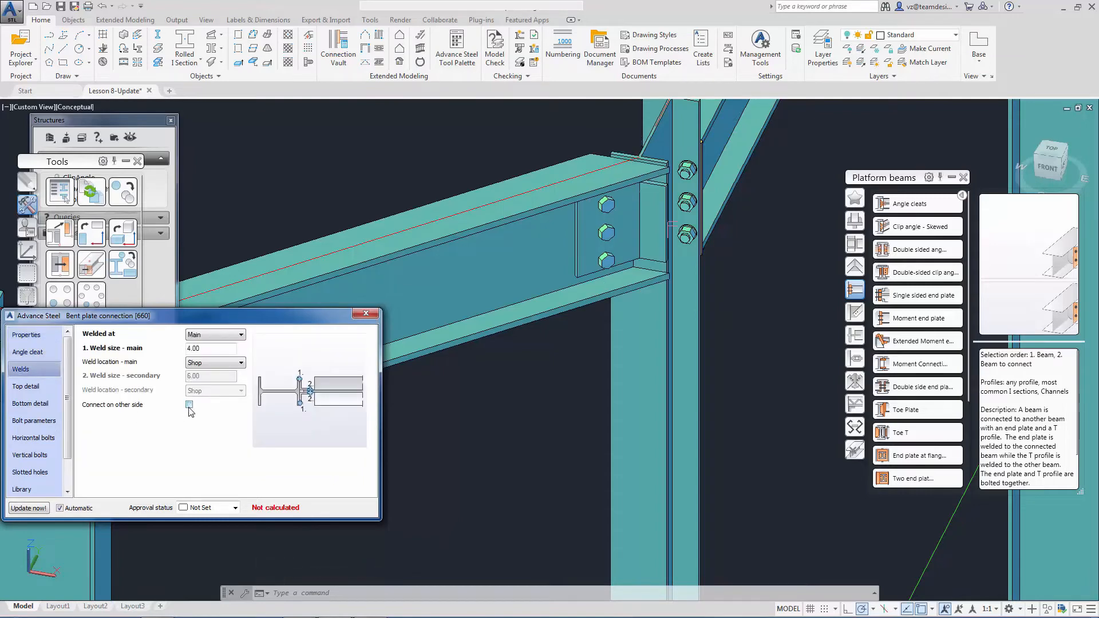
click(365, 316)
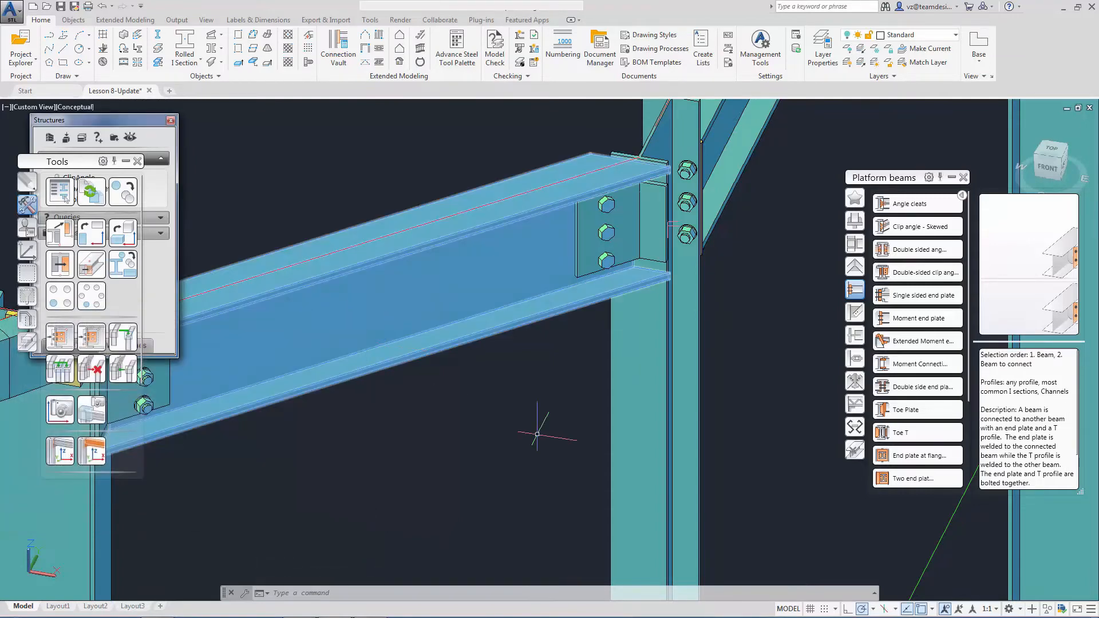
Turn off the connection on the other side for the copied bent plate at the left skewed beam's outer column.
scroll(572, 441, down, 5)
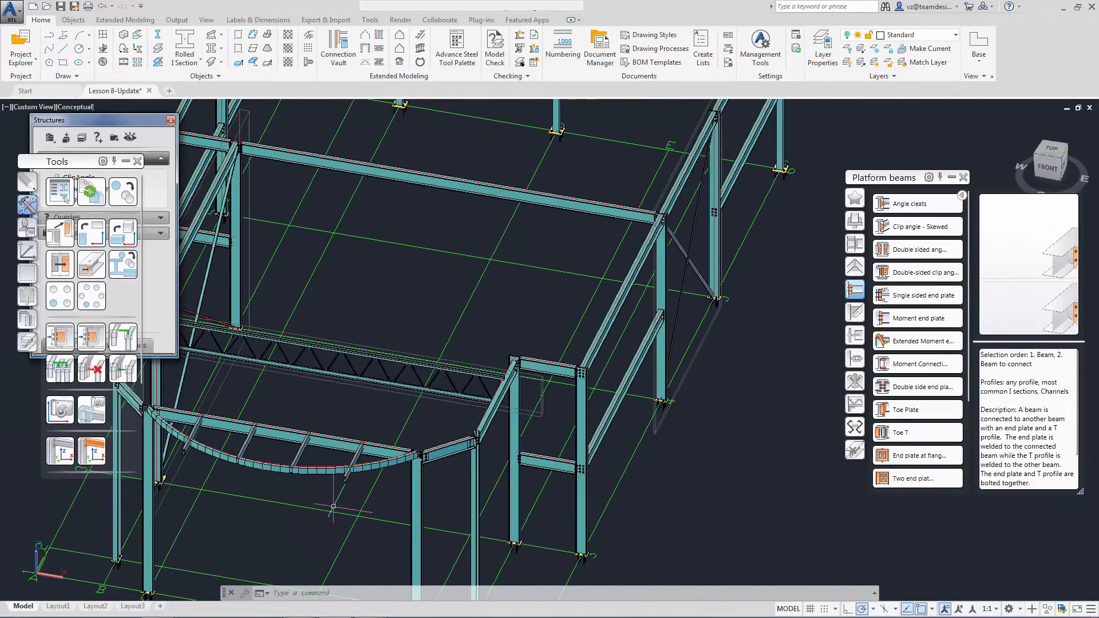
shift+middle_drag(292, 523, 381, 501)
scroll(354, 482, up, 2)
scroll(367, 475, up, 5)
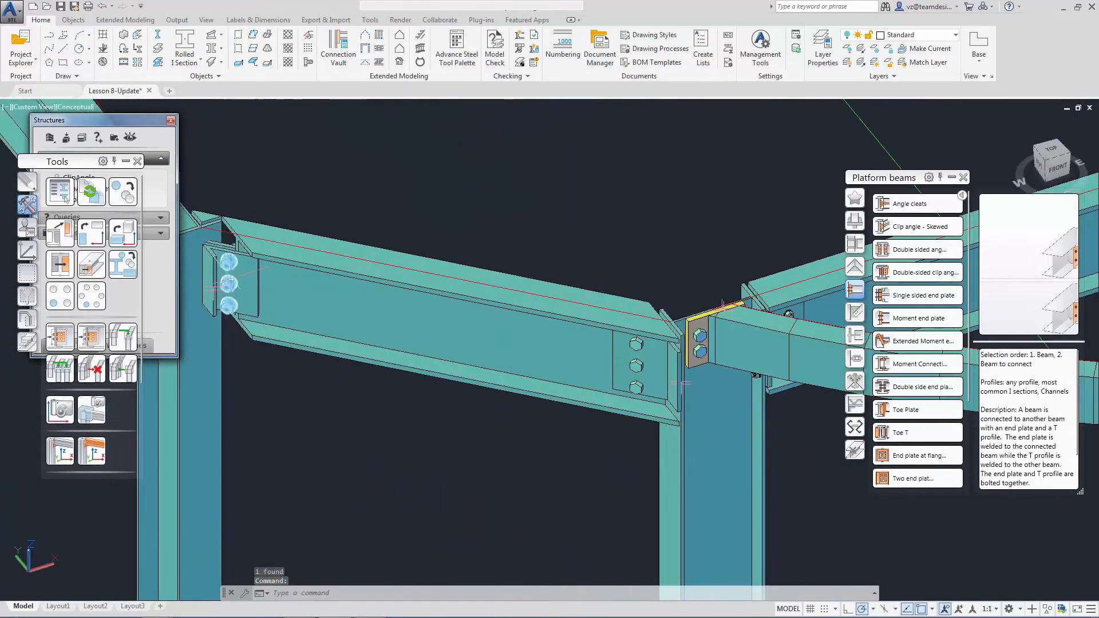
click(229, 283)
right_click(405, 184)
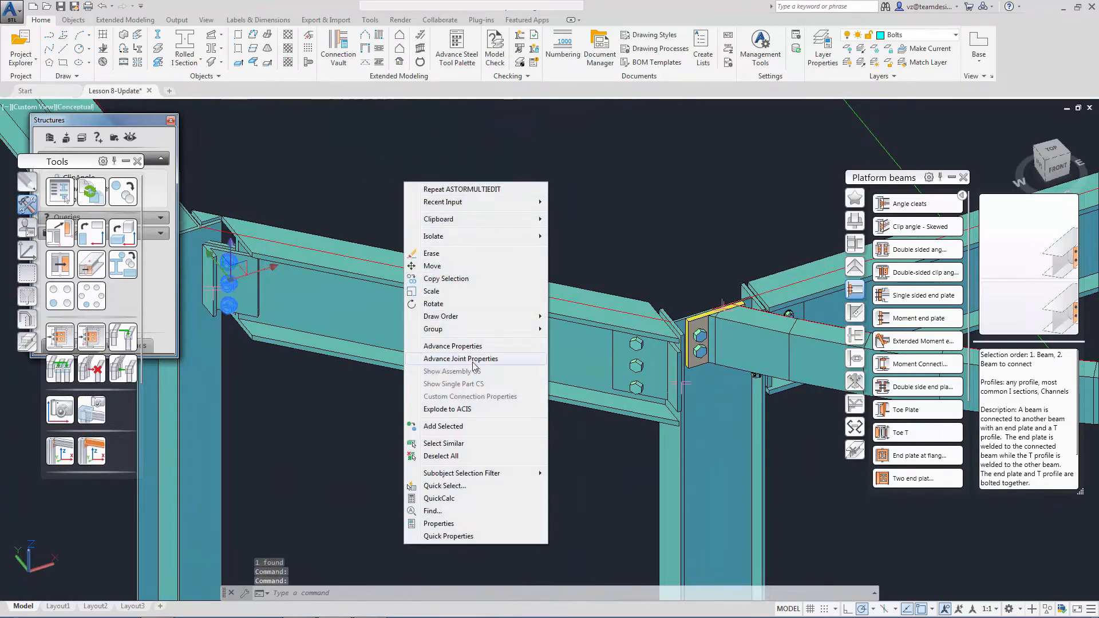
click(473, 360)
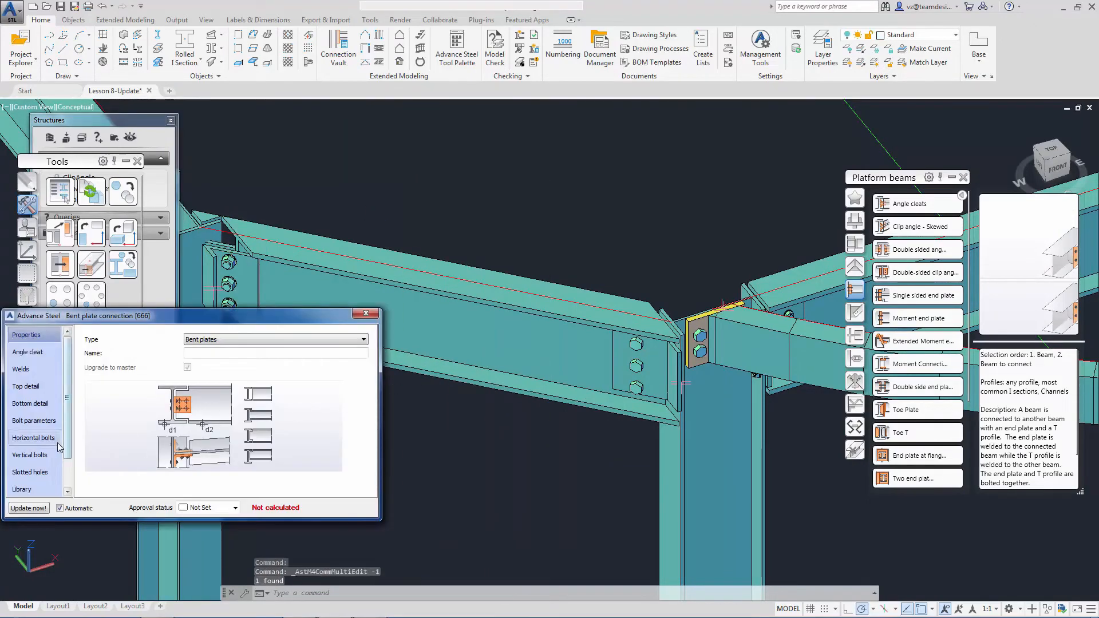
click(43, 372)
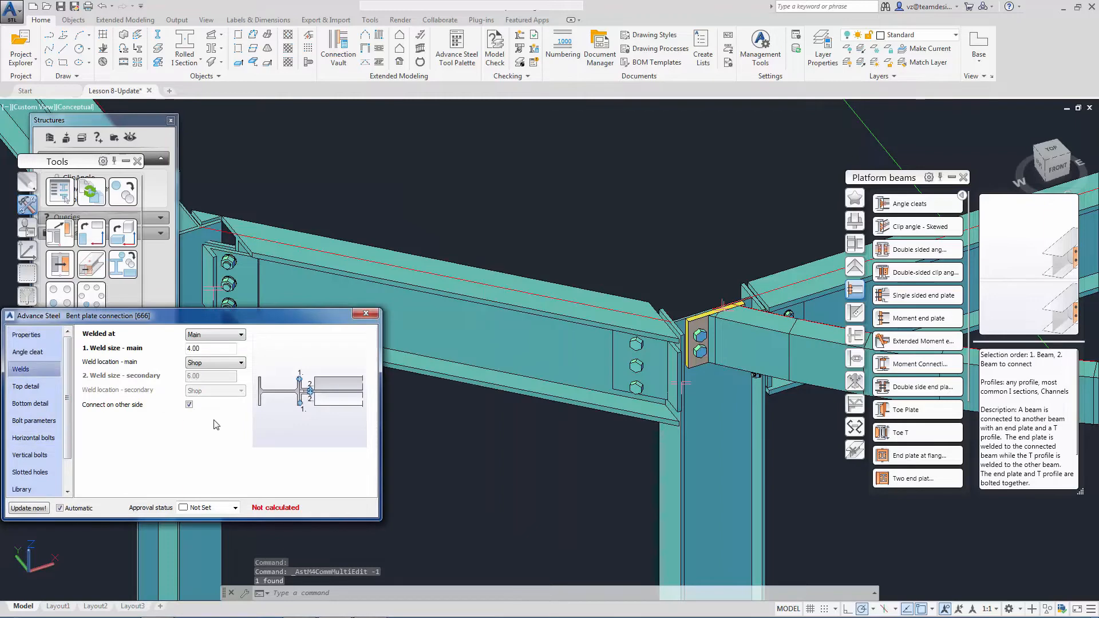
click(189, 404)
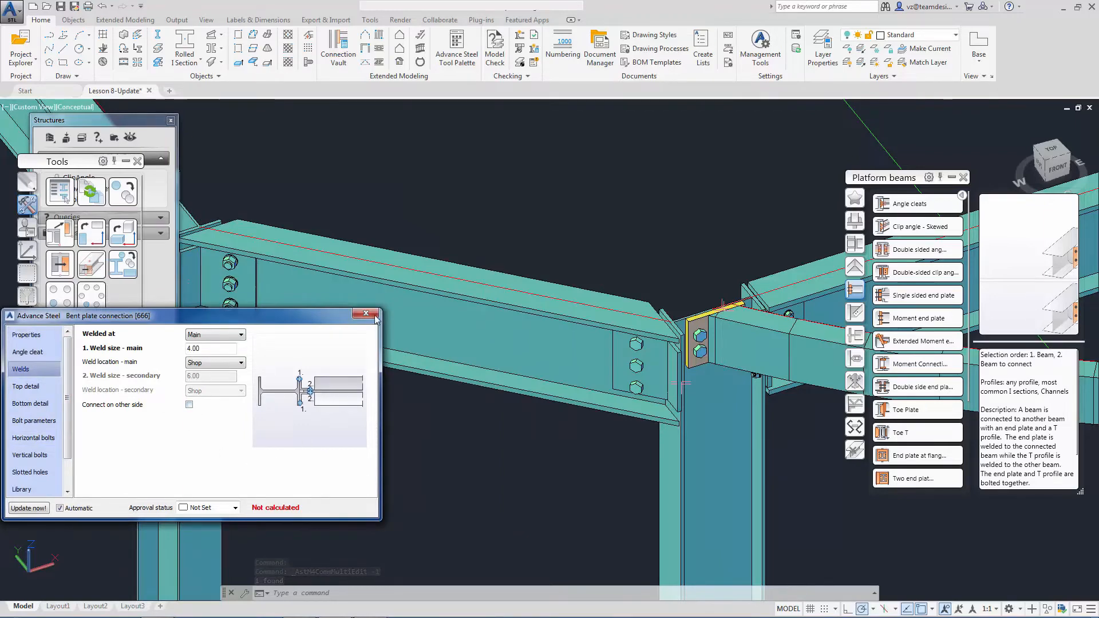
click(365, 314)
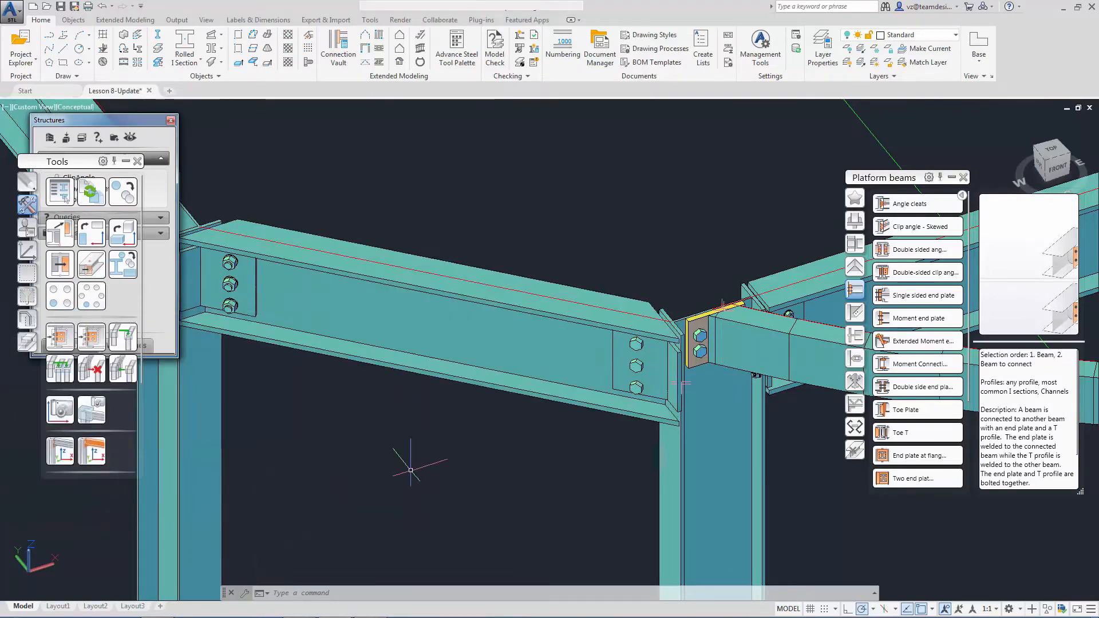
Add a parametric notch between the curved main beam and the cross beam nearest its right-hand end.
click(1067, 156)
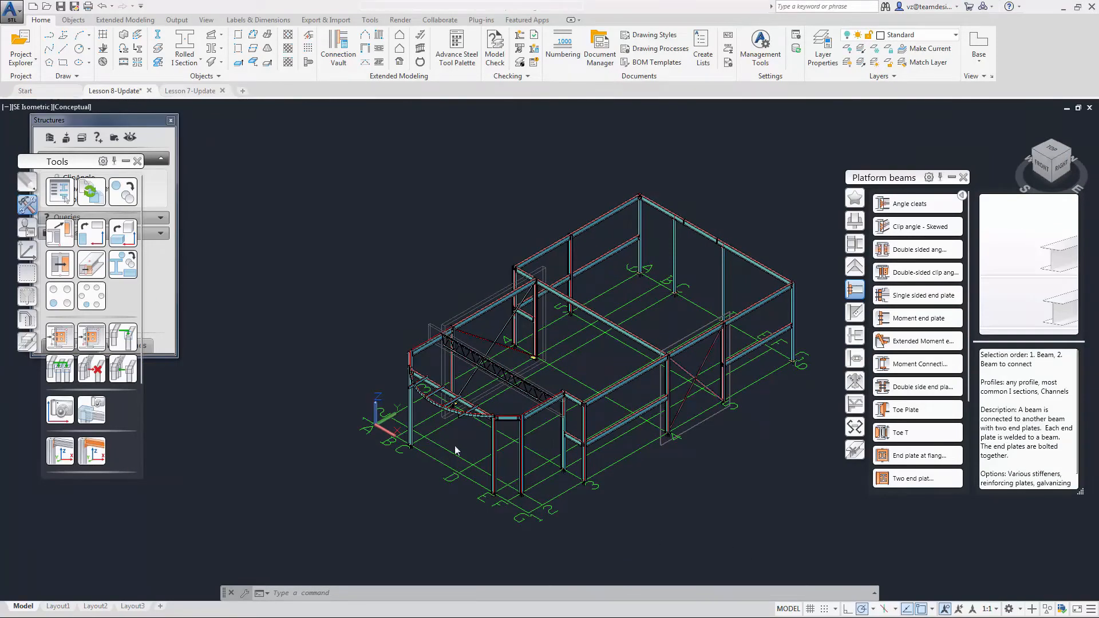
scroll(502, 470, up, 5)
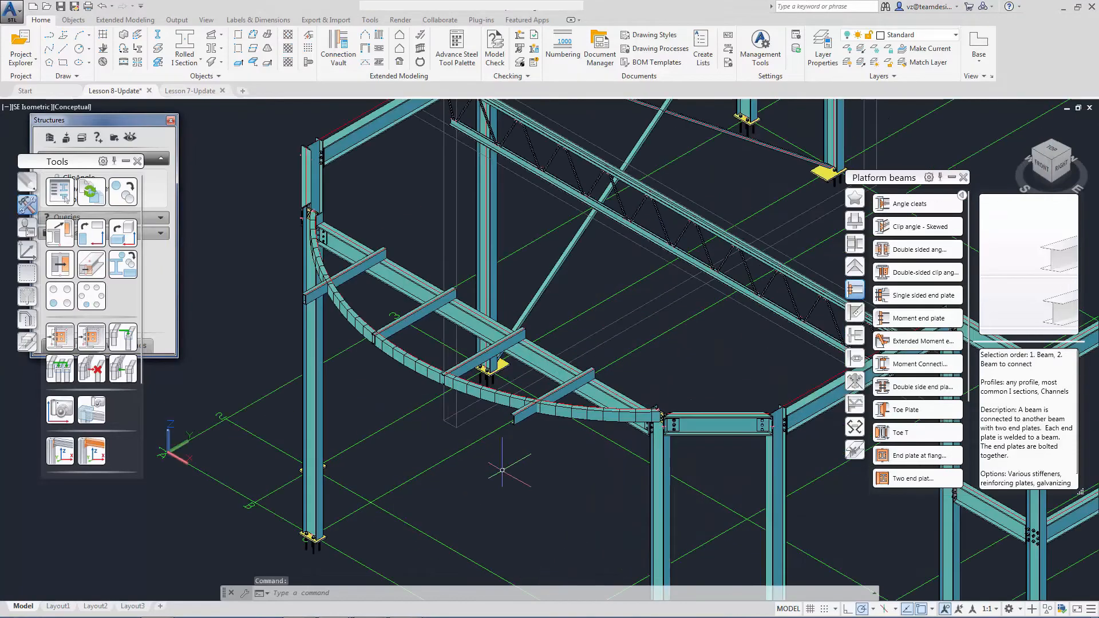
scroll(502, 470, up, 4)
middle_drag(531, 483, 583, 553)
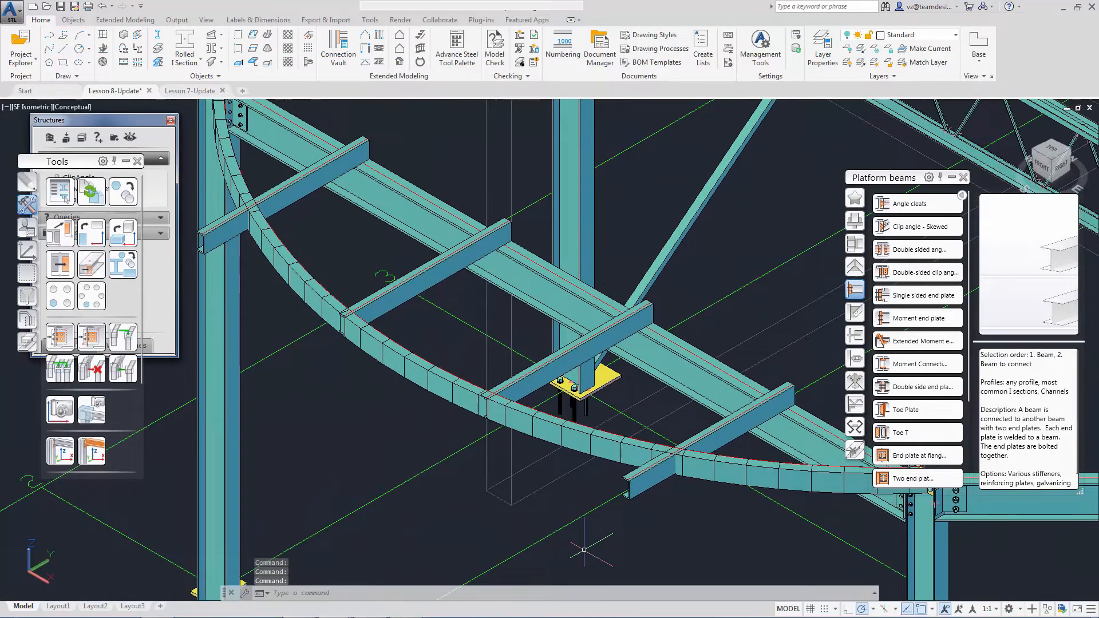
click(27, 344)
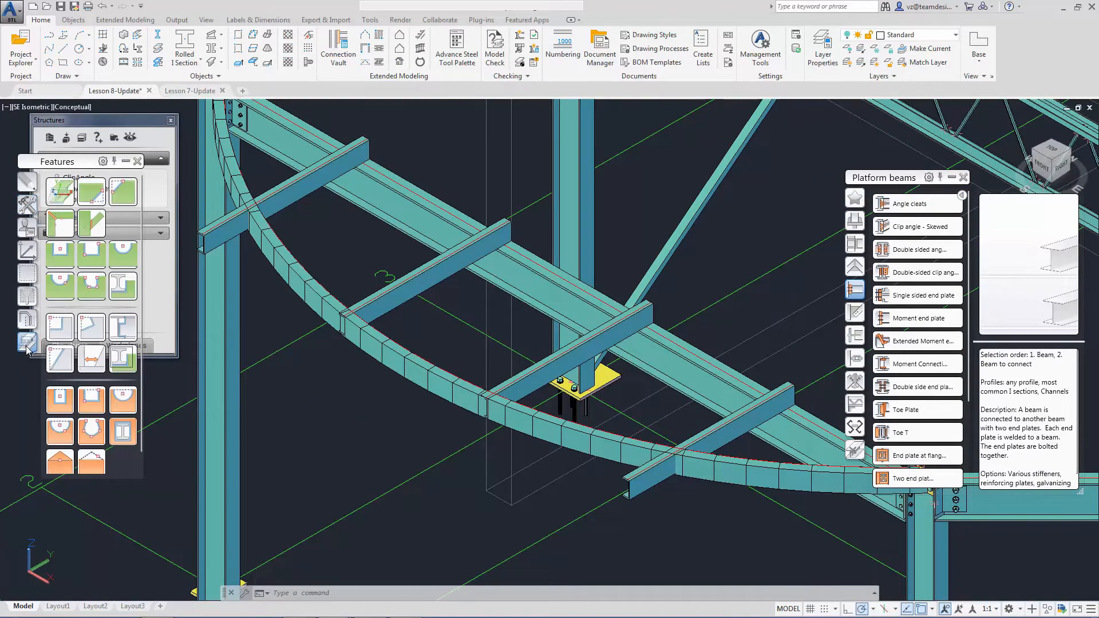
click(121, 338)
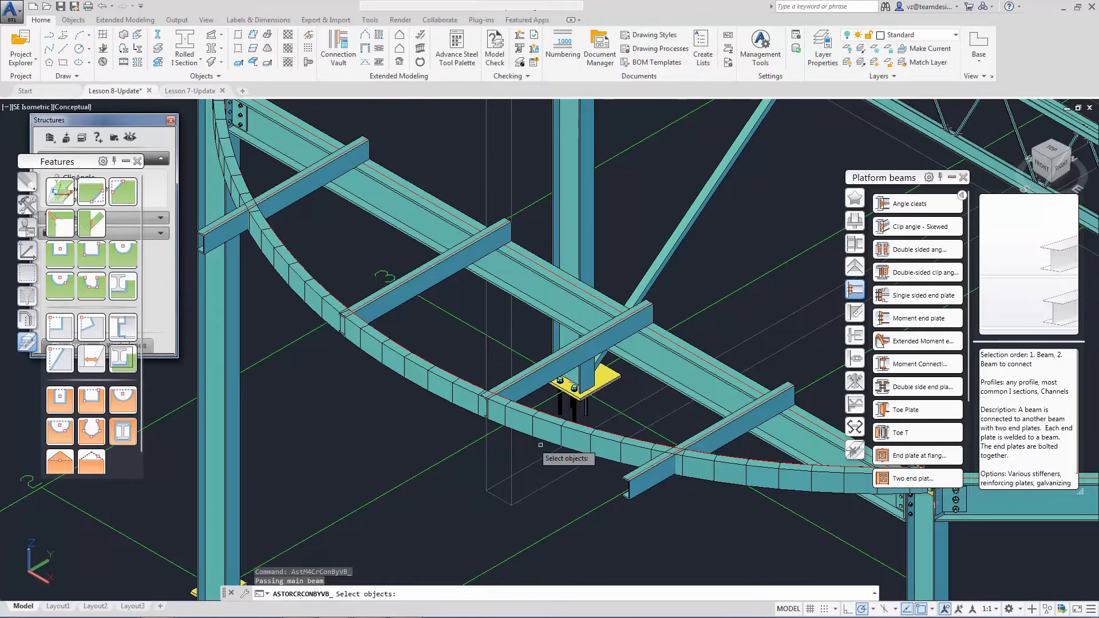
click(624, 455)
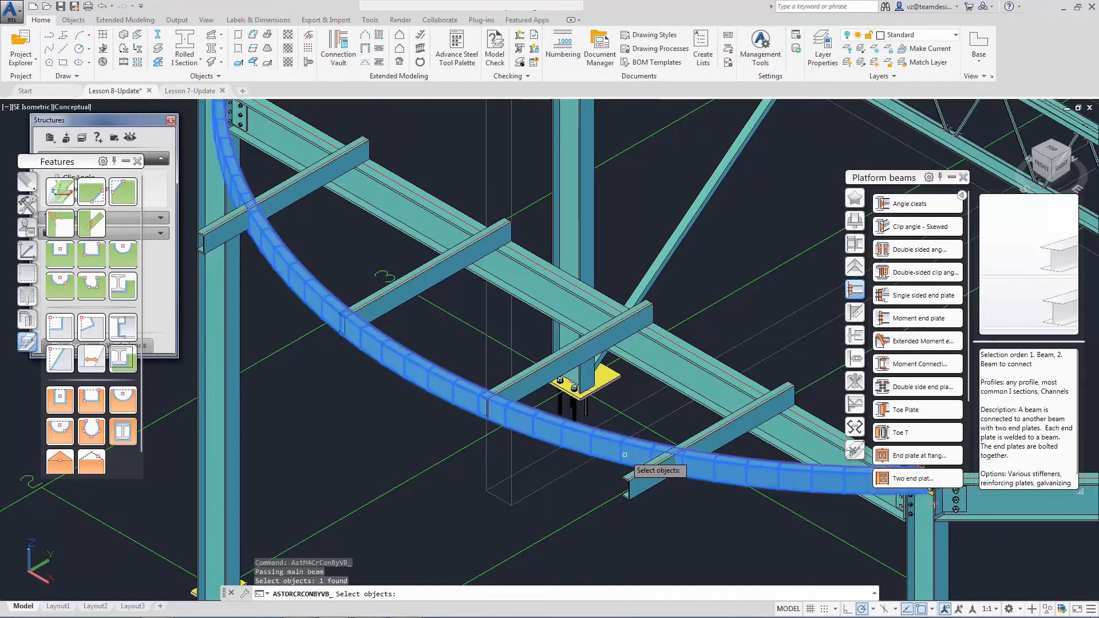
key(Return)
click(645, 475)
key(Return)
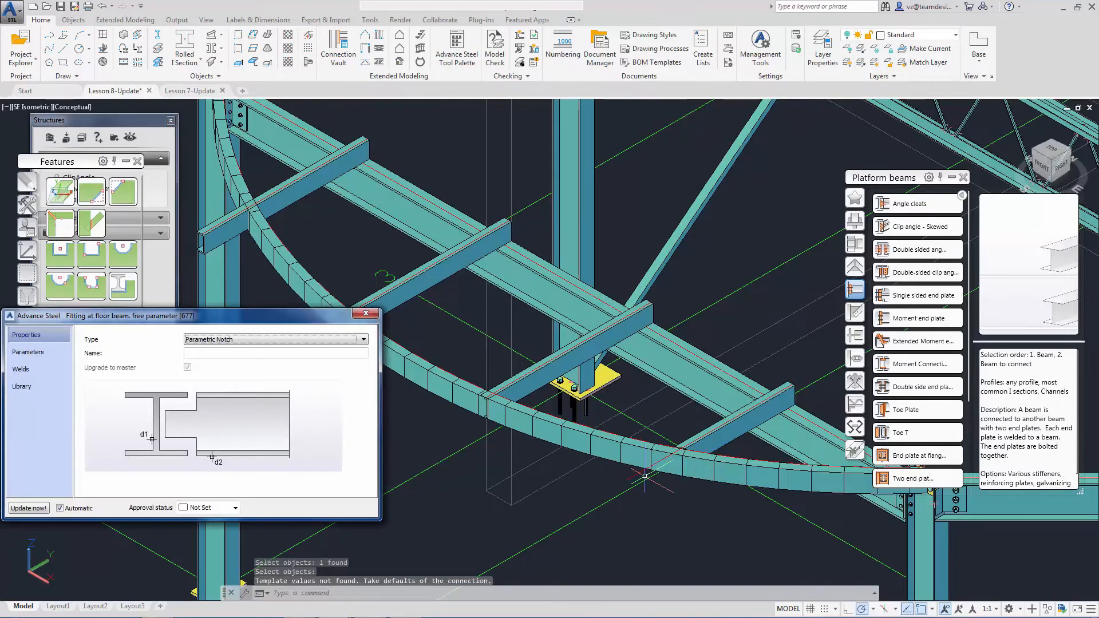
Create a weld of size 4 for the parametric notch and close its properties.
click(49, 372)
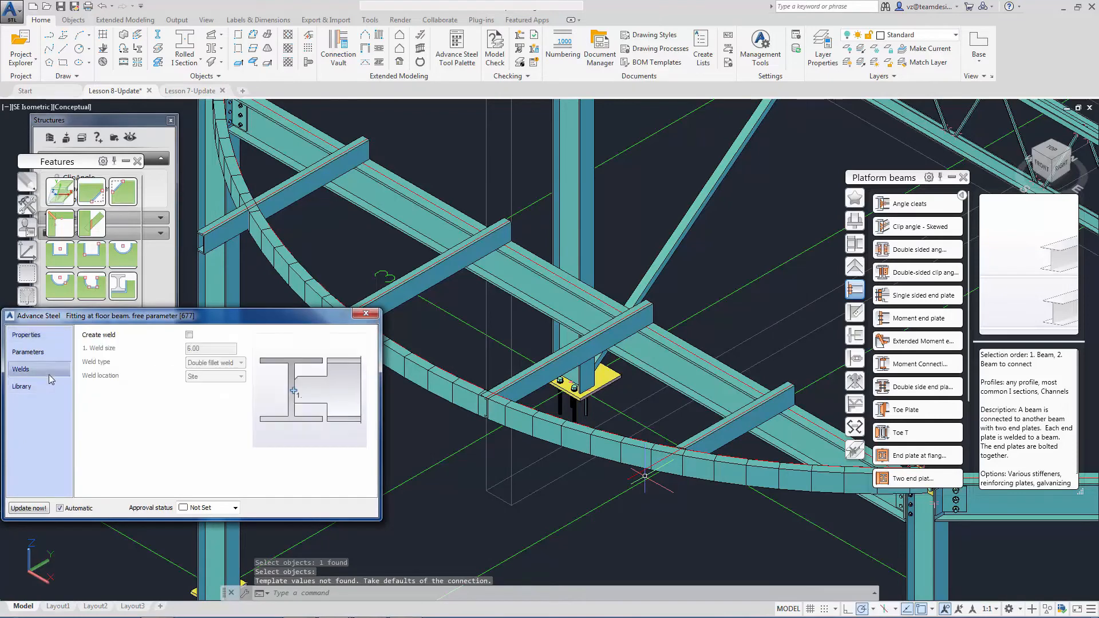
click(190, 336)
key(Tab)
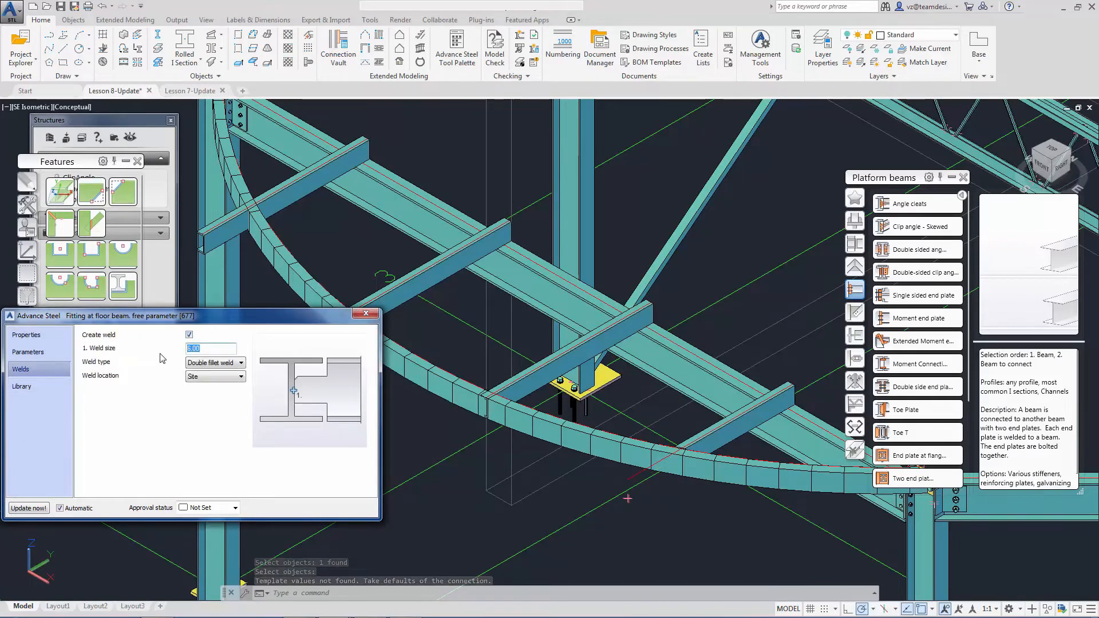
text(4)
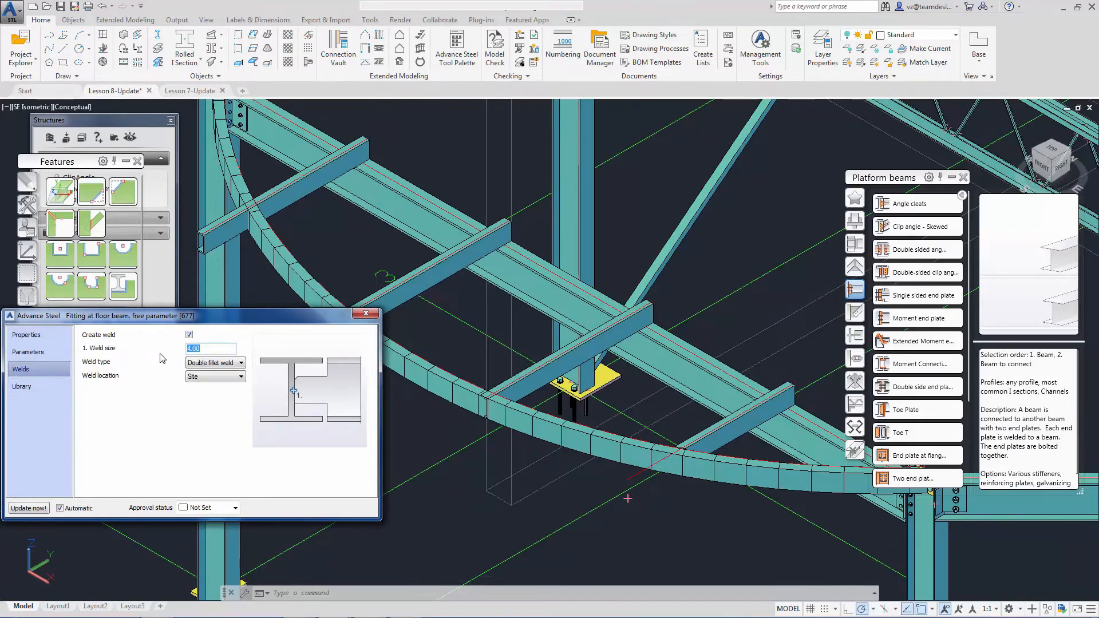
click(360, 313)
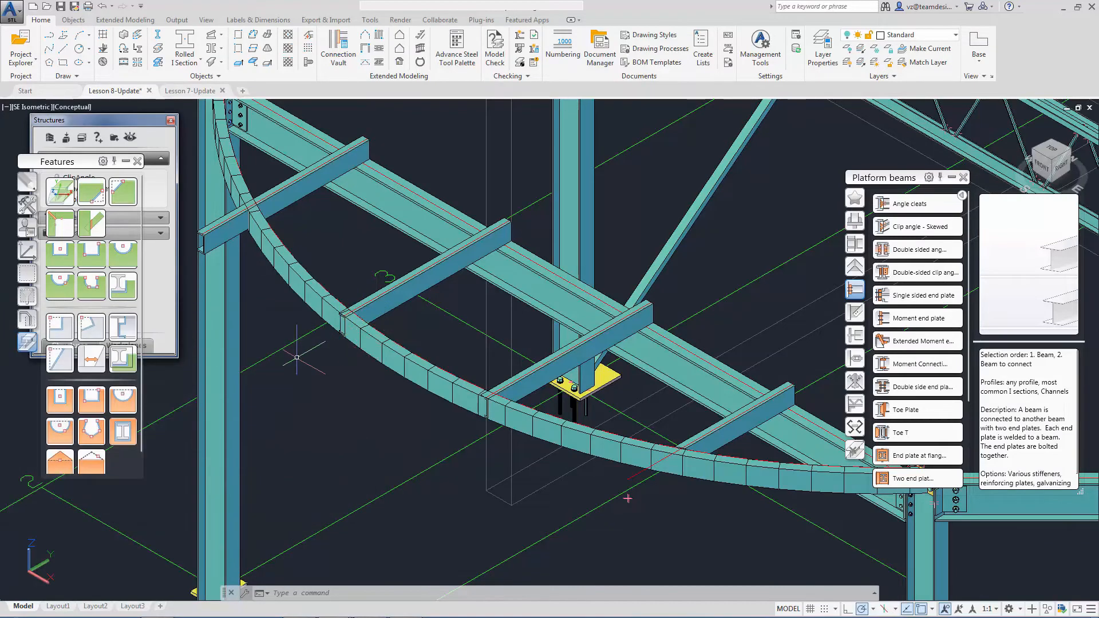
Add a parametric notch between the curved beam and the second cross beam from its right-hand end, with a weld of size 4.
key(Return)
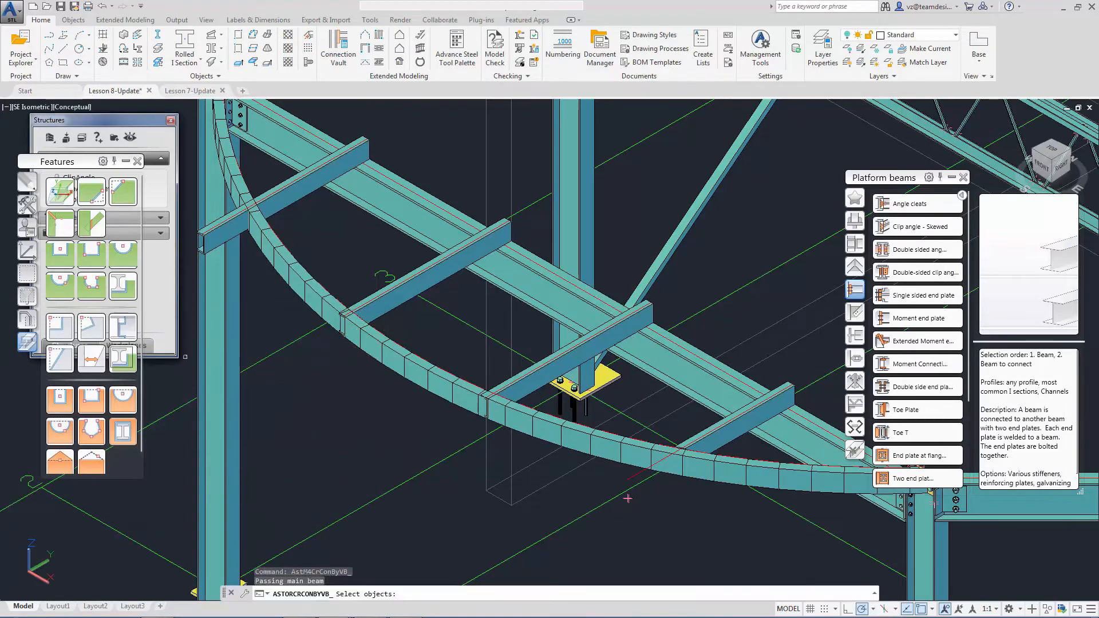
click(450, 391)
key(Return)
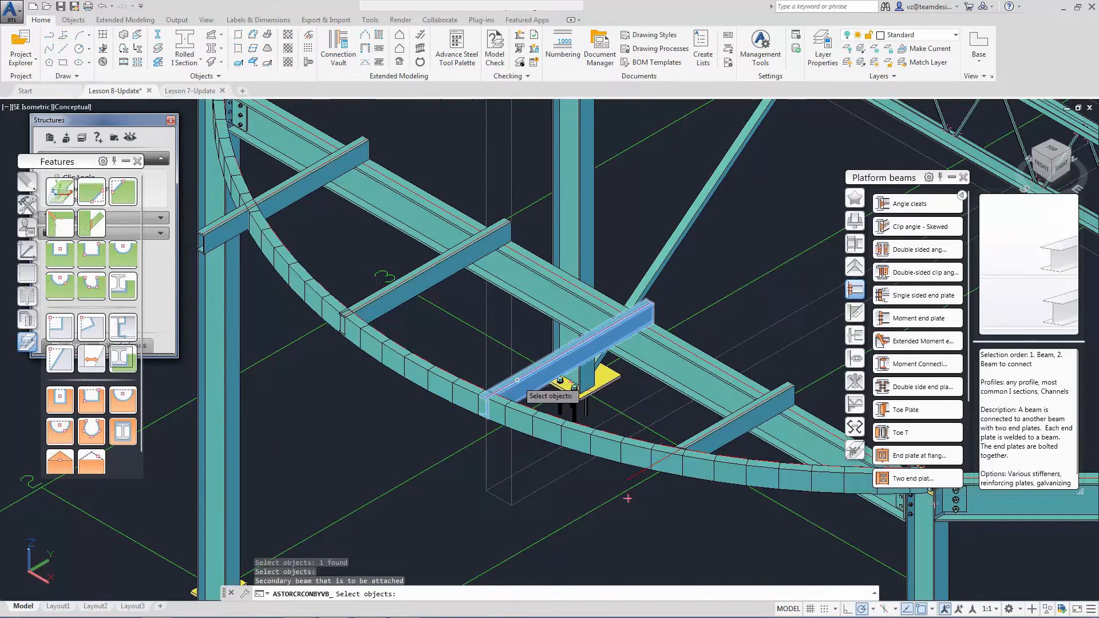
click(517, 380)
key(Return)
click(22, 369)
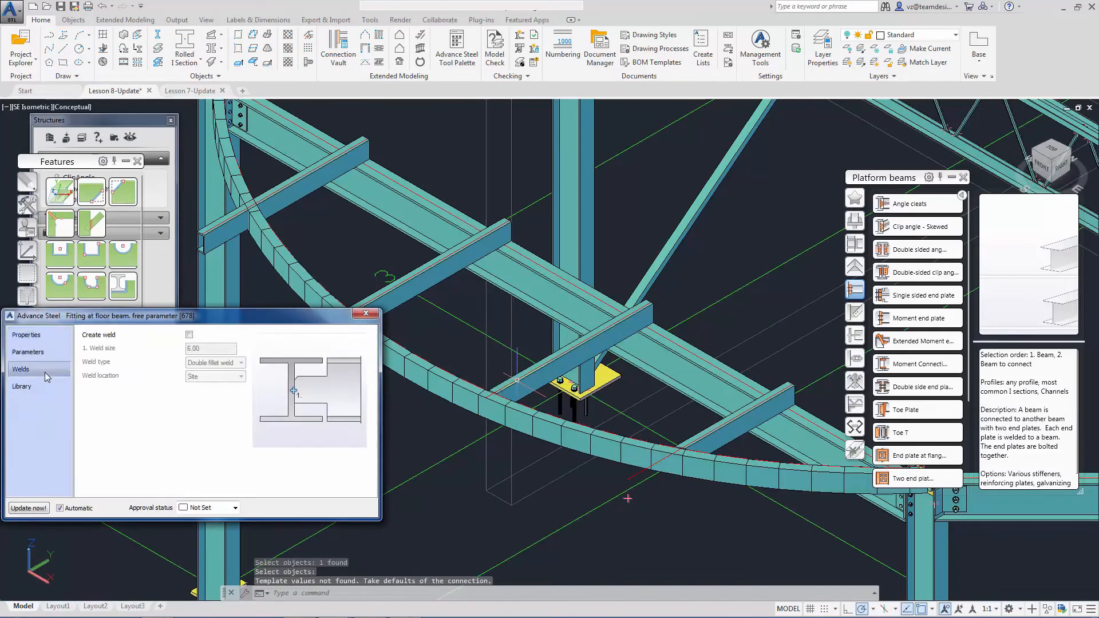
drag(211, 349, 133, 350)
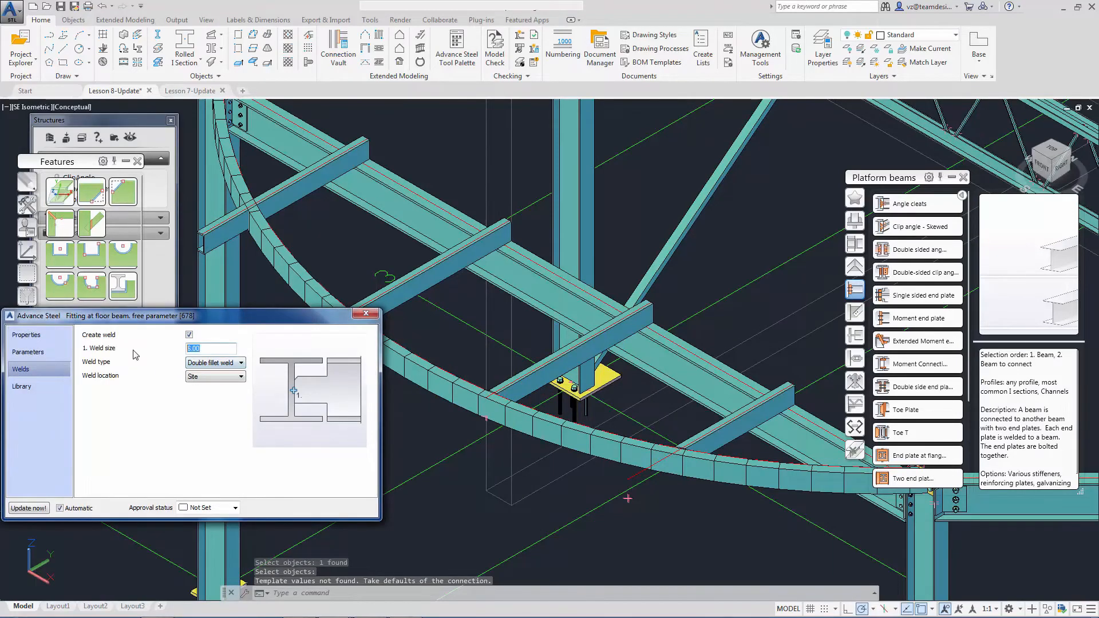
text(4)
key(Return)
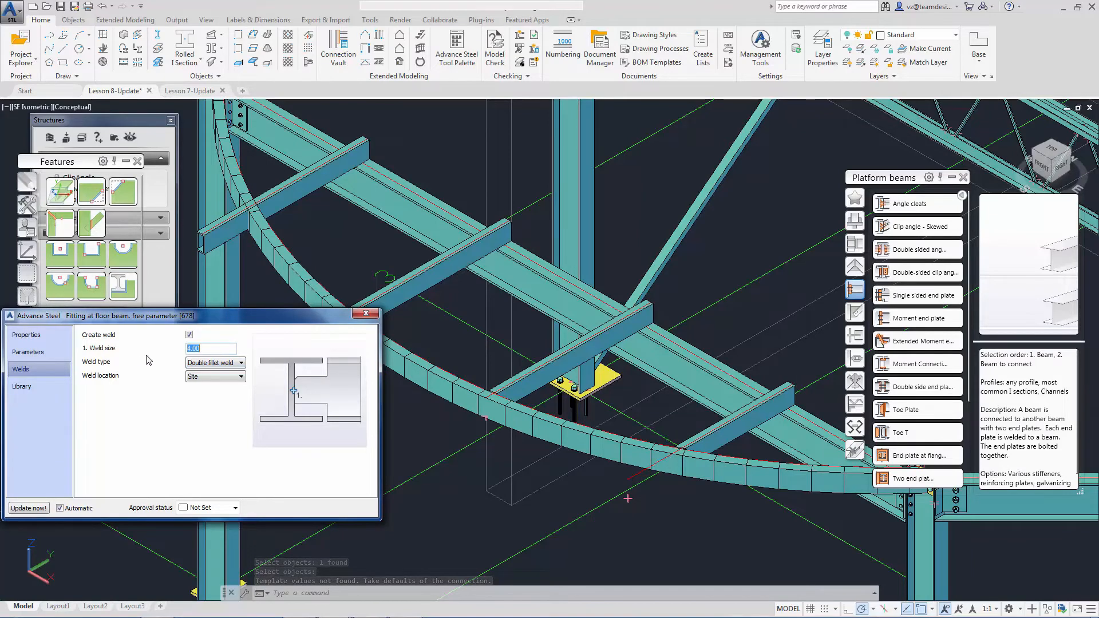
click(364, 313)
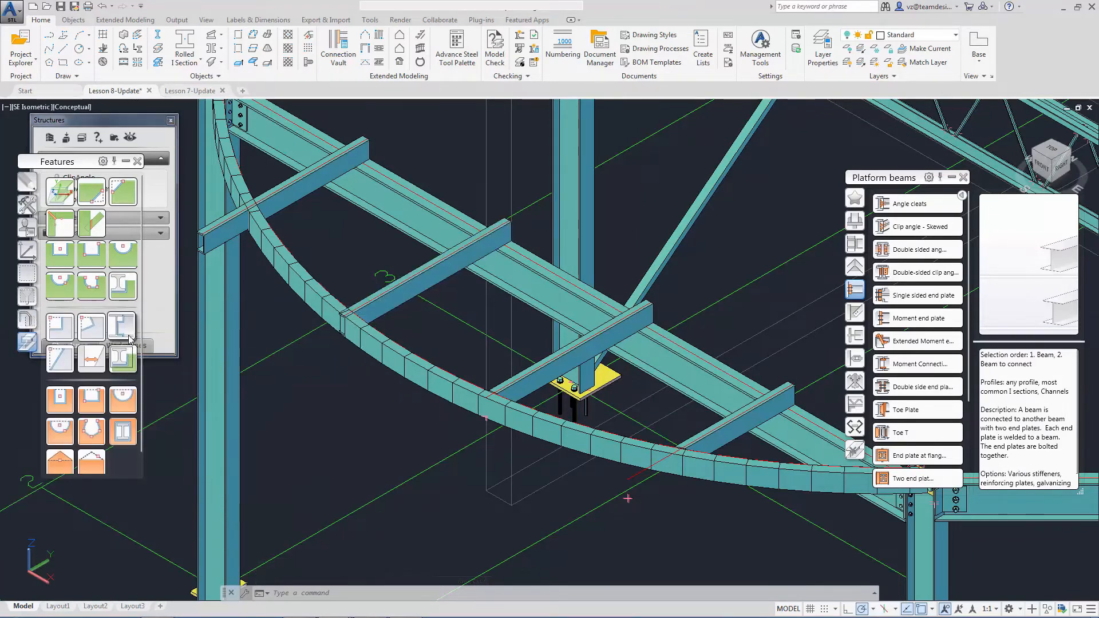
Add a parametric notch between the curved beam and the third cross beam from its right-hand end, with a weld of size 4.
click(129, 337)
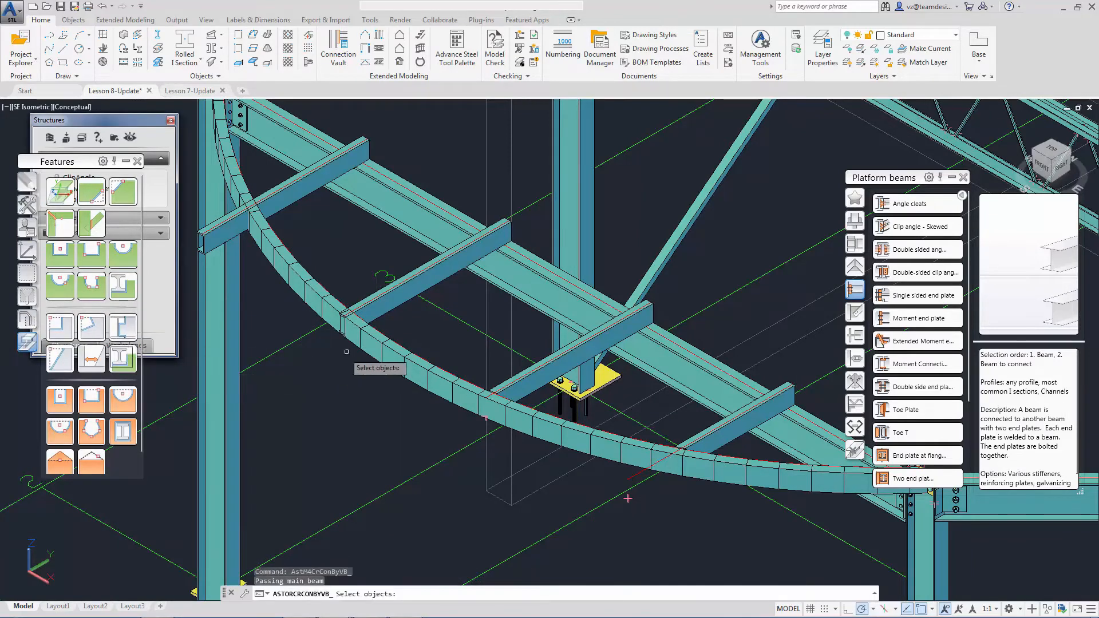
click(375, 338)
click(364, 312)
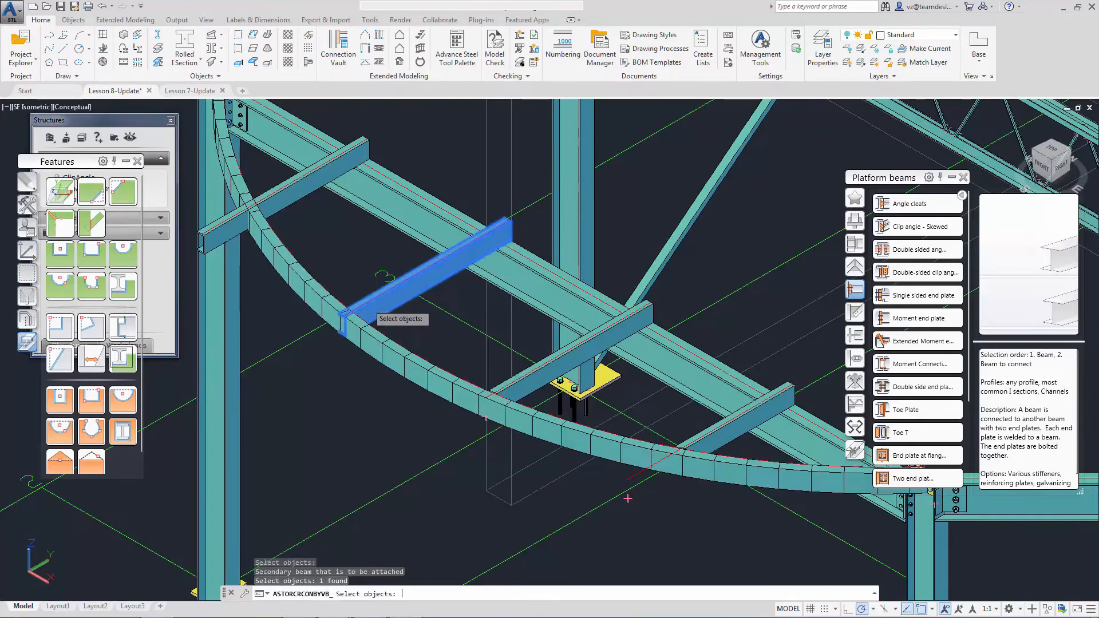
key(Return)
click(21, 369)
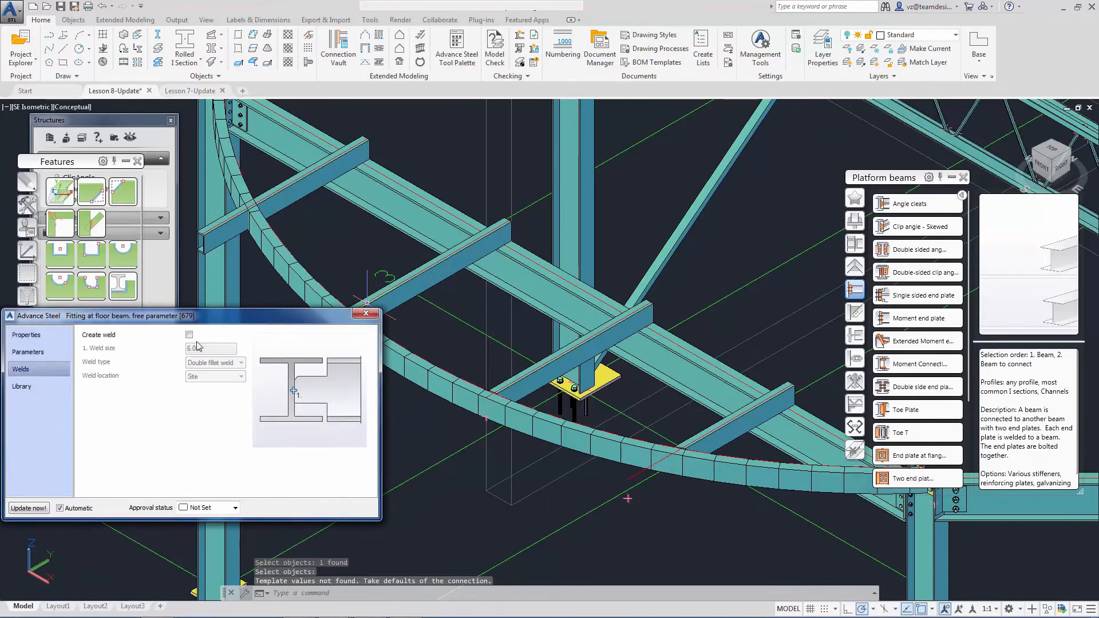
drag(203, 348, 145, 350)
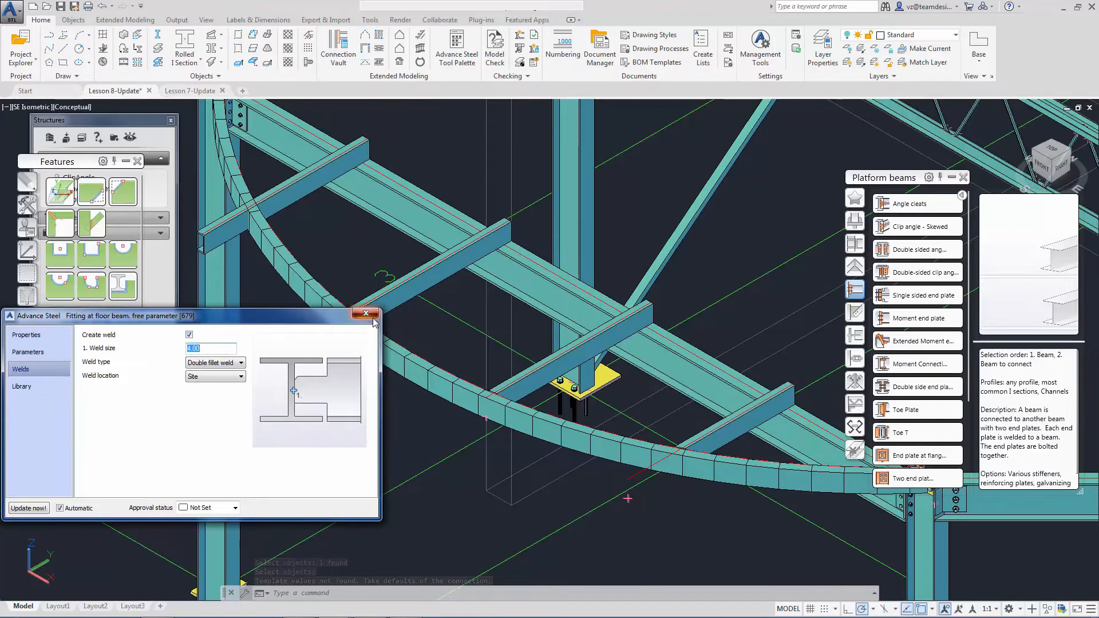
click(366, 314)
Add a parametric notch between the curved beam and the cross beam nearest its left-hand end, with a weld of size 4.
click(122, 345)
click(283, 274)
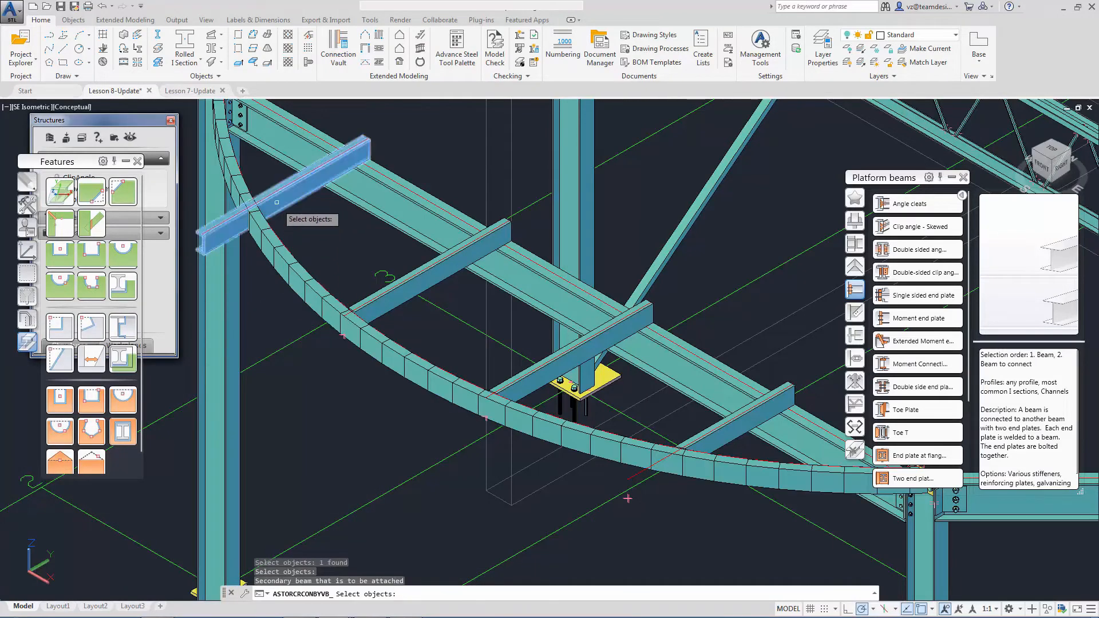
key(Return)
click(20, 369)
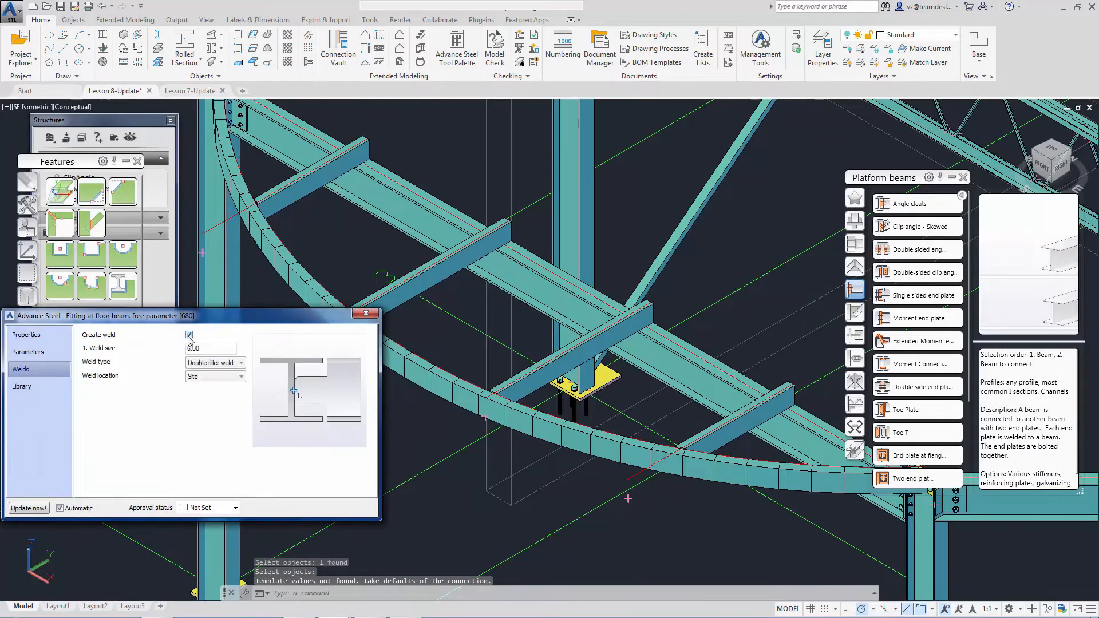
drag(215, 348, 140, 353)
text(4)
key(Return)
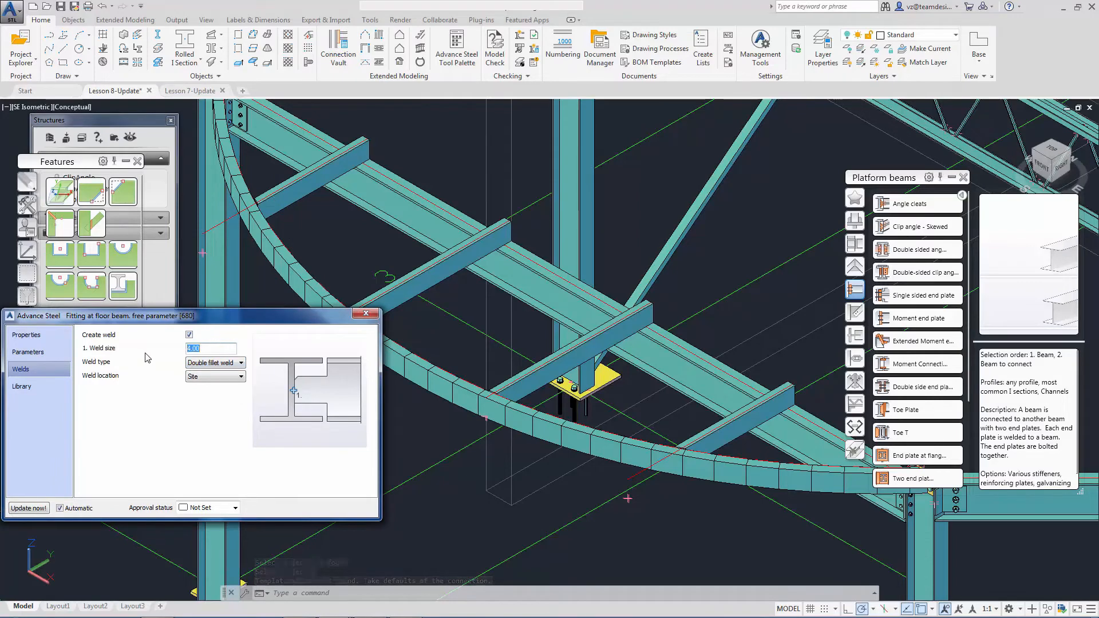
click(366, 314)
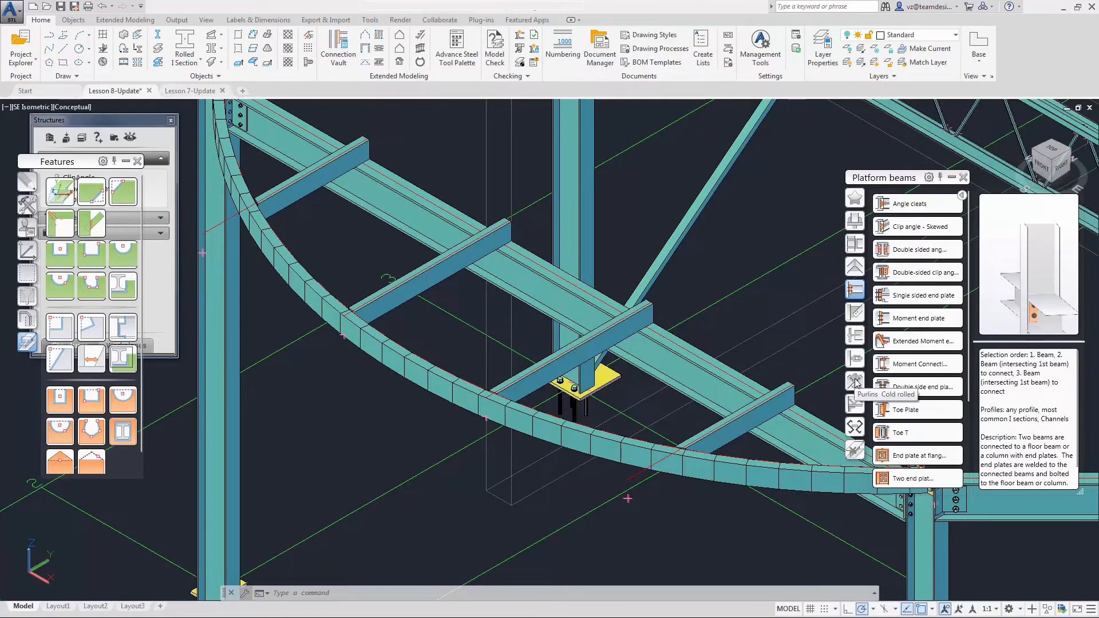
Add a purlin connection with the straight beam as main element and the rightmost cross beam as purlin.
click(855, 382)
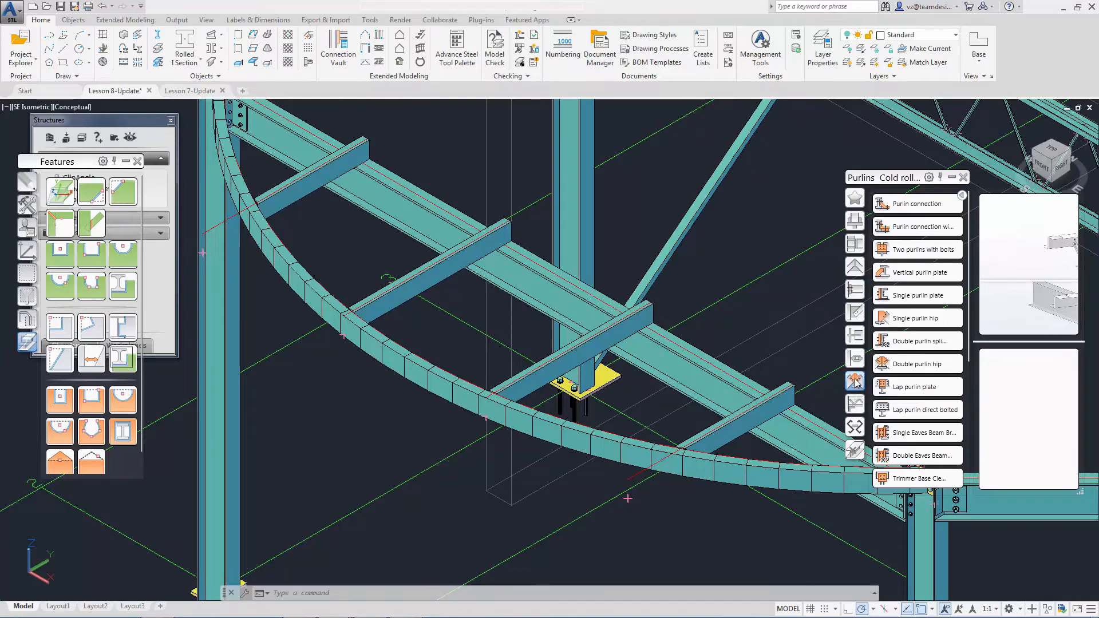
click(913, 212)
scroll(792, 424, down, 2)
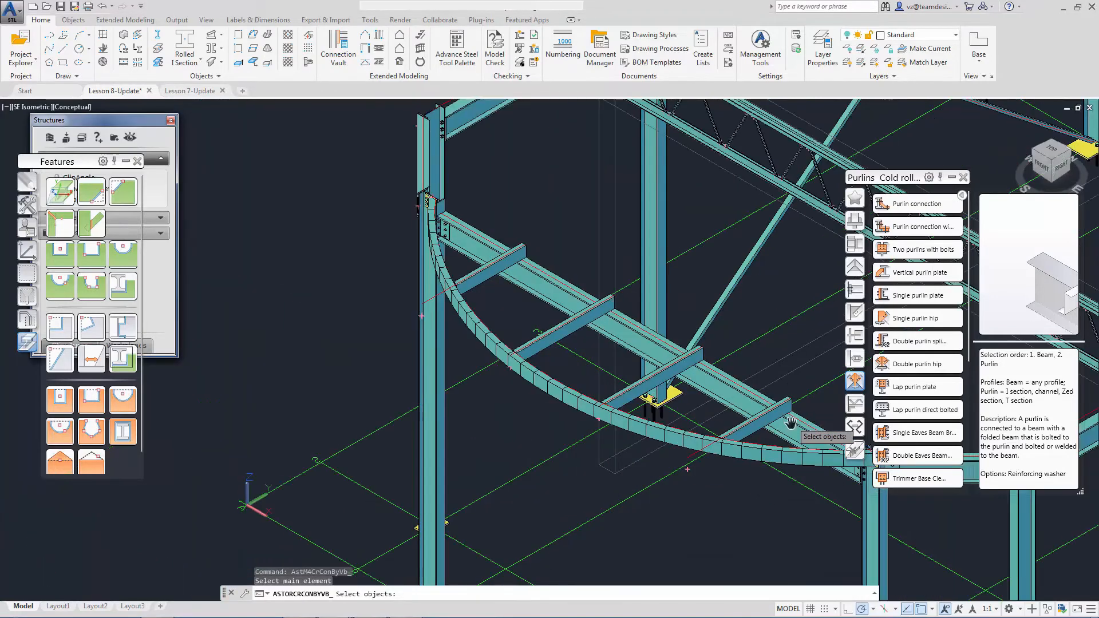
middle_drag(793, 424, 669, 428)
scroll(630, 426, up, 5)
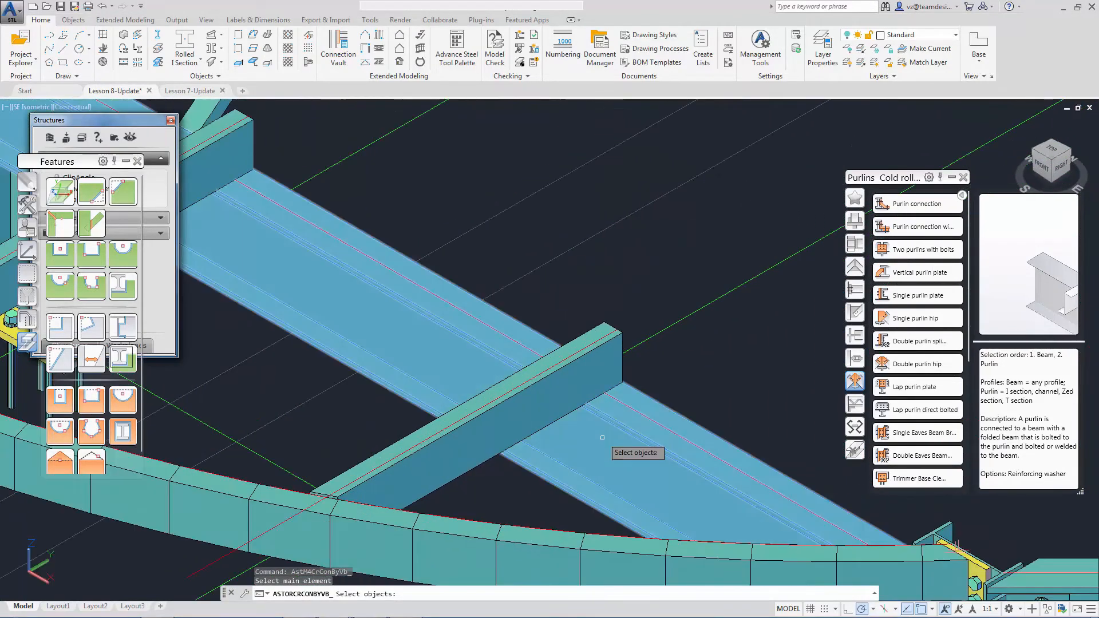
click(626, 426)
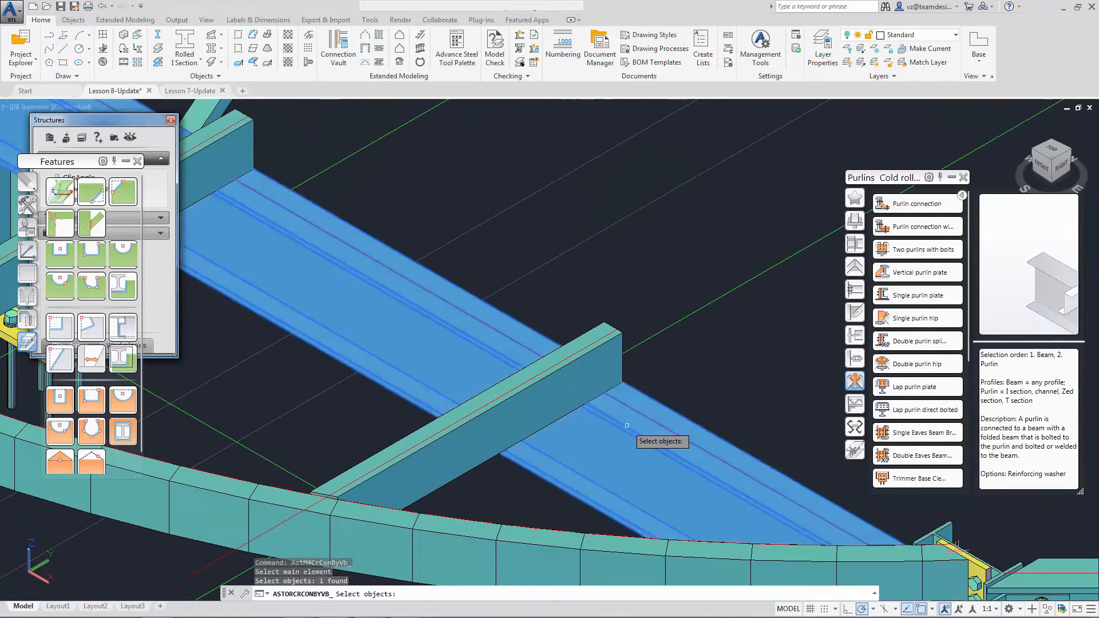
key(Return)
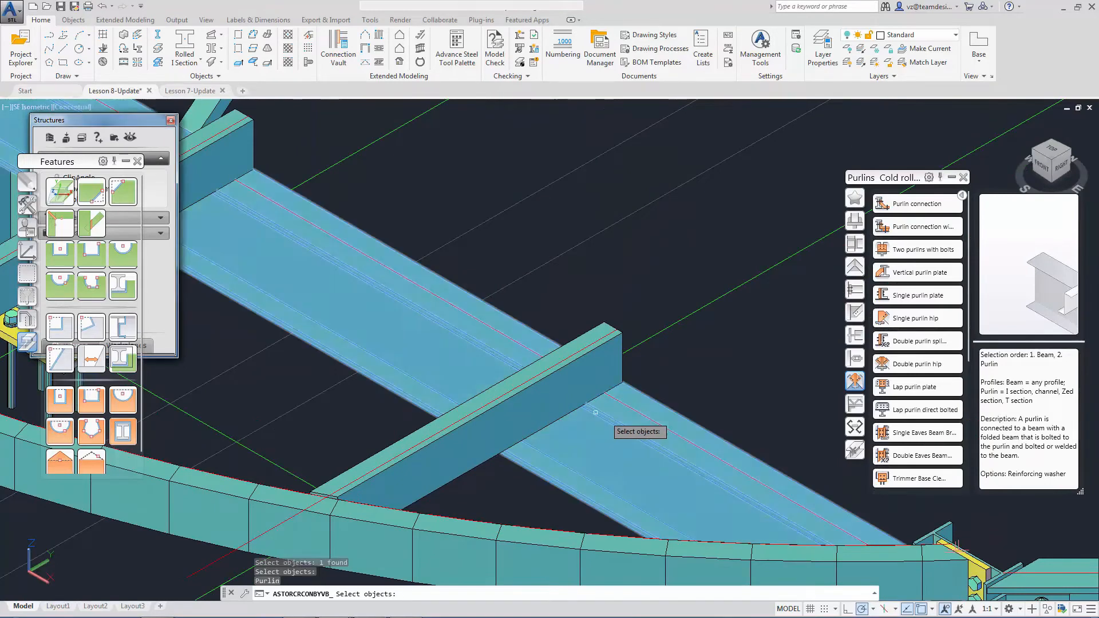
click(566, 388)
key(Return)
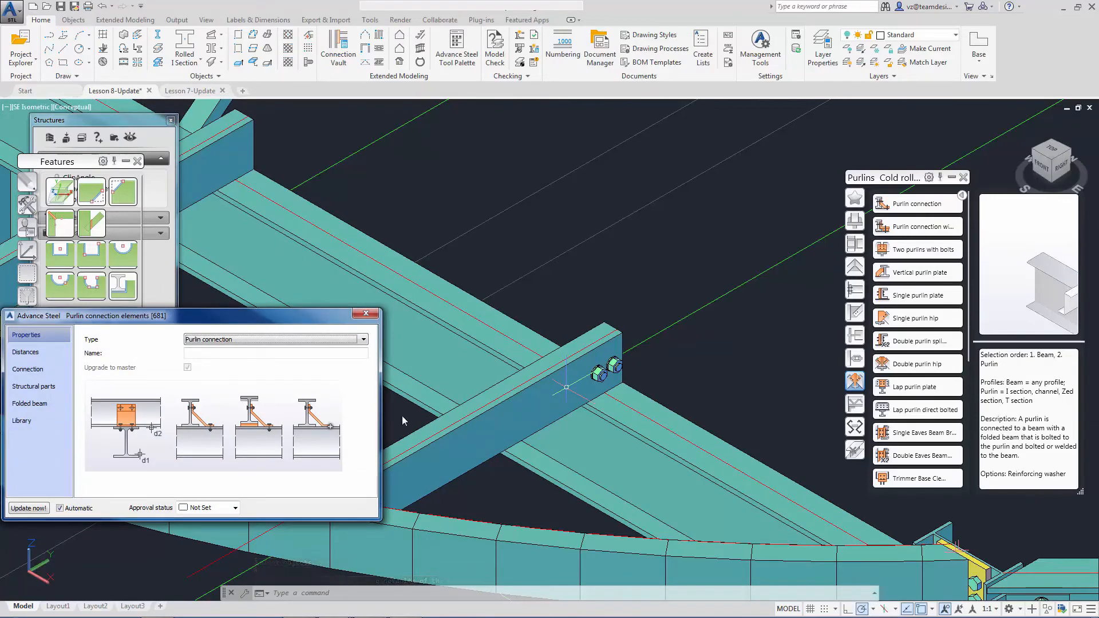
Use a folded beam as the purlin shoe and set the connection's bolt diameter to 12 mm.
click(56, 388)
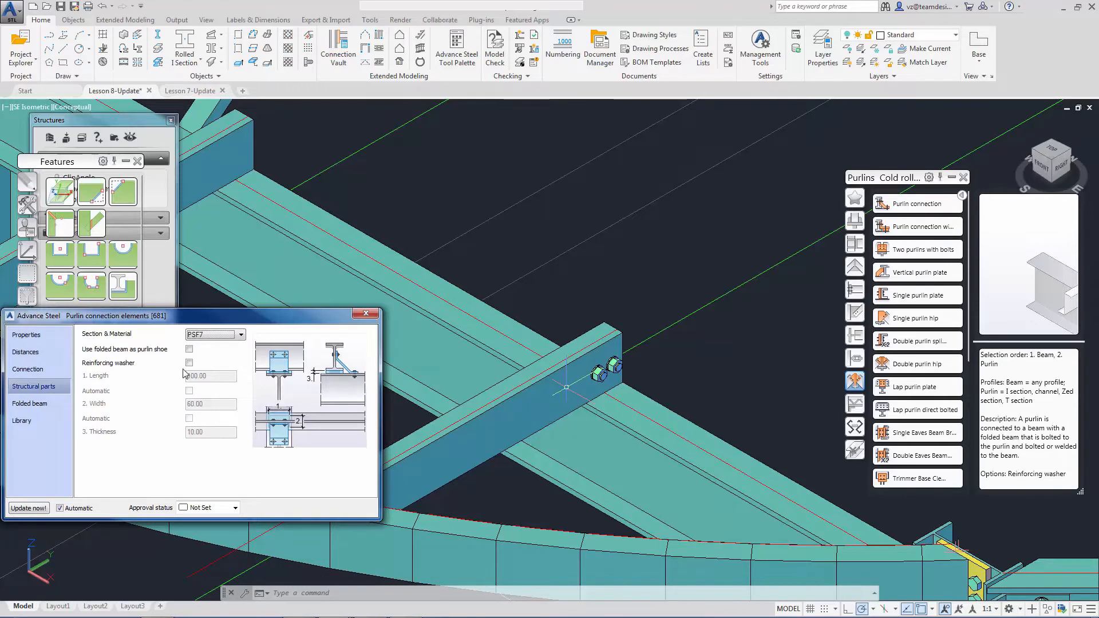
click(189, 349)
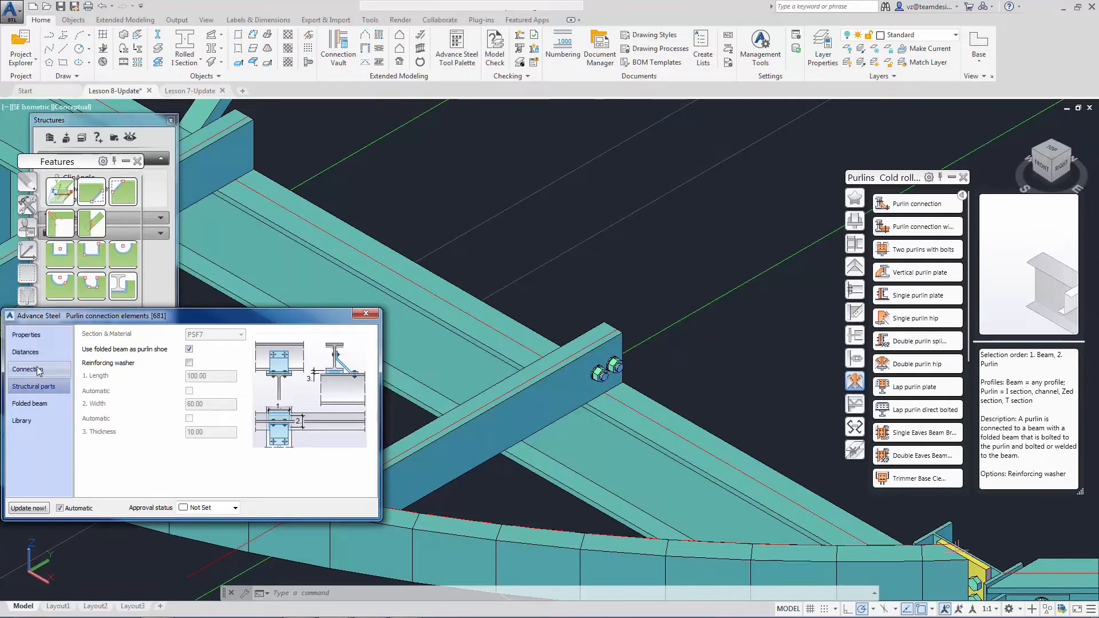
click(37, 369)
click(241, 336)
click(217, 373)
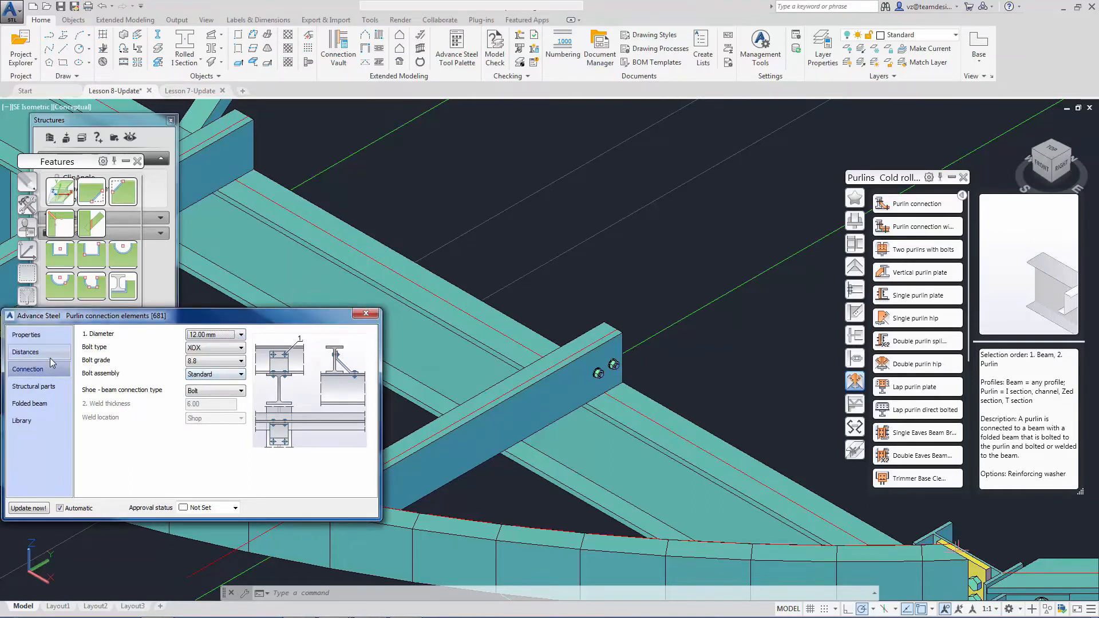
Set the purlin shoe position to Other side and the intermediate distance at main to 80, and close the connection's properties.
click(50, 357)
click(207, 404)
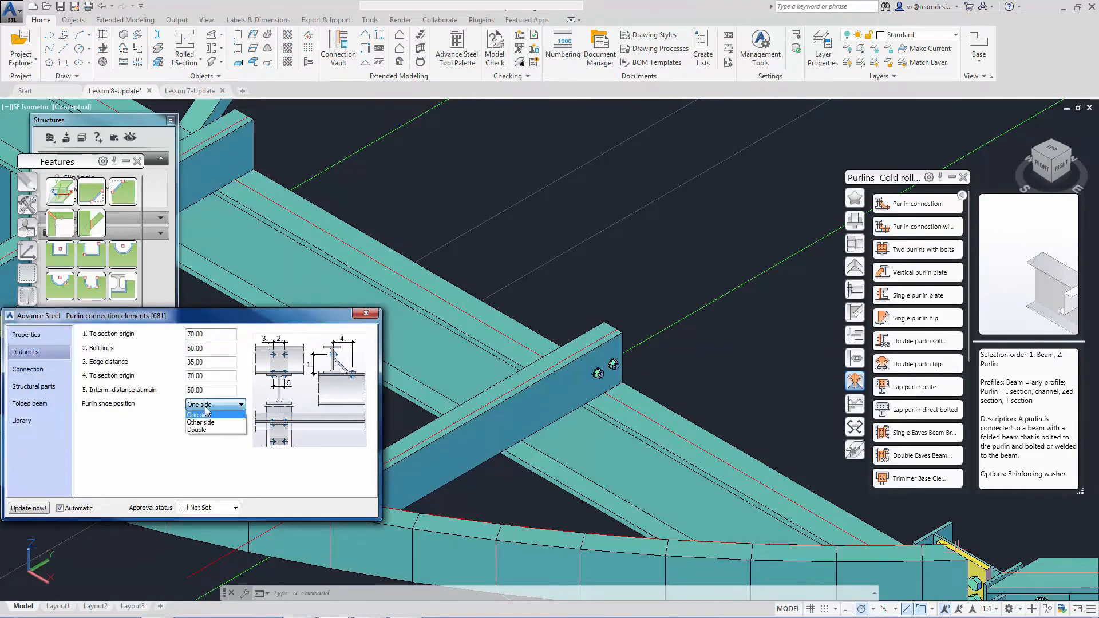
click(207, 423)
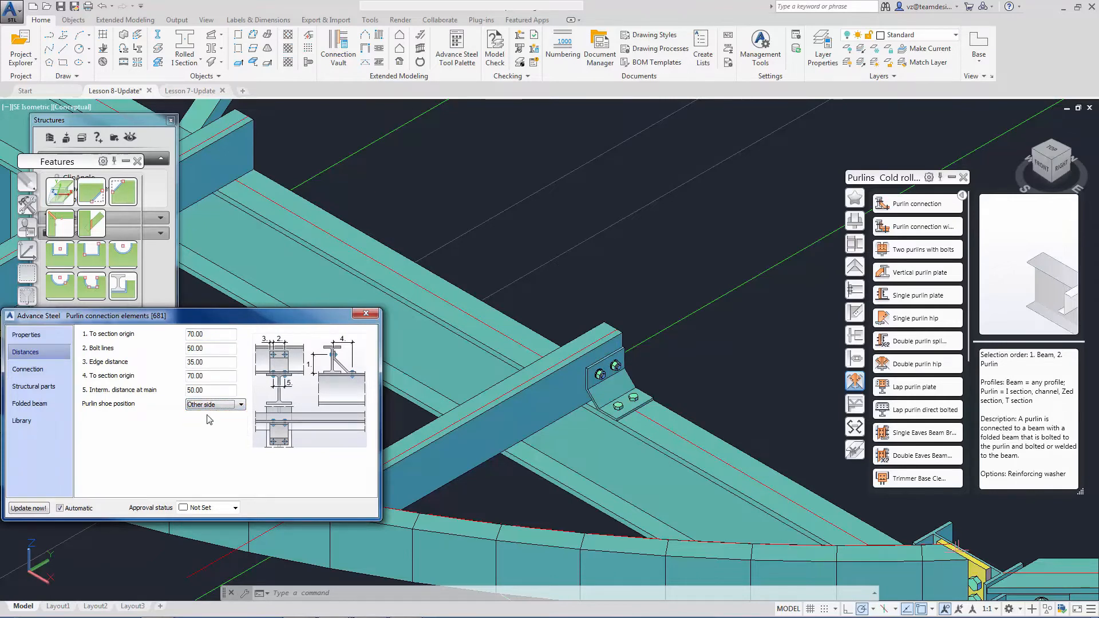
drag(214, 390, 142, 389)
text(80)
key(Return)
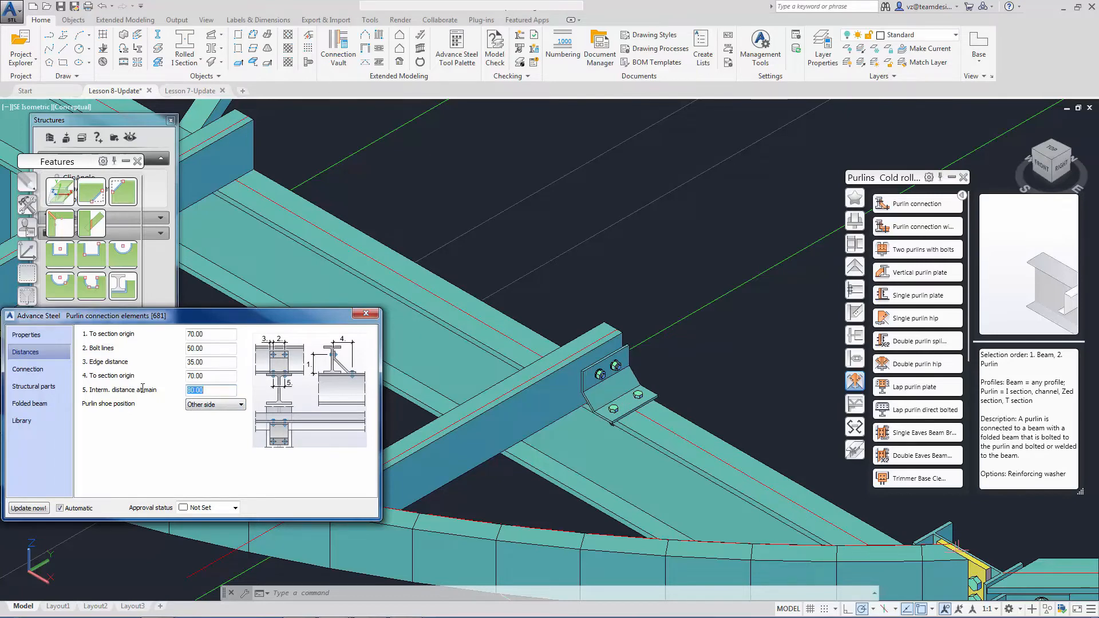
click(368, 314)
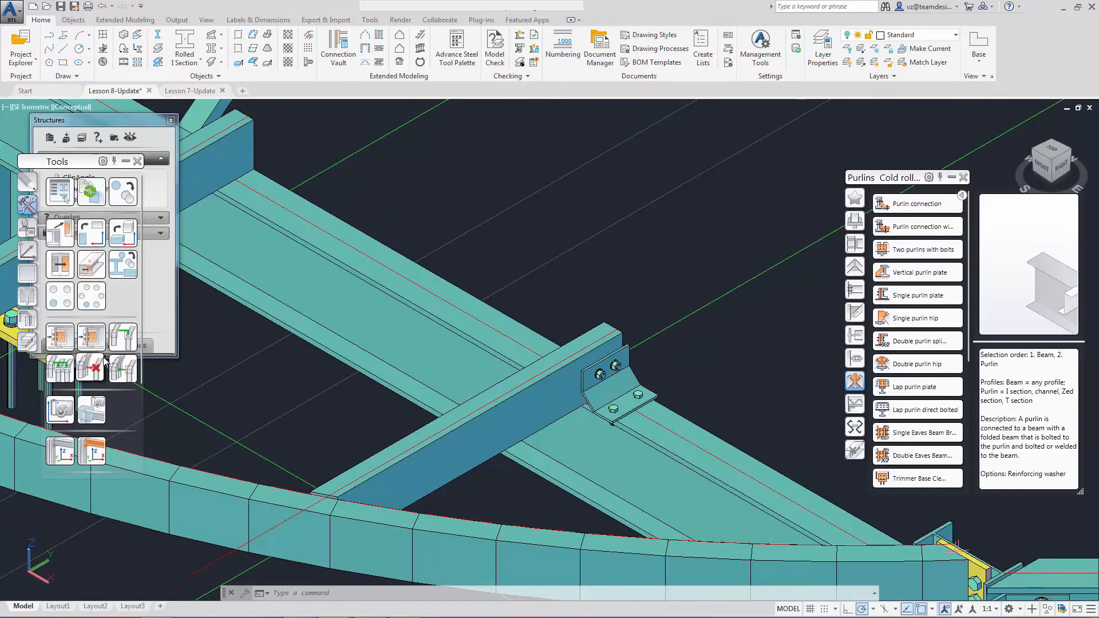
Copy the purlin connection to the other three cross beams where they meet the straight beam.
click(96, 342)
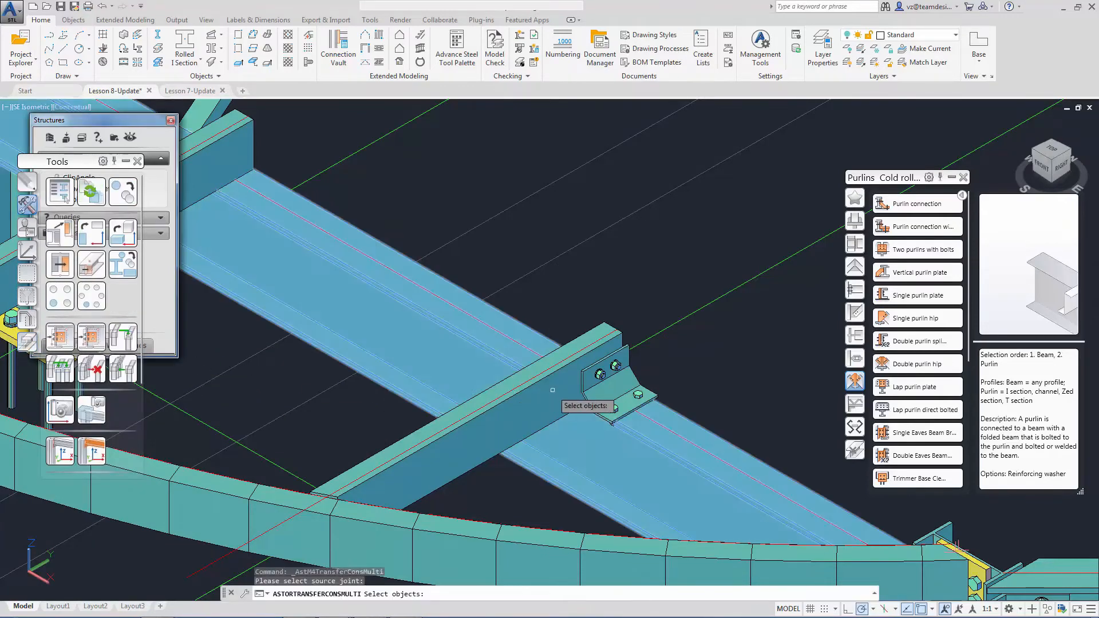
click(626, 397)
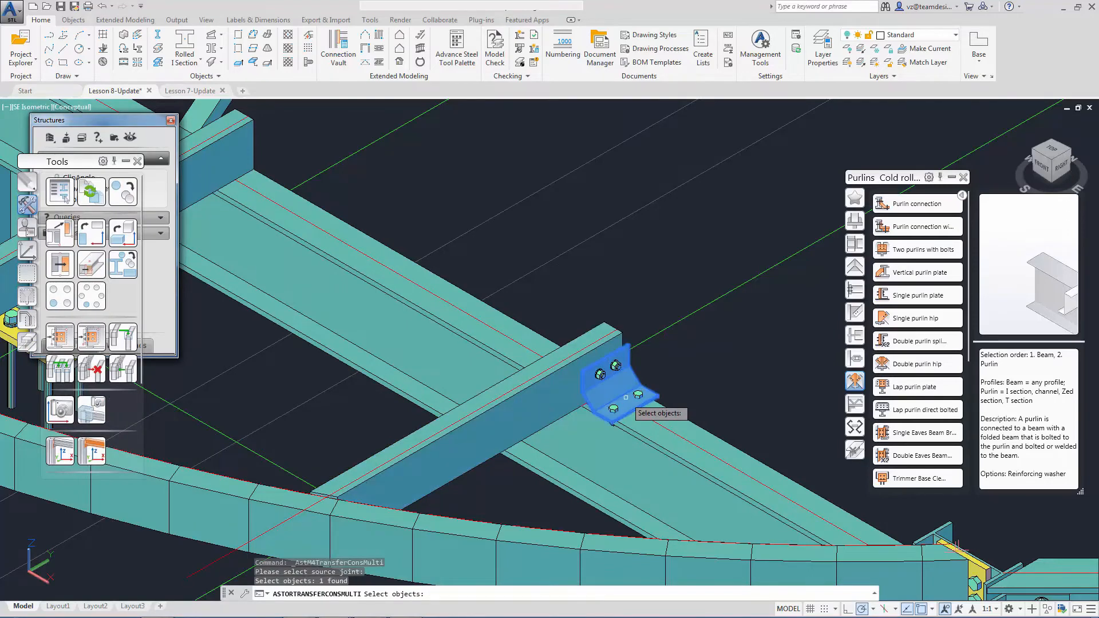
key(Return)
scroll(510, 389, down, 5)
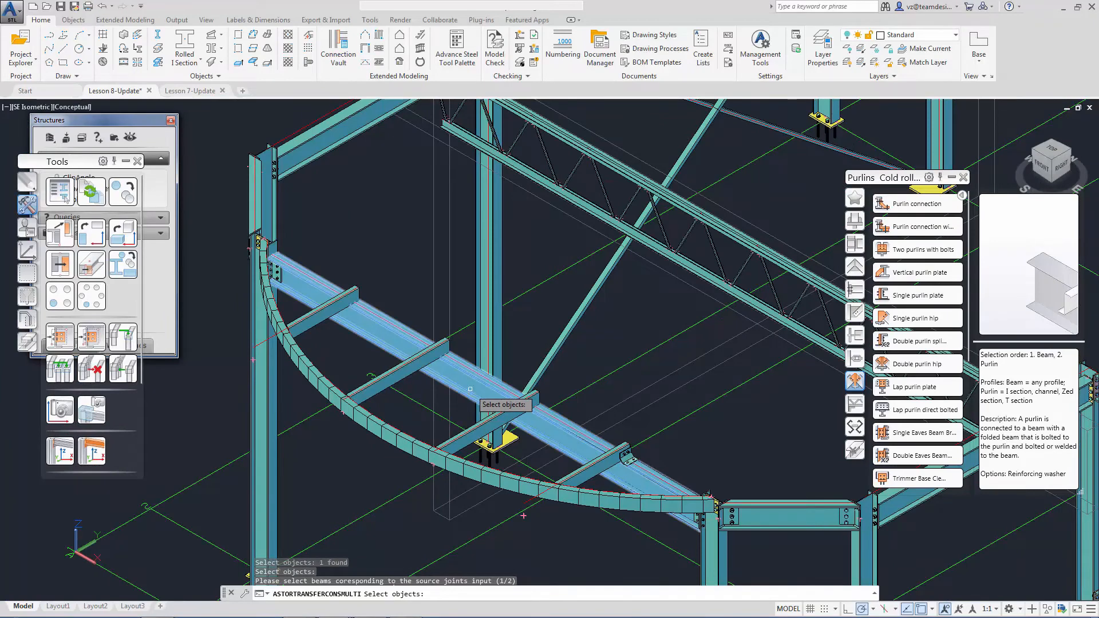
click(470, 389)
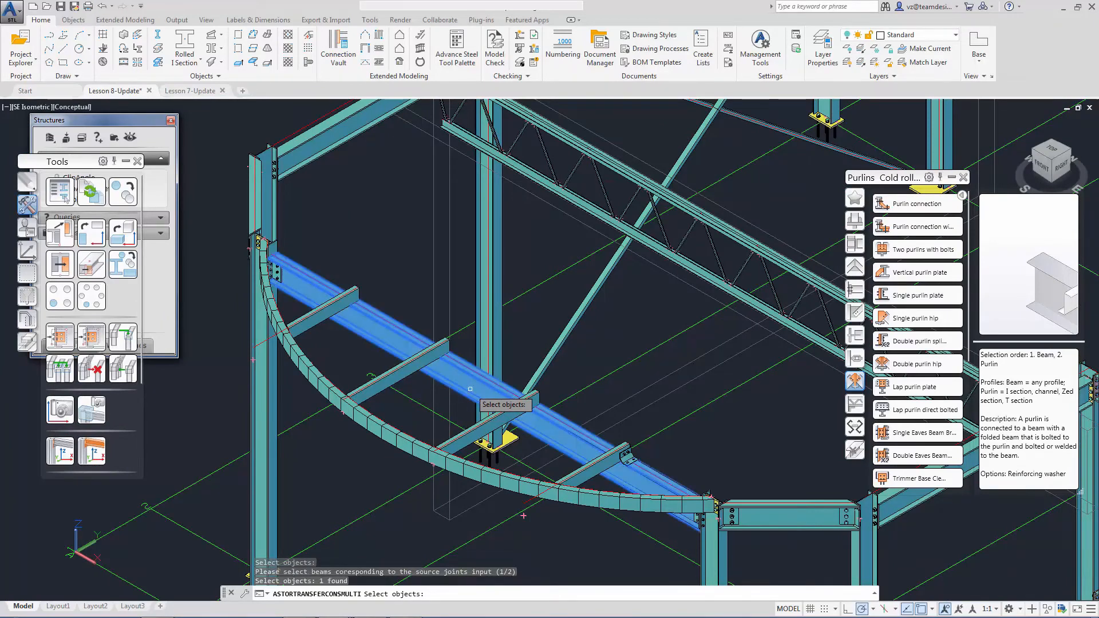
key(Return)
click(497, 415)
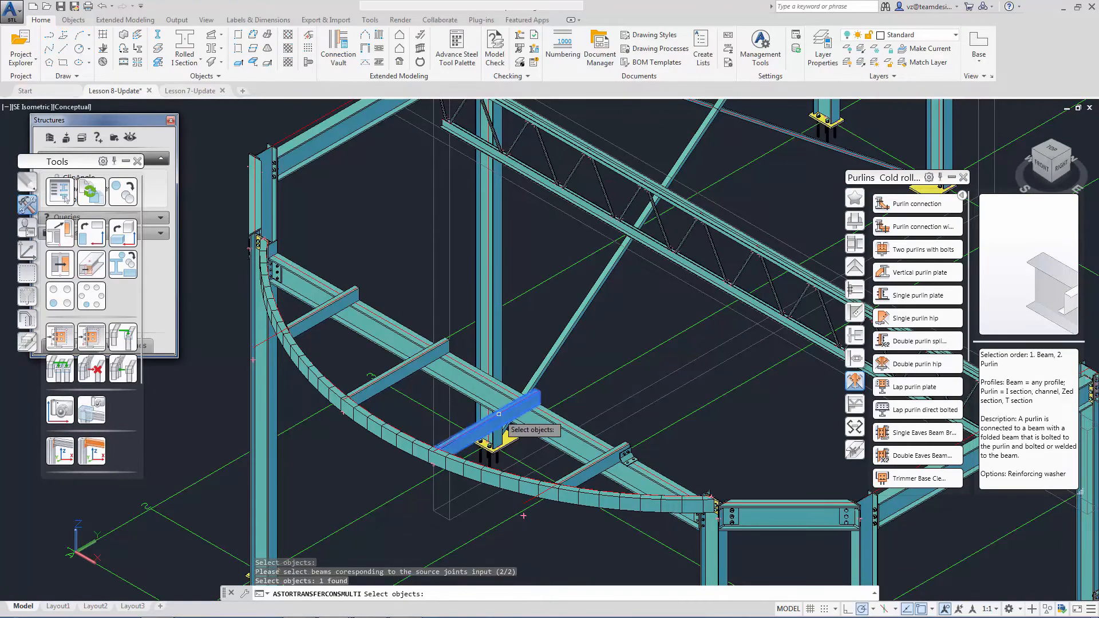
click(399, 363)
click(330, 311)
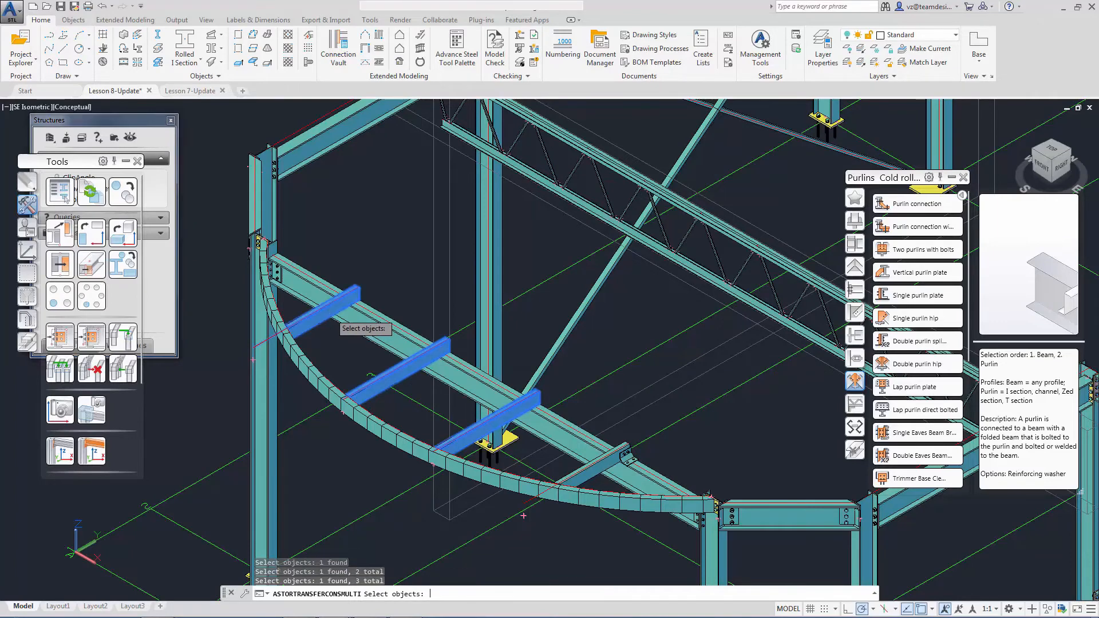
key(Return)
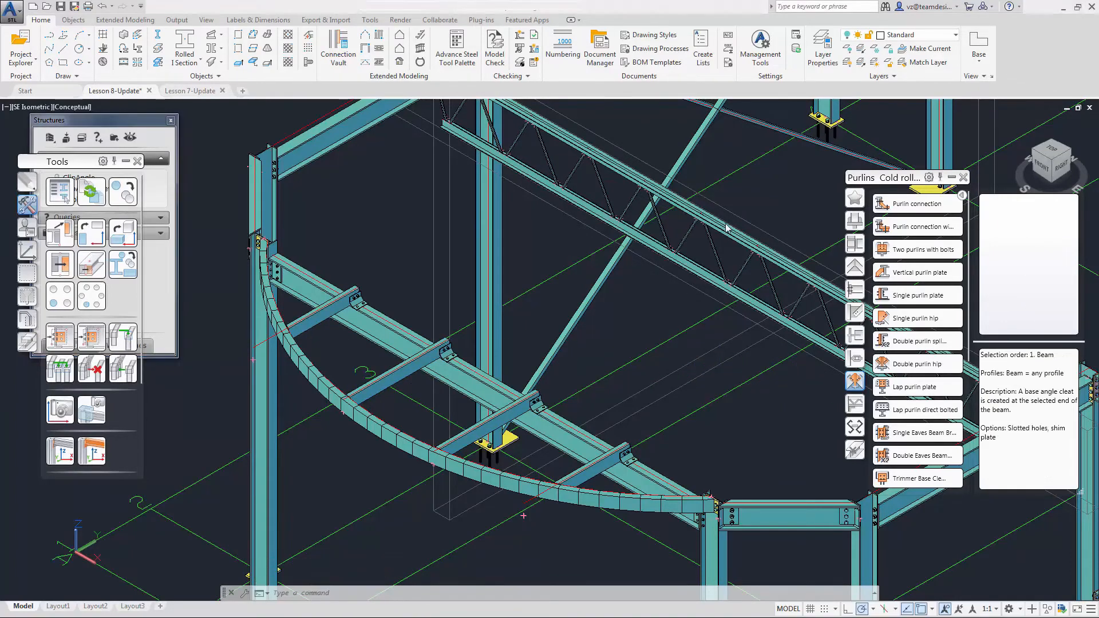
Turn the model to the NE isometric view.
click(1068, 152)
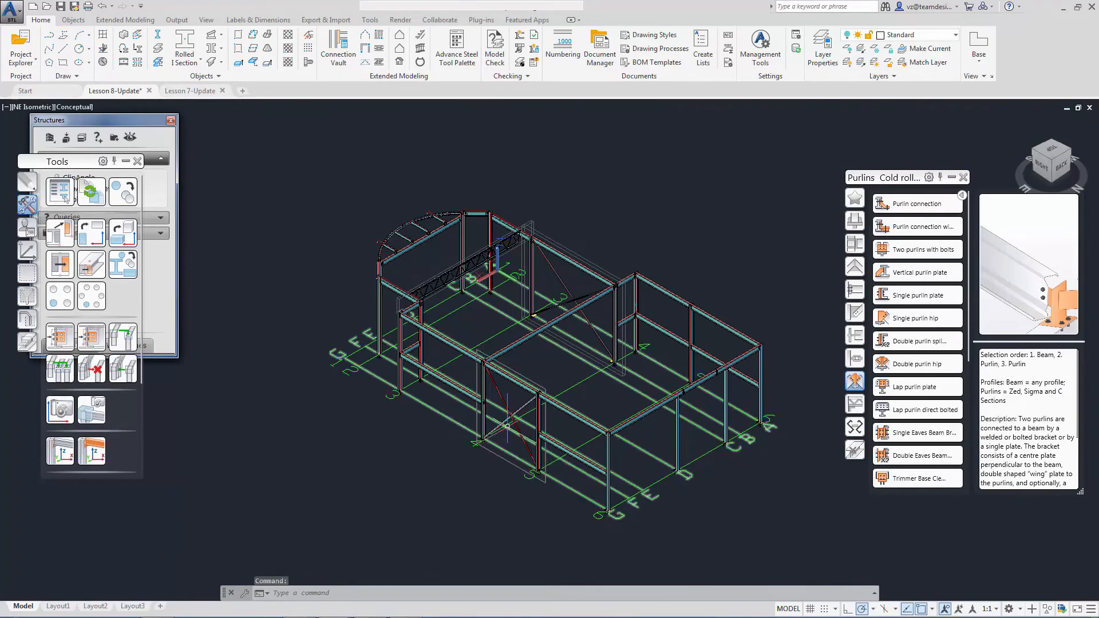
Create a flat bracing connection with tension bolt and base plate between the braced bay's left column, its base plate and the flat diagonal.
scroll(492, 415, up, 6)
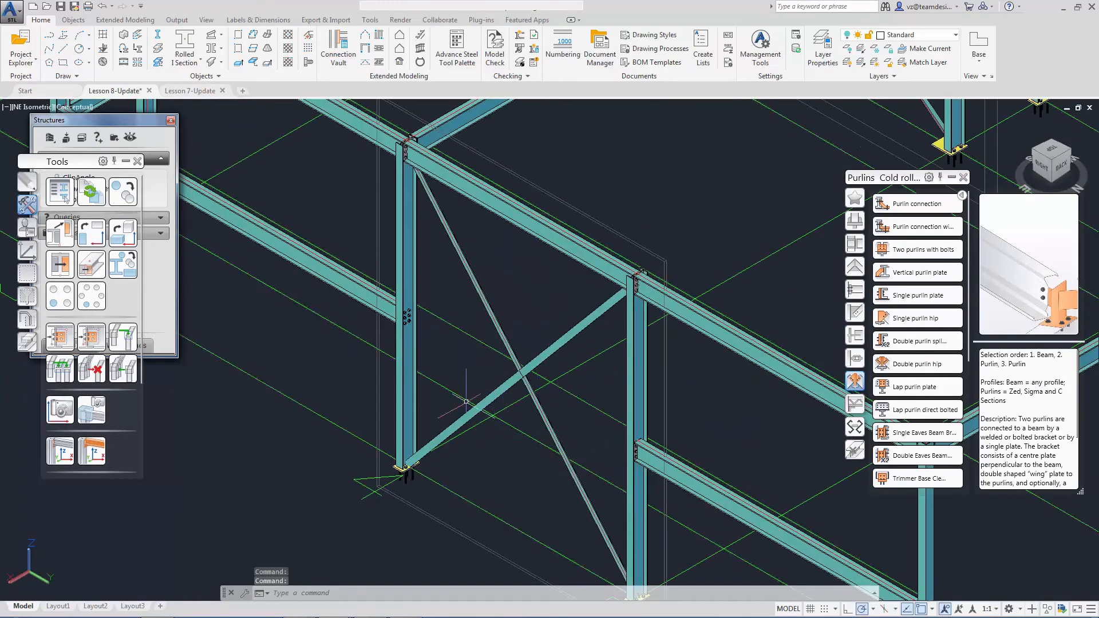
scroll(498, 380, up, 3)
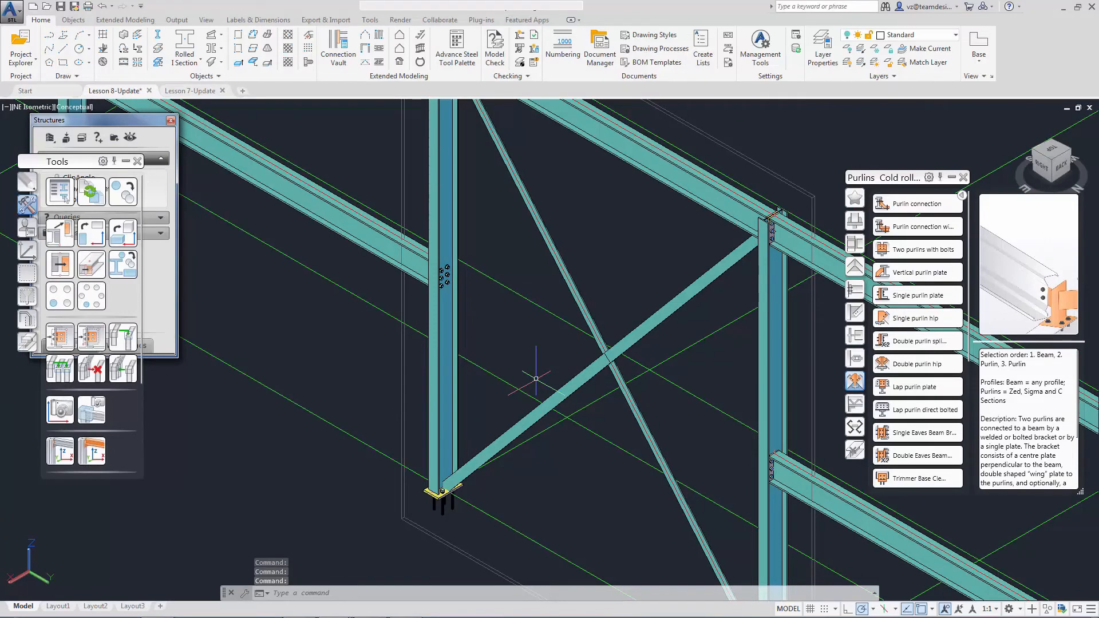
click(855, 313)
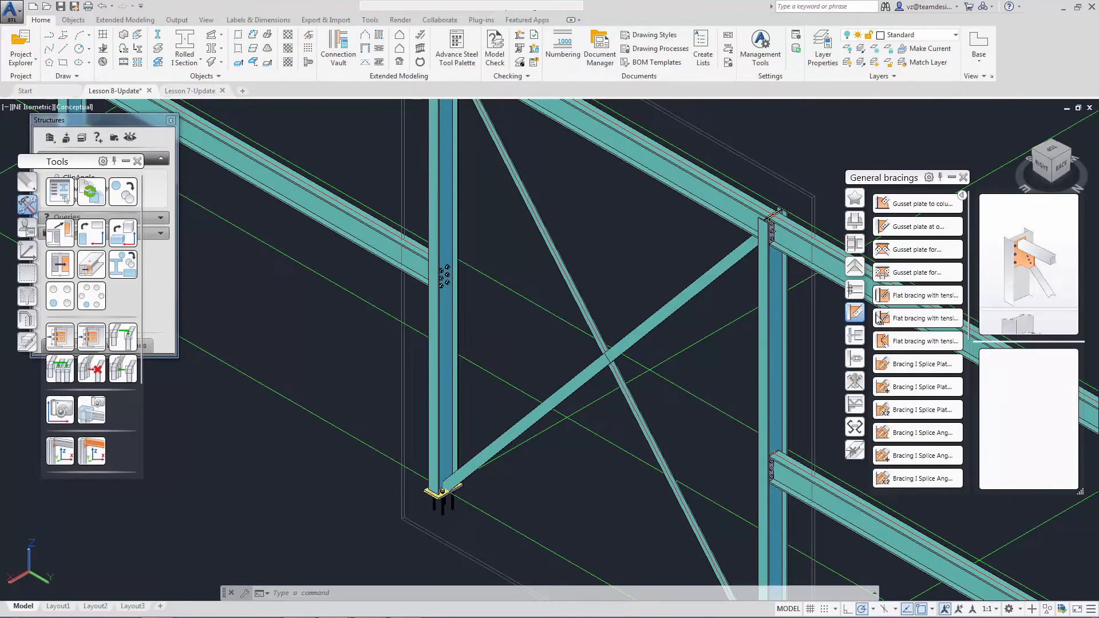
mouse_move(906, 322)
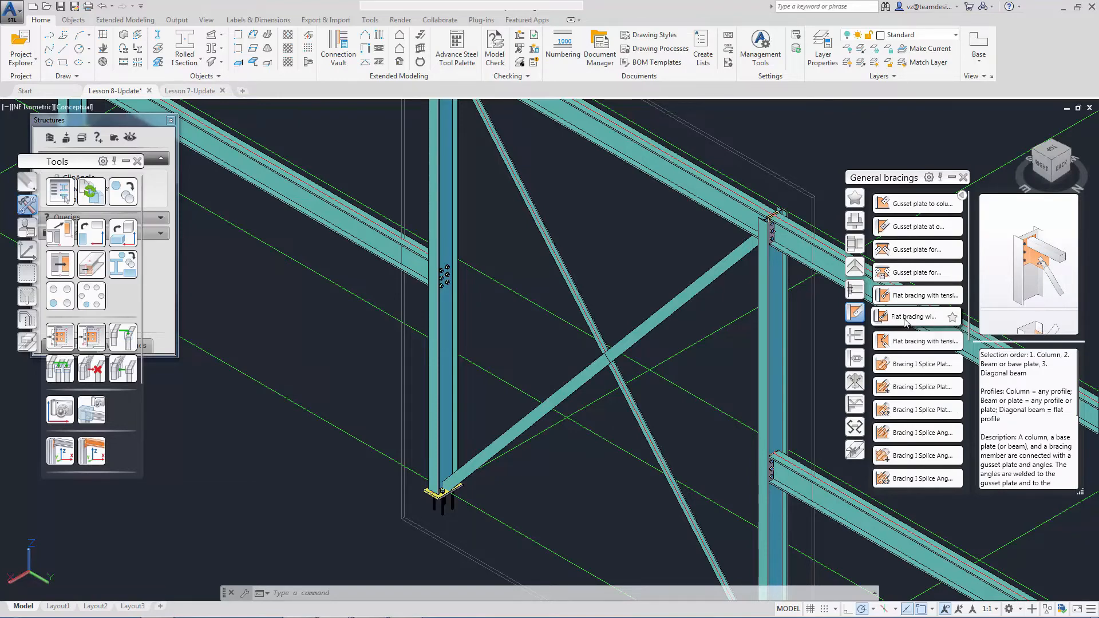
click(905, 321)
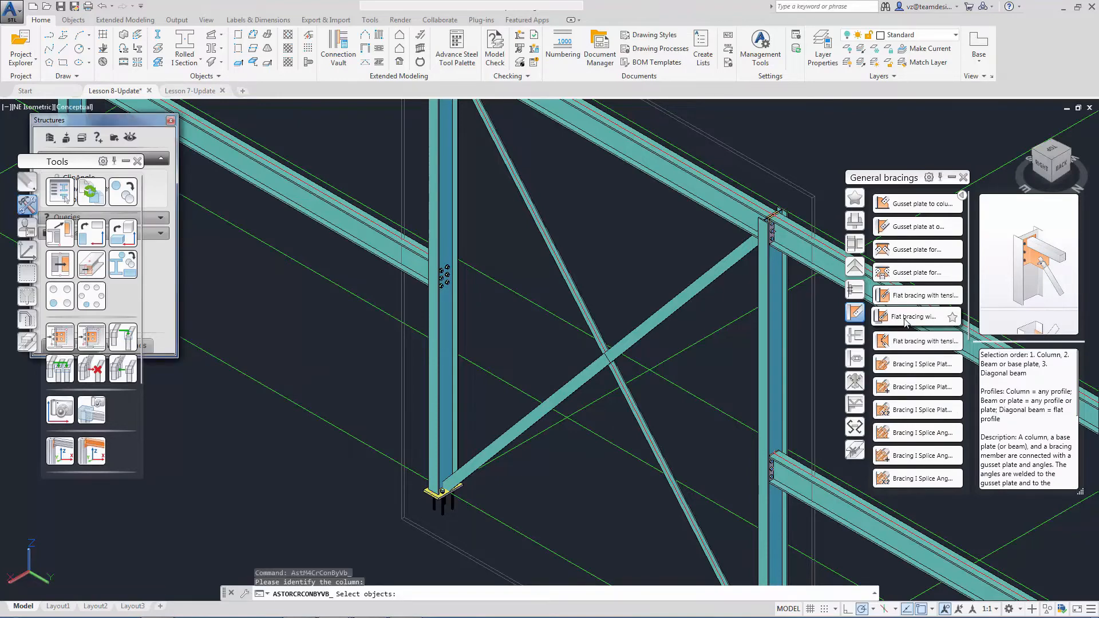
click(454, 397)
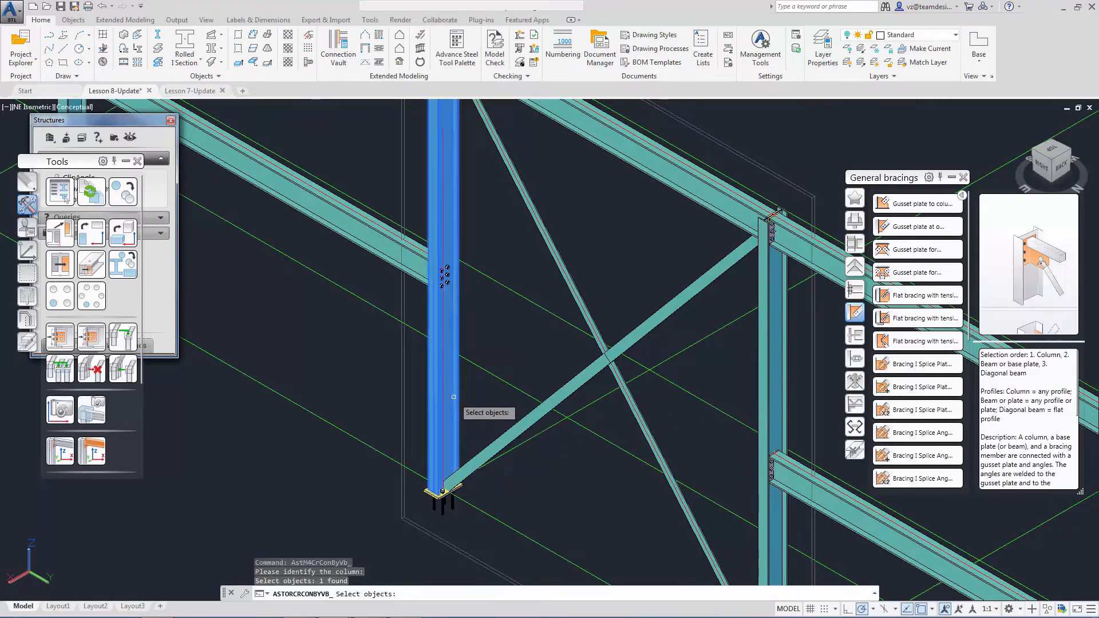
key(Return)
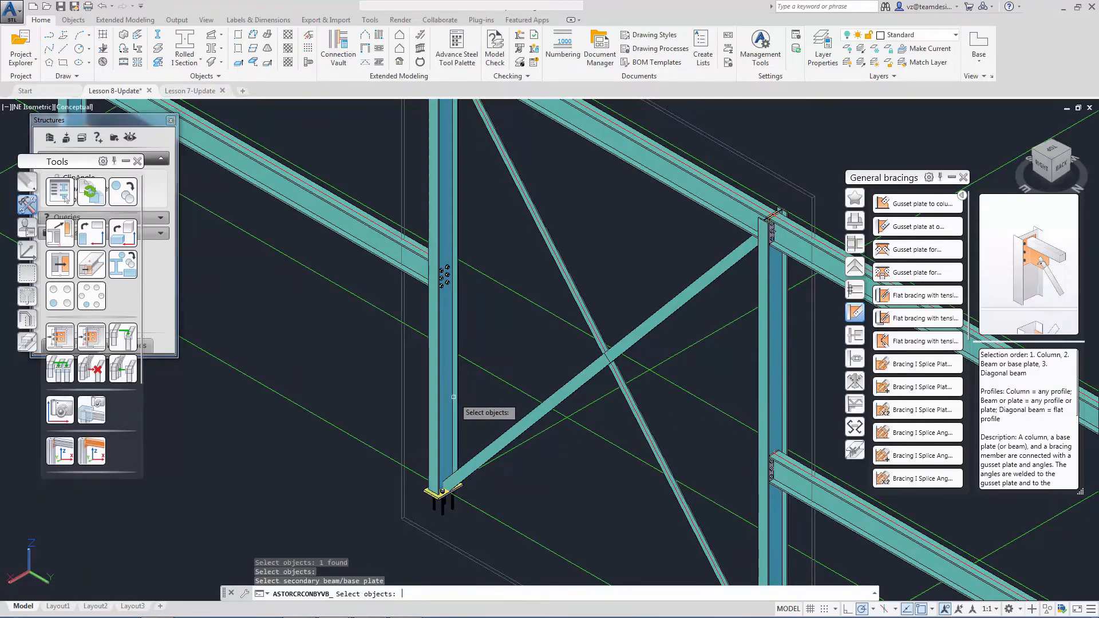
click(443, 491)
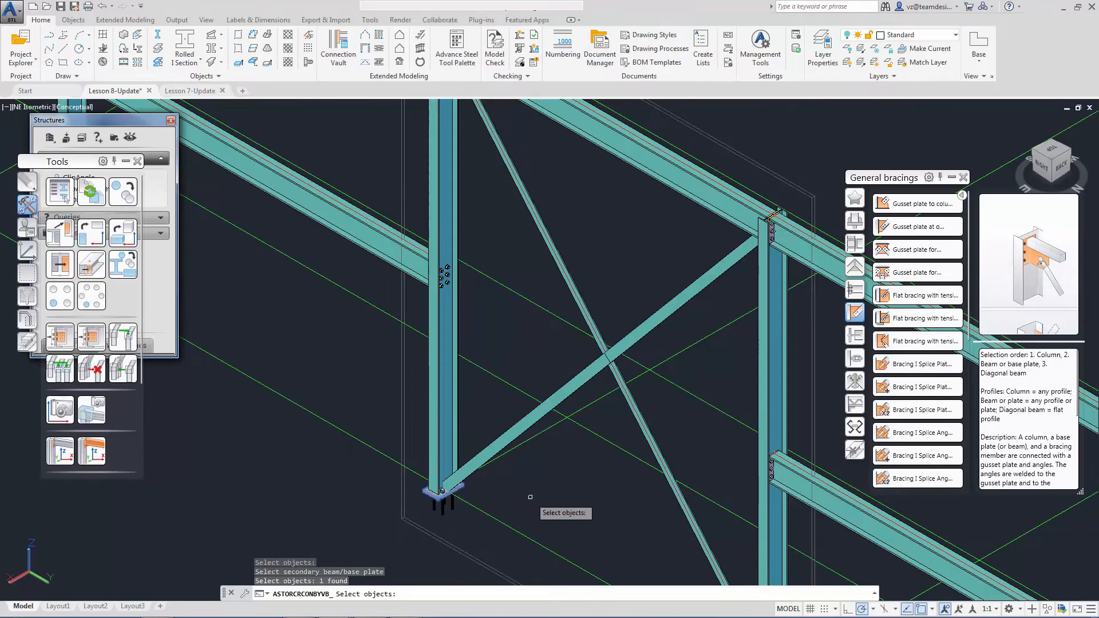
key(Return)
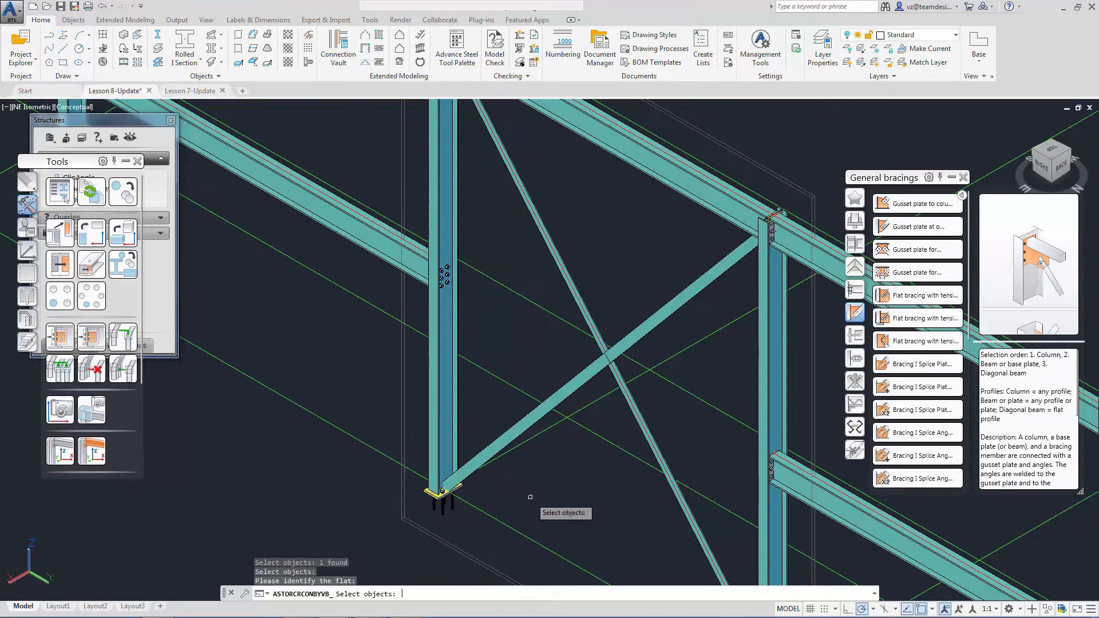
click(481, 459)
key(Return)
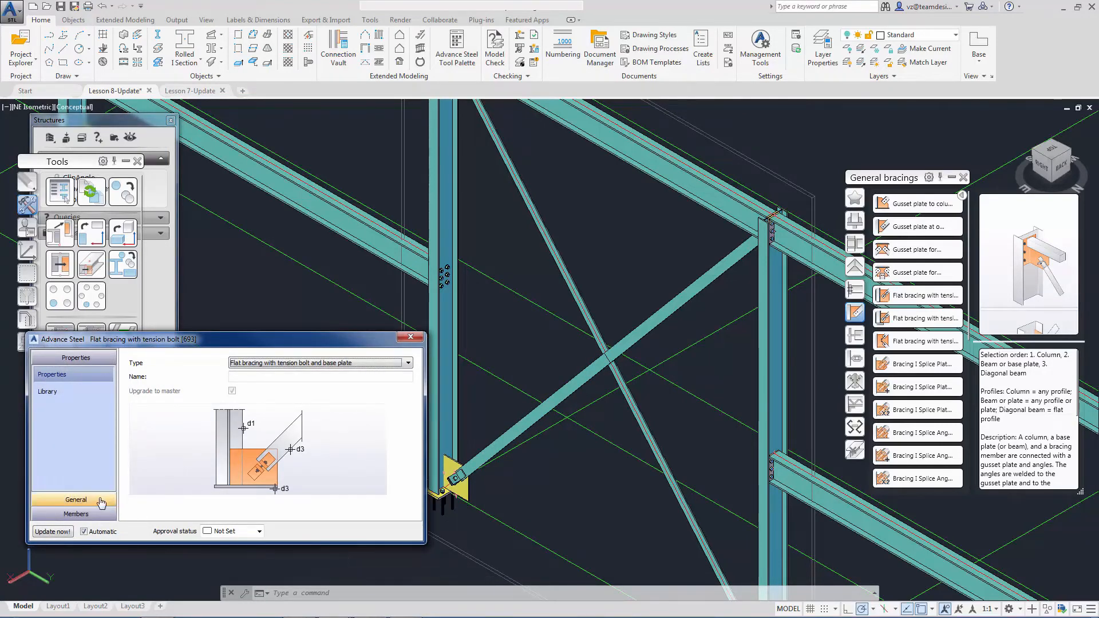
Set the bracing connection's angle sections at the flat and at the plate to Angle identical DIN EN 10056-1.
click(76, 500)
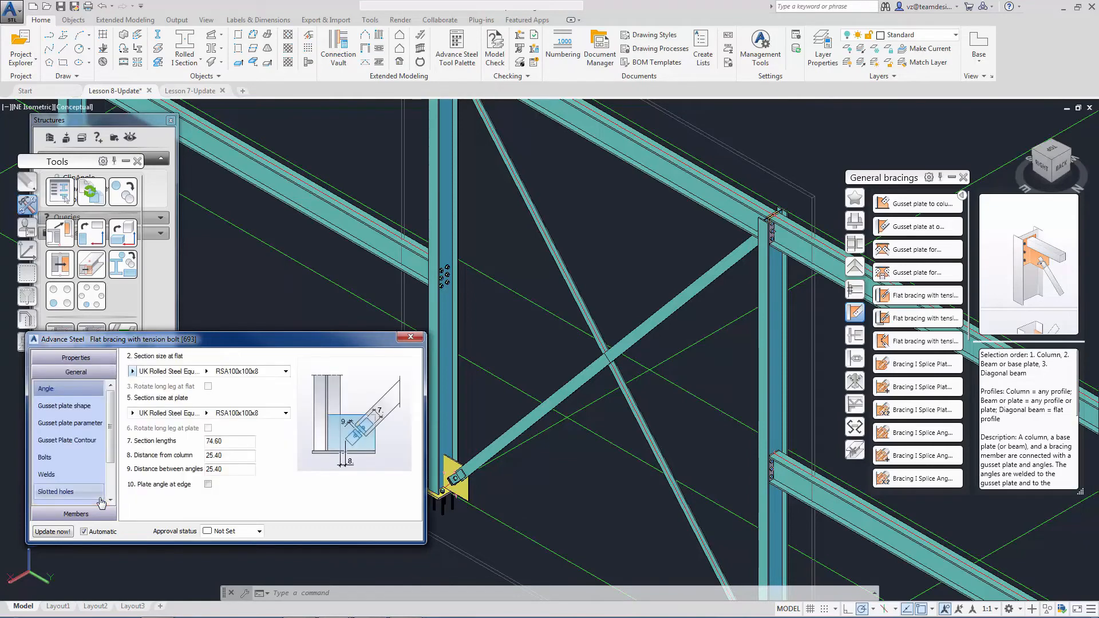
click(133, 372)
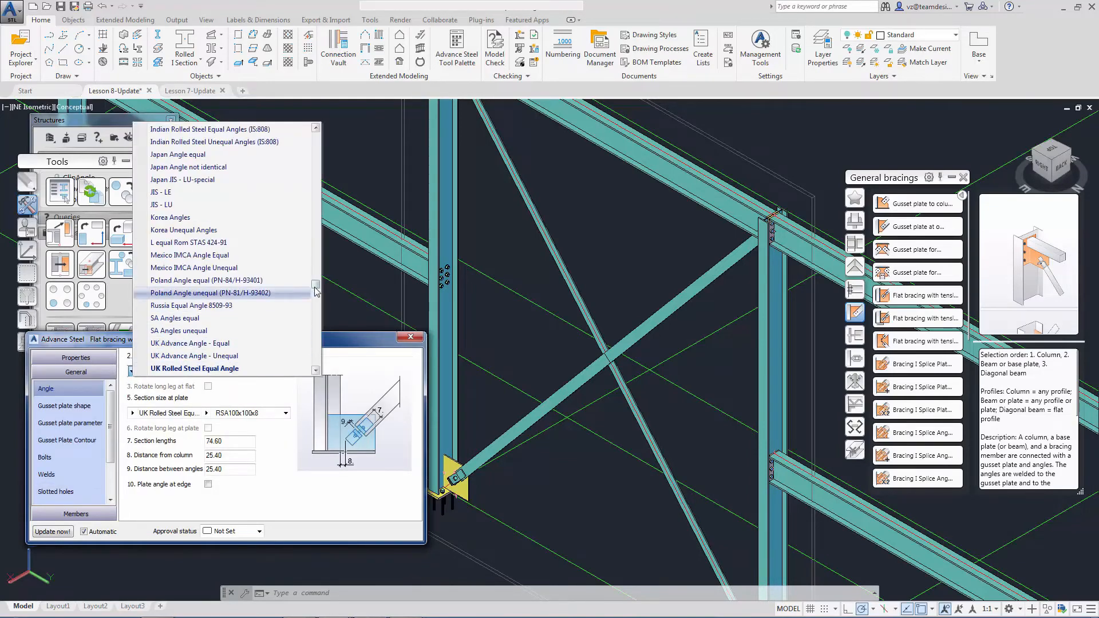
scroll(302, 181, up, 5)
scroll(301, 180, up, 3)
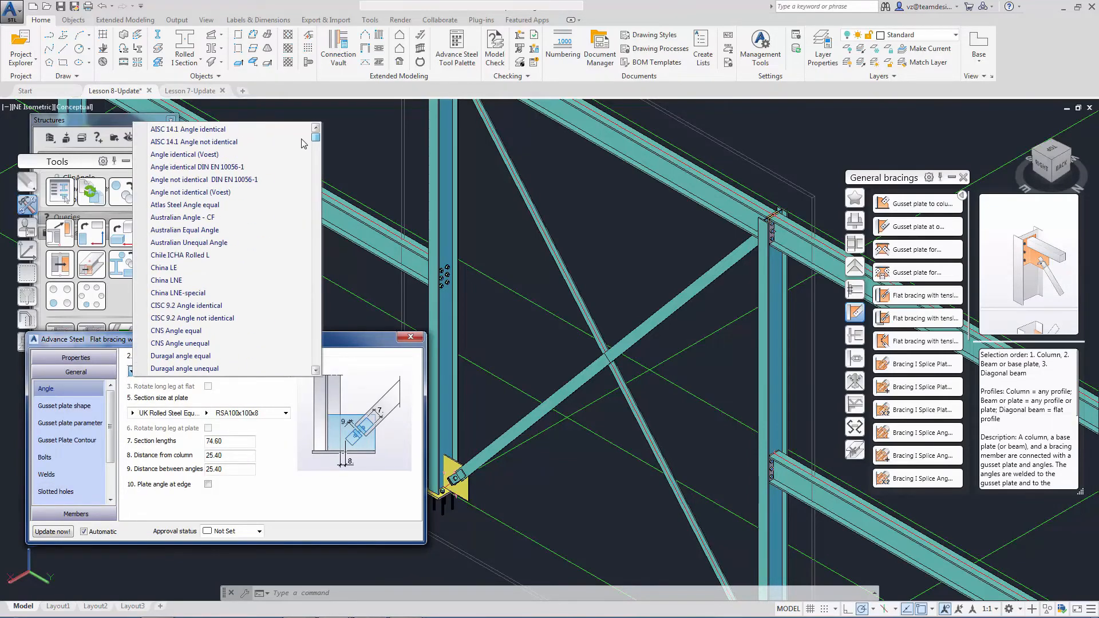
click(287, 166)
click(166, 413)
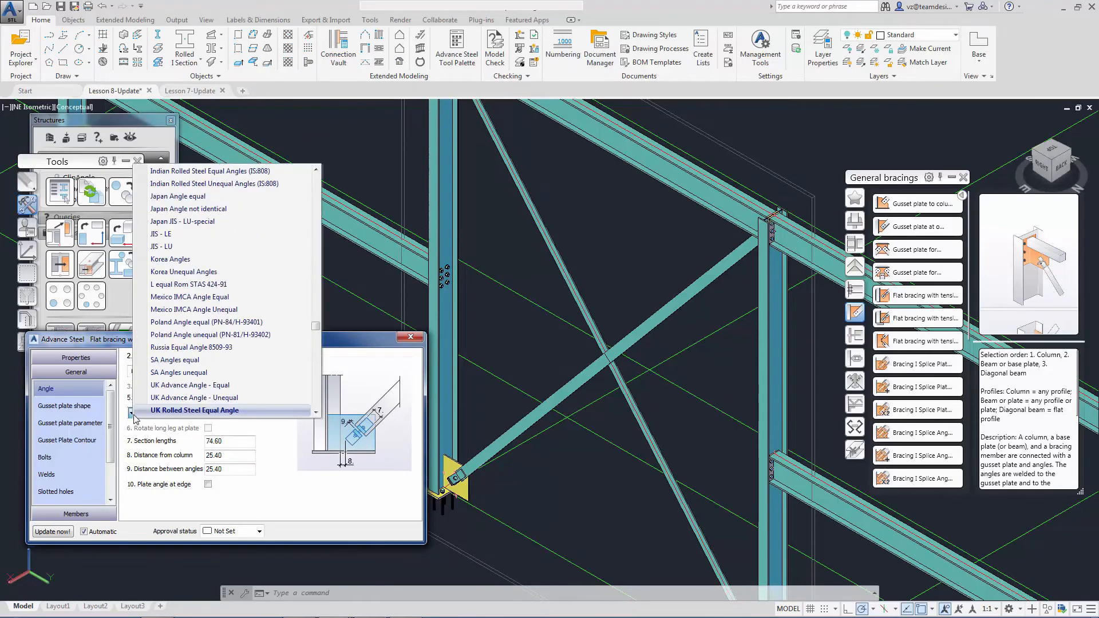
scroll(301, 204, up, 10)
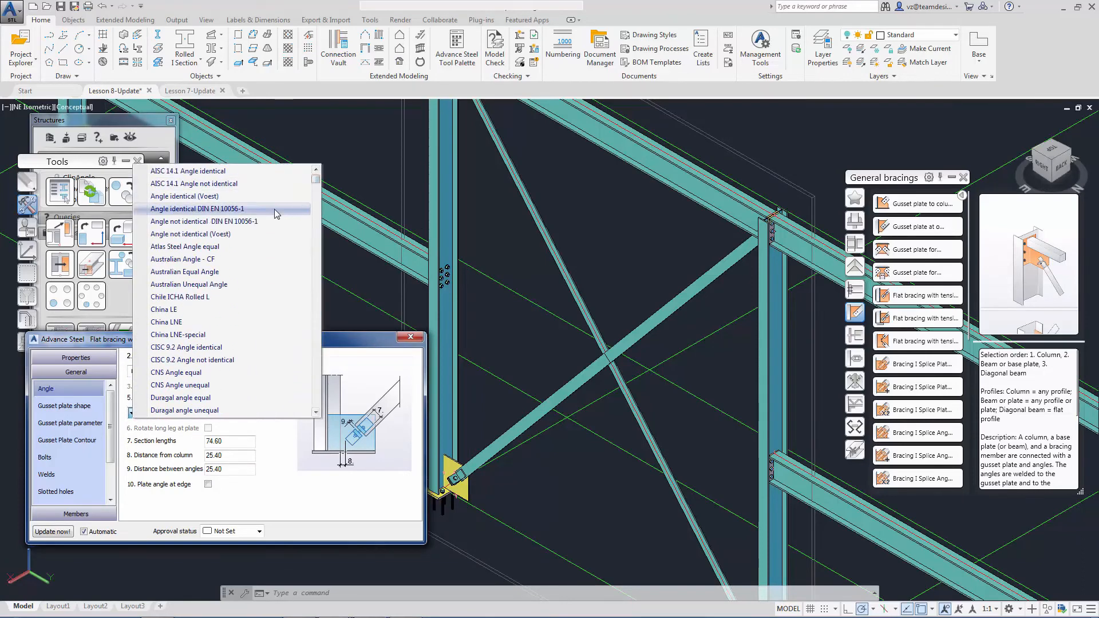
click(274, 209)
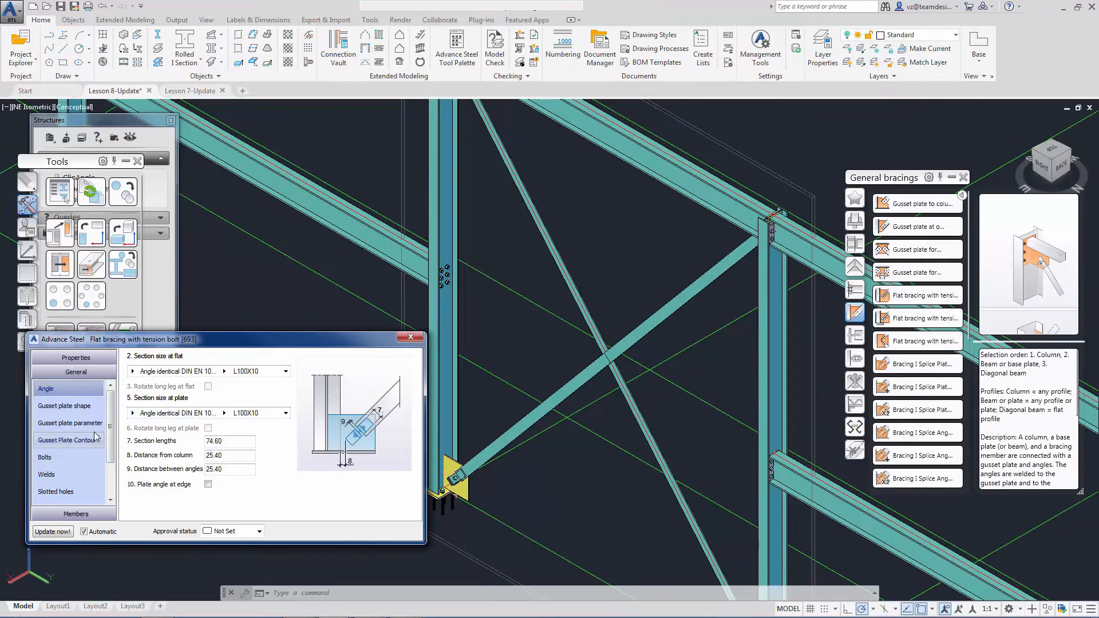
Give the gusset plate a two chamfers shape, align it to the base plate, and close the connection's properties.
click(96, 410)
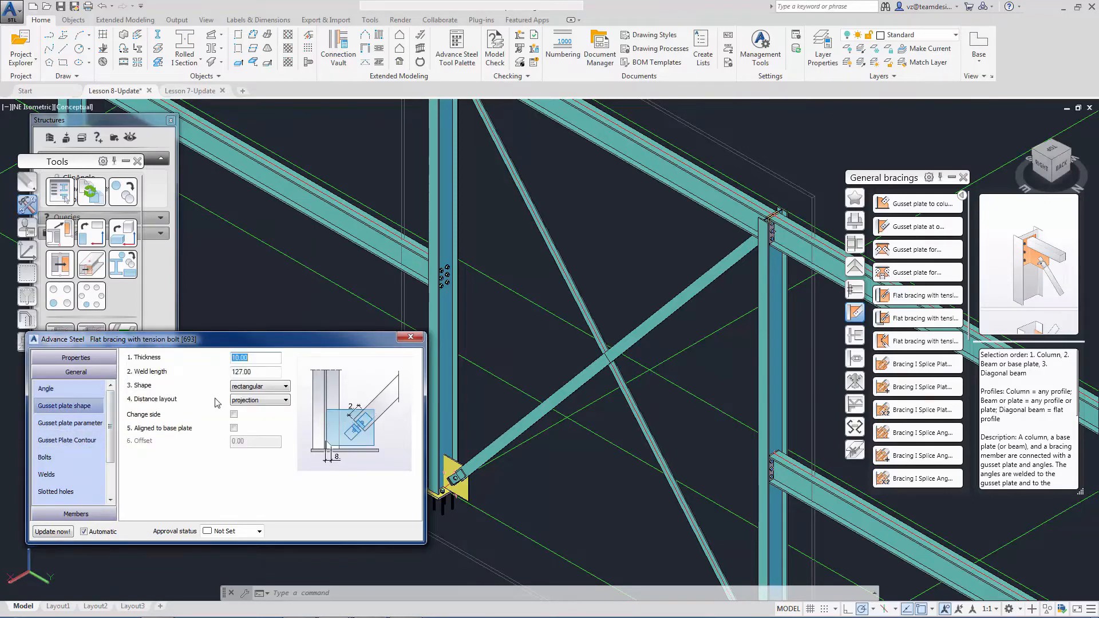
click(243, 390)
click(250, 415)
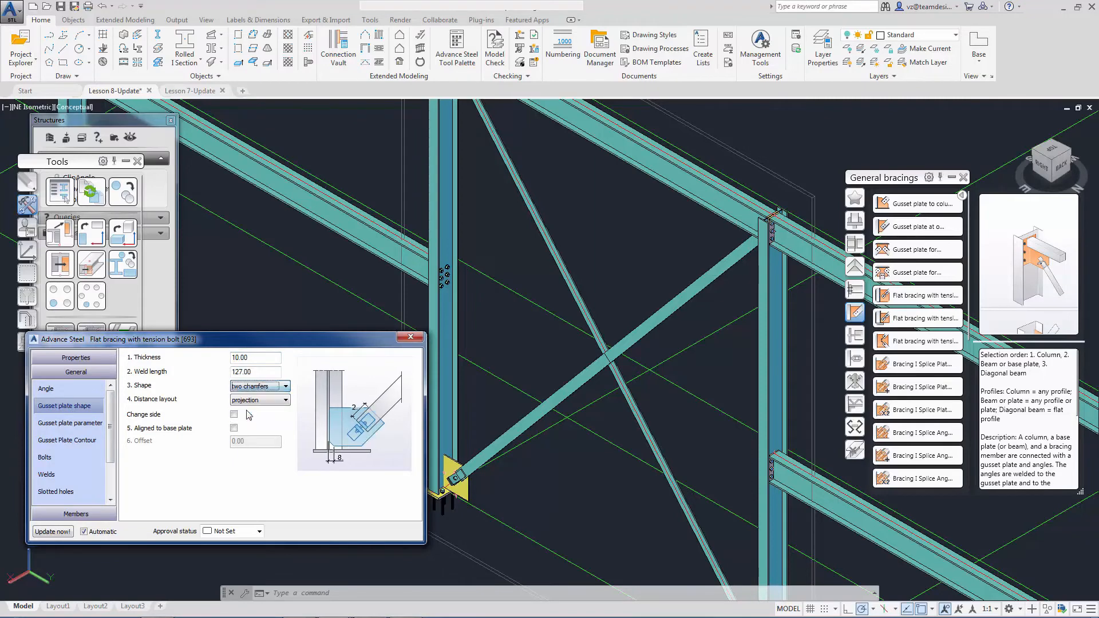
click(250, 401)
click(250, 401)
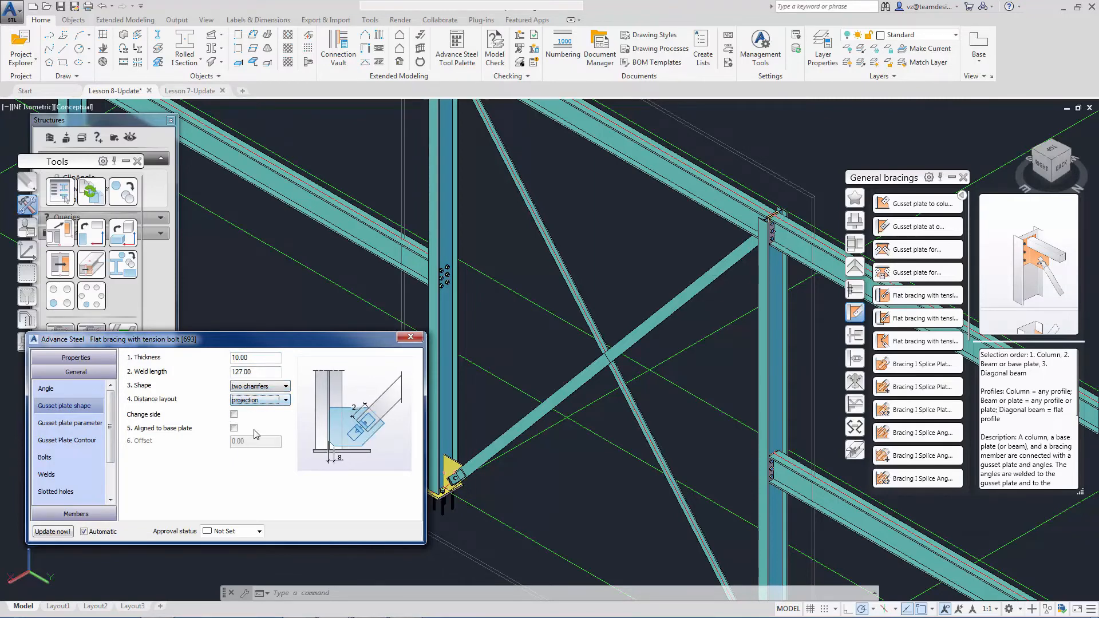
click(234, 428)
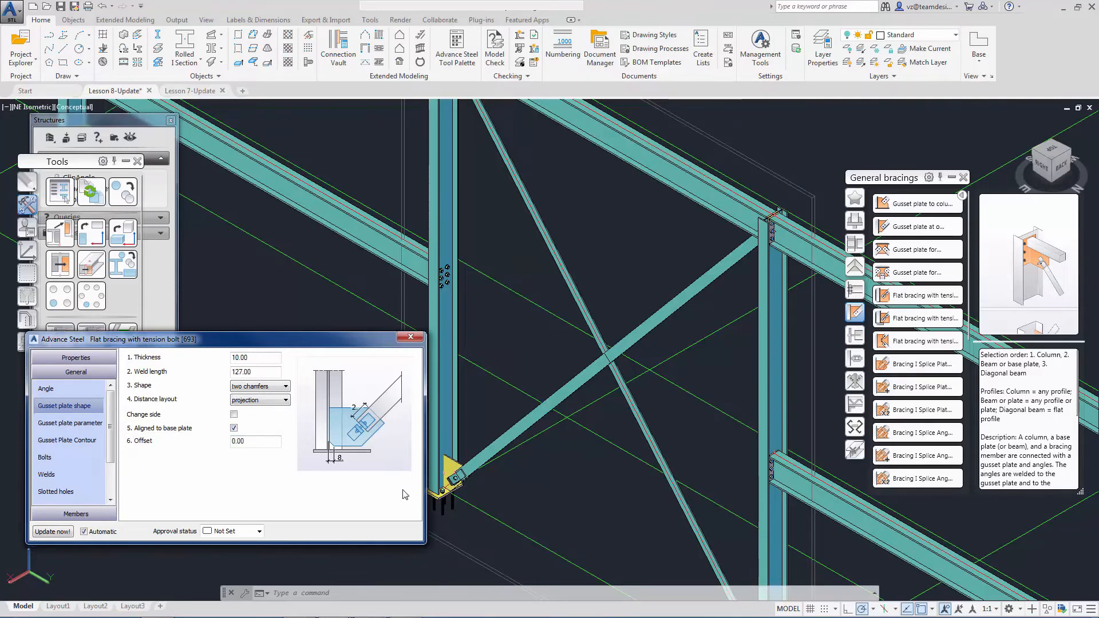
click(411, 337)
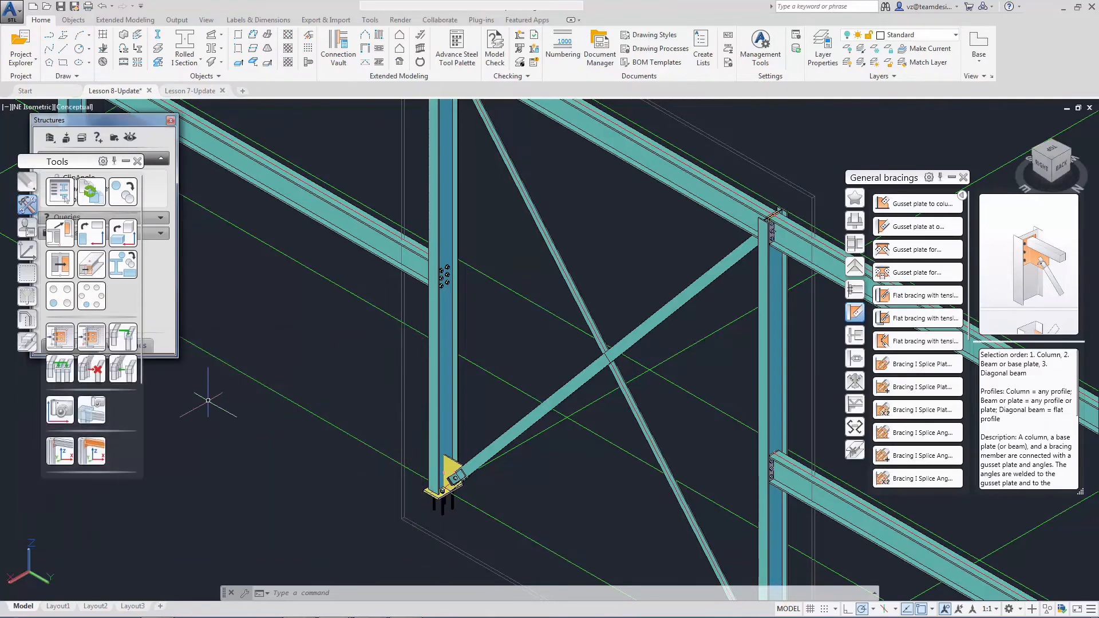
Copy the bracing connection to the opposite column's base plate and the other flat diagonal.
click(68, 339)
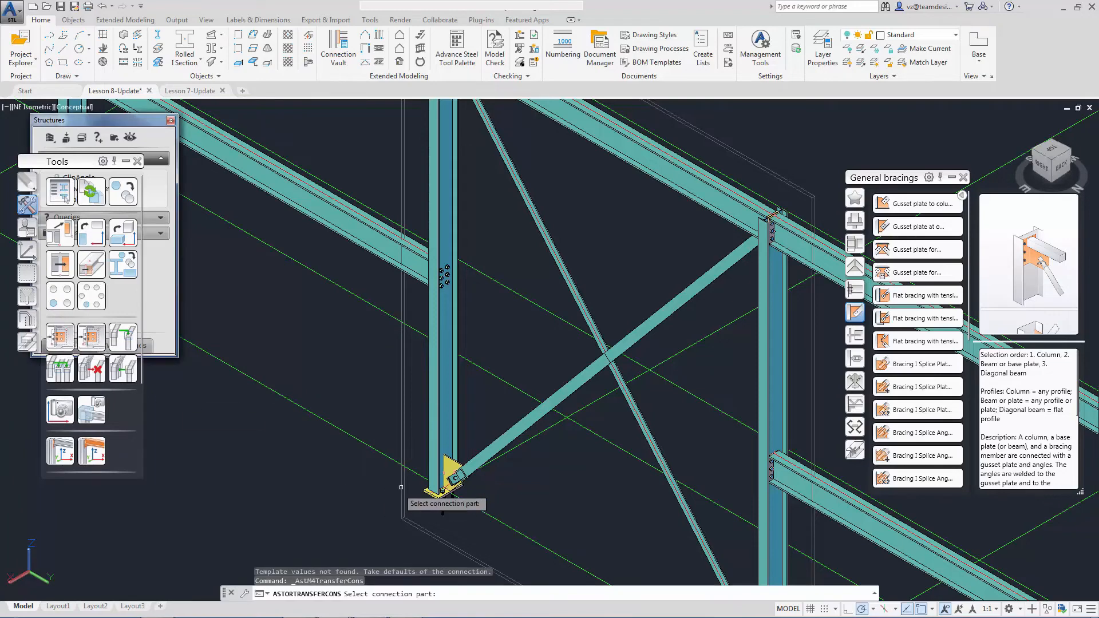
click(454, 466)
key(Return)
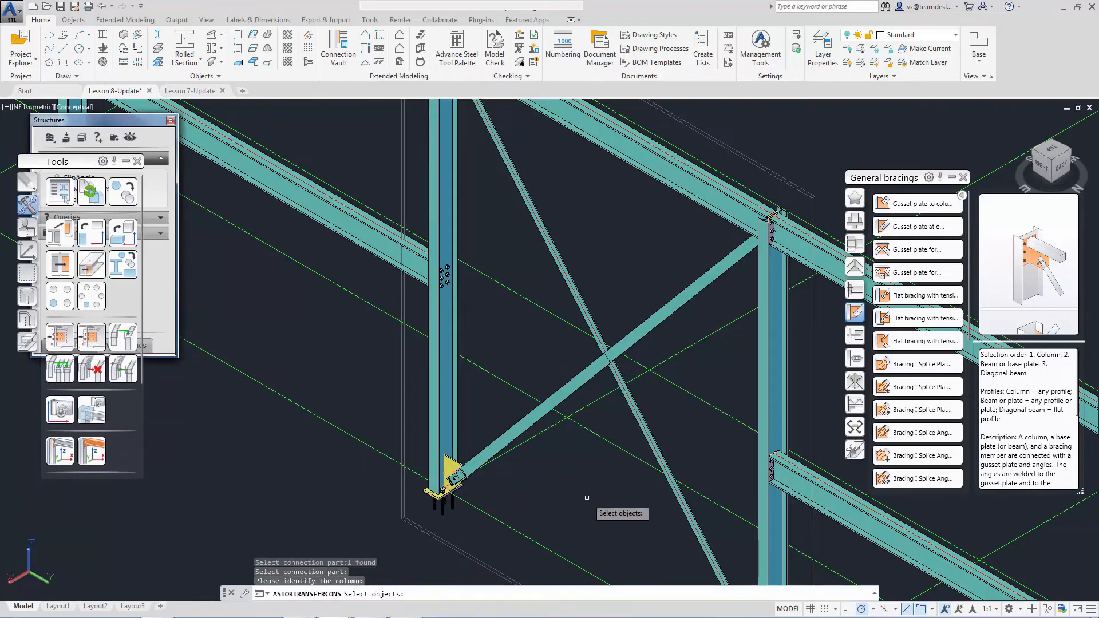
click(628, 519)
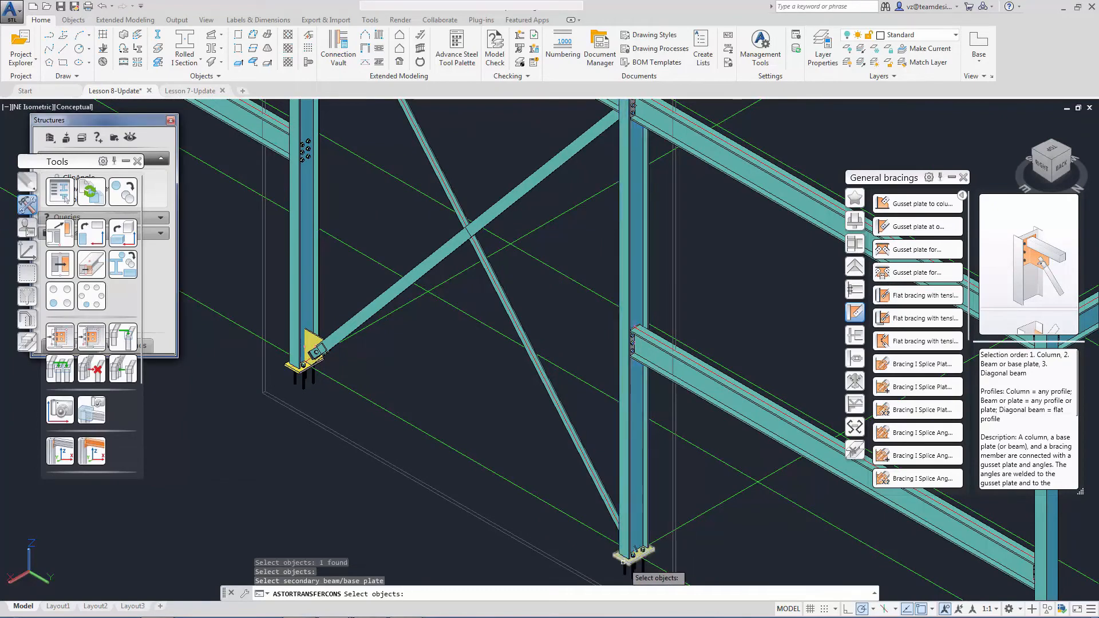
key(Return)
click(610, 514)
key(Return)
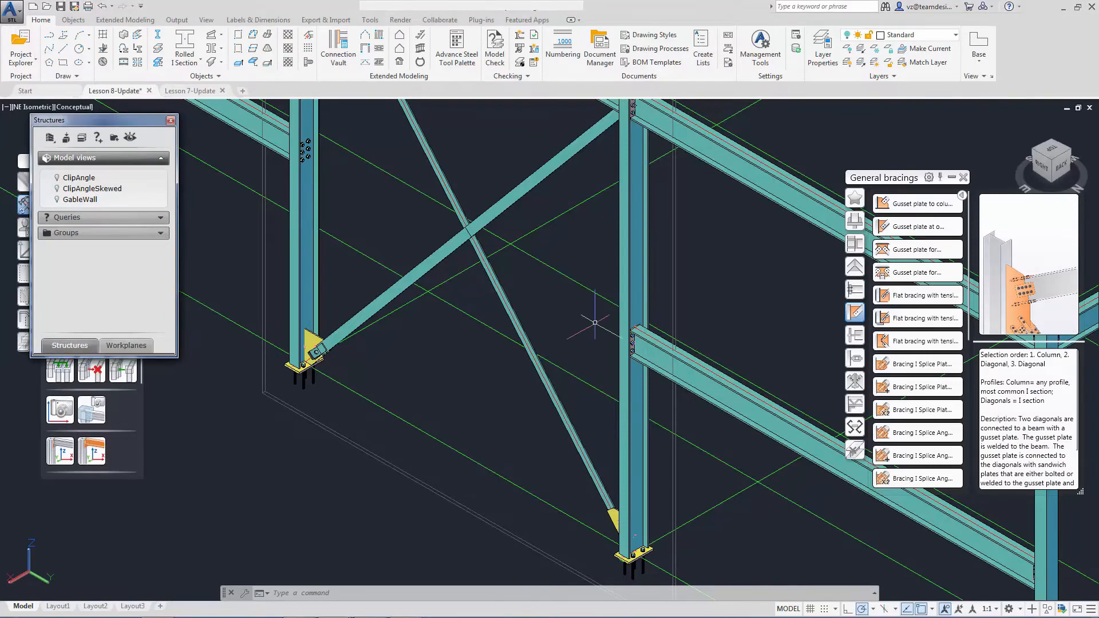
Create a flat bracing connection with tension bolt at the left column's upper corner, joining the column, top beam and flat diagonal.
middle_drag(560, 266, 669, 495)
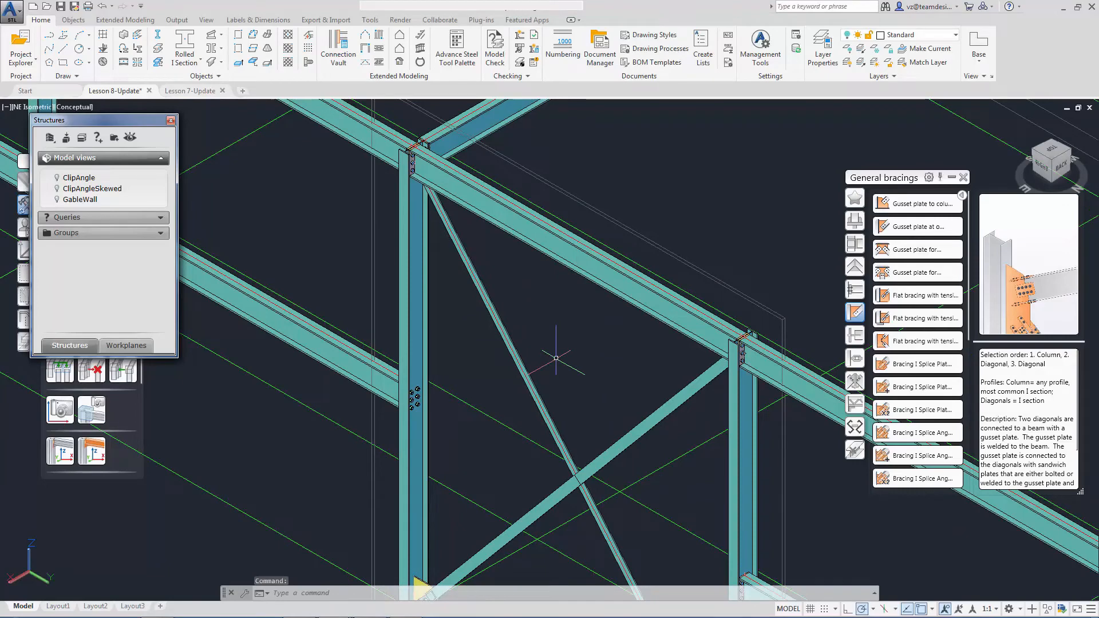
click(910, 323)
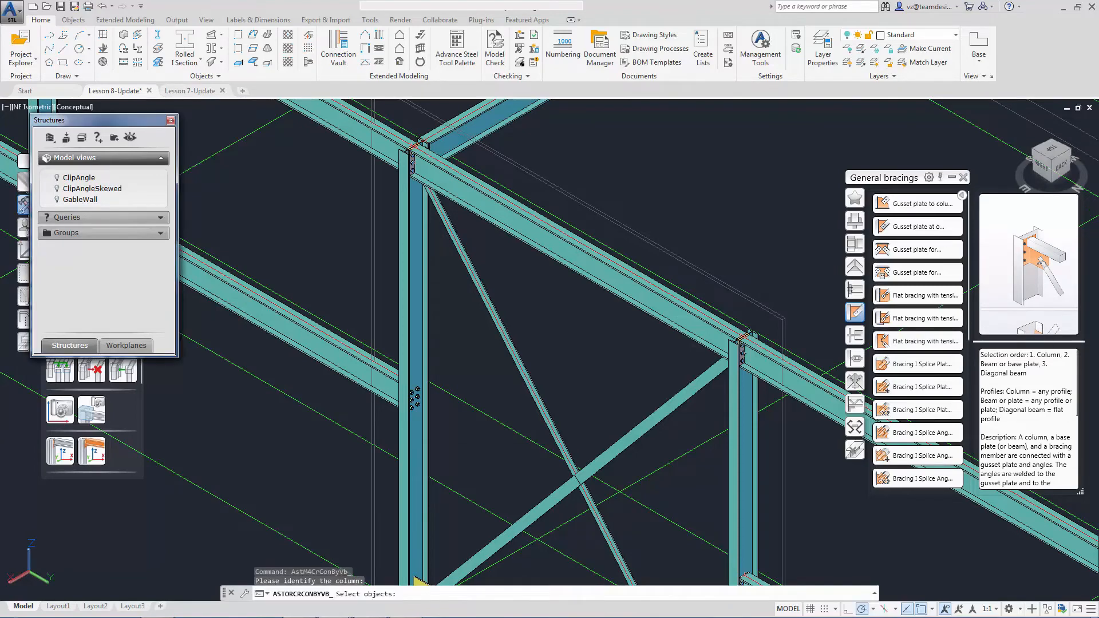
click(412, 279)
key(Return)
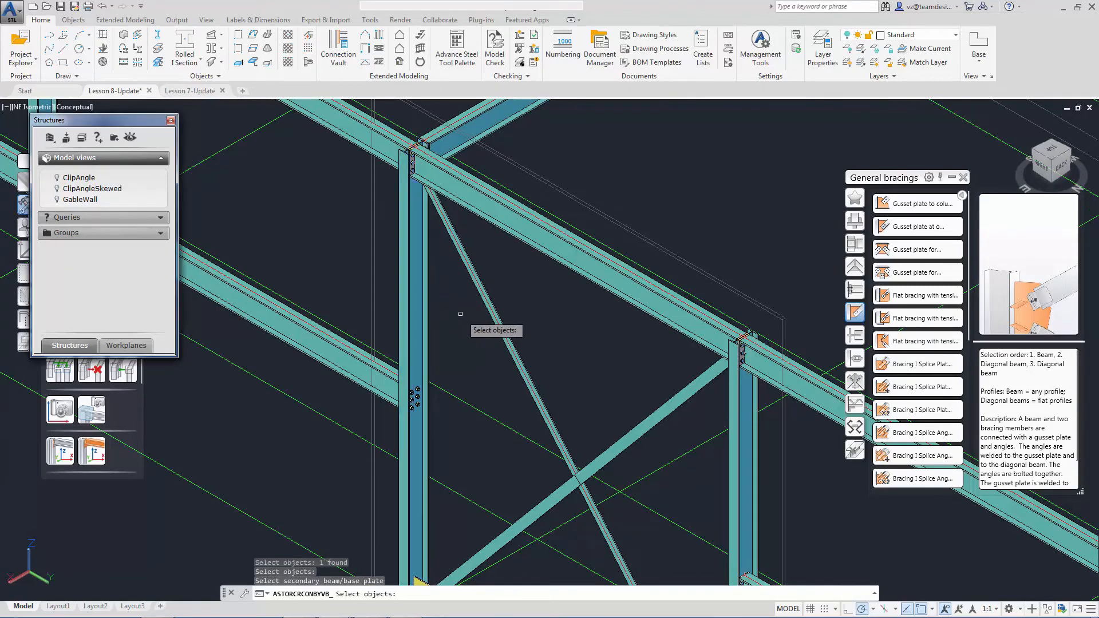
click(480, 213)
key(Return)
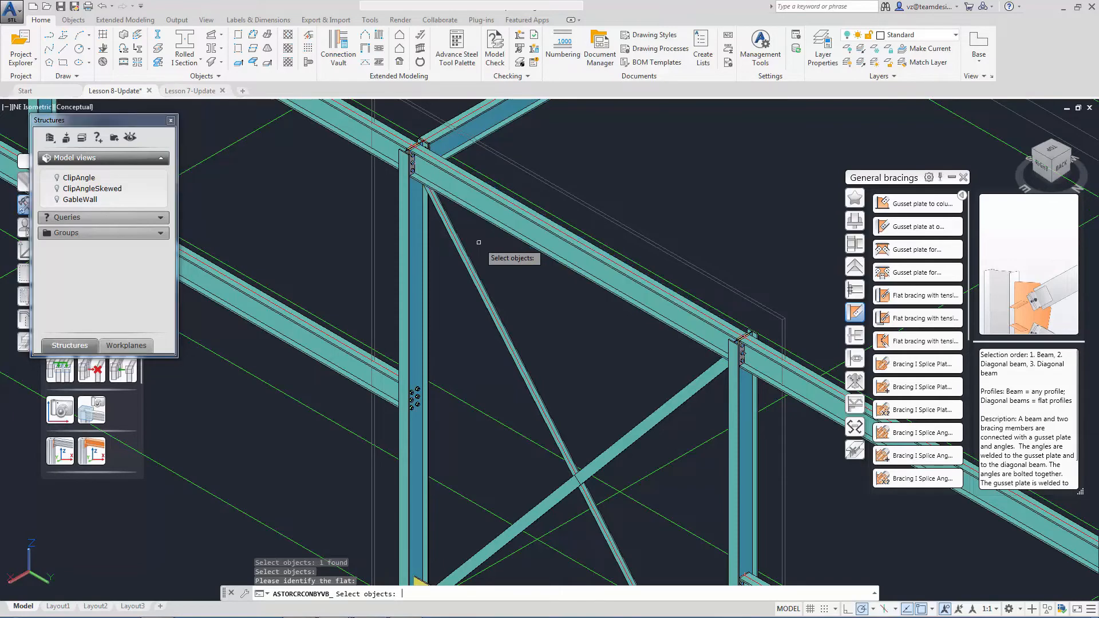
click(464, 251)
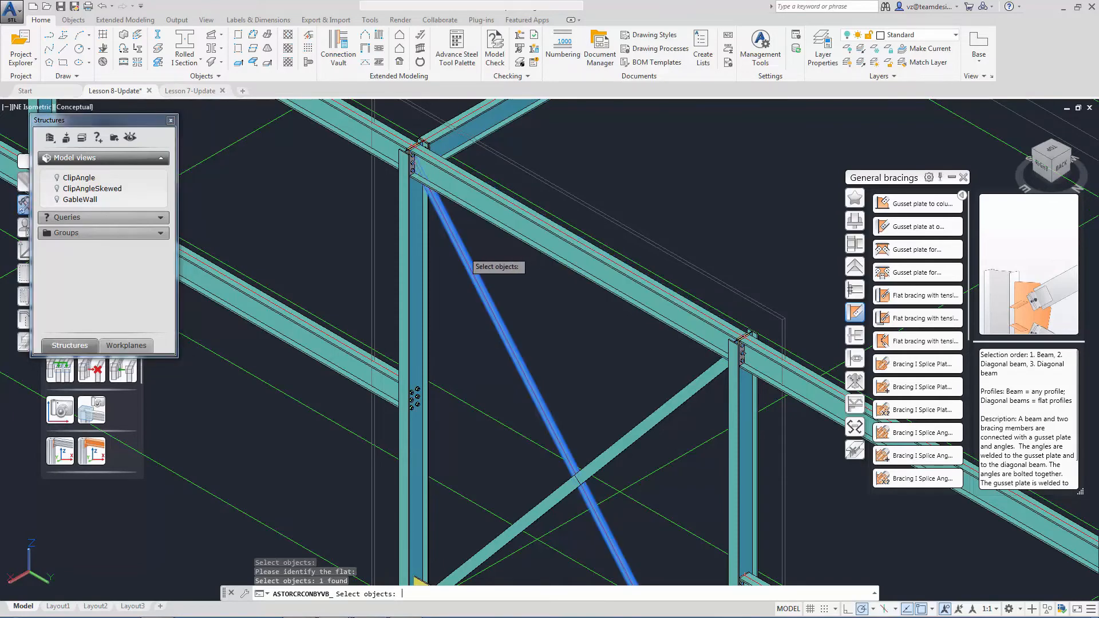
key(Return)
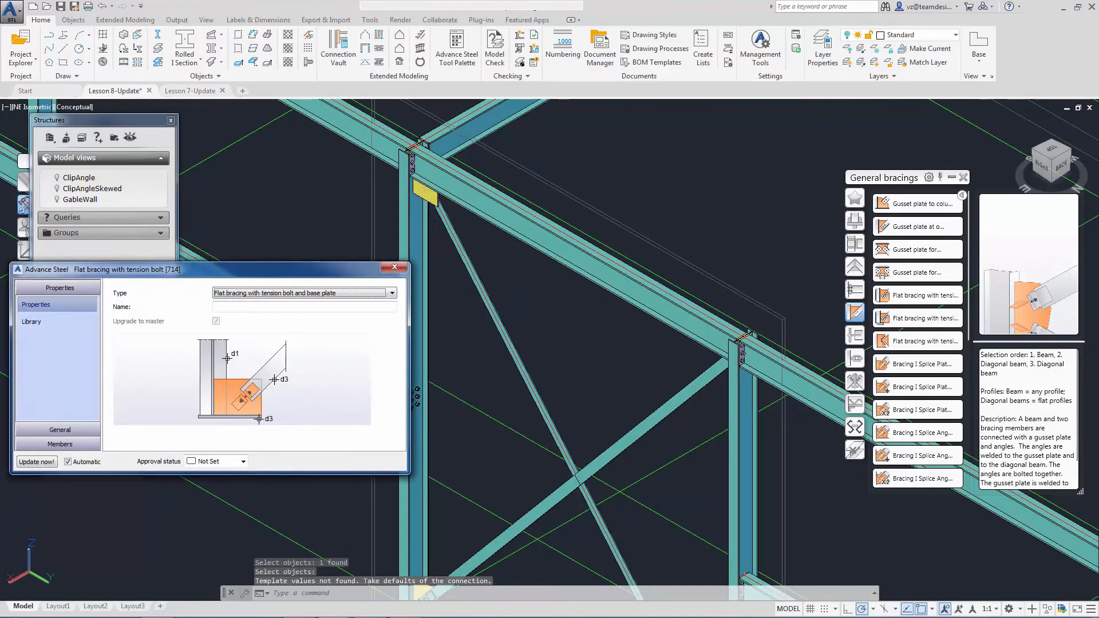
Set the upper corner bracing connection's angle sections at the flat and at the plate to Angle identical DIN EN 10056-1.
click(80, 429)
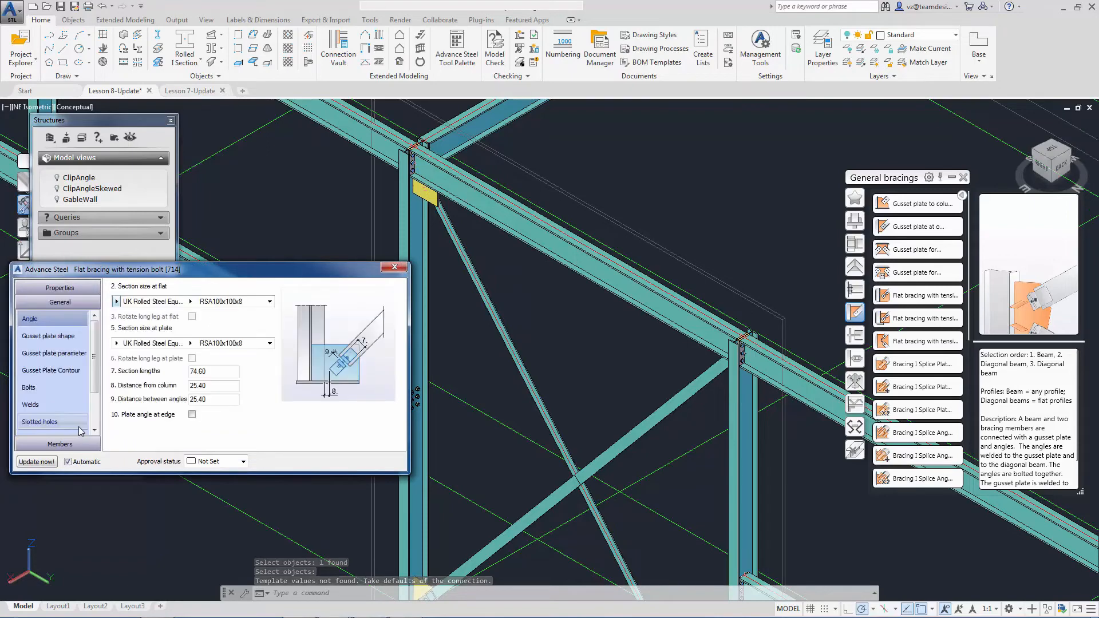
click(116, 301)
scroll(262, 344, up, 10)
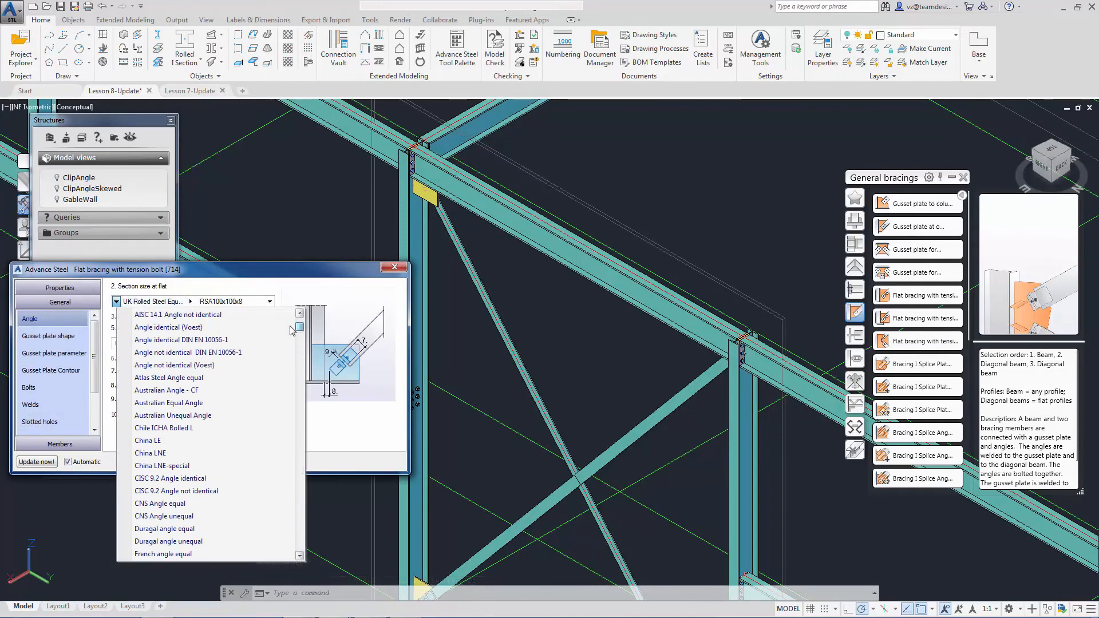
click(262, 340)
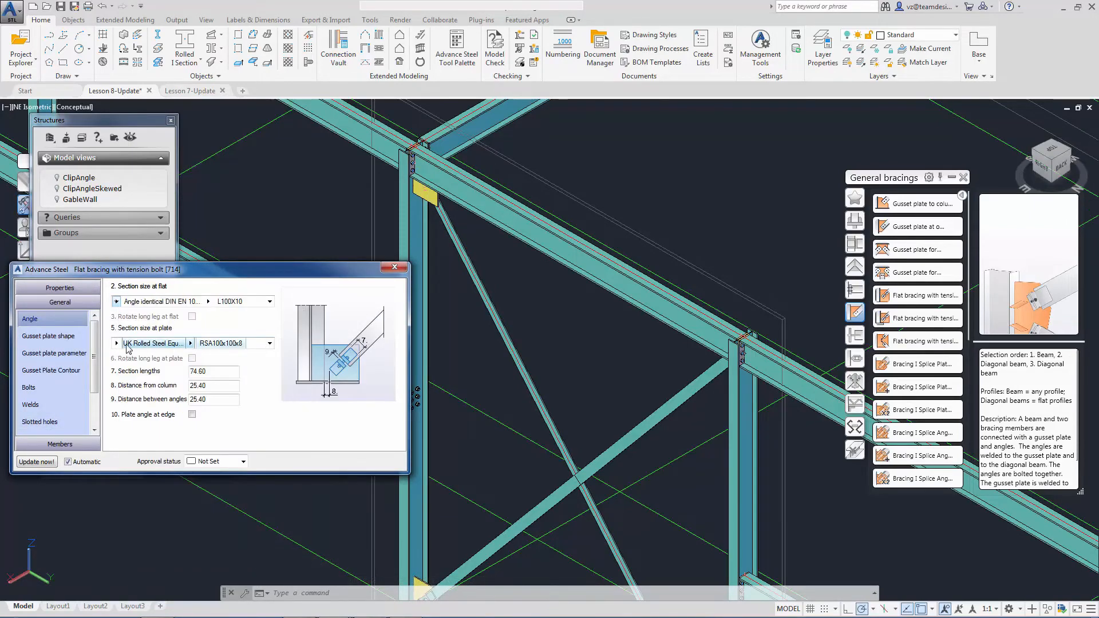
click(116, 342)
drag(301, 575, 304, 377)
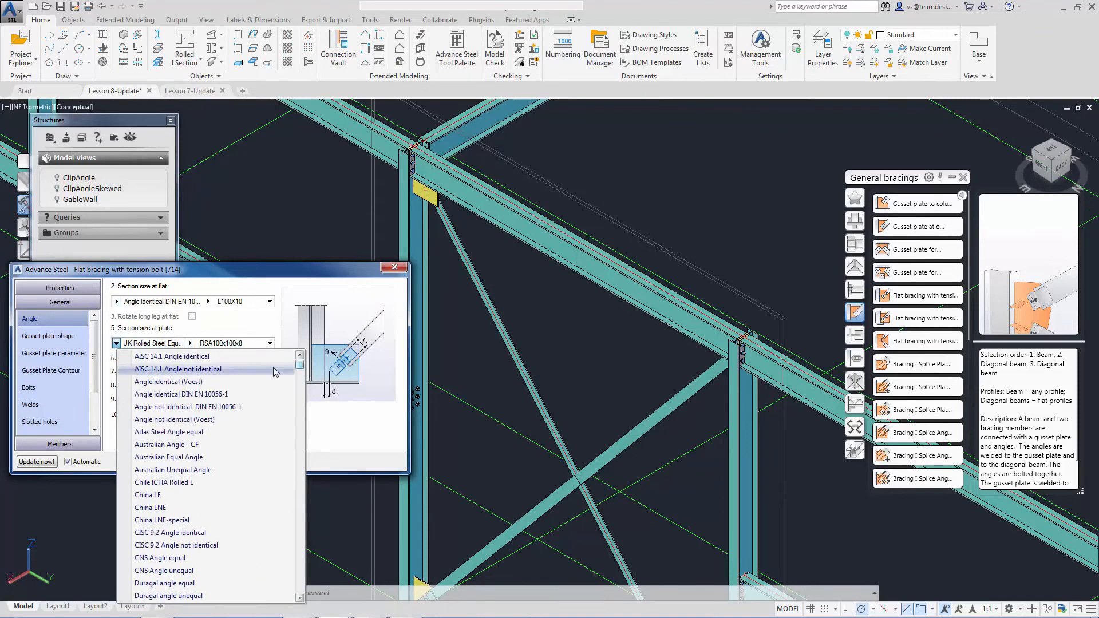
click(248, 391)
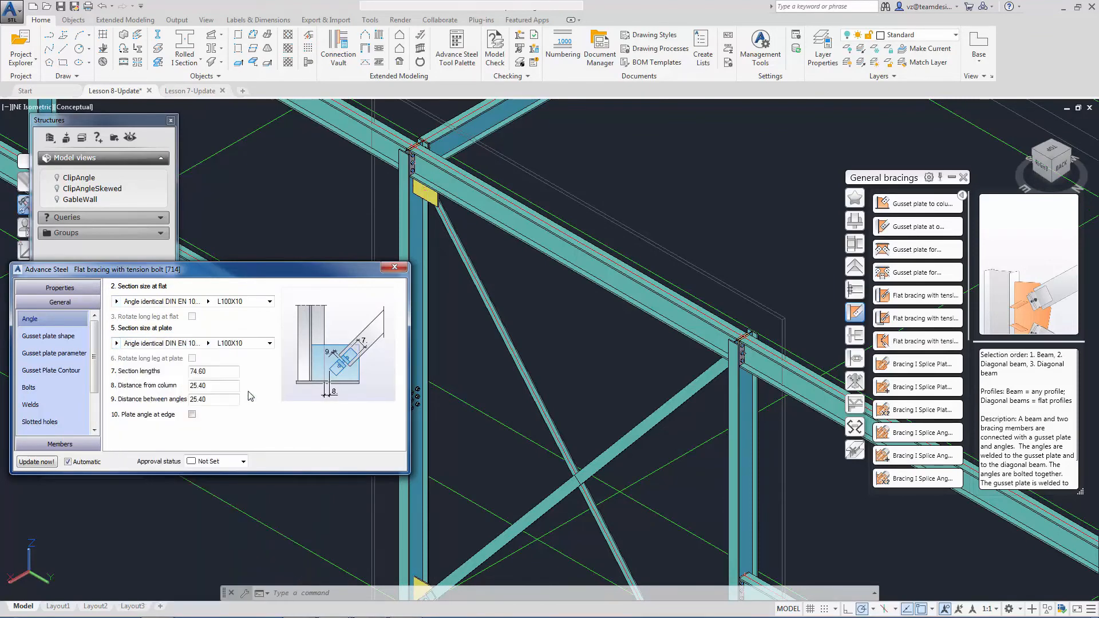
Set the connection angle's distance from the column to 100.
click(221, 387)
text(100)
key(Return)
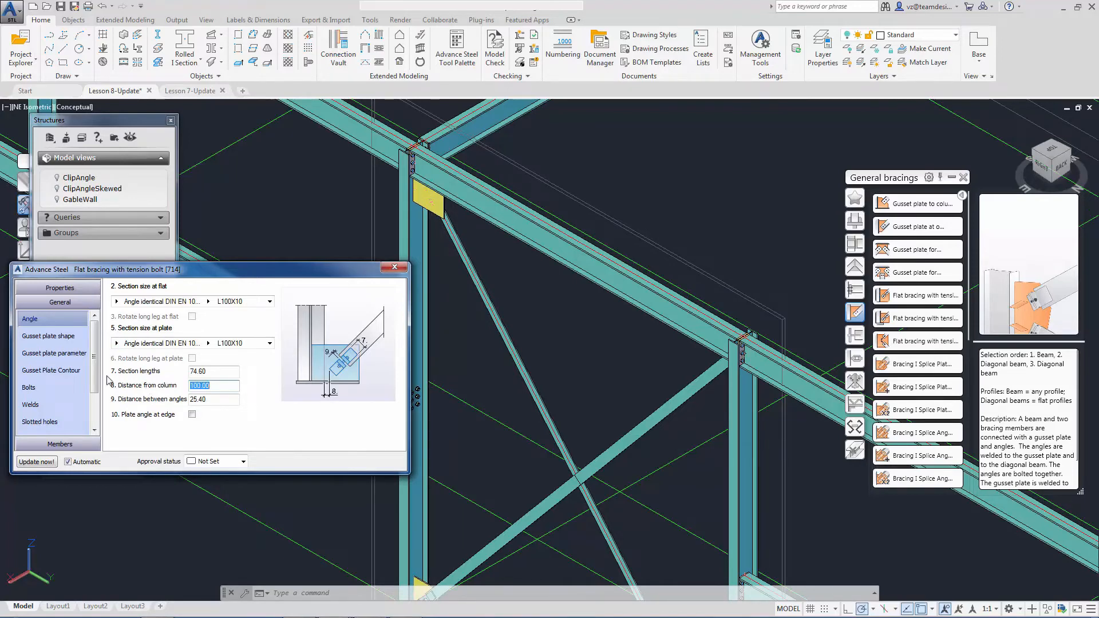
Give the upper gusset plate a two chamfers shape, enable Change side, and close the connection's properties.
click(48, 336)
click(252, 317)
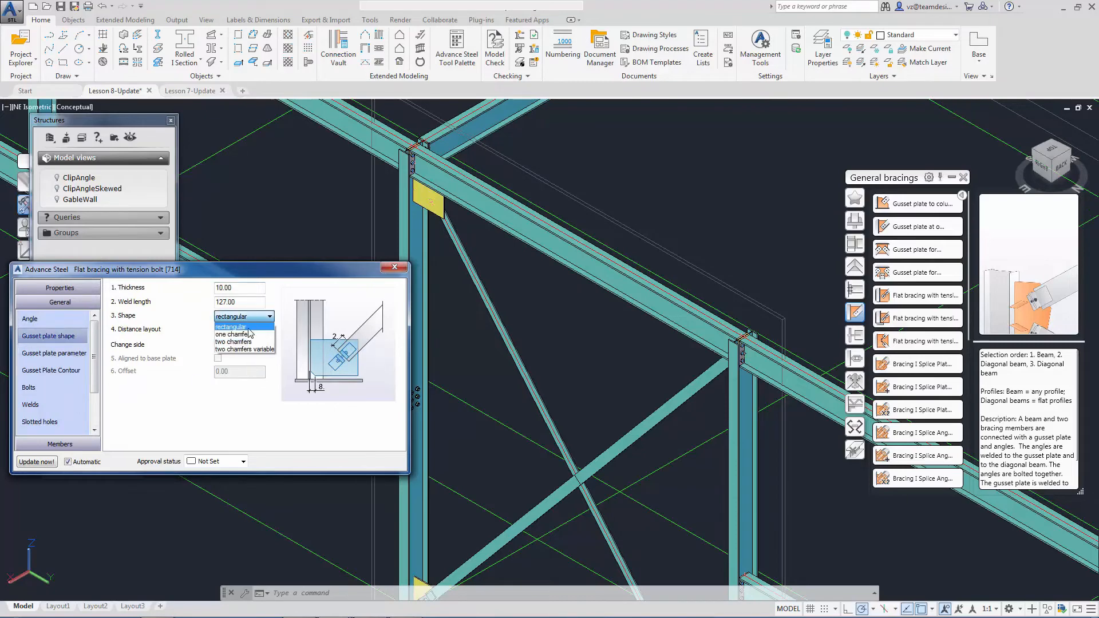
click(247, 342)
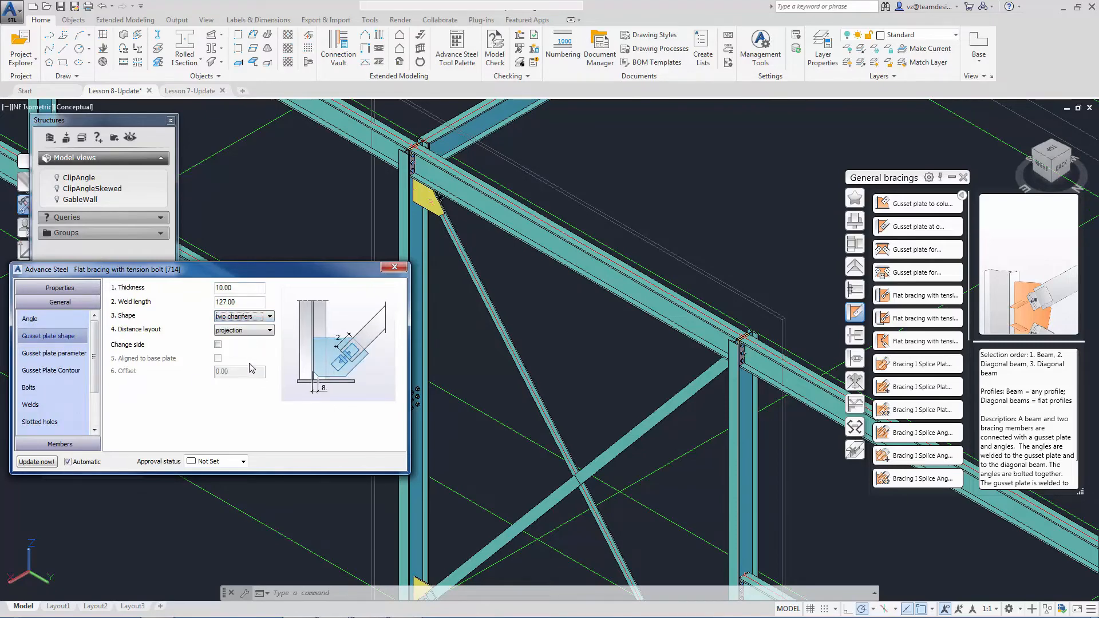
click(219, 345)
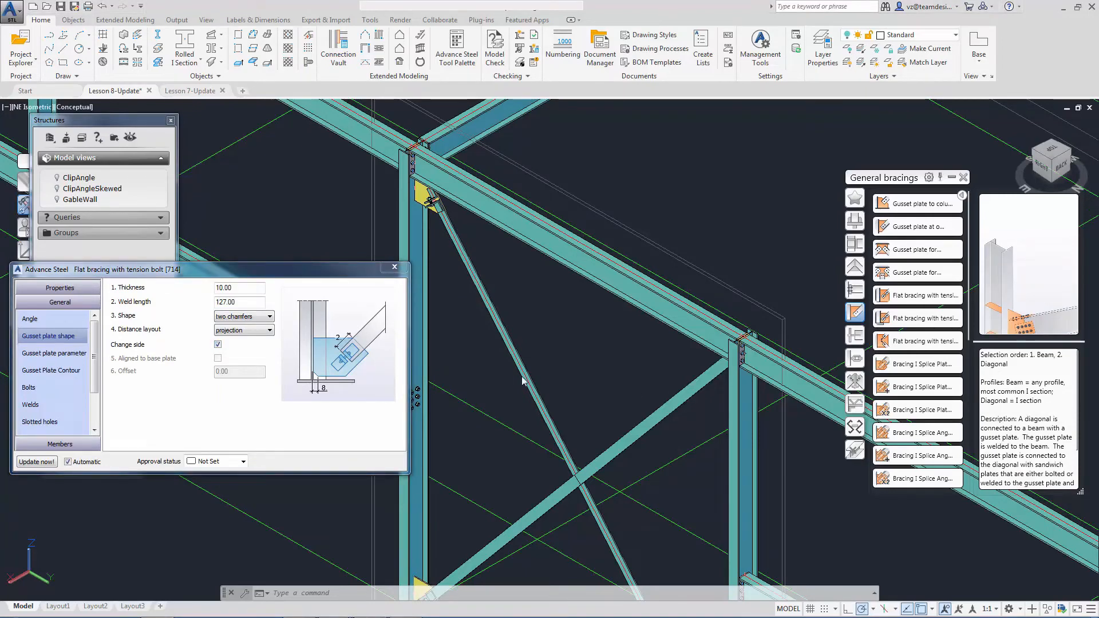
click(394, 267)
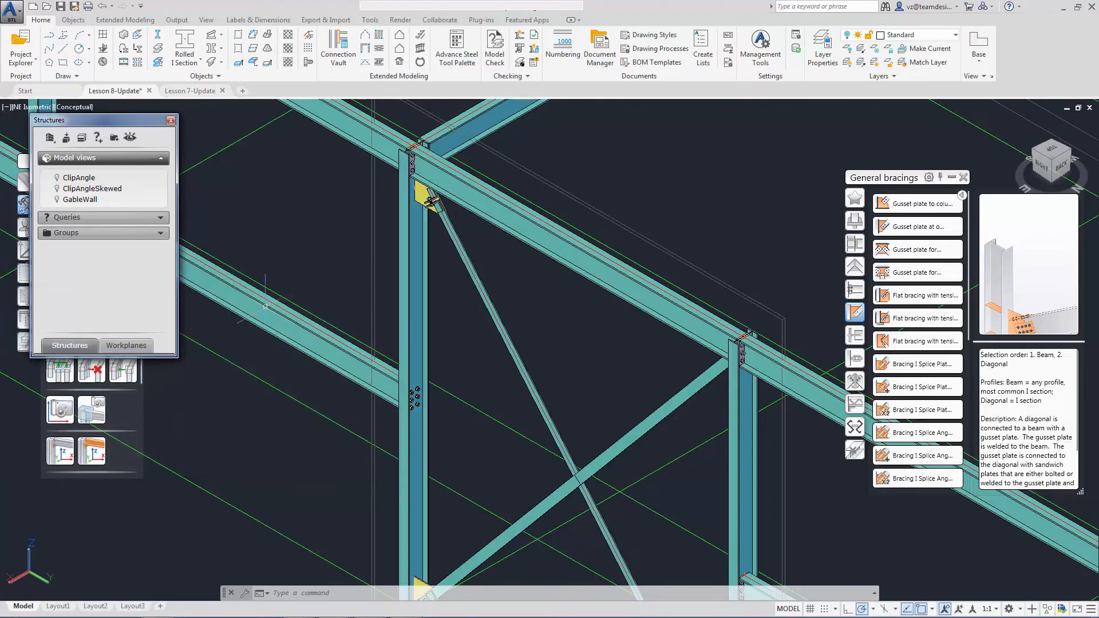
Try to copy the upper bracing connection to the opposite column's upper corner, using the top beam and the other flat diagonal.
click(171, 121)
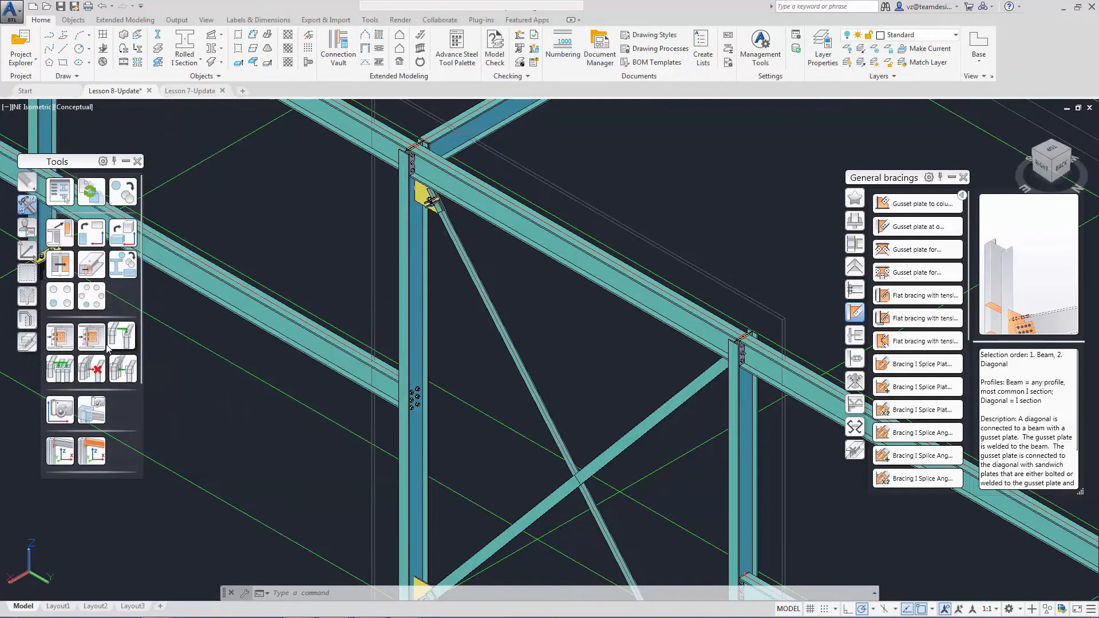
click(70, 348)
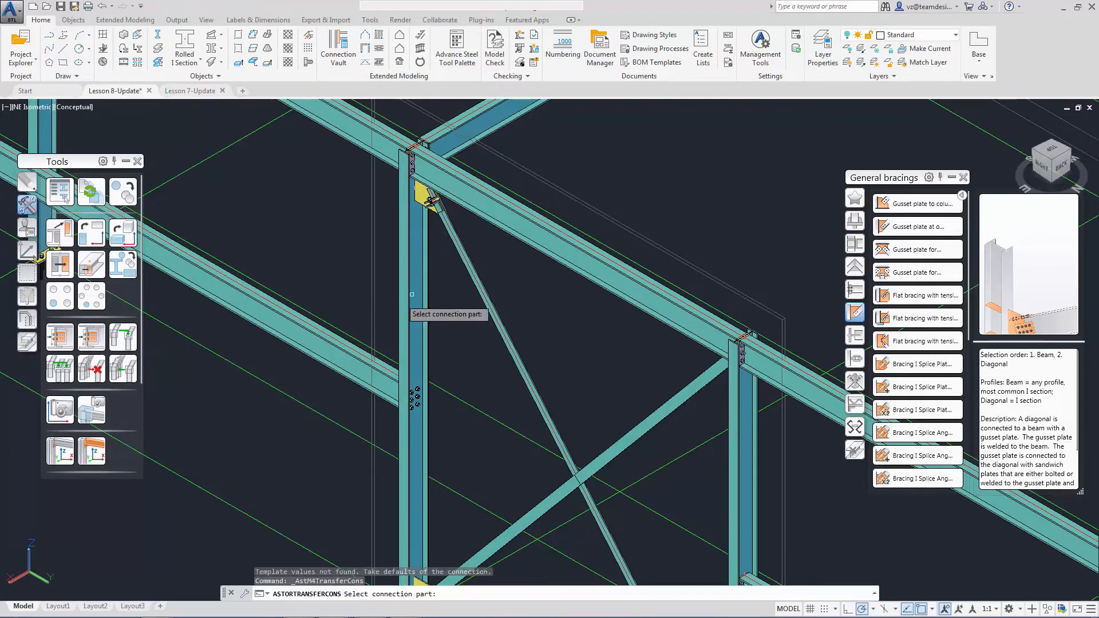
click(428, 201)
key(Return)
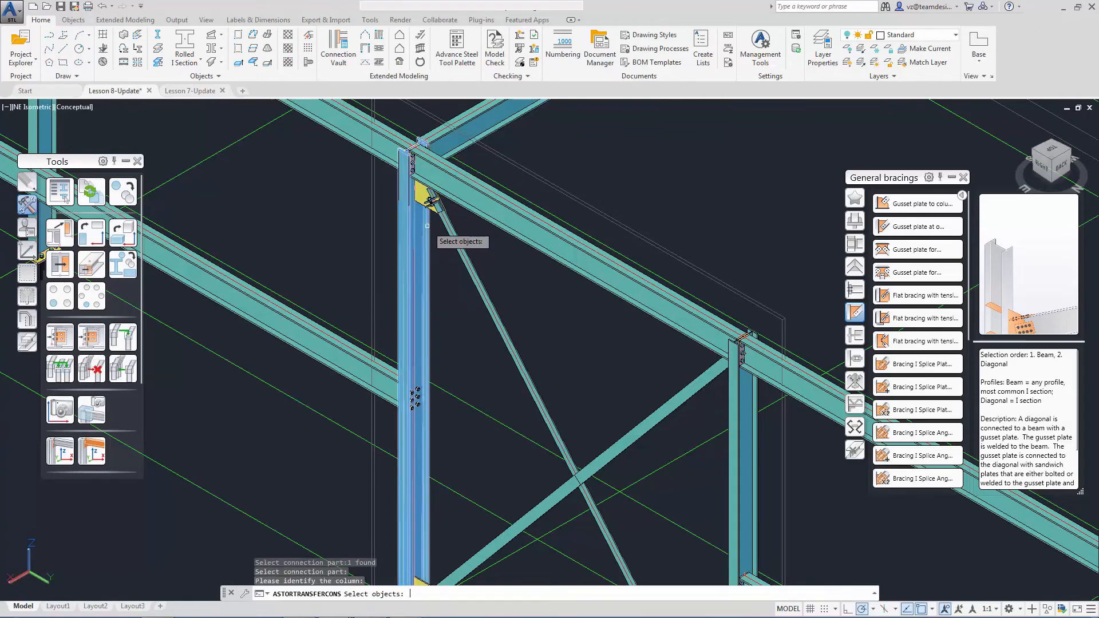
click(729, 378)
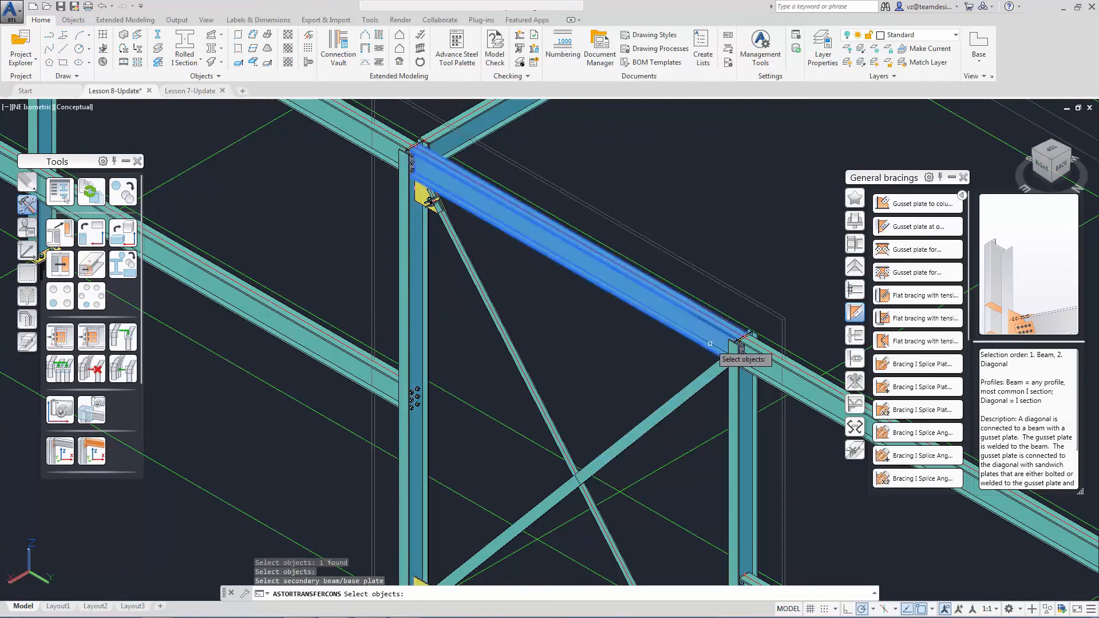
key(Return)
click(703, 371)
key(Return)
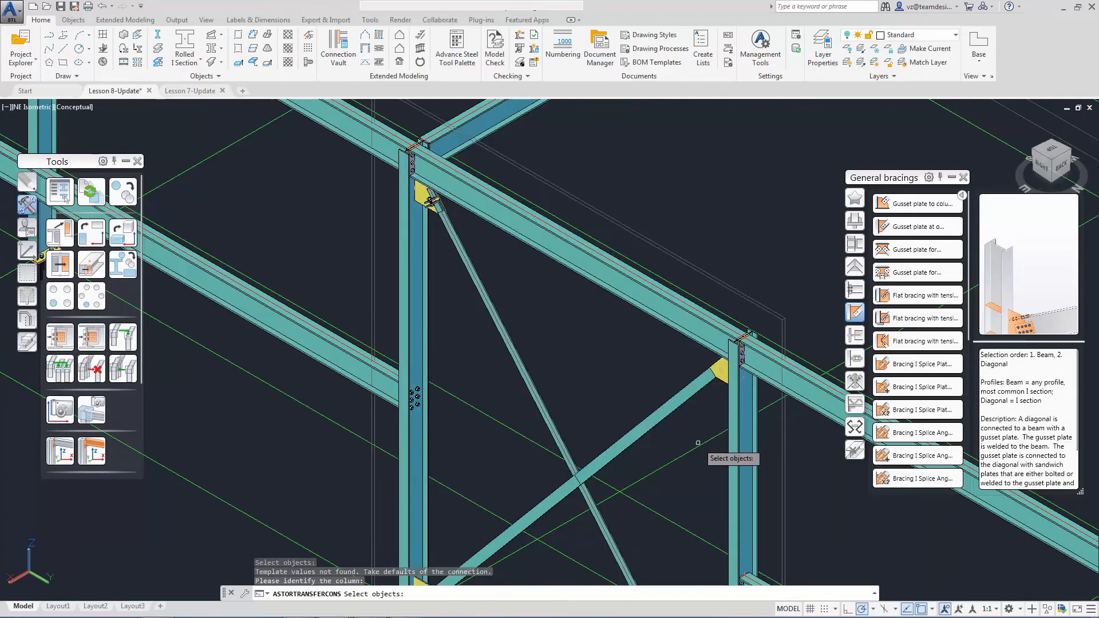
key(Escape)
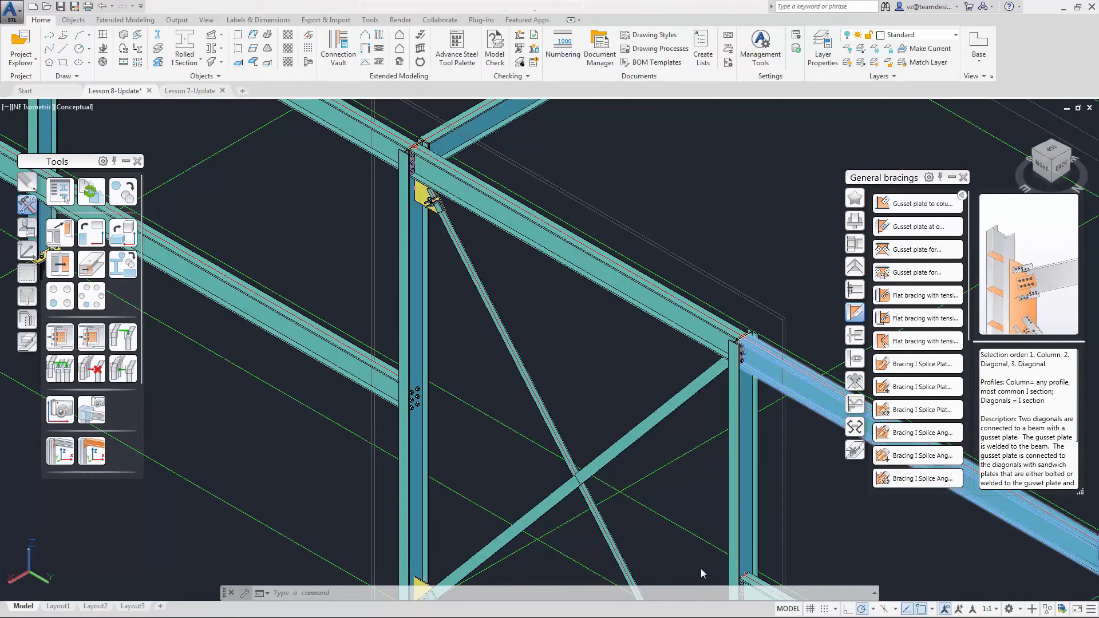
Create a Gusset plate centre connection where the flat diagonals cross, with the undivided diagonal passing and the two split flats joined to it.
scroll(629, 515, up, 5)
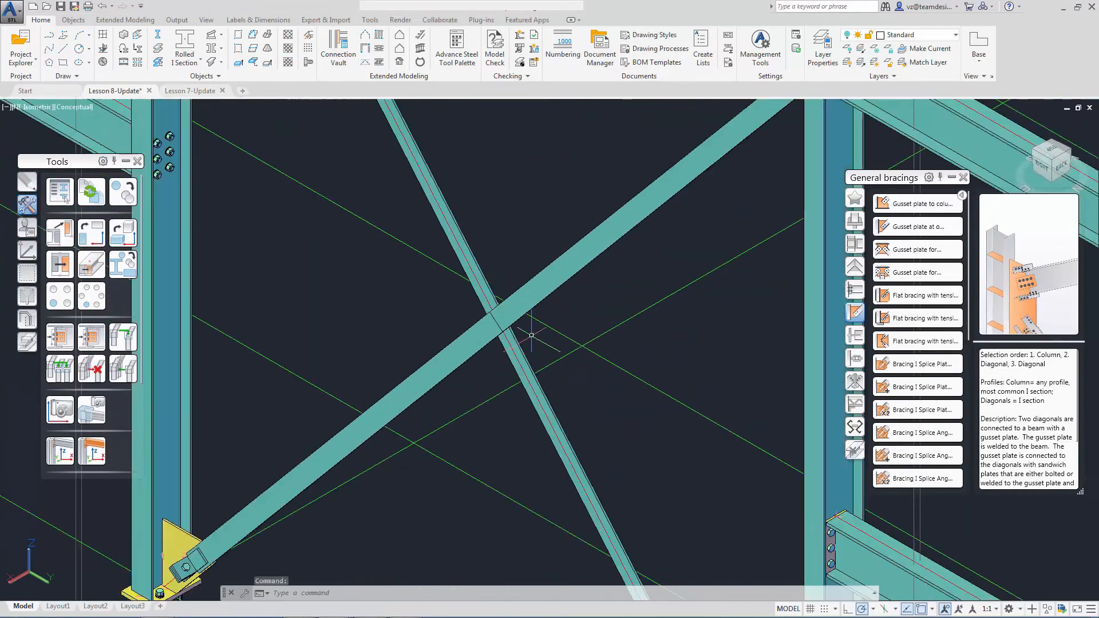
scroll(546, 352, up, 3)
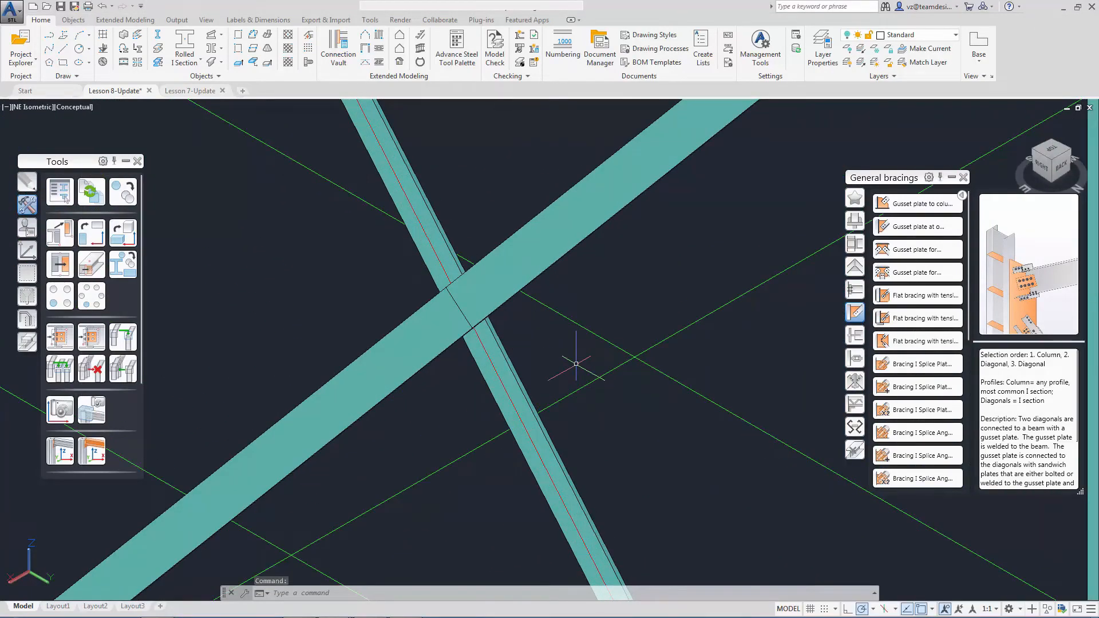
scroll(965, 307, down, 5)
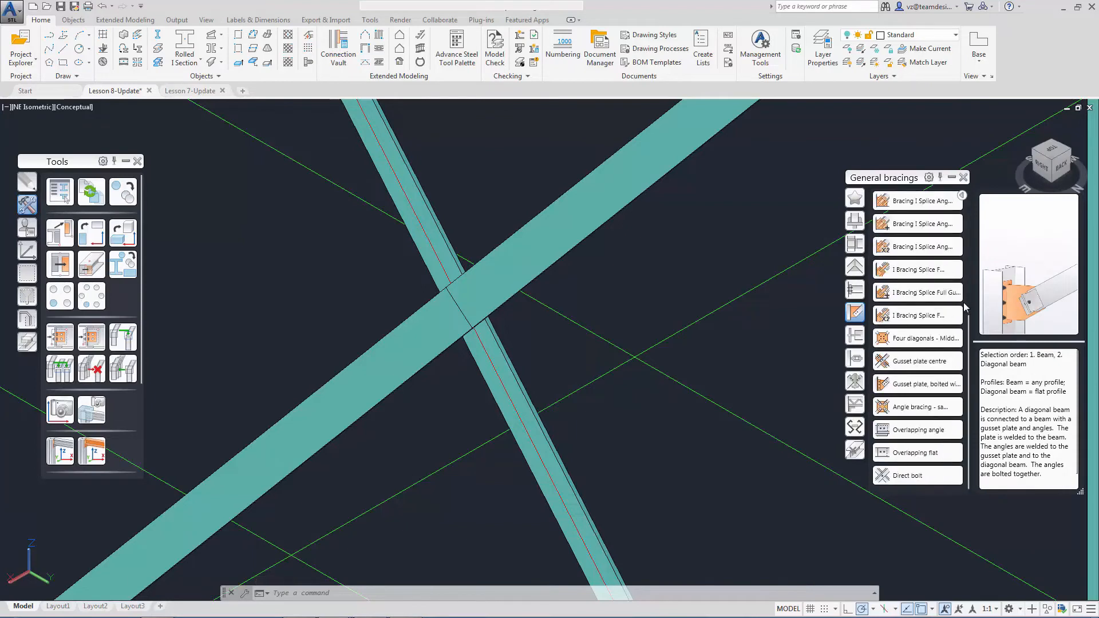
mouse_move(938, 360)
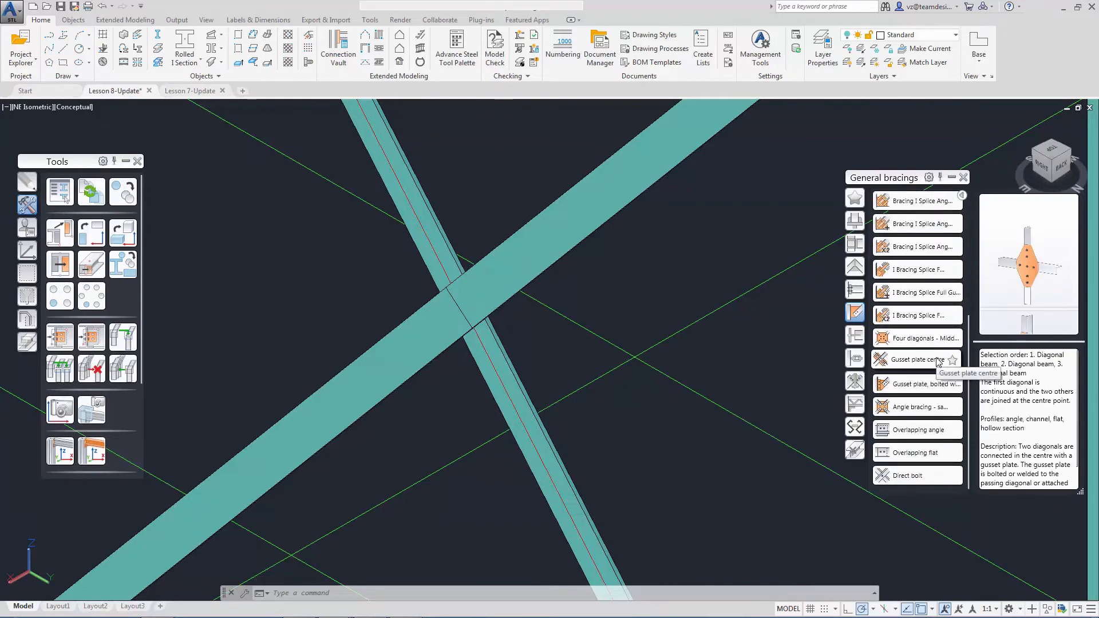
click(937, 360)
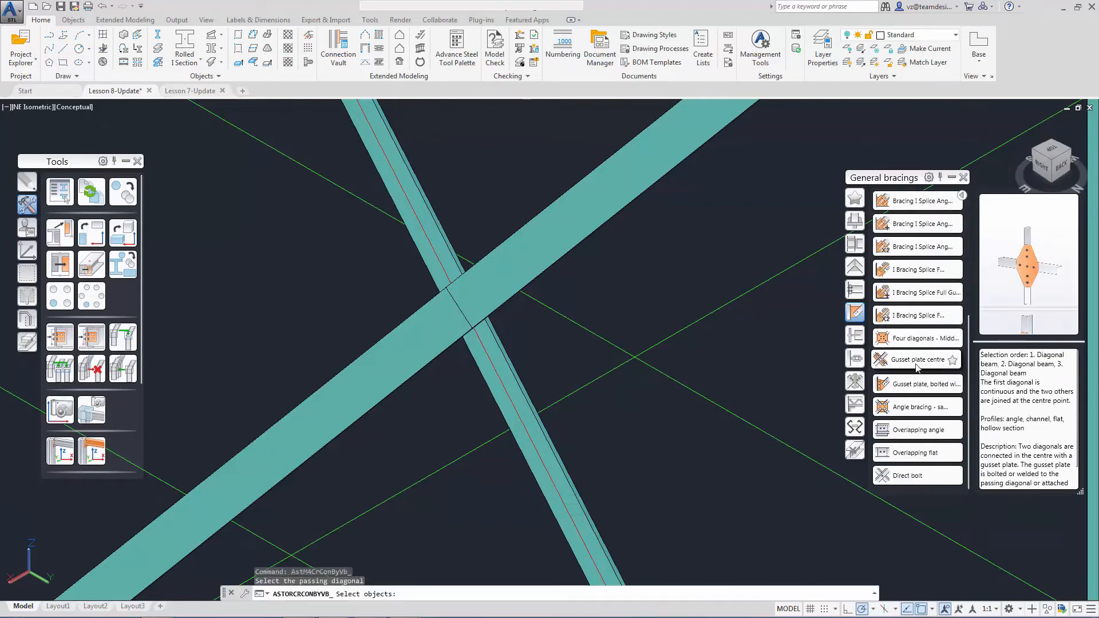
click(534, 386)
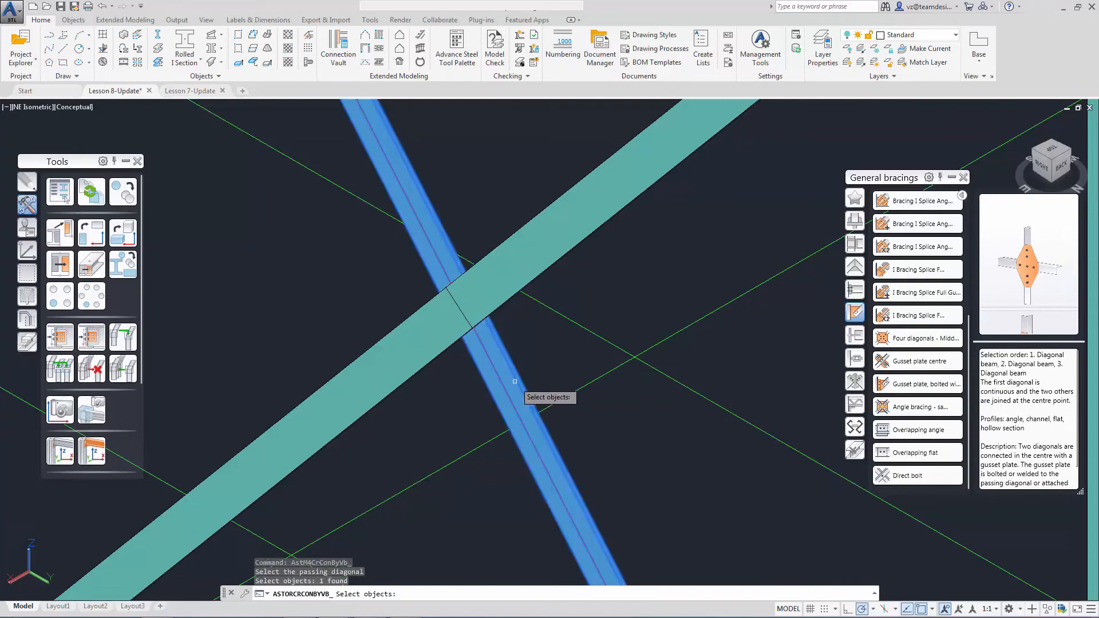
key(Return)
click(529, 275)
key(Return)
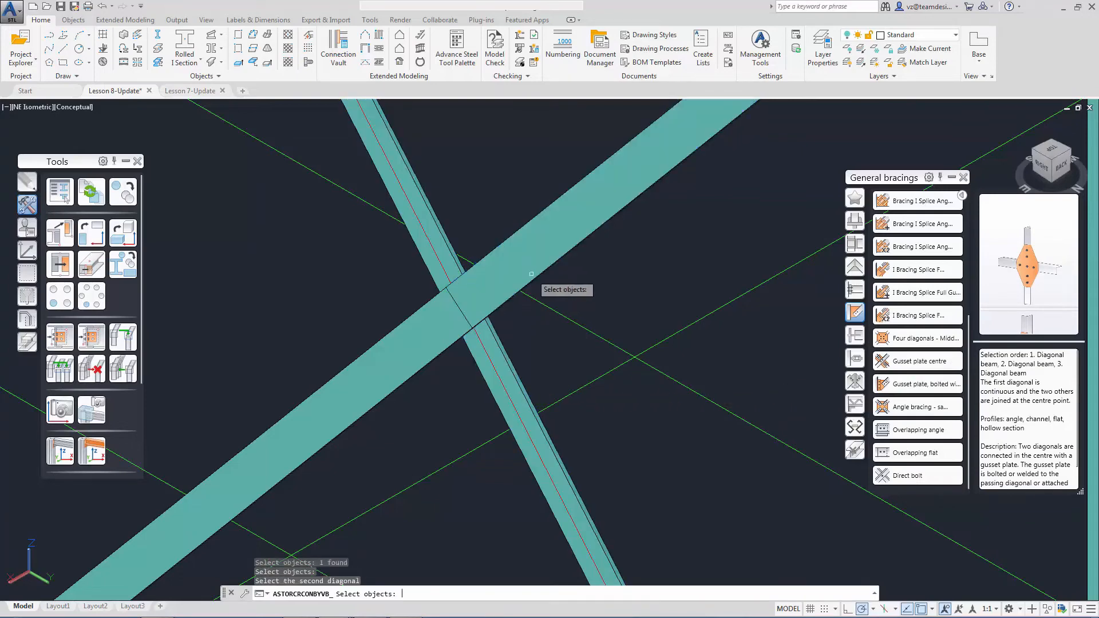
click(436, 332)
key(Return)
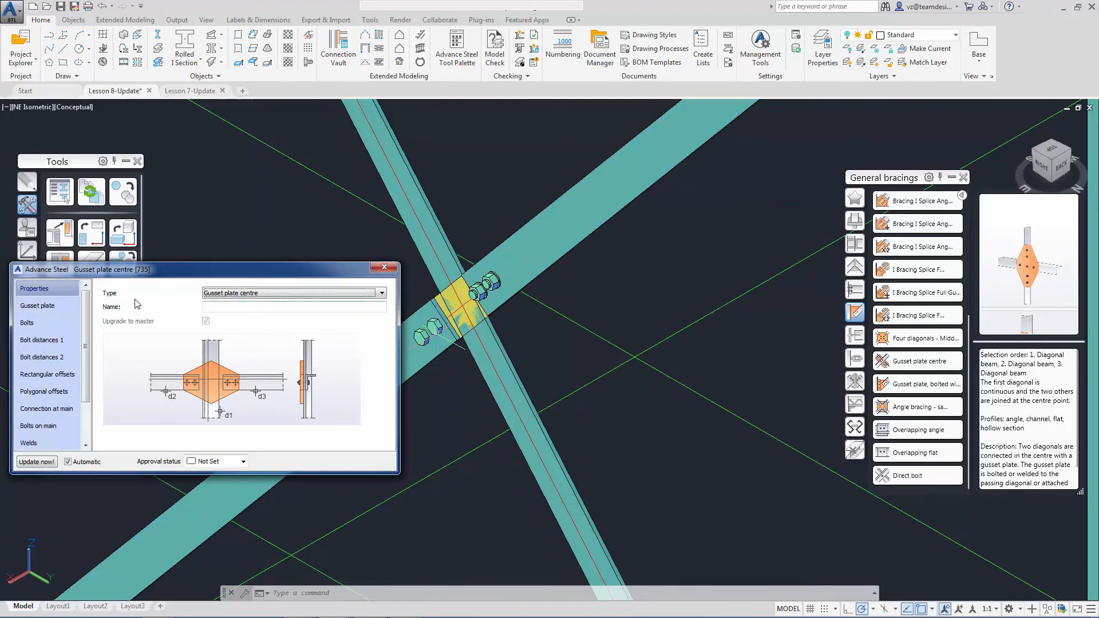
Enable the centre plate option for the crossing's gusset plate and close the connection's properties.
click(38, 305)
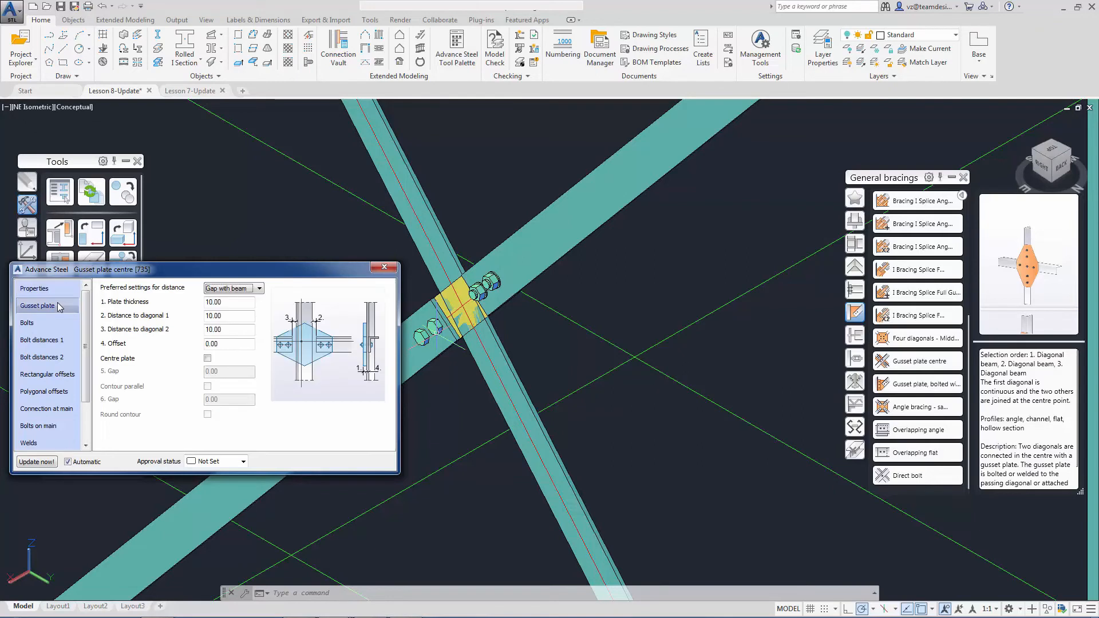
click(207, 359)
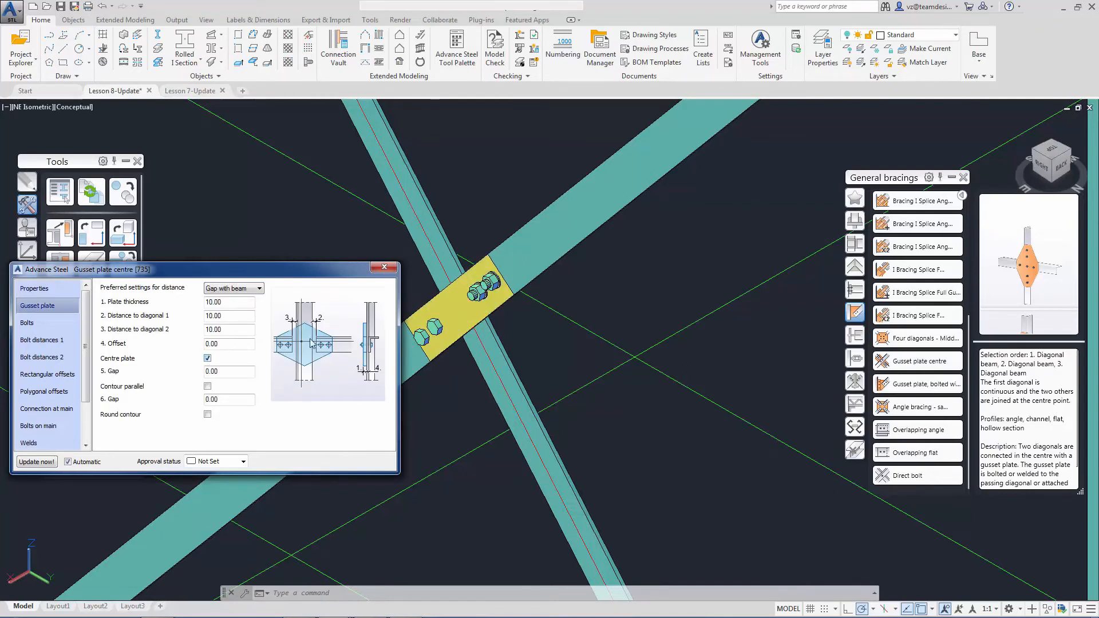
click(384, 266)
On the opposite wall, create a Tube connection with sandwich plates at the rear column's foot, joining the column, base plate and rising tube diagonal.
scroll(647, 383, down, 4)
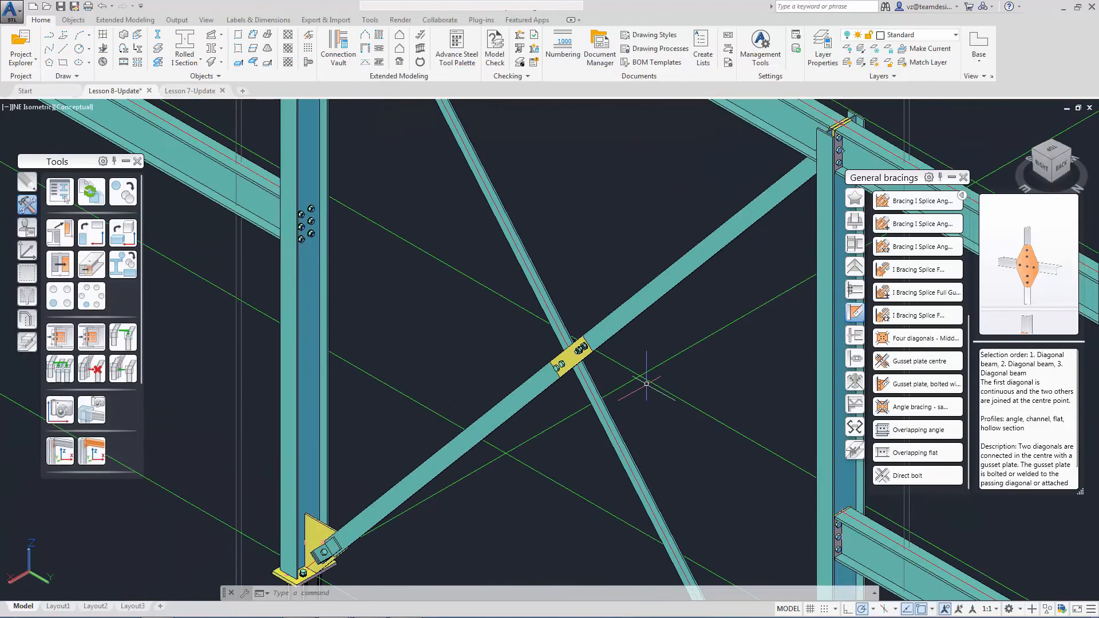
scroll(646, 383, down, 3)
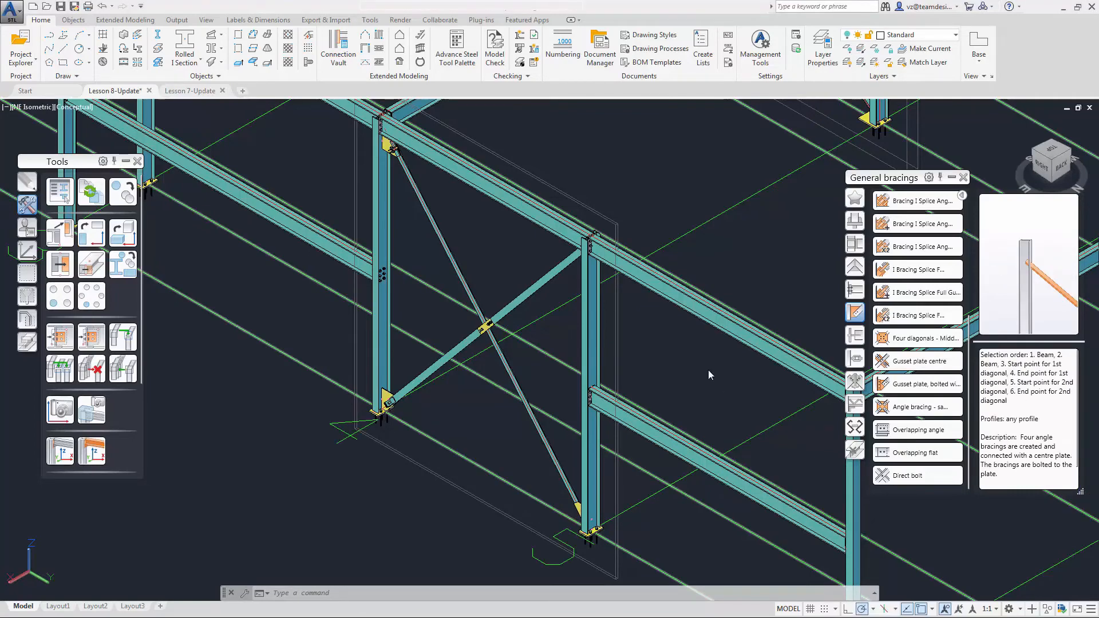
click(1053, 143)
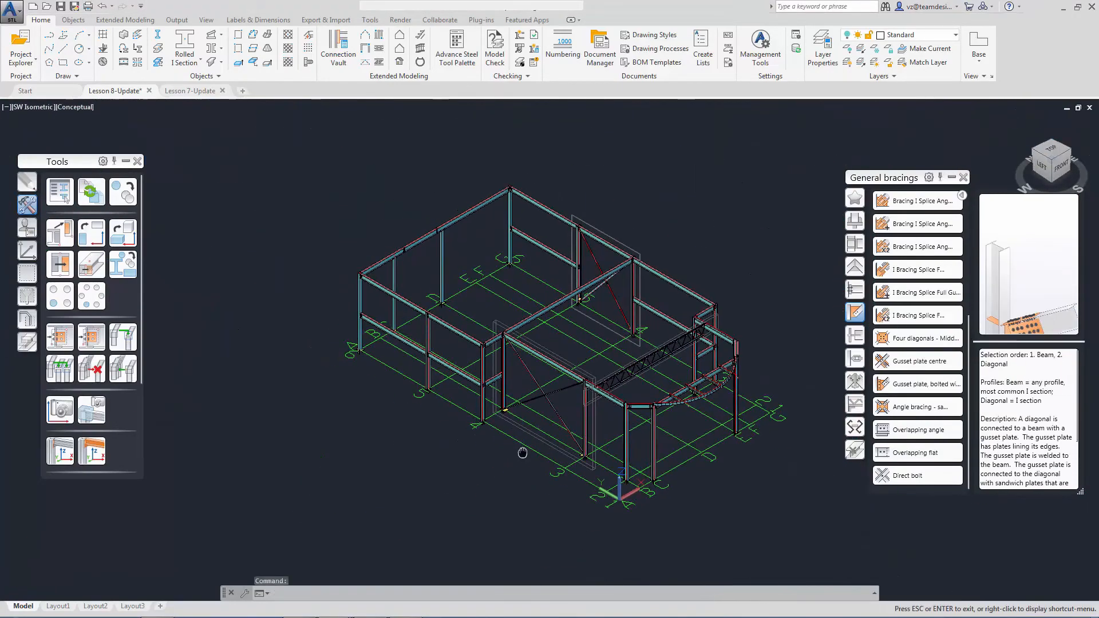
scroll(555, 412, up, 10)
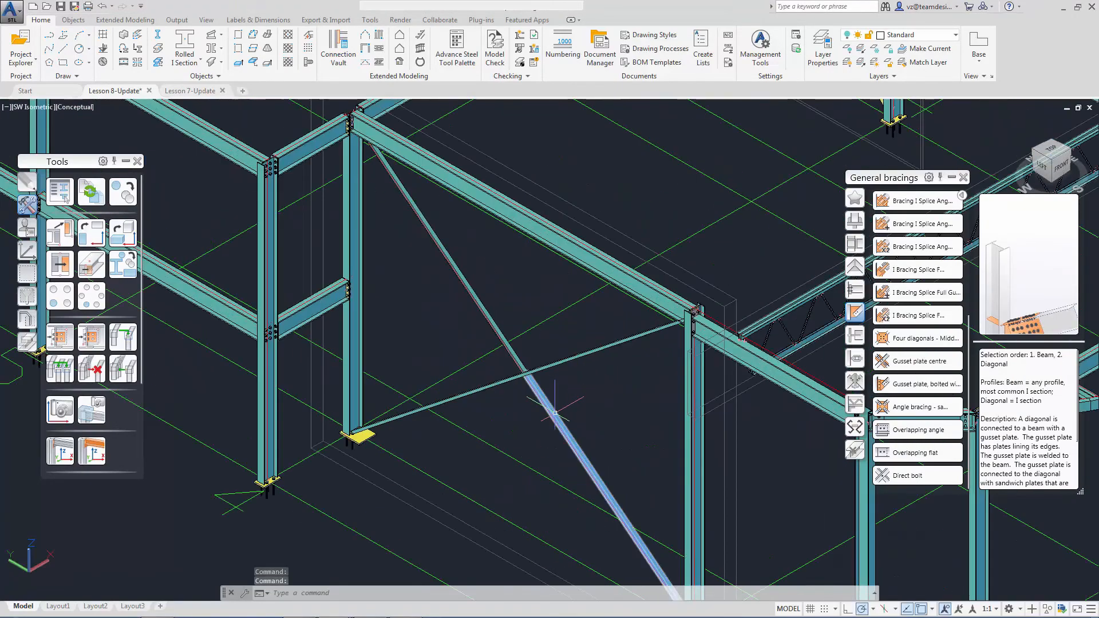
scroll(555, 412, down, 4)
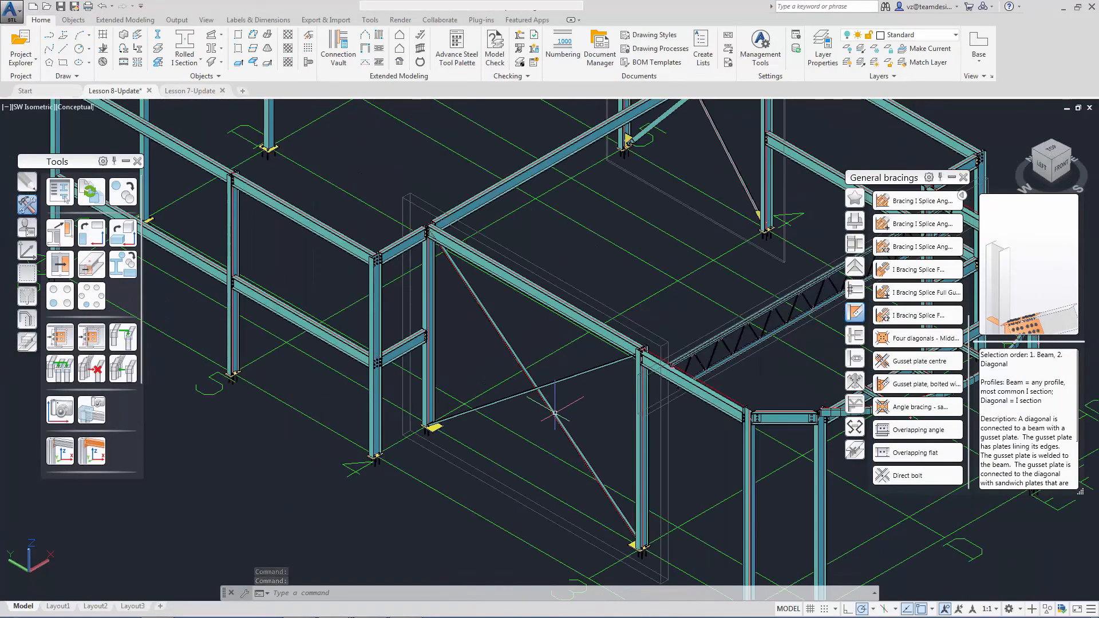
click(851, 342)
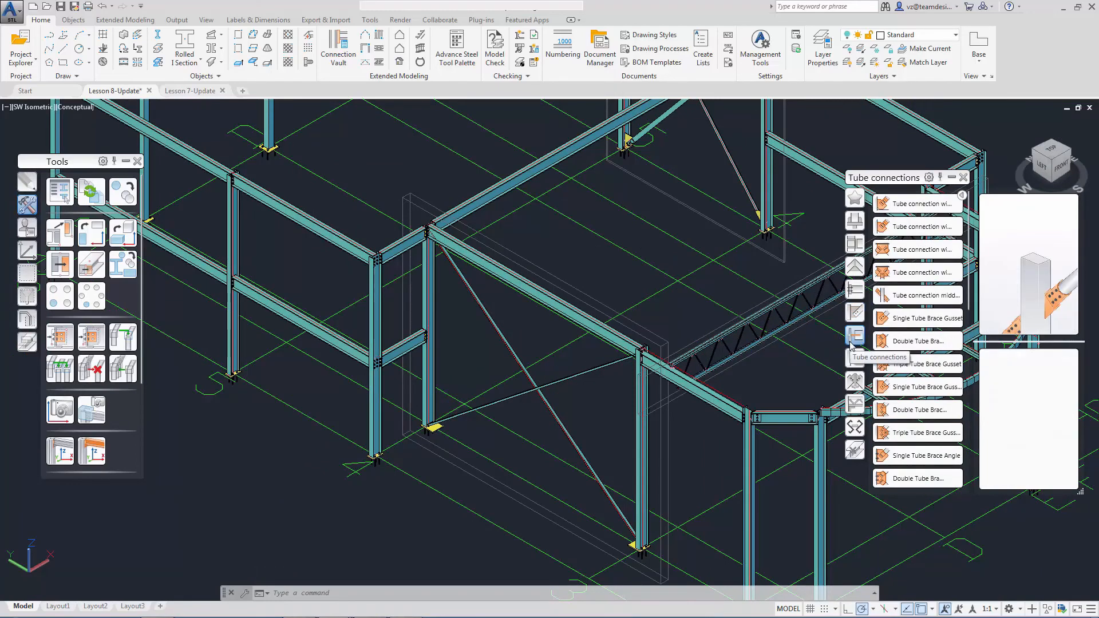
click(928, 208)
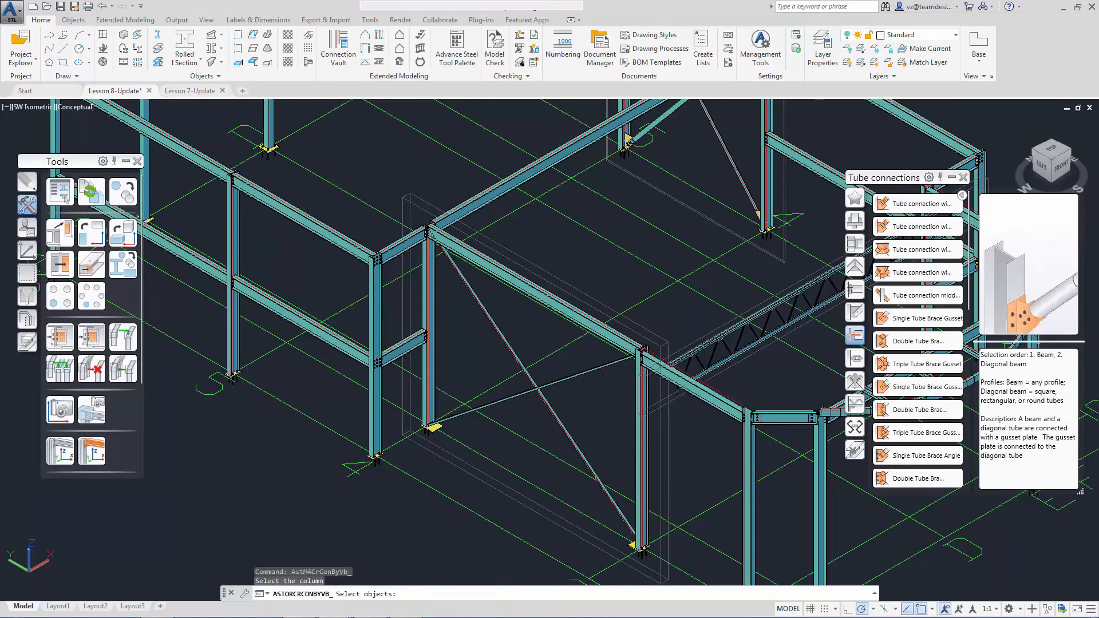
click(429, 401)
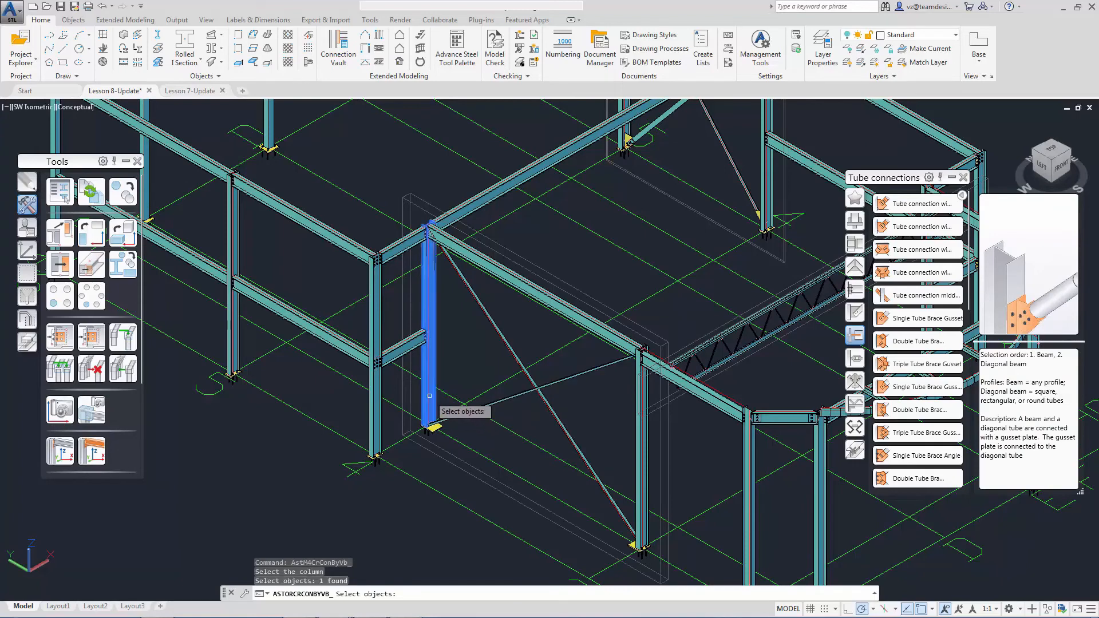
key(Return)
key(Return)
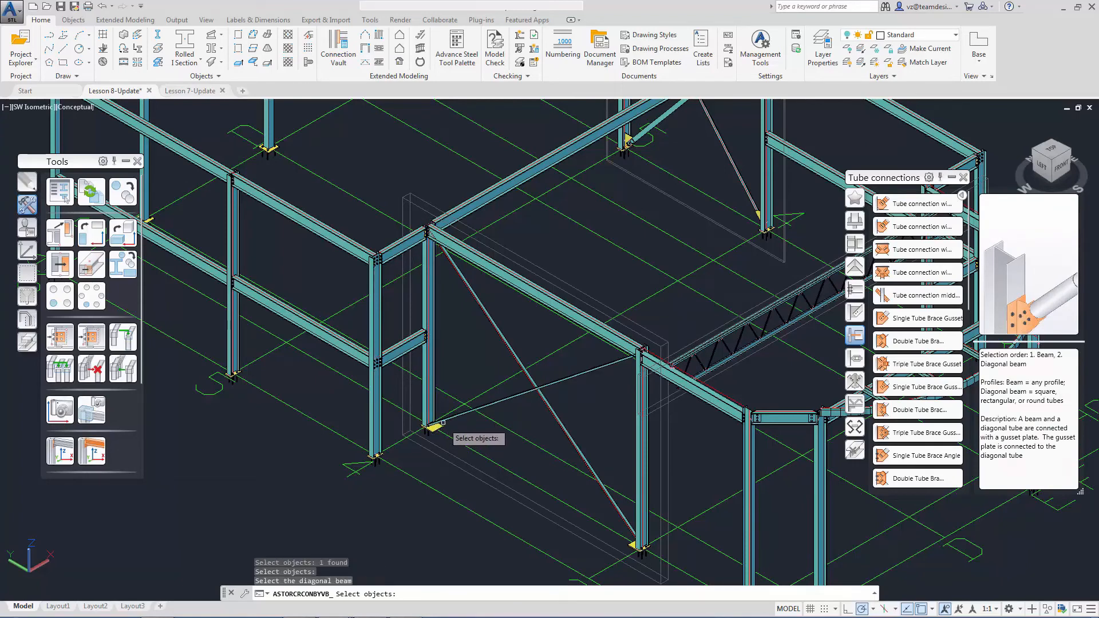
click(446, 420)
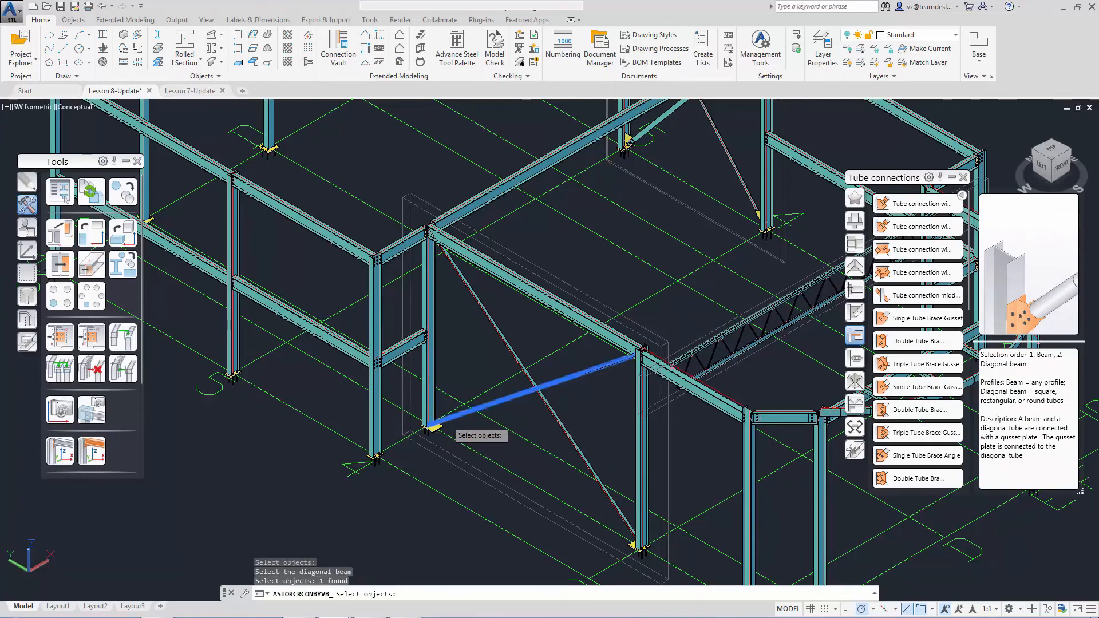
key(Return)
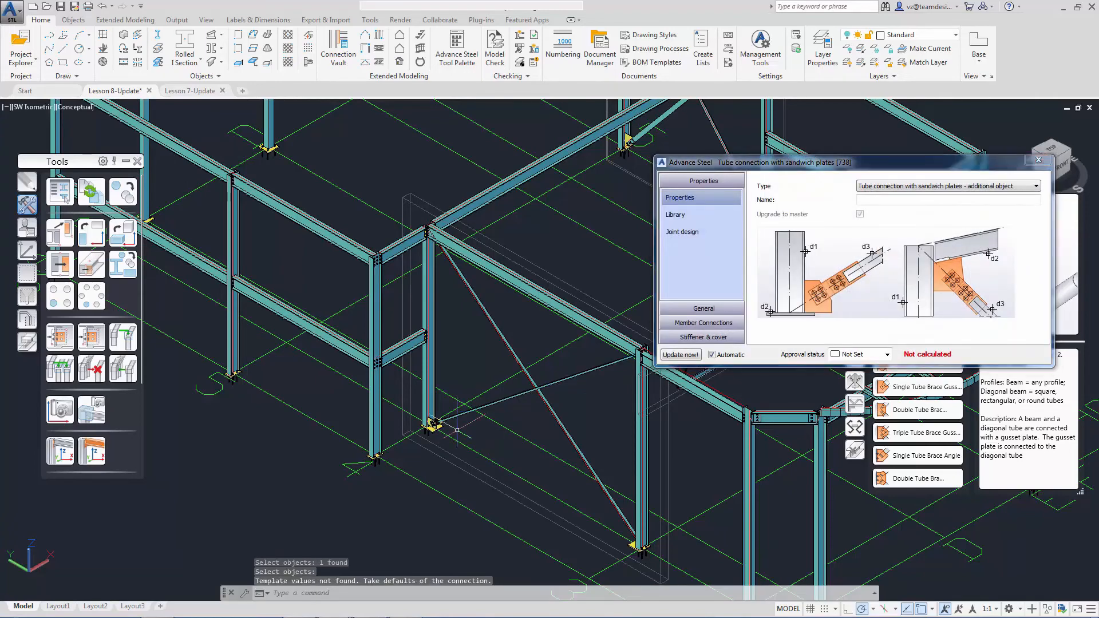
Align the tube connection's gusset plate to the base plate and set its contour corner type to corner finish.
scroll(464, 445, up, 10)
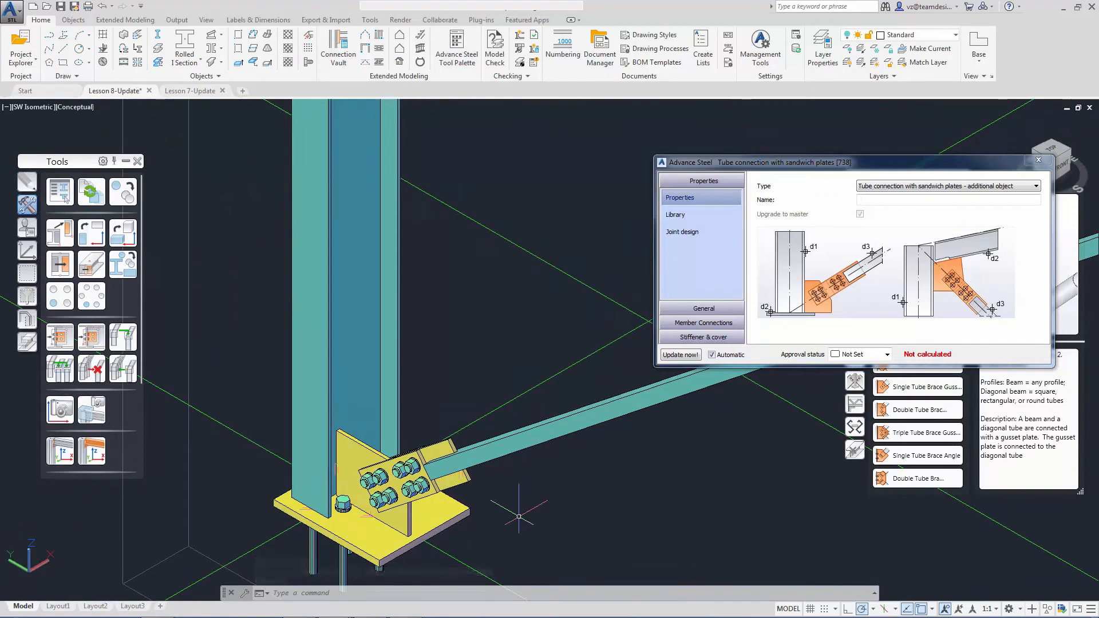
click(713, 309)
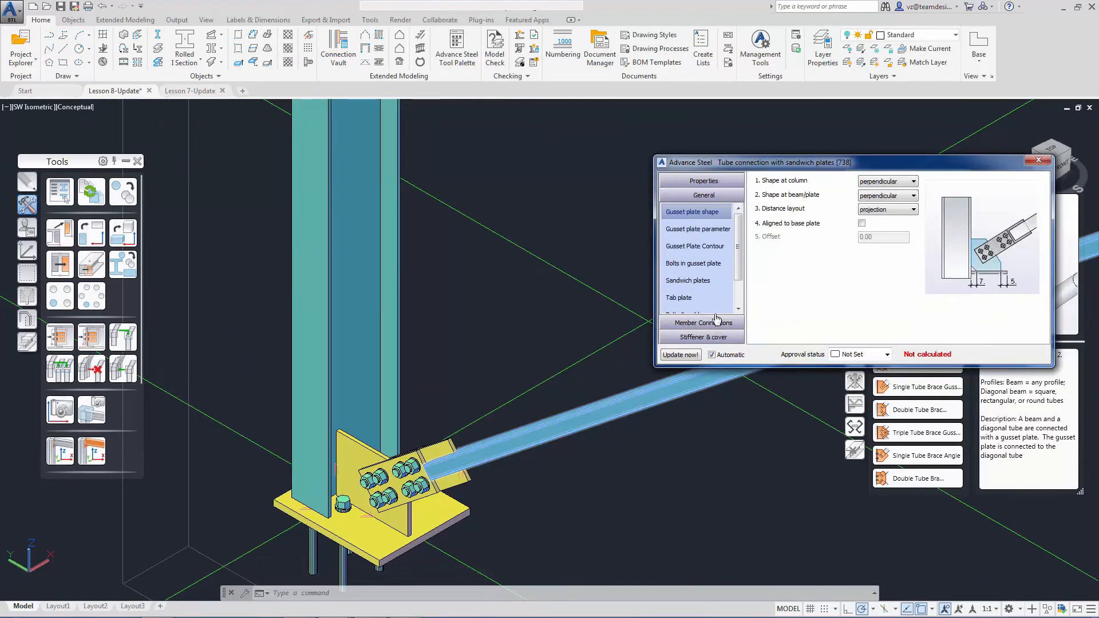
click(862, 223)
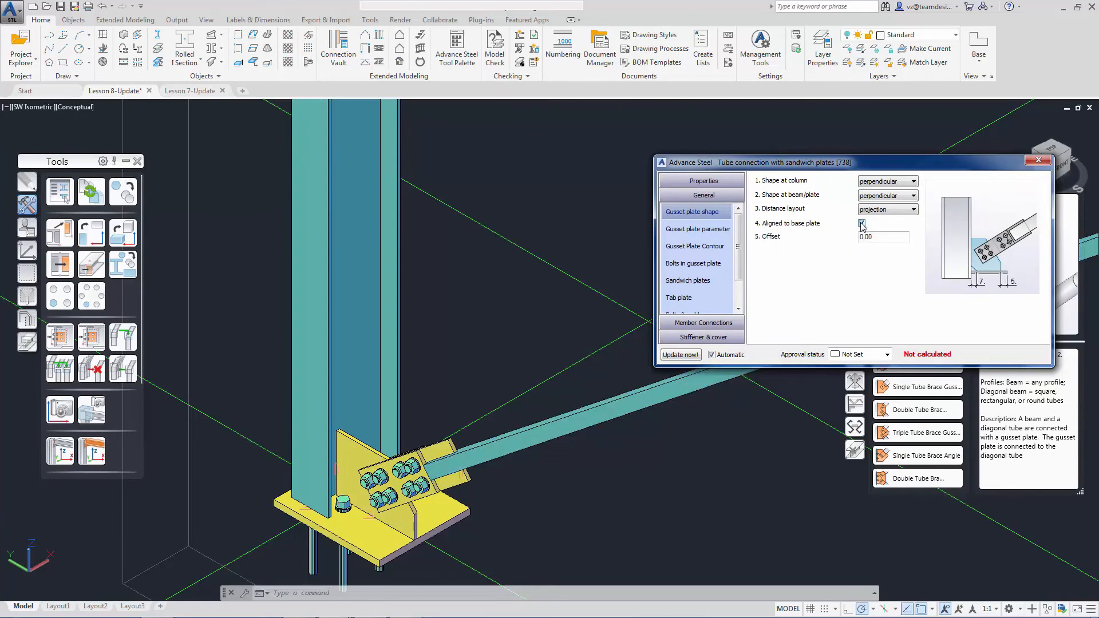
click(718, 247)
click(887, 182)
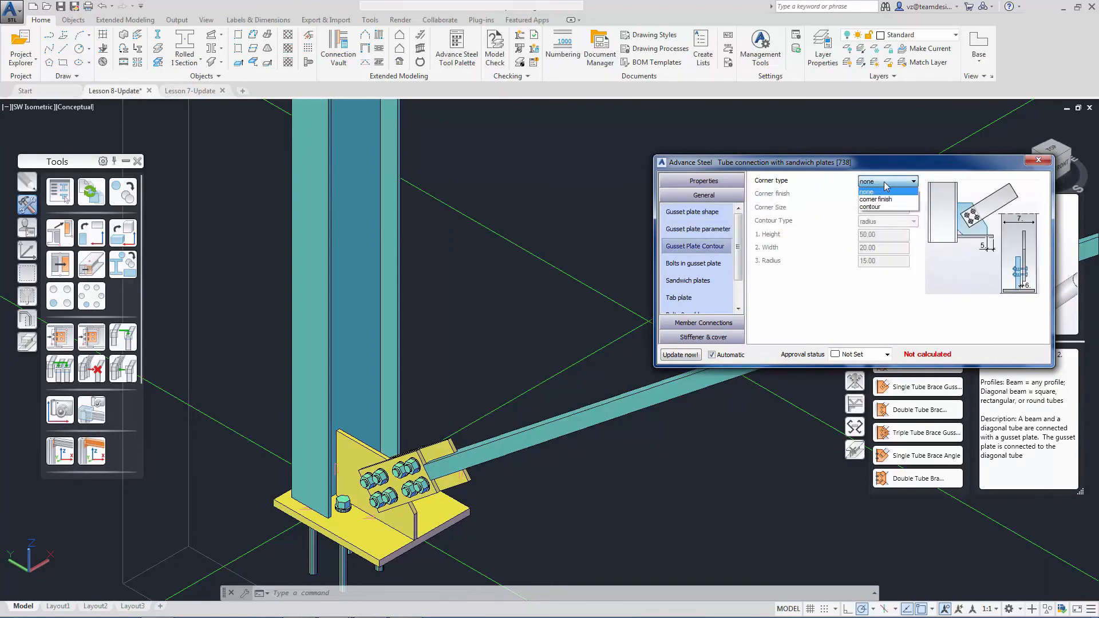
click(885, 201)
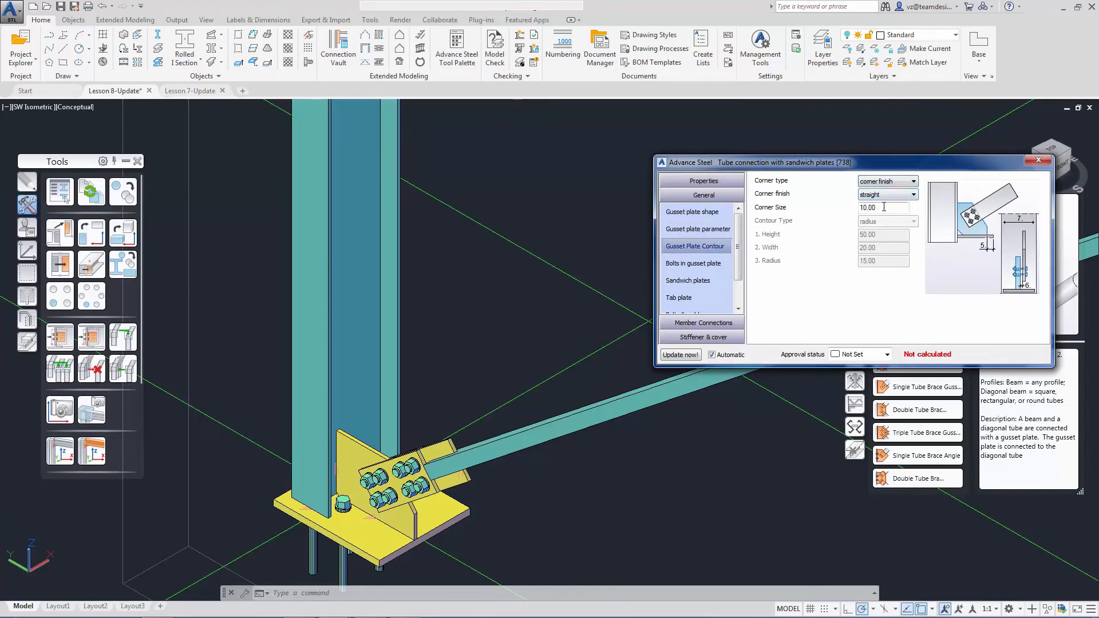
Set the tab plate's cut back to 100 and its width layout to total 120, and close the connection's properties.
click(711, 298)
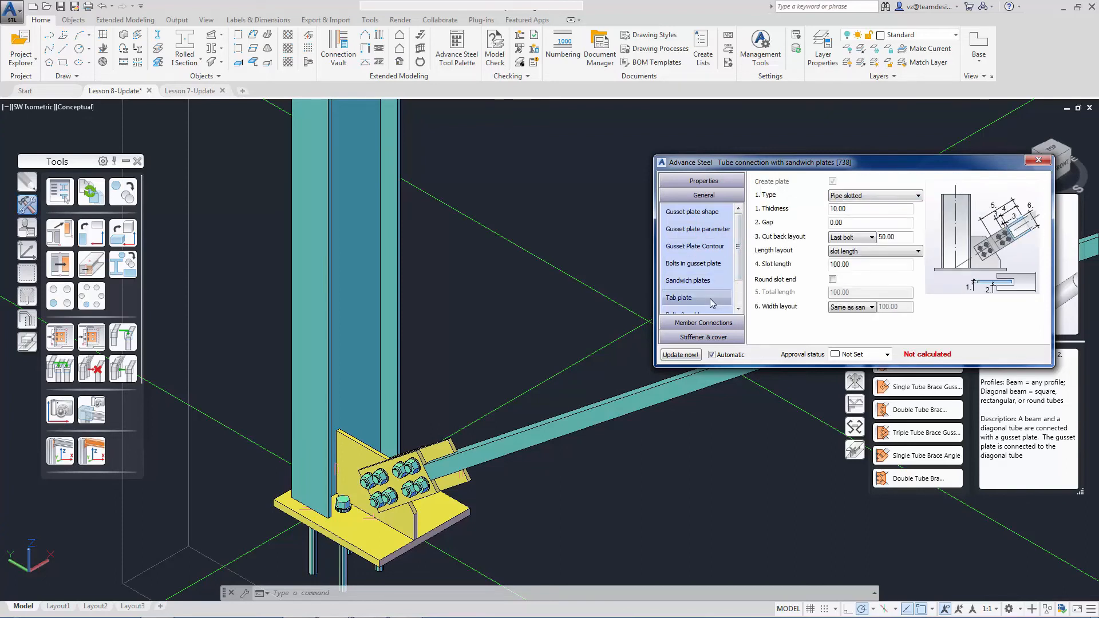
click(883, 237)
text(100)
key(Return)
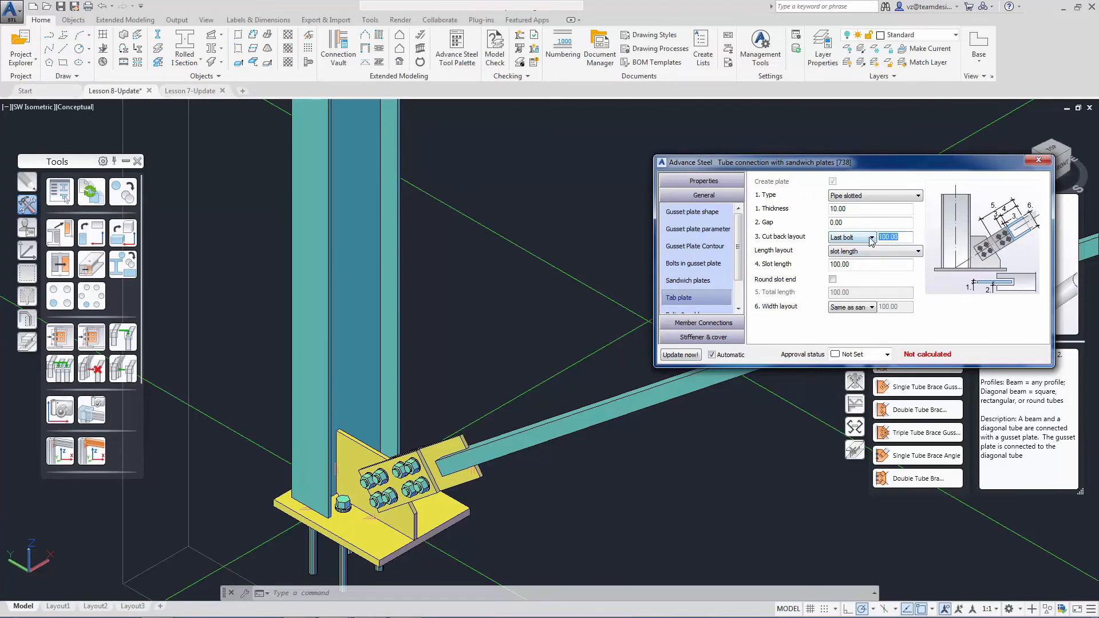
click(850, 309)
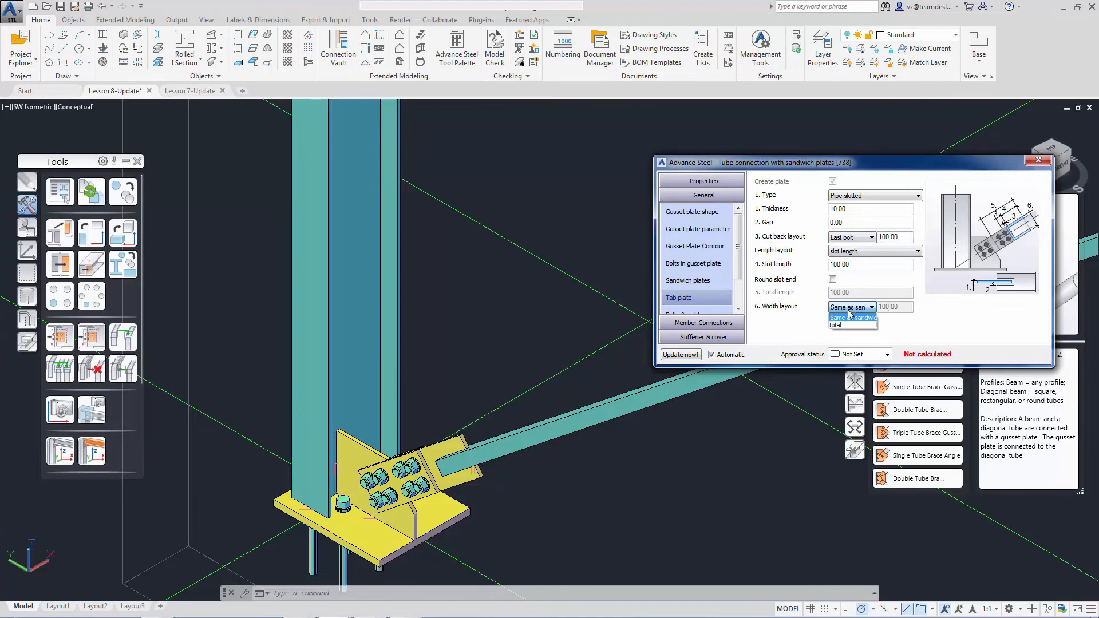
click(836, 325)
key(Tab)
text(120)
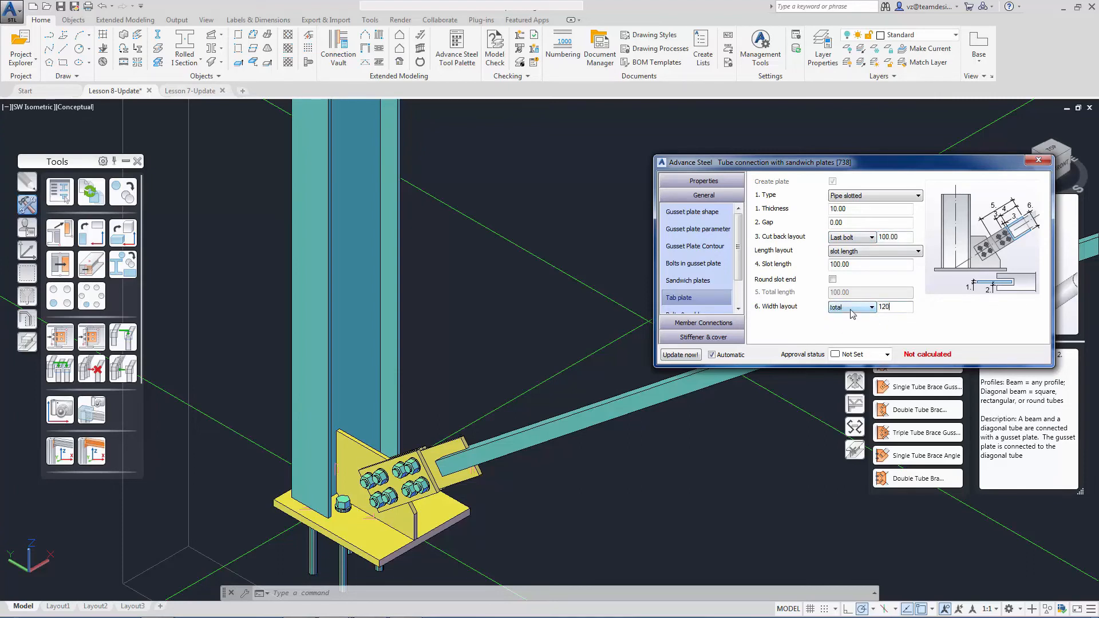
key(Return)
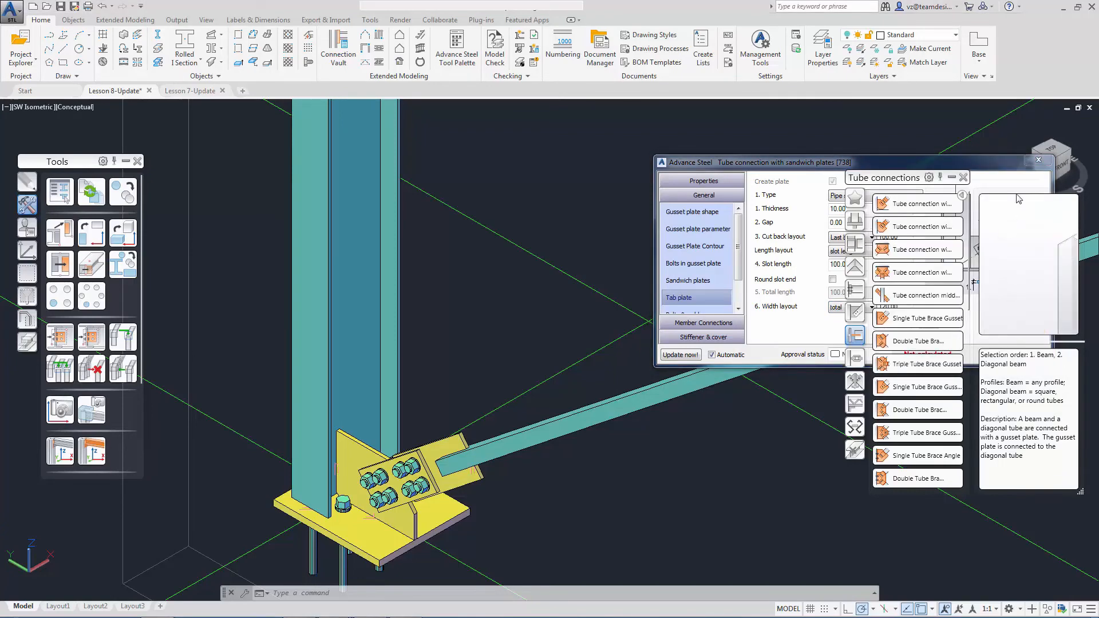
click(1039, 159)
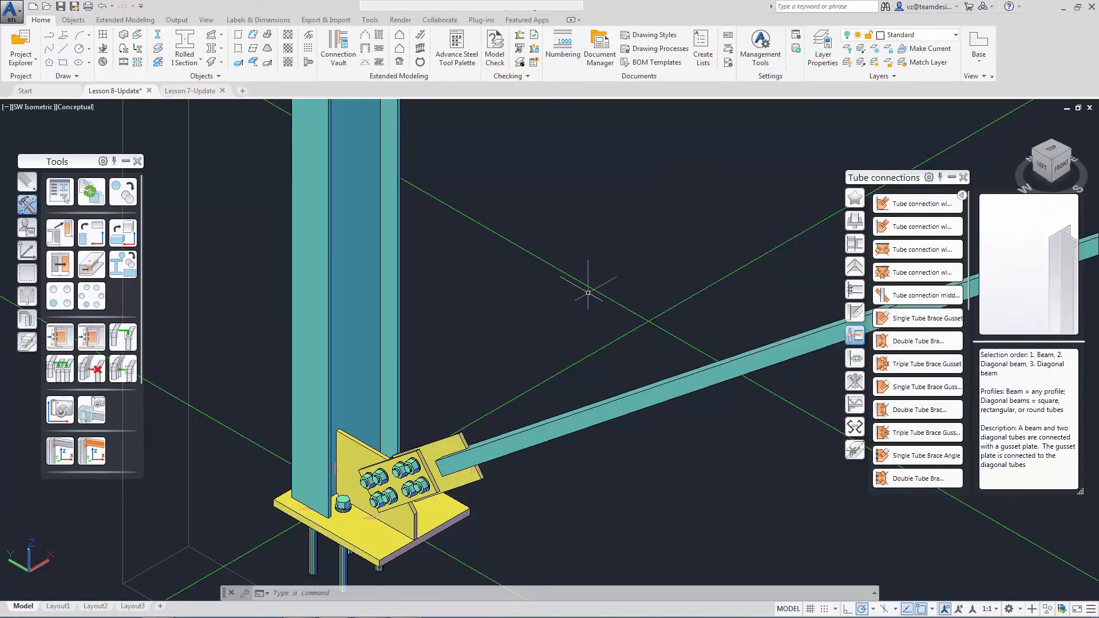
Copy the tube connection to the foot of the wall's other column, using that column, its base plate and the other tube diagonal.
click(66, 342)
click(429, 456)
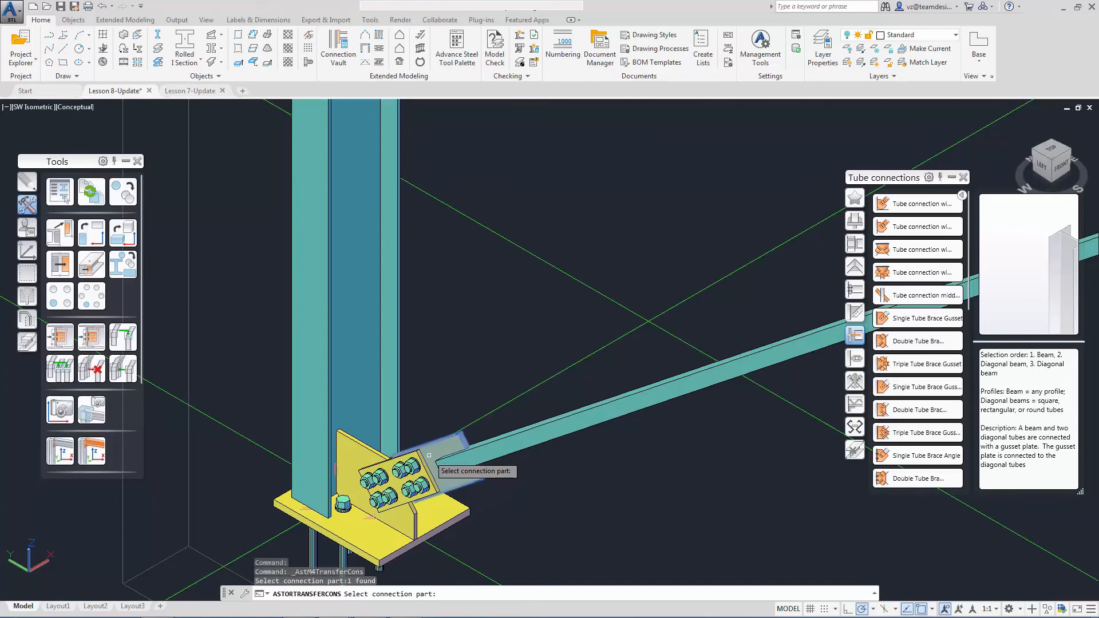
right_click(429, 455)
scroll(613, 473, down, 6)
middle_drag(630, 474, 385, 304)
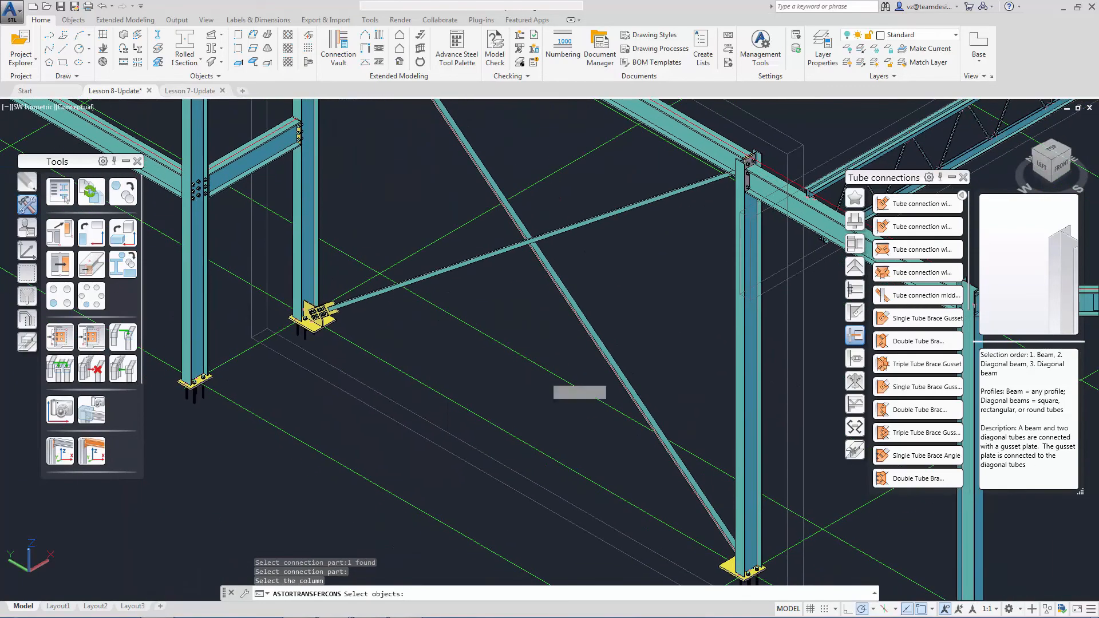
click(738, 487)
right_click(726, 556)
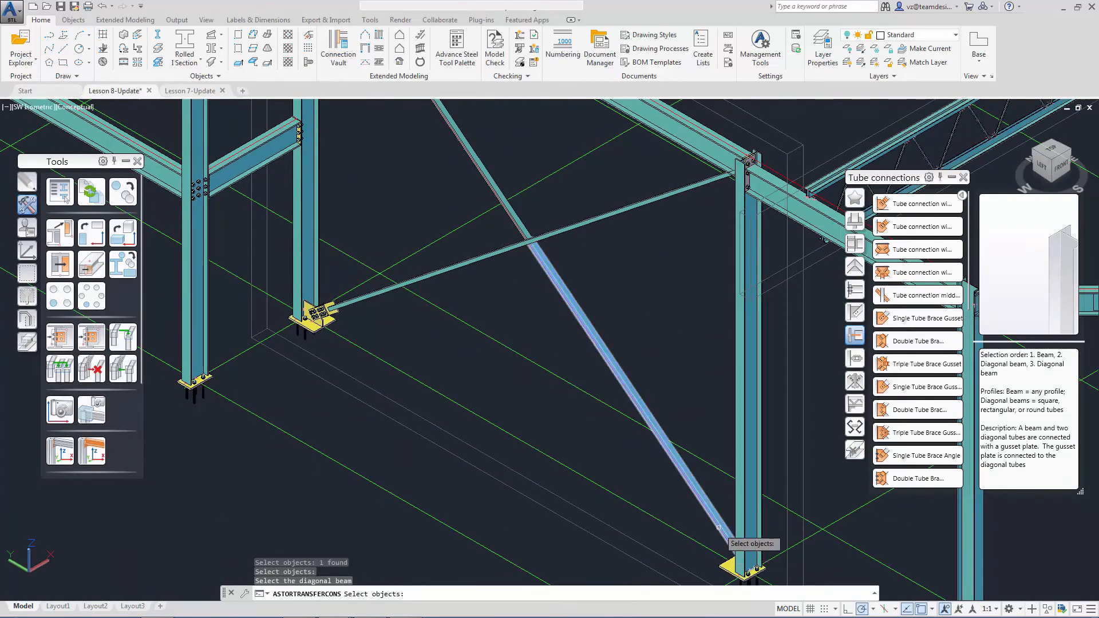
click(718, 527)
right_click(718, 527)
key(Escape)
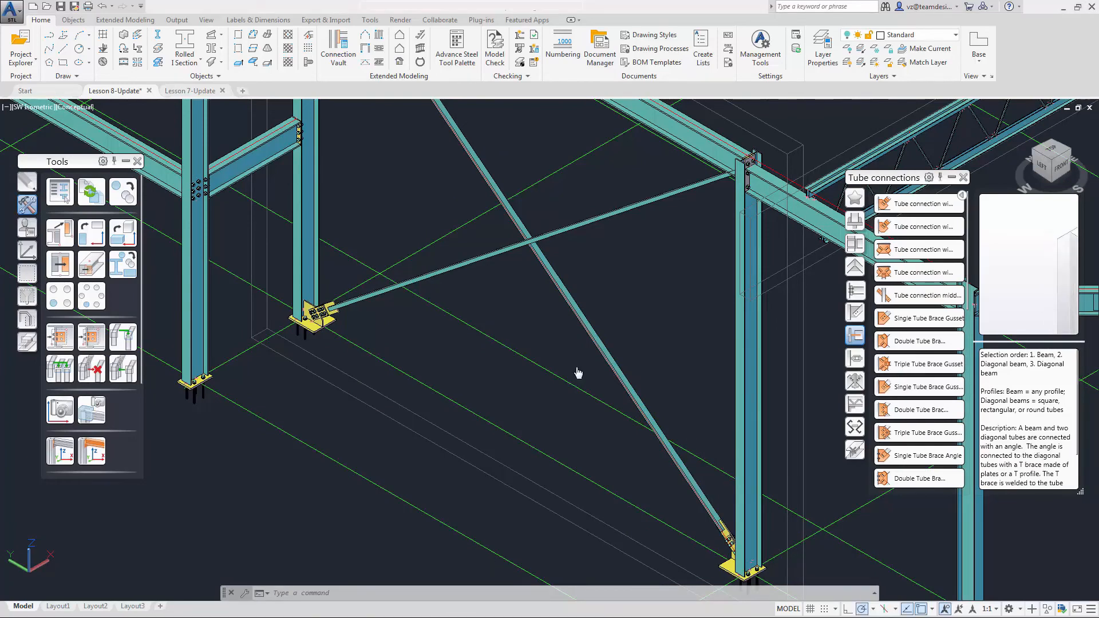
Create a Tube connection with sandwich plates at the upper corner, using the top beam, the column and the tube diagonal.
shift+middle_drag(657, 246, 773, 320)
scroll(775, 284, up, 5)
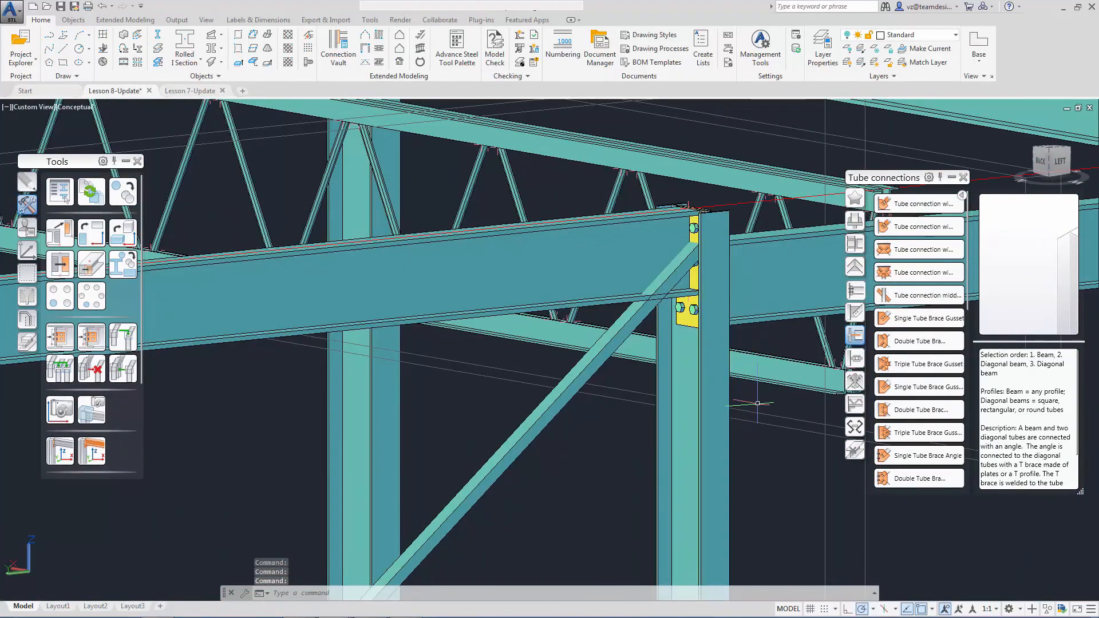
click(909, 209)
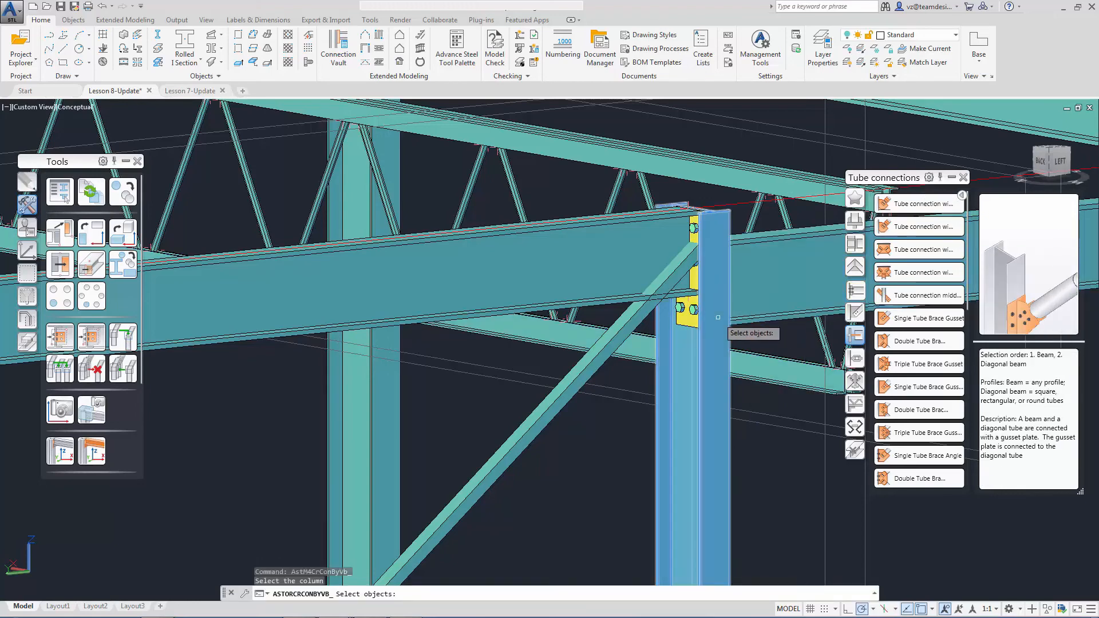
click(612, 294)
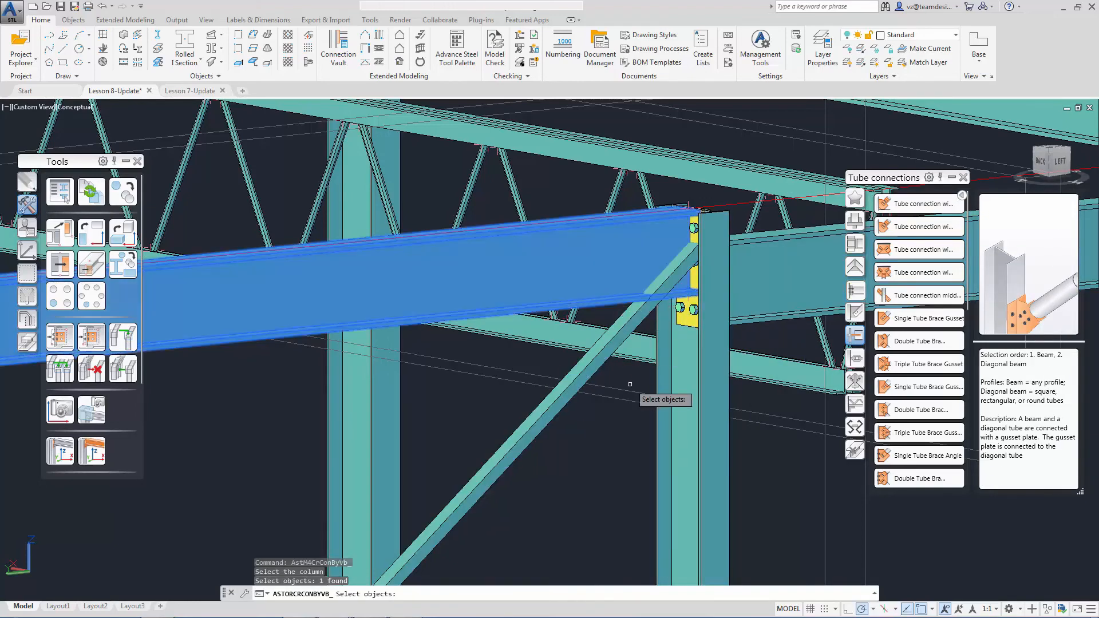
key(Return)
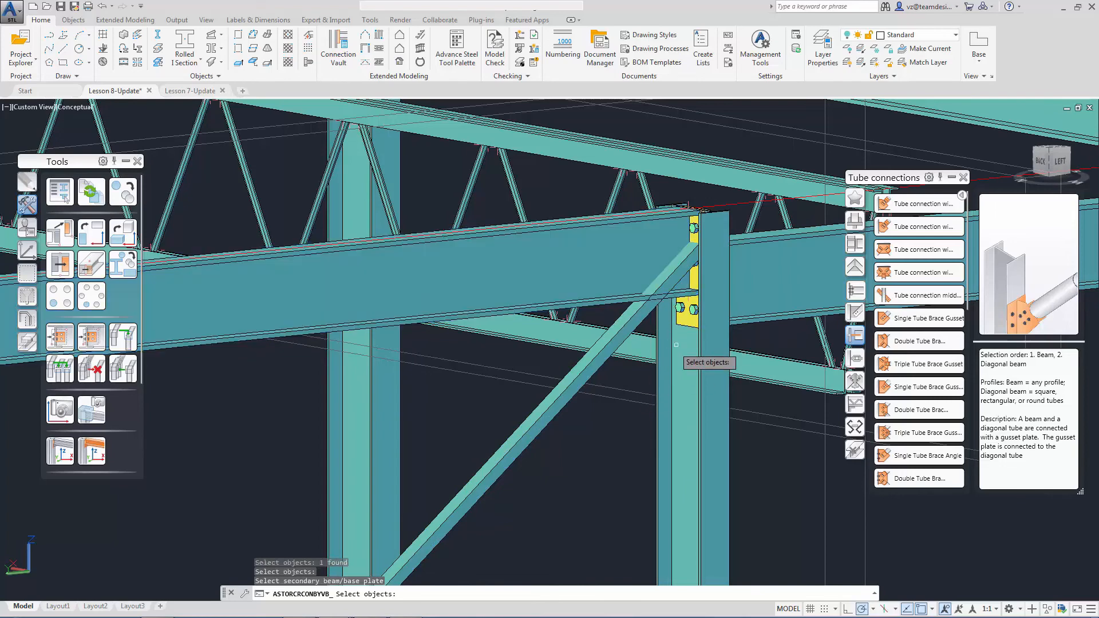
click(689, 318)
key(Return)
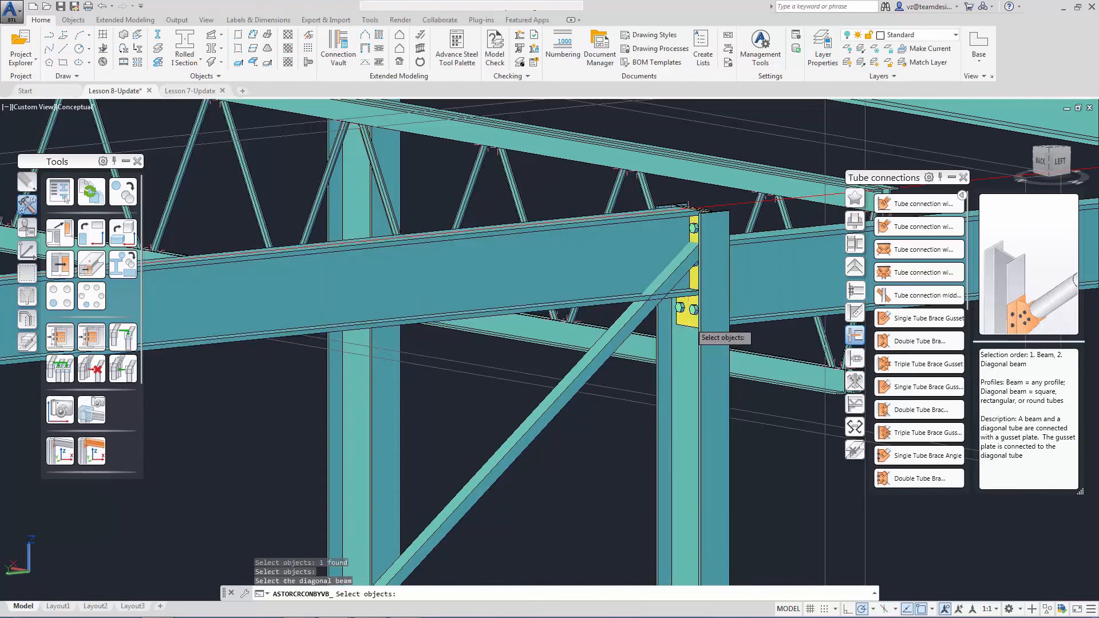
click(613, 348)
key(Return)
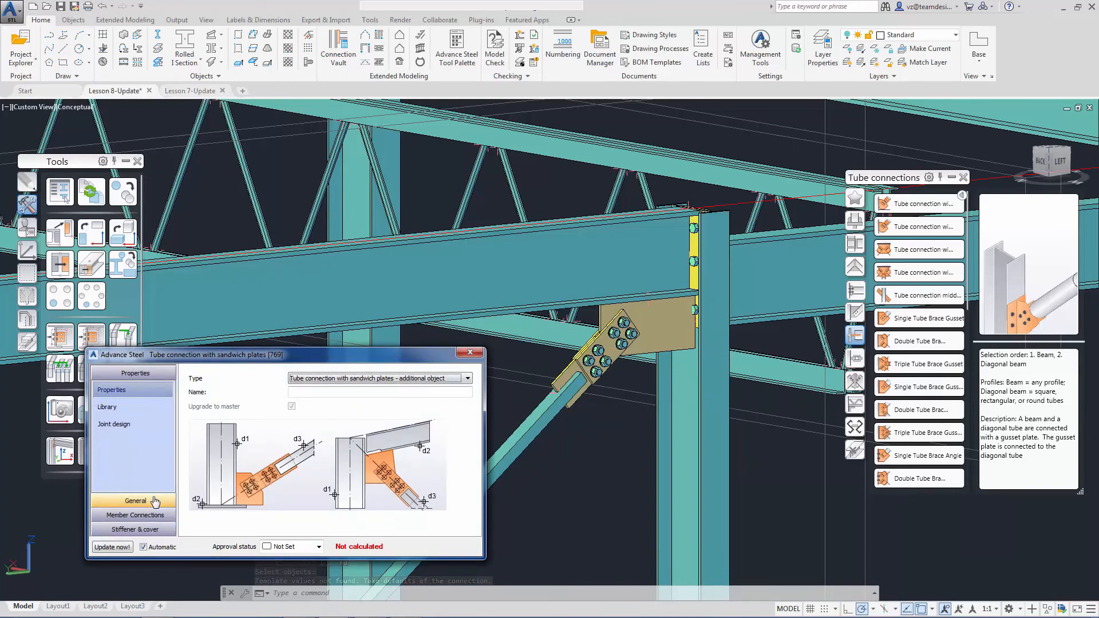
Set the upper-corner tube connection's gusset plate shape to variable at both the column and the beam.
click(135, 500)
click(344, 376)
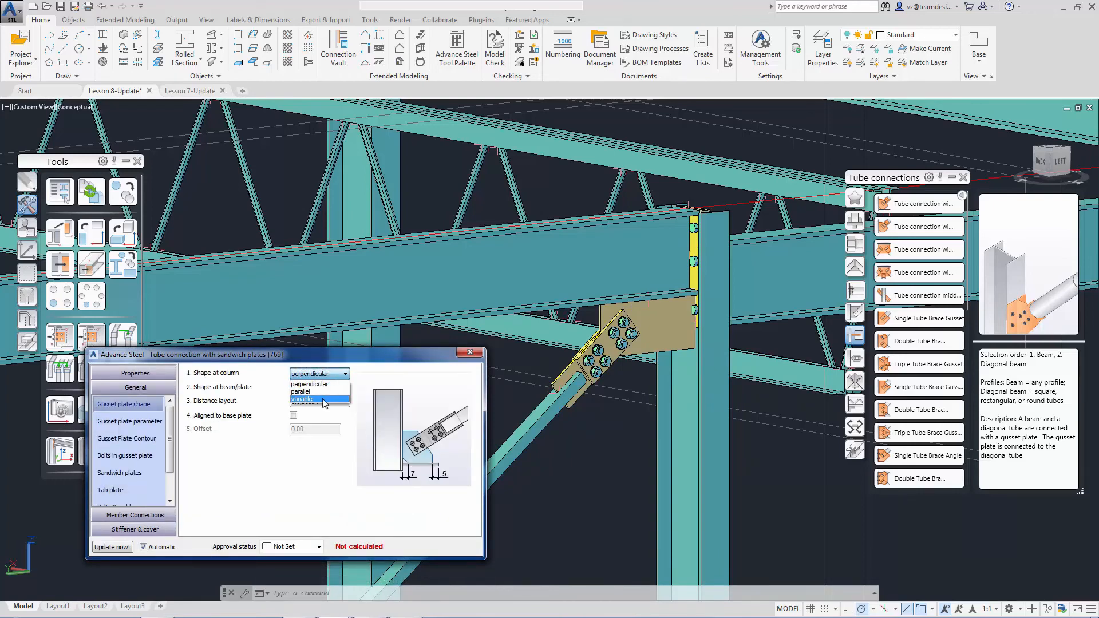
click(322, 400)
click(341, 388)
click(314, 413)
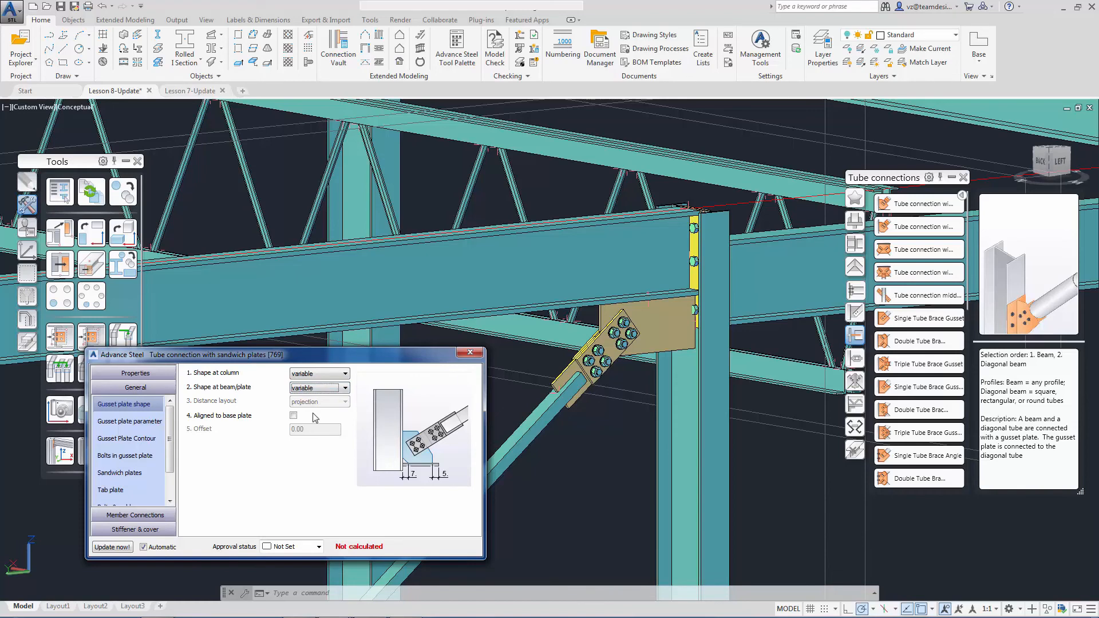
Set the gusset plate's Projection 2 to 50 and close the connection's properties.
click(130, 421)
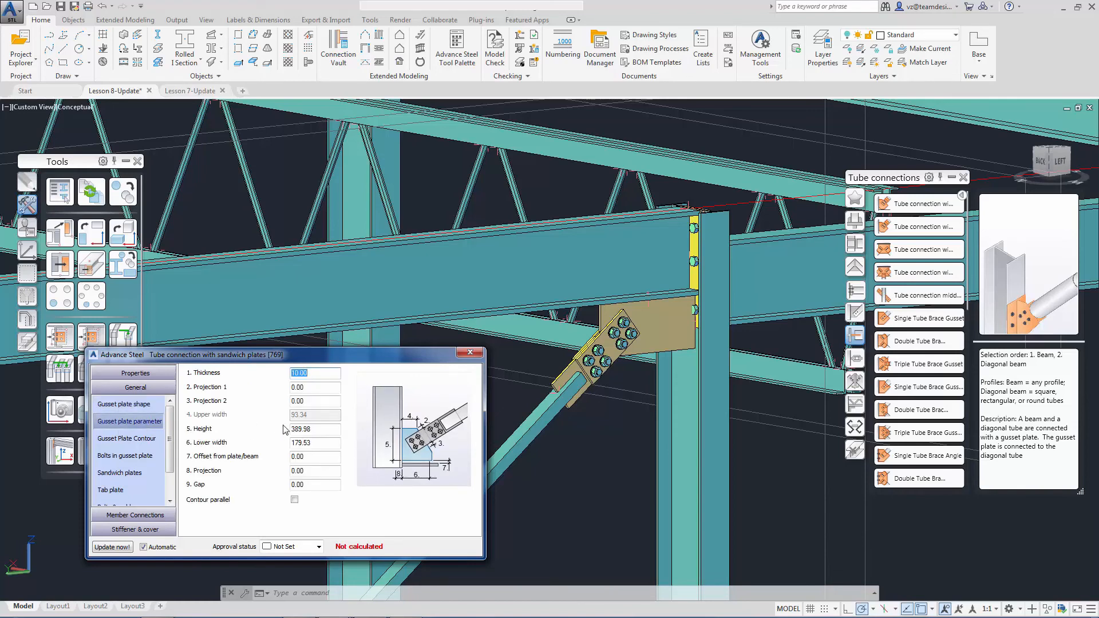
key(Tab)
key(Tab)
text(50)
key(Return)
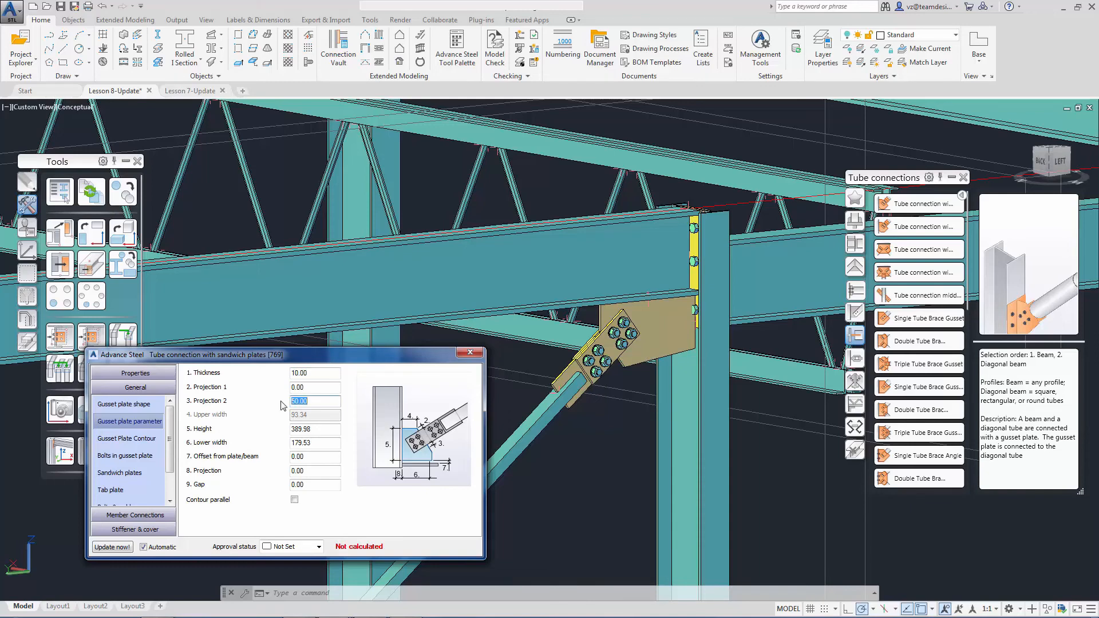
click(136, 487)
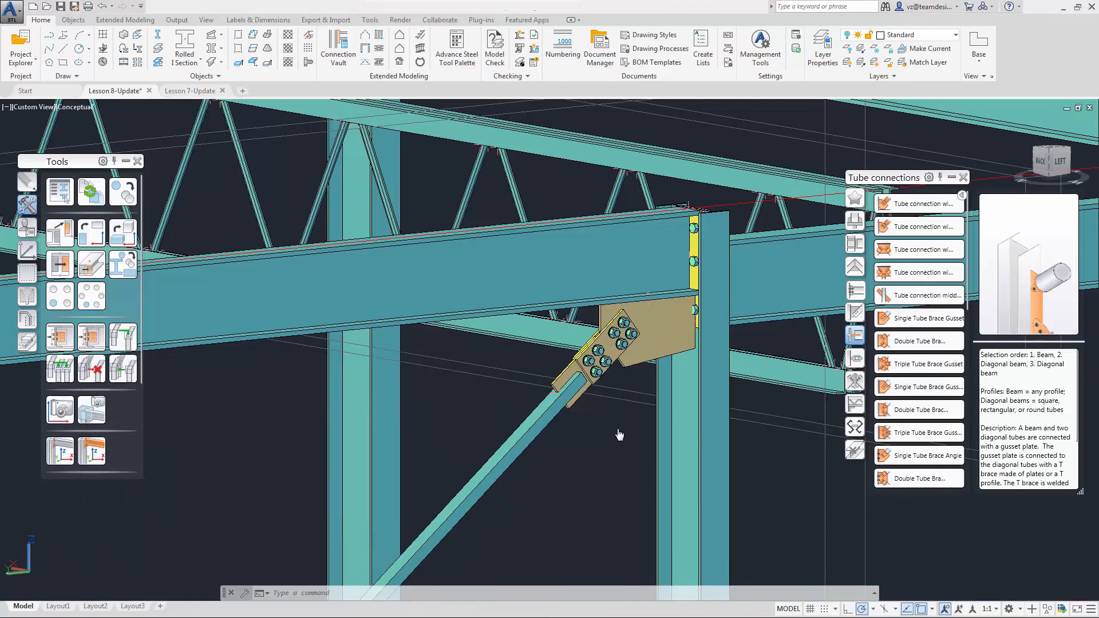
Create a Tube connection with sandwich plates at the wall's other upper corner, selecting the top beam, then the column and the tube diagonal.
click(1069, 153)
scroll(565, 482, up, 10)
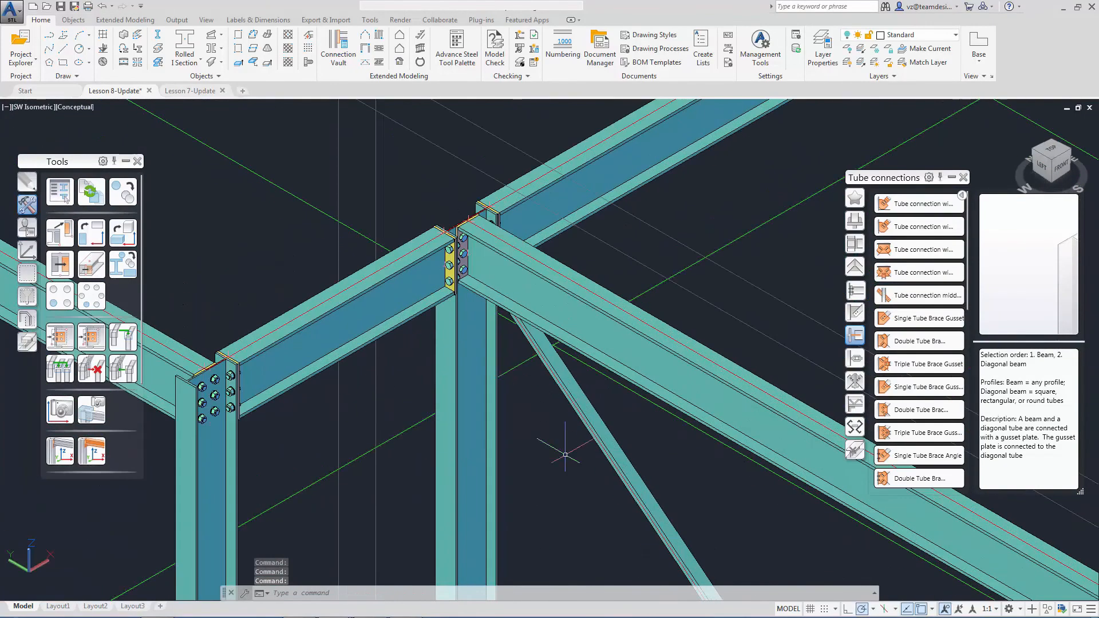
click(919, 203)
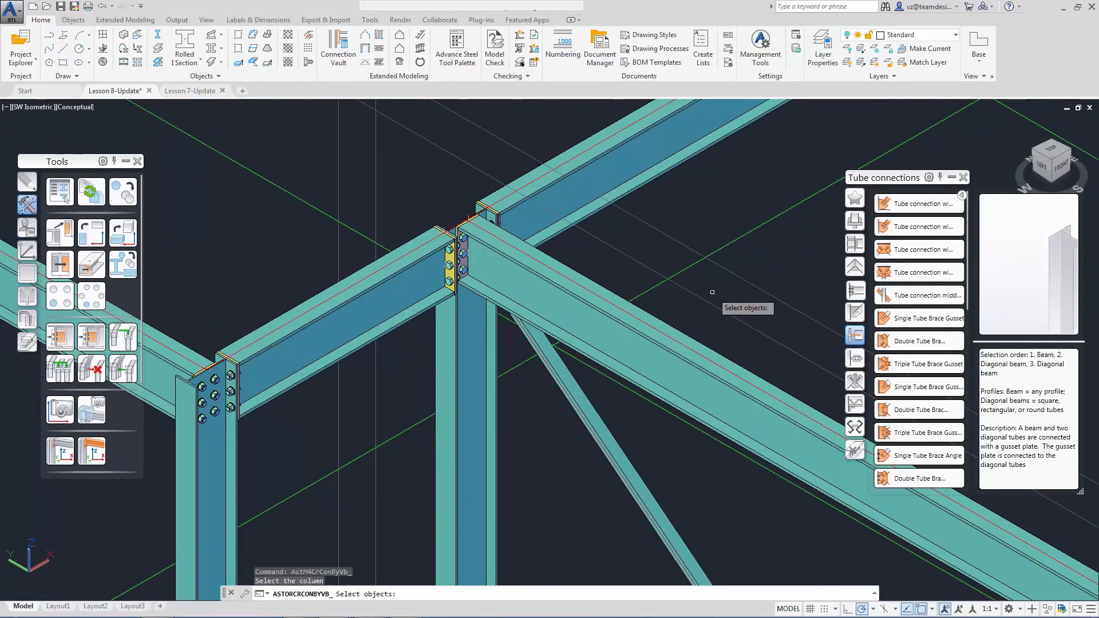
click(587, 329)
key(Return)
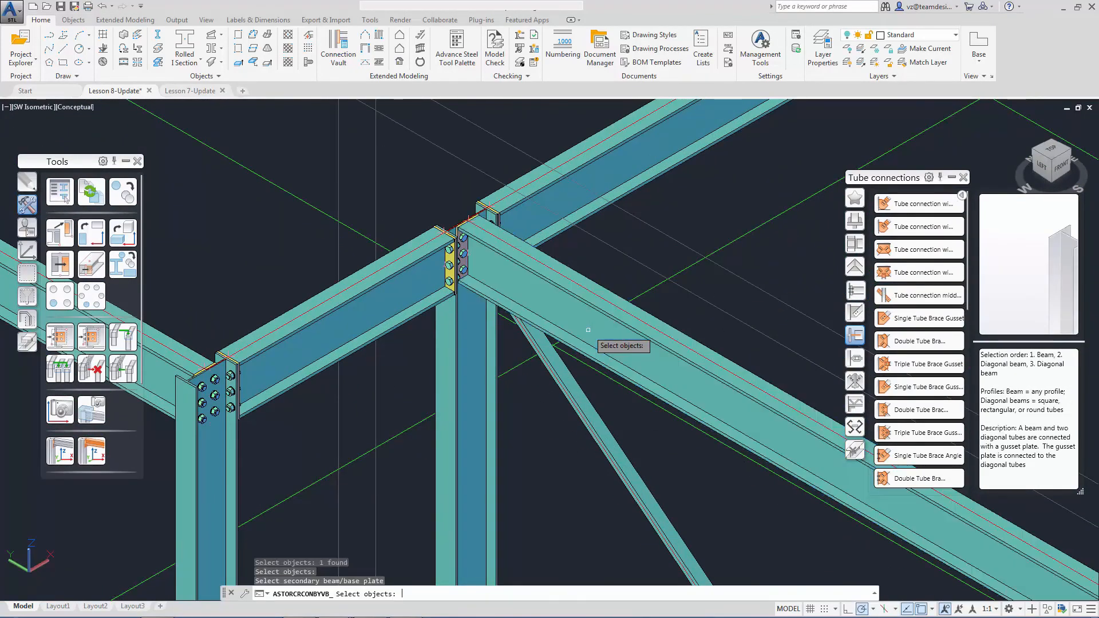
click(481, 367)
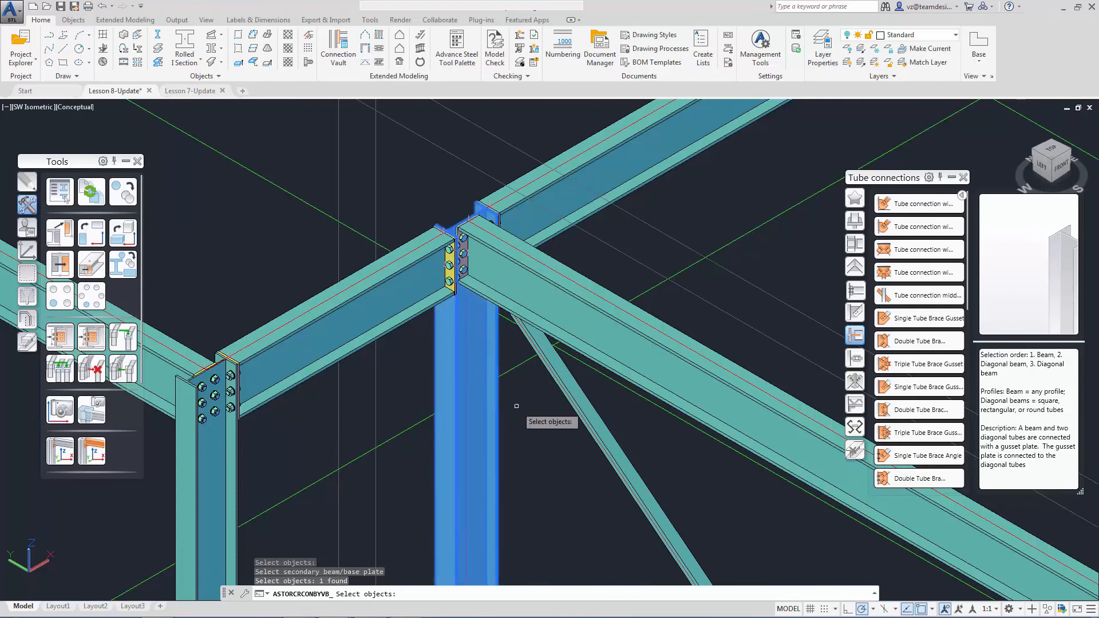
key(Return)
click(570, 392)
key(Return)
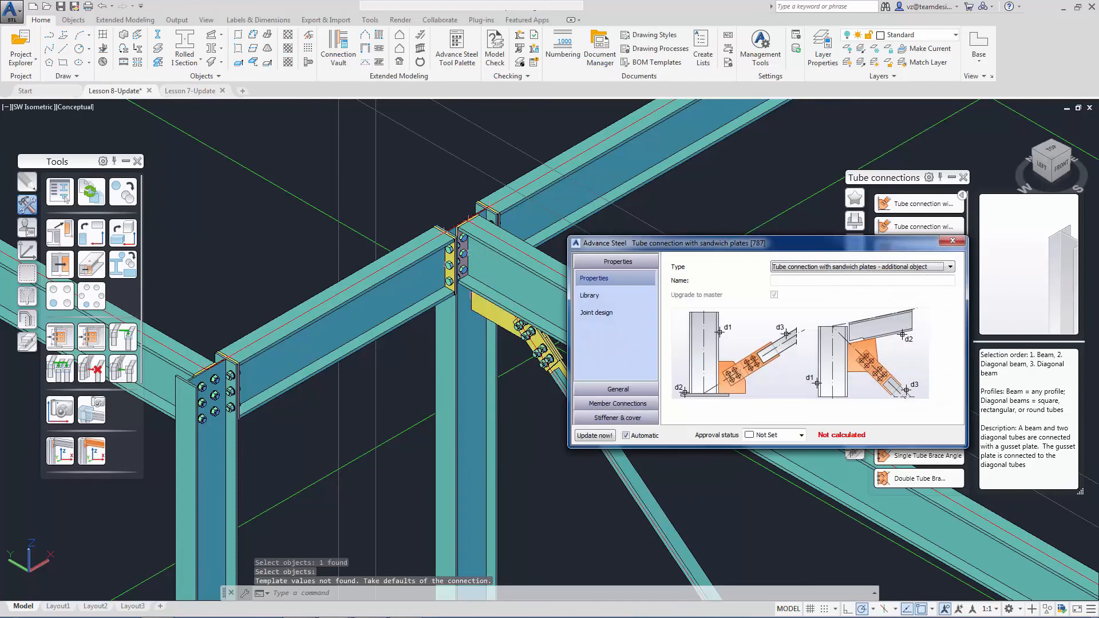
Set the new connection's gusset plate contour corner type to corner finish and close its properties.
click(618, 390)
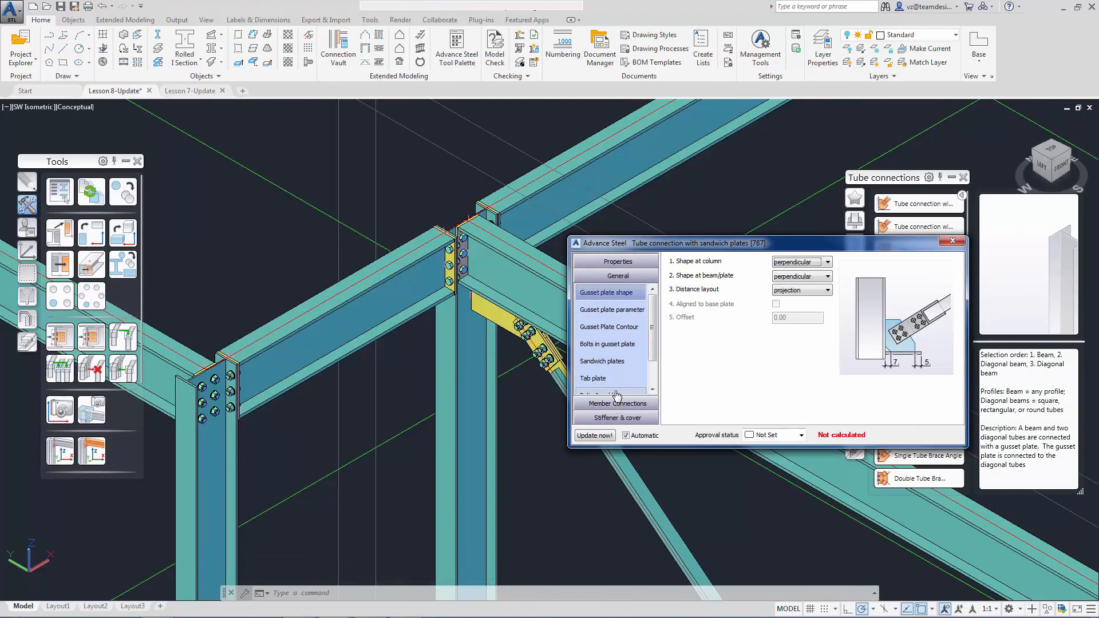
click(639, 336)
click(823, 264)
click(813, 279)
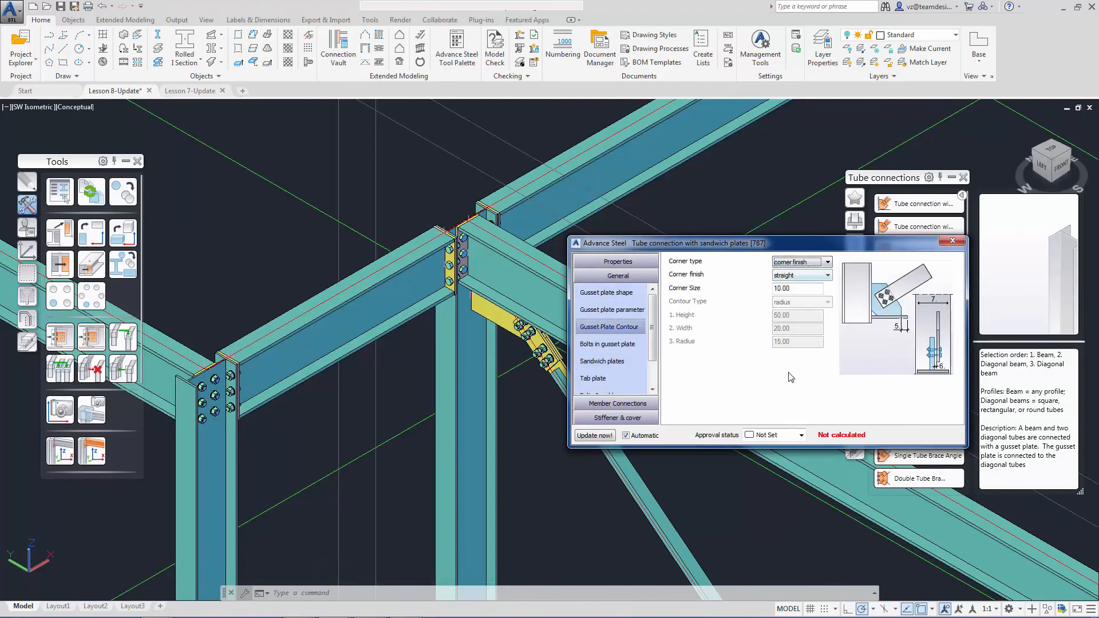
click(947, 242)
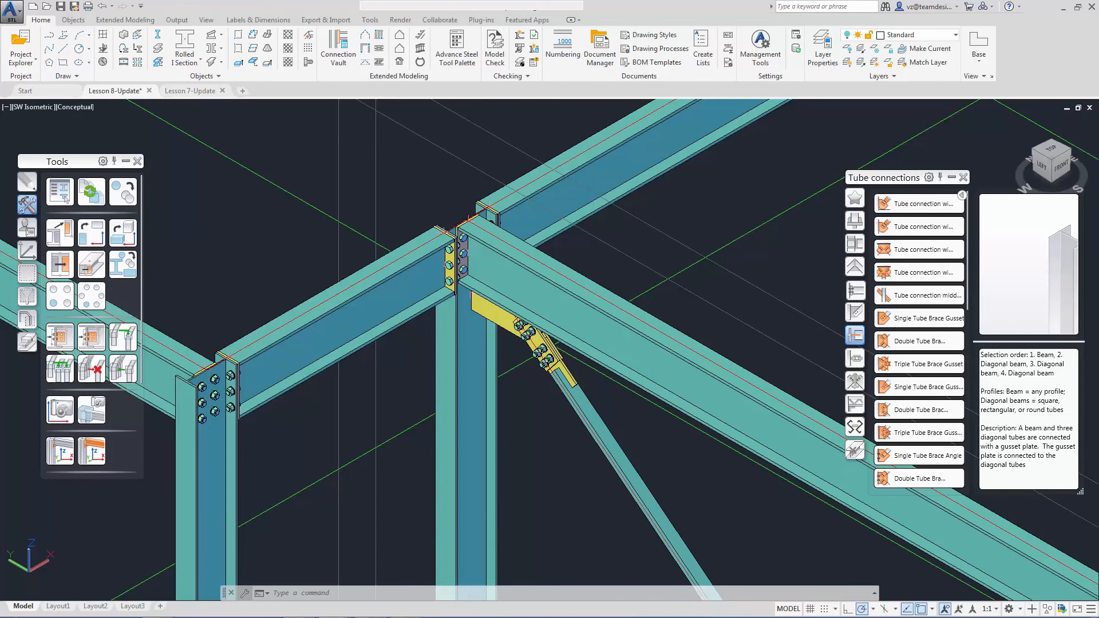
Create a Tube connection middle with sandwich plates at the brace crossing, with the continuous tube as passing diagonal and the two split tubes attached.
middle_drag(741, 503, 568, 338)
scroll(561, 338, down, 5)
middle_drag(681, 443, 479, 284)
scroll(510, 388, up, 3)
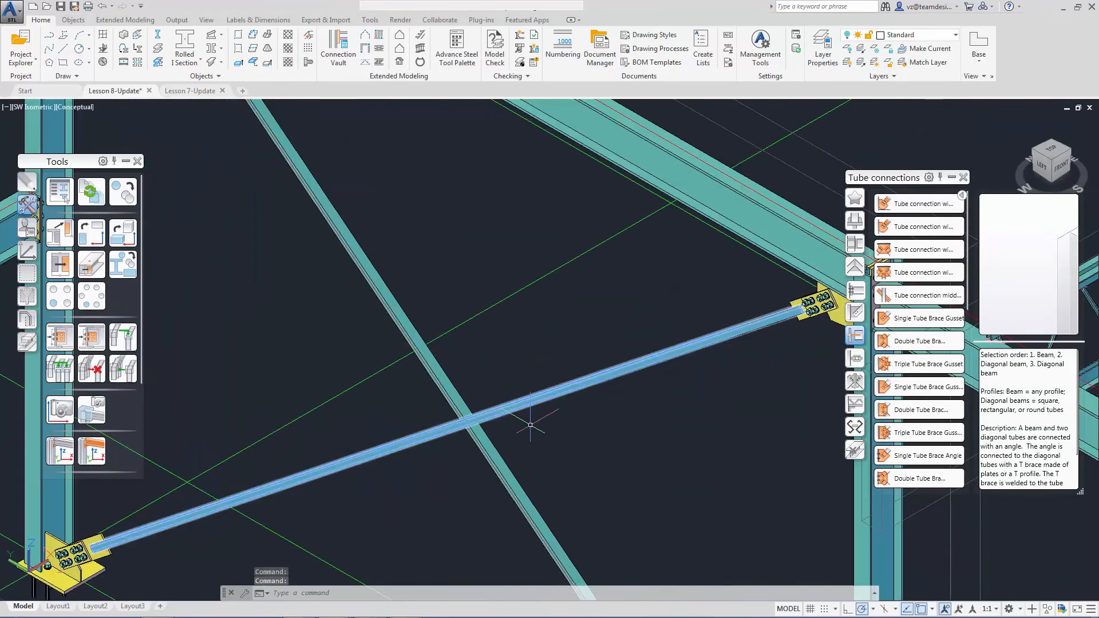
middle_drag(530, 425, 521, 387)
click(919, 295)
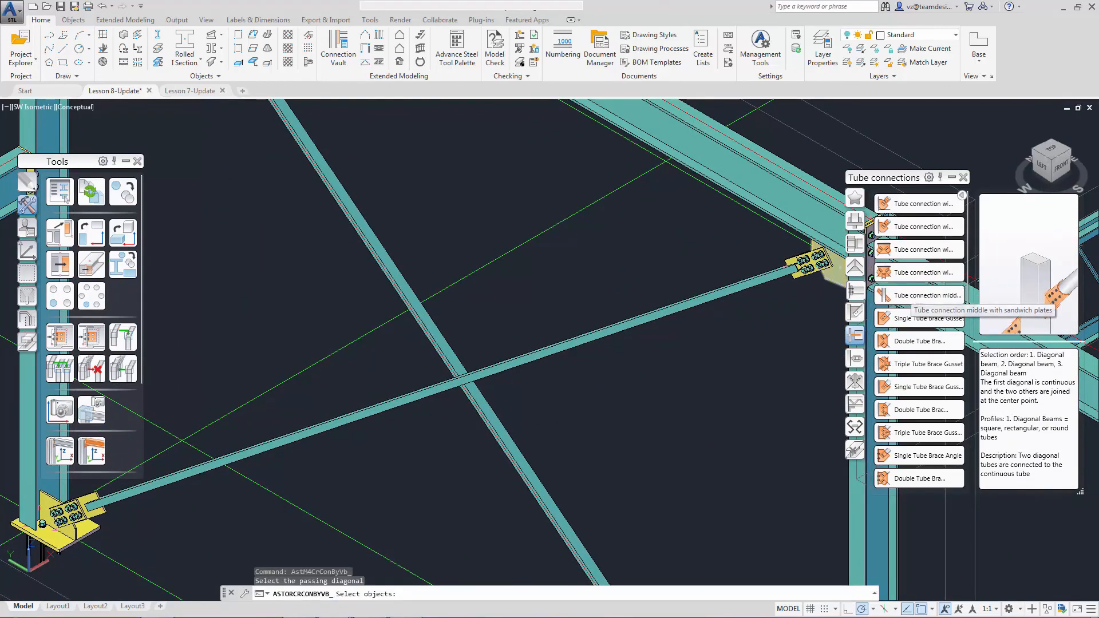
click(456, 380)
key(Return)
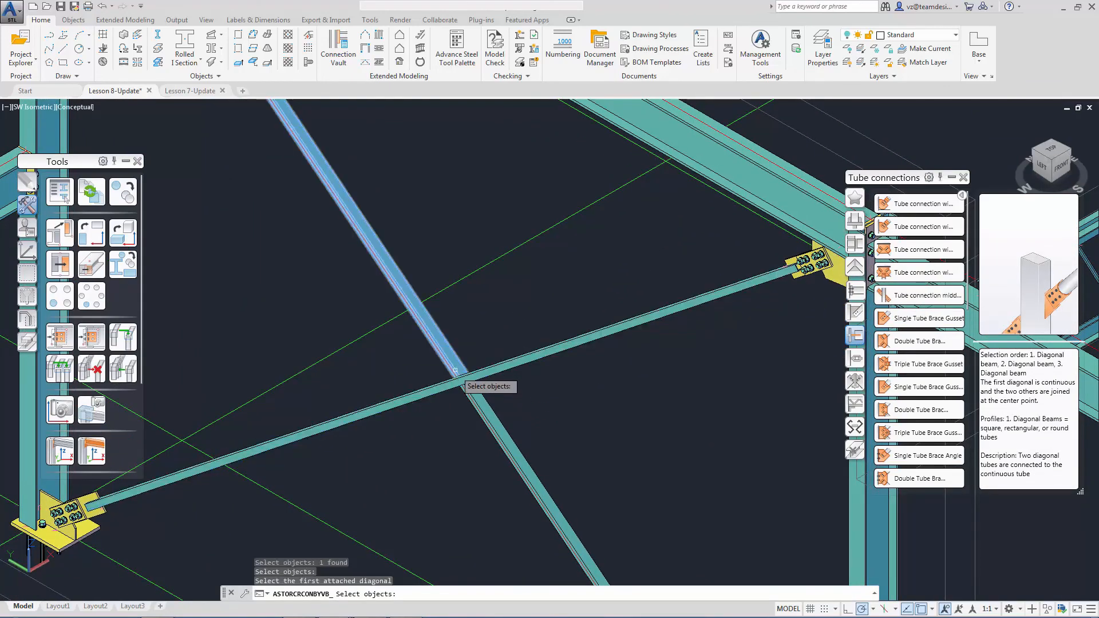
click(456, 371)
key(Return)
click(473, 402)
key(Return)
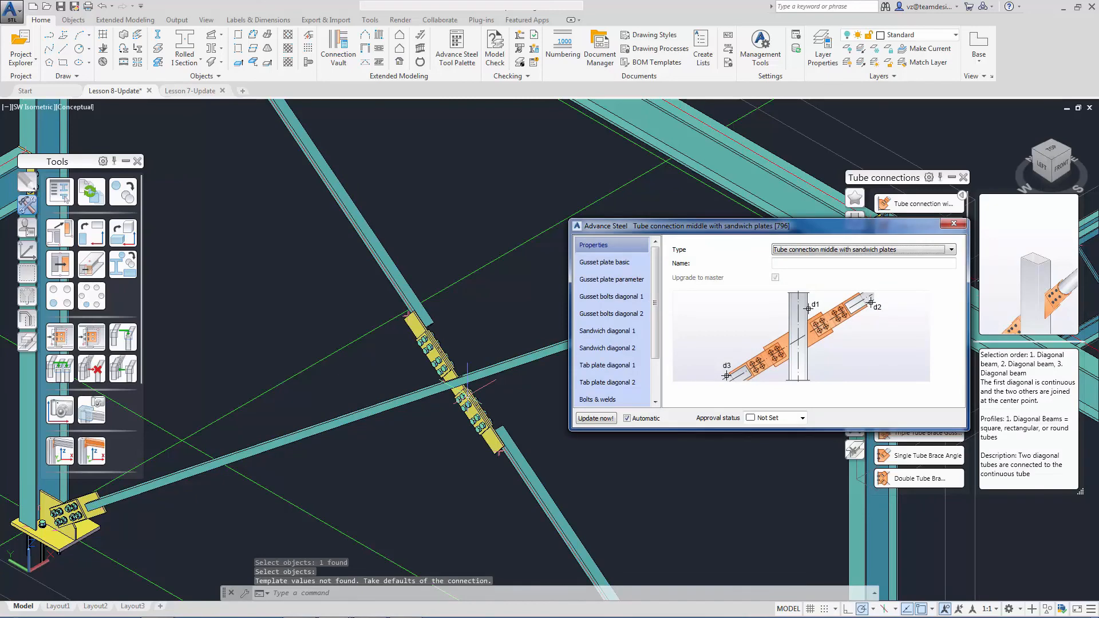
Set the middle connection's gusset plate shape to 2 corners and close its properties.
click(624, 263)
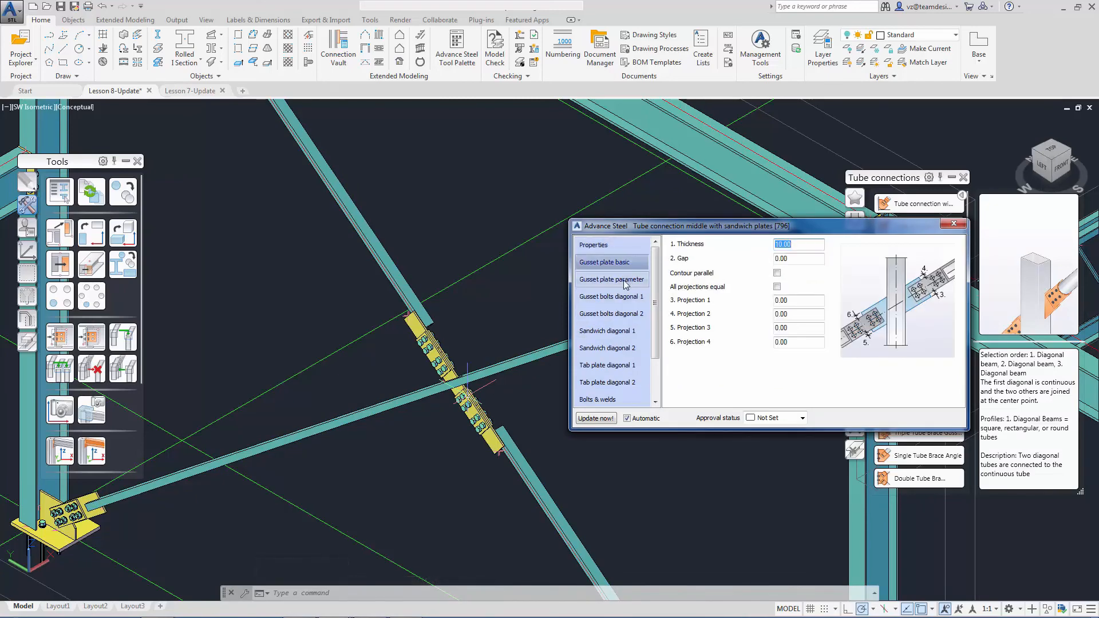
click(625, 280)
click(829, 245)
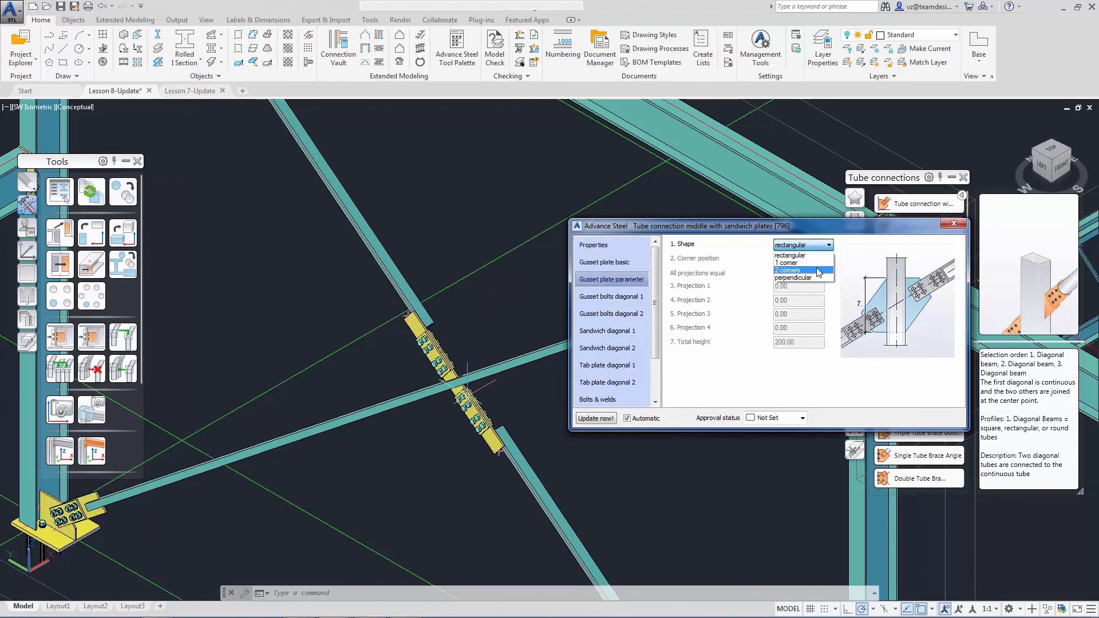
click(819, 272)
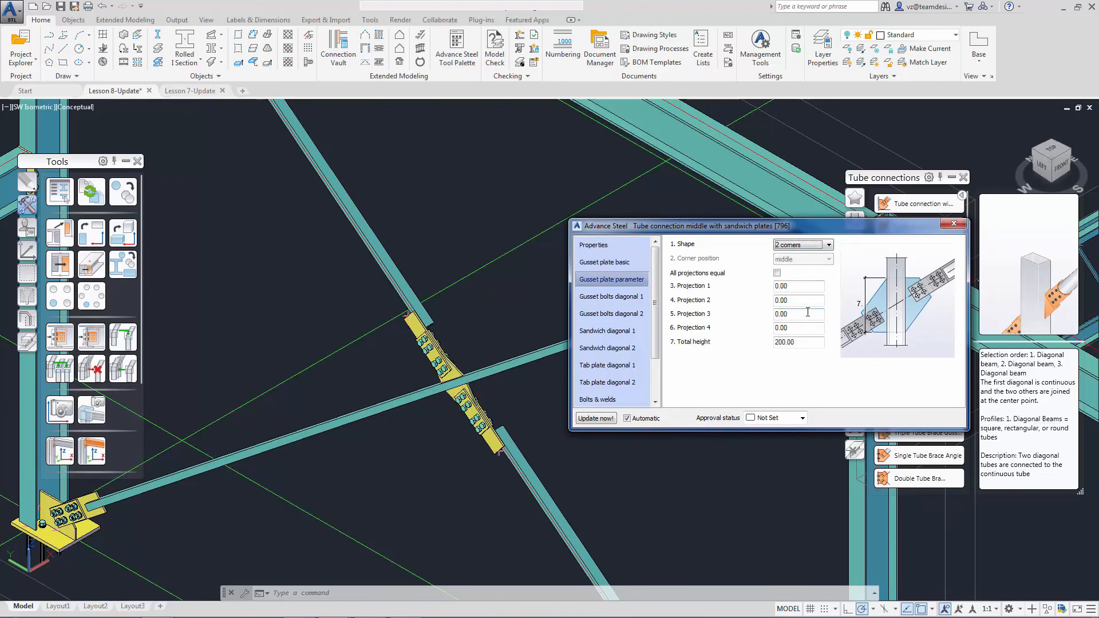
click(953, 223)
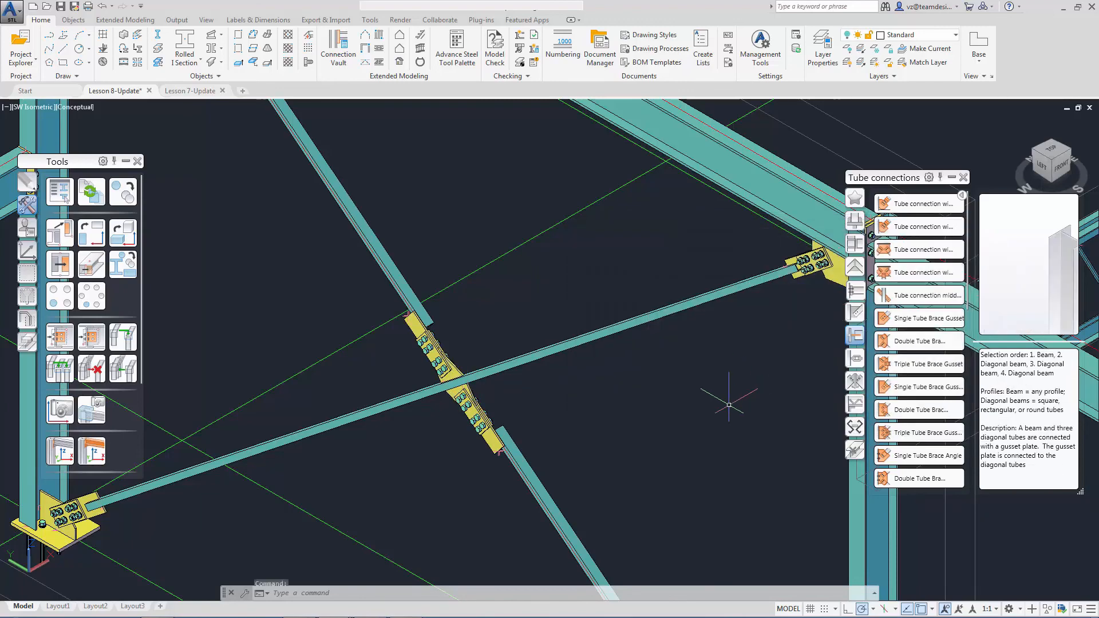
scroll(724, 394, down, 4)
middle_drag(721, 411, 644, 380)
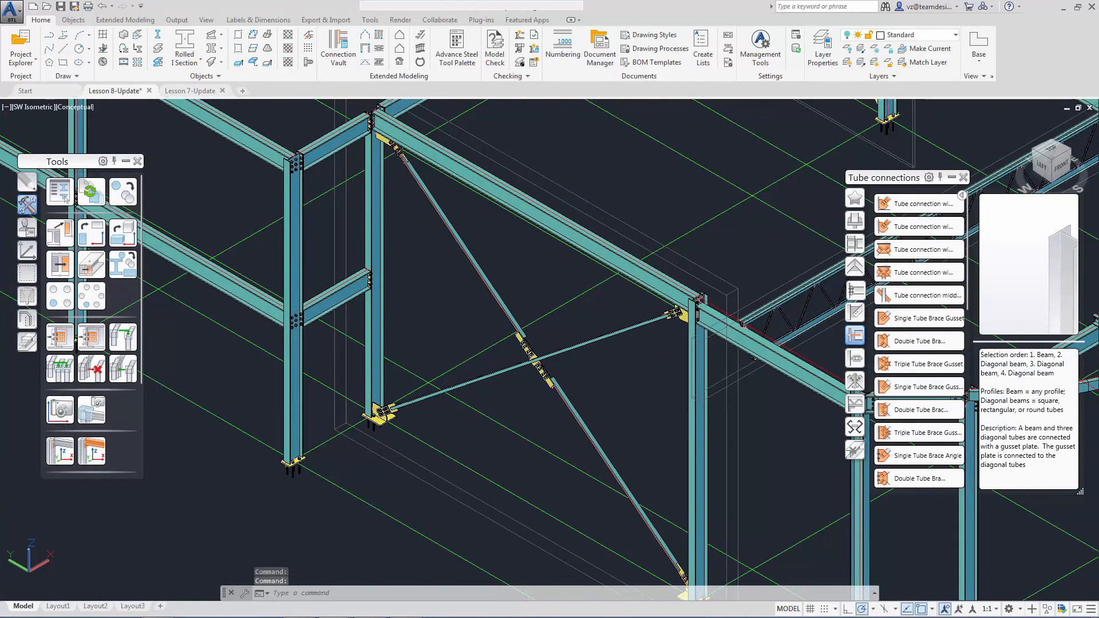